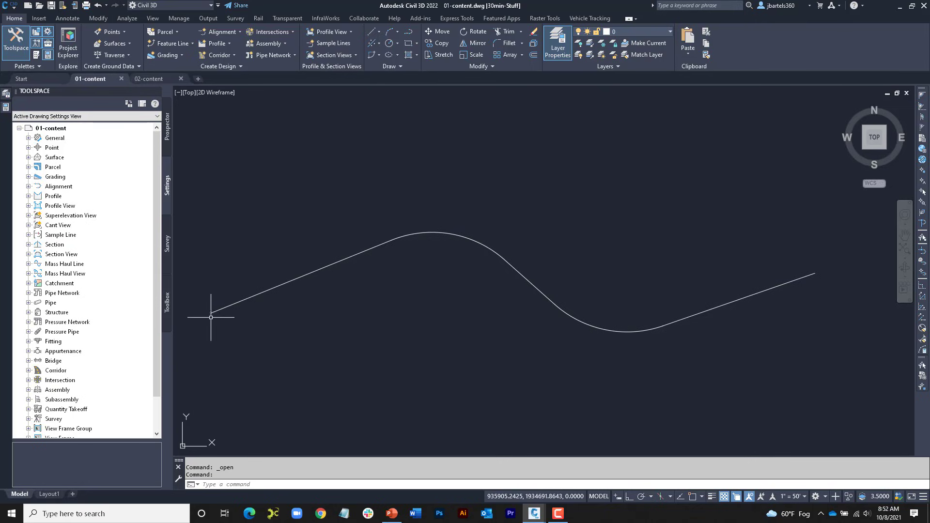
Step: Stretch the polyline's west start point slightly to break the first segment's tangency with the adjoining curve
{"action": "scroll", "coordinate": [211, 318], "scroll_direction": "up", "scroll_amount": 4}
{"action": "left_click", "coordinate": [235, 298]}
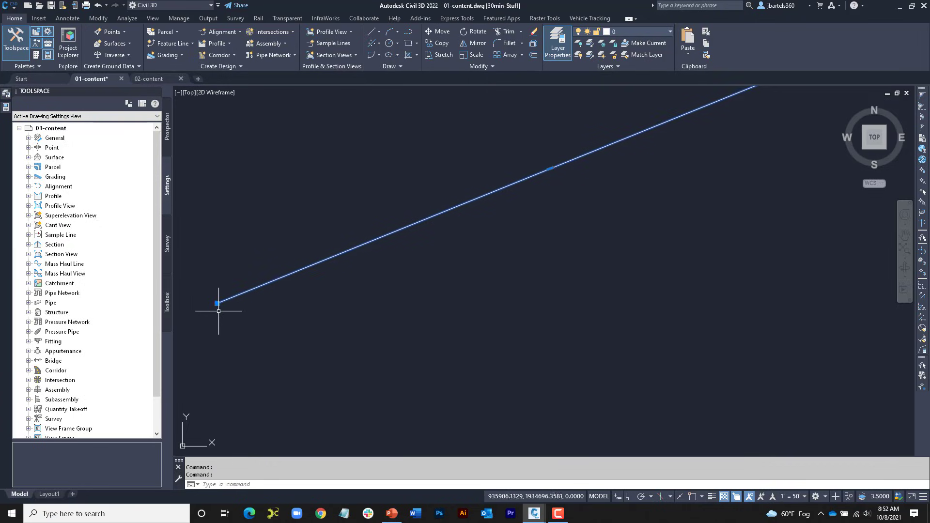
{"action": "left_click", "coordinate": [211, 287]}
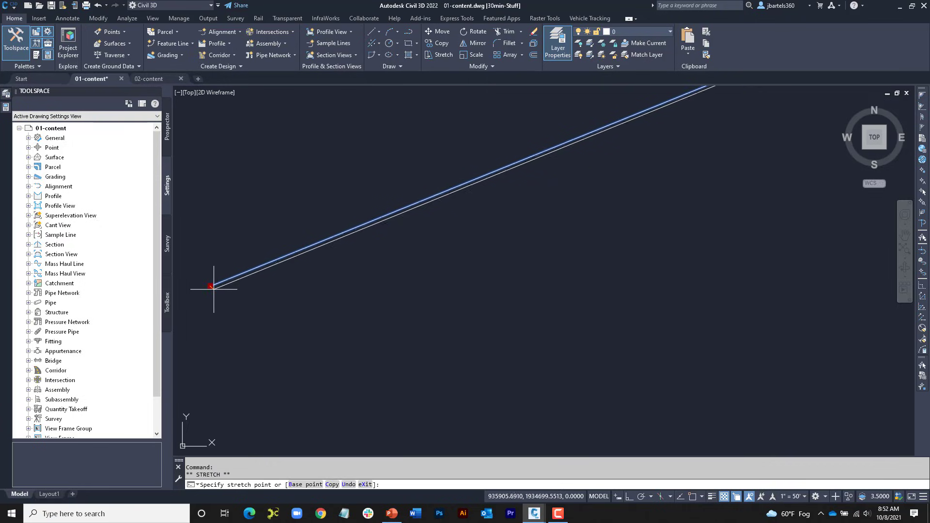
{"action": "key", "text": "Escape"}
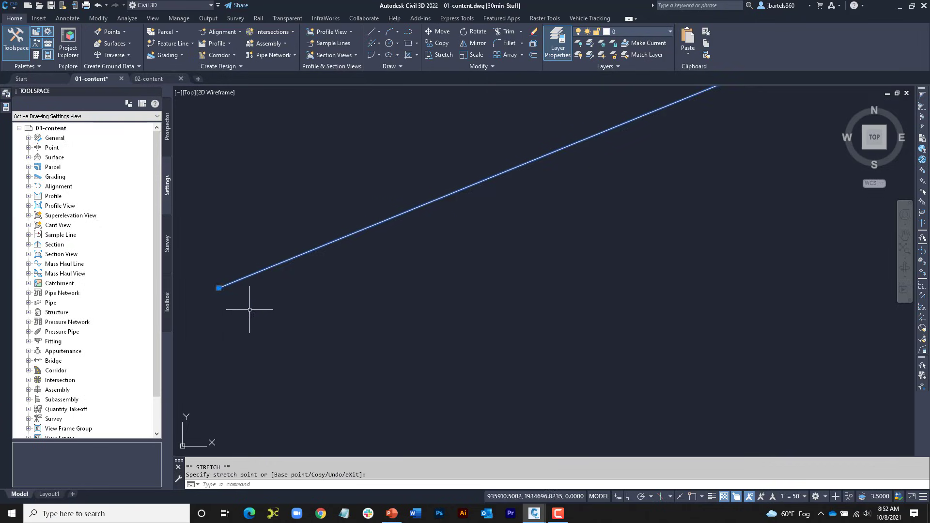
{"action": "key", "text": "Escape"}
Step: Create a centerline alignment from the polyline in its existing direction, with style ADSK-PROP CL and label set ADSK-LABEL SET
{"action": "scroll", "coordinate": [247, 309], "scroll_direction": "down", "scroll_amount": 3}
{"action": "scroll", "coordinate": [247, 309], "scroll_direction": "down", "scroll_amount": 7}
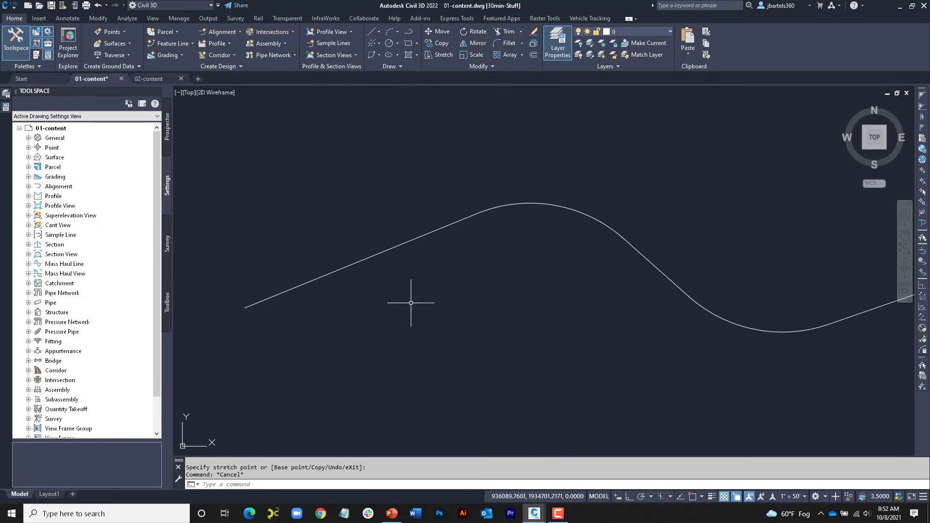
{"action": "middle_click_drag", "start_coordinate": [420, 301], "coordinate": [357, 295]}
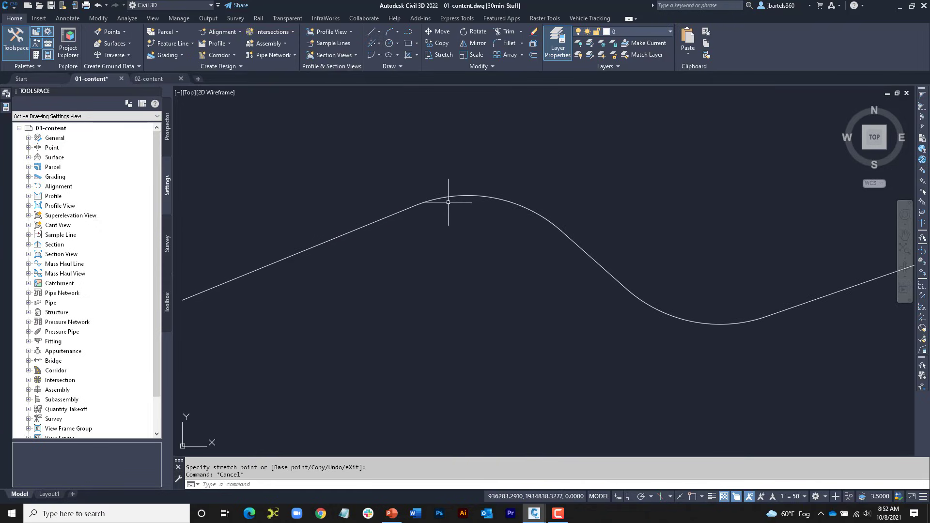
{"action": "scroll", "coordinate": [443, 268], "scroll_direction": "down", "scroll_amount": 1}
{"action": "middle_click_drag", "start_coordinate": [443, 269], "coordinate": [406, 268]}
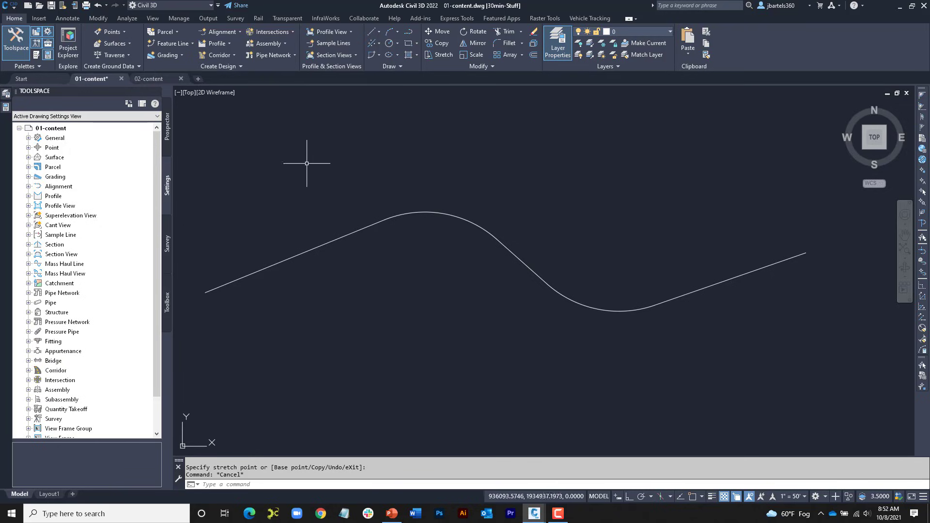
{"action": "left_click", "coordinate": [231, 33]}
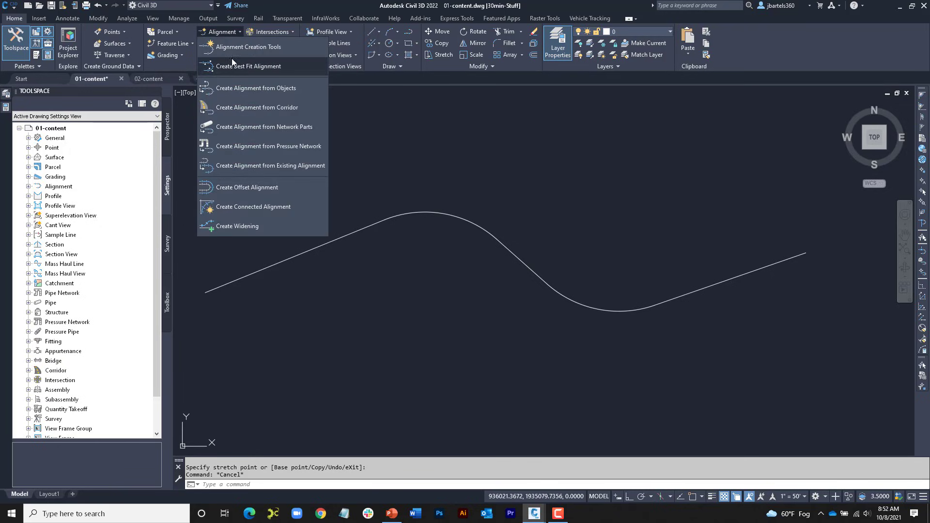
{"action": "left_click", "coordinate": [234, 88]}
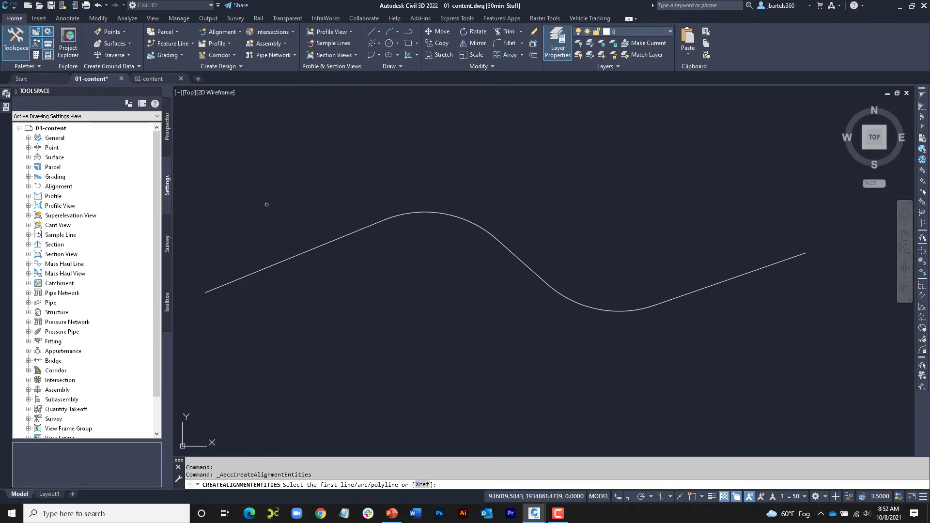
{"action": "left_click", "coordinate": [286, 255]}
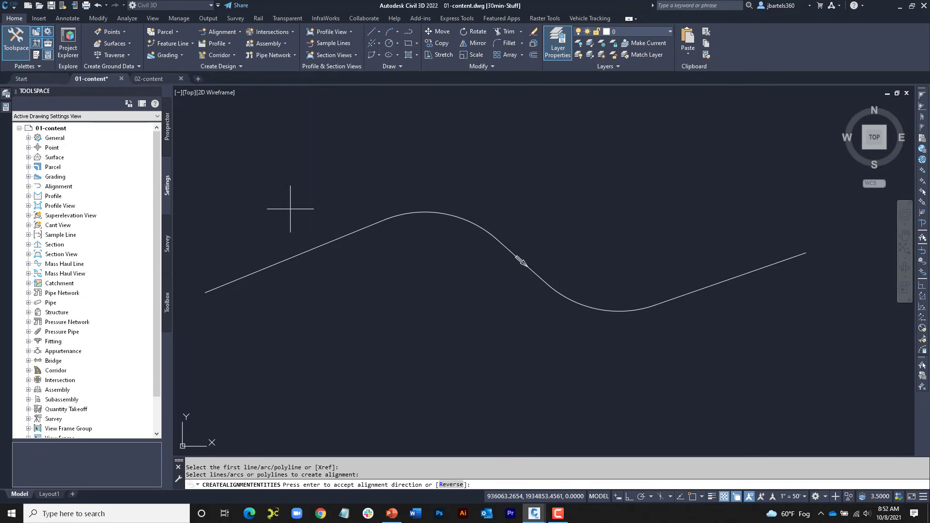
{"action": "key", "text": "Return"}
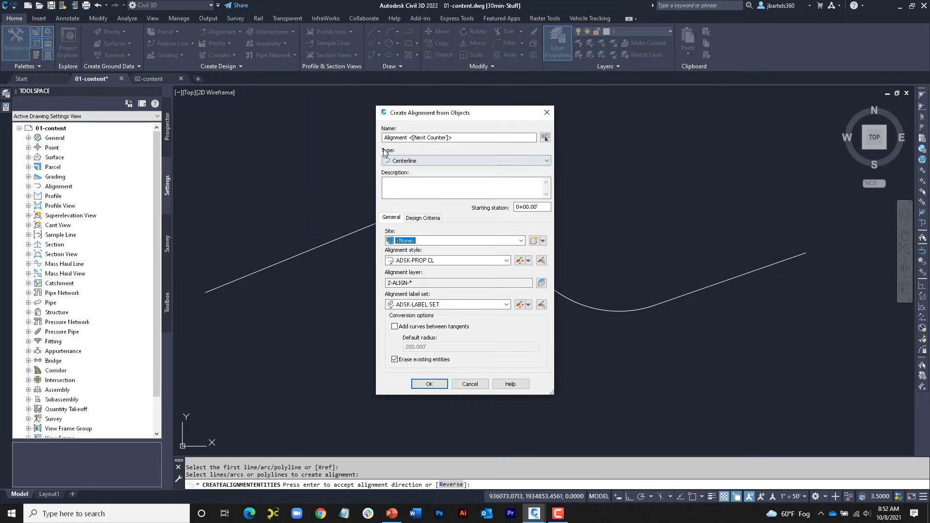
{"action": "left_click", "coordinate": [429, 384]}
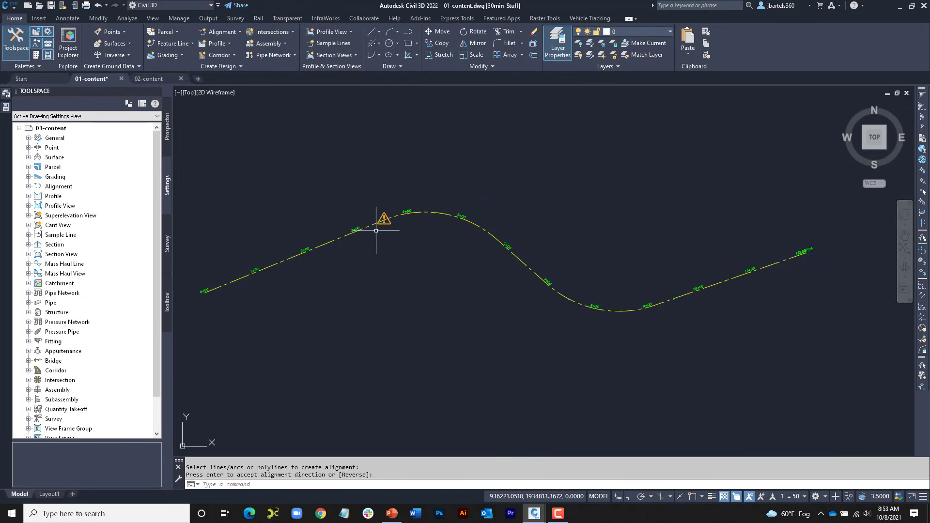
Step: Examine the warning symbol at the start of the first curve and the tangency check in the alignment's design criteria
{"action": "scroll", "coordinate": [381, 224], "scroll_direction": "up", "scroll_amount": 2}
{"action": "scroll", "coordinate": [376, 224], "scroll_direction": "up", "scroll_amount": 2}
{"action": "scroll", "coordinate": [434, 257], "scroll_direction": "up", "scroll_amount": 1}
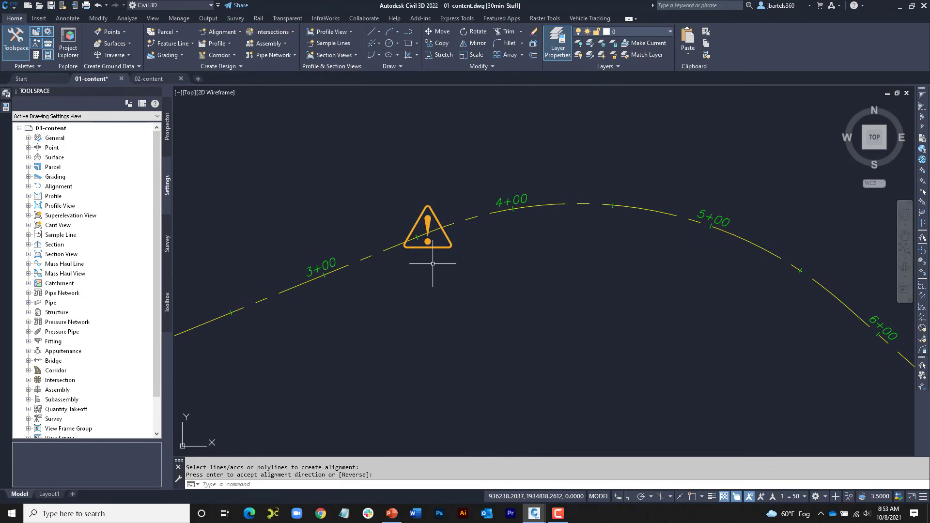
{"action": "mouse_move", "coordinate": [440, 248]}
{"action": "left_click", "coordinate": [368, 257]}
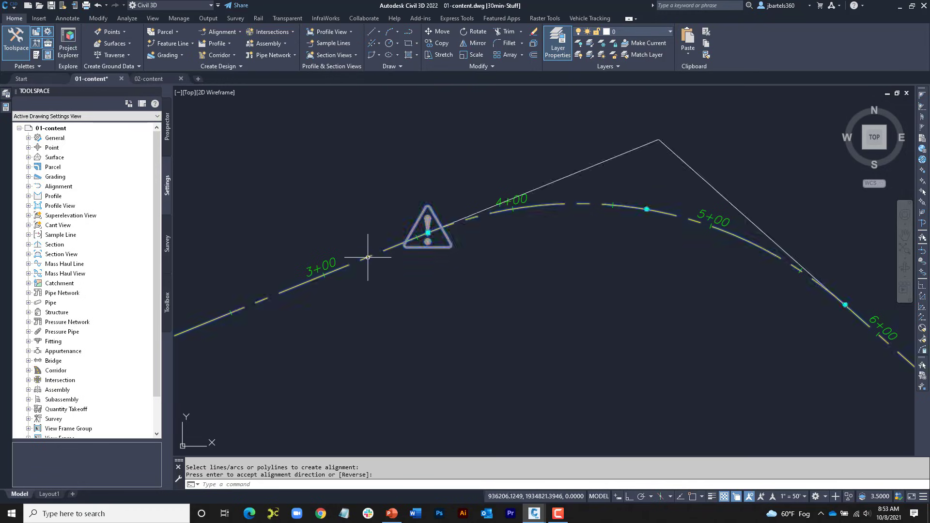
{"action": "key", "text": "Return"}
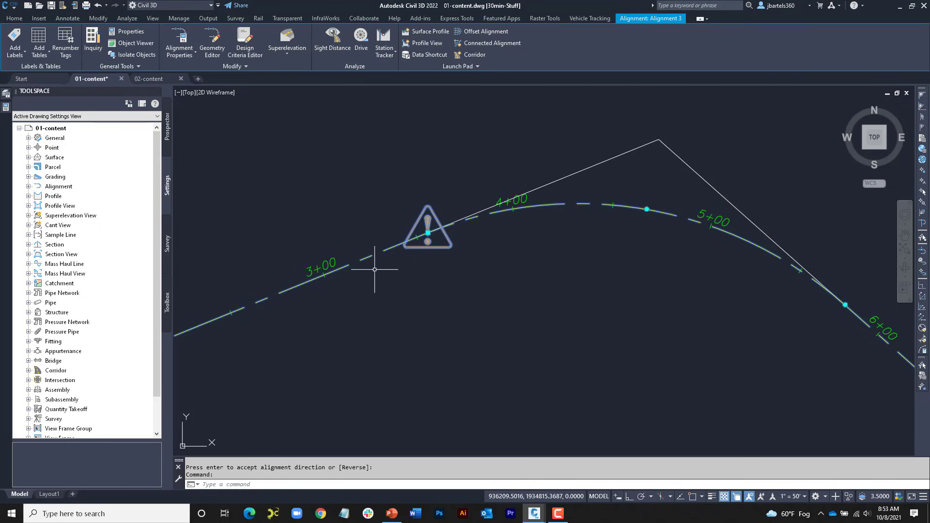
{"action": "left_click", "coordinate": [181, 38]}
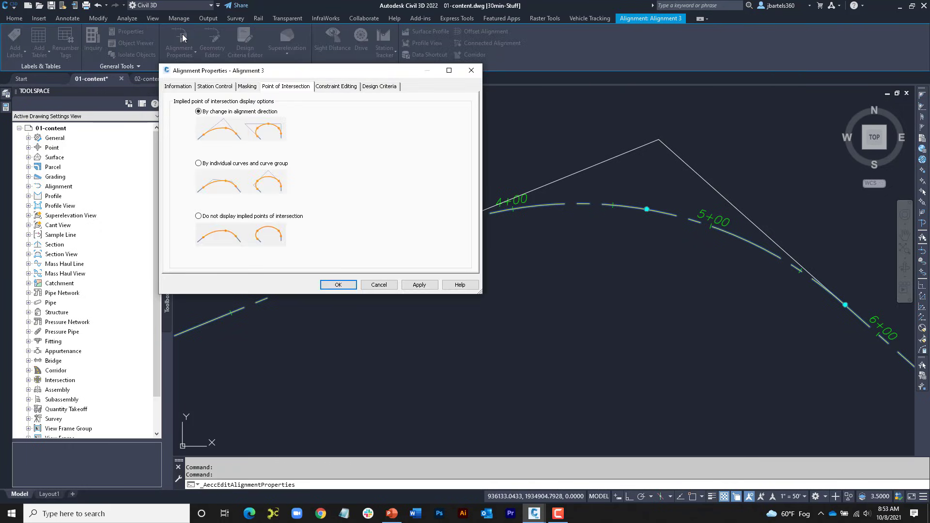
{"action": "left_click", "coordinate": [370, 88]}
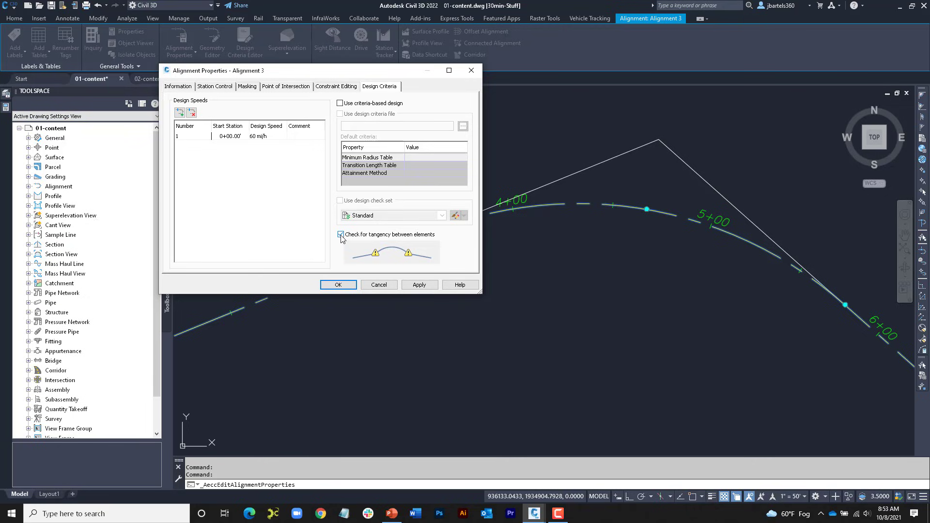
{"action": "left_click", "coordinate": [471, 72]}
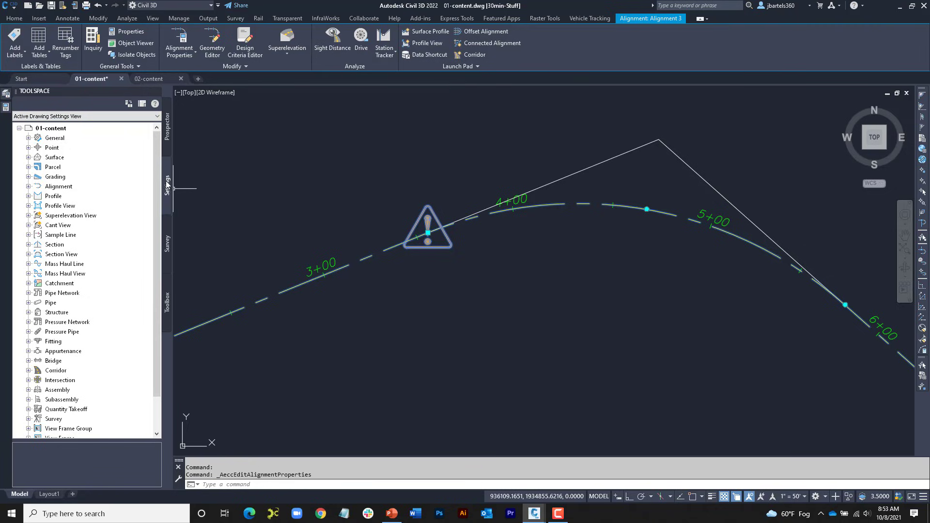
Step: Review the tangency check between elements under the criteria-based design options of the drawing's Alignment feature settings
{"action": "right_click", "coordinate": [56, 188]}
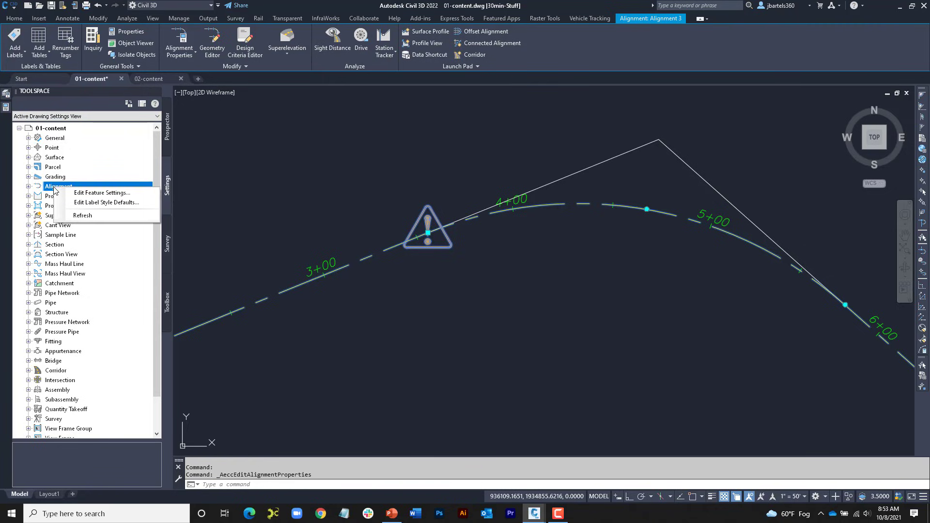
{"action": "left_click", "coordinate": [79, 193]}
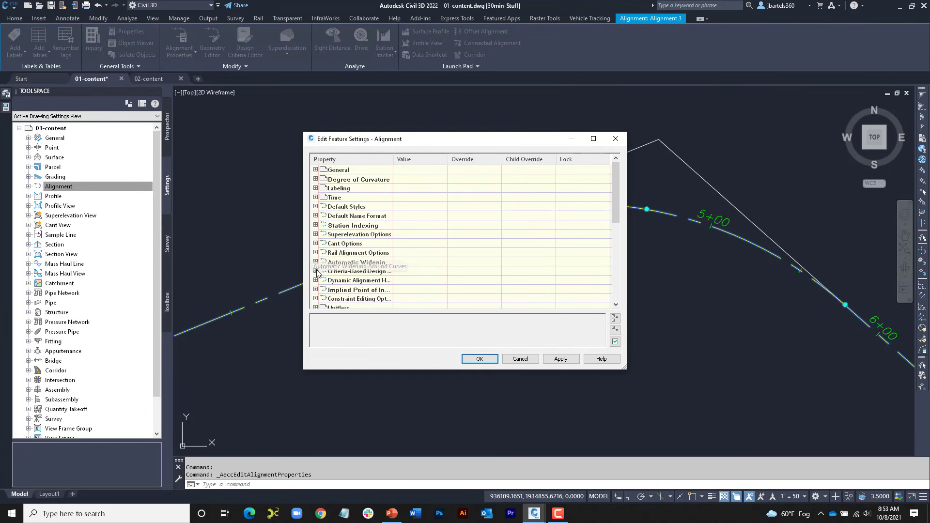
{"action": "left_click", "coordinate": [315, 271]}
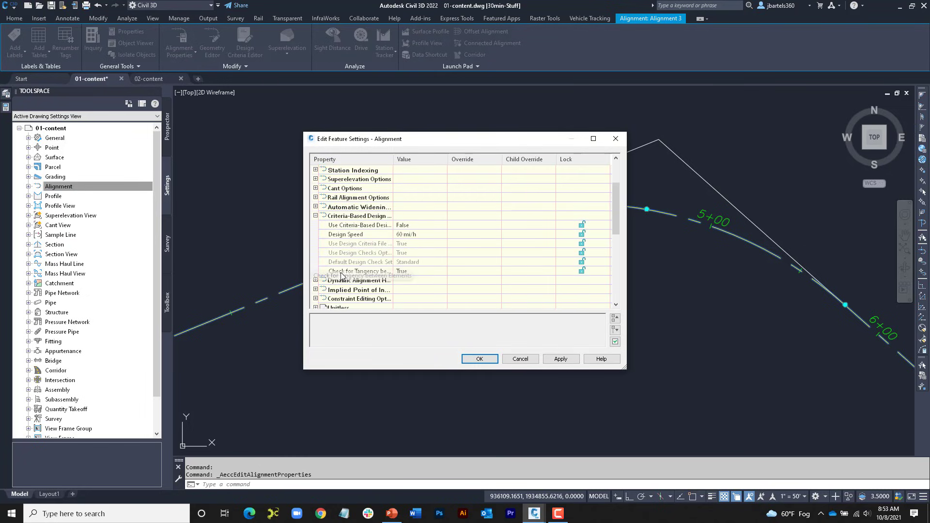
{"action": "left_click", "coordinate": [413, 272]}
{"action": "left_click", "coordinate": [413, 272]}
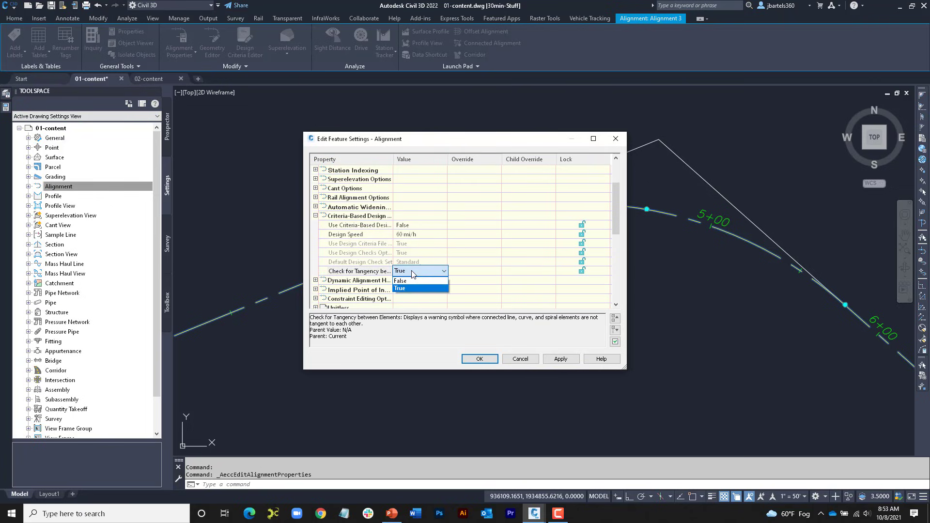
{"action": "left_click", "coordinate": [411, 272]}
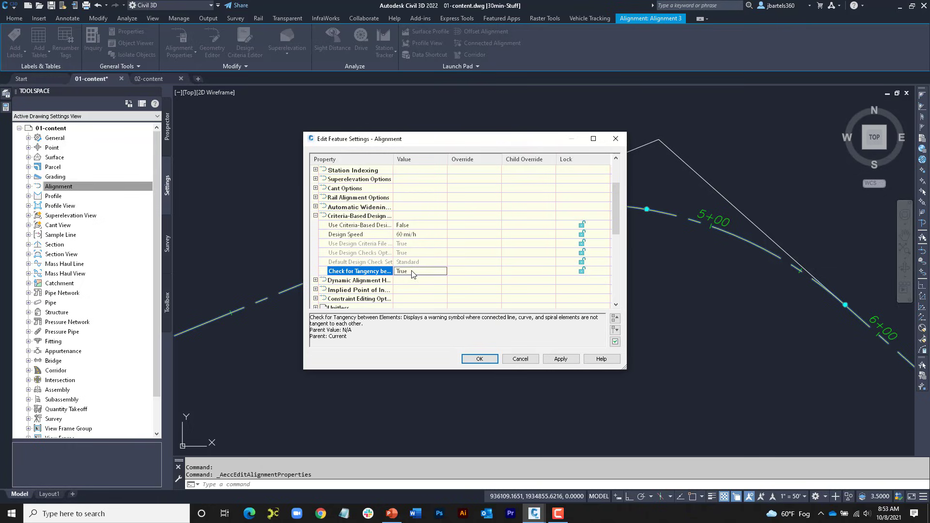
{"action": "left_click", "coordinate": [615, 138]}
{"action": "key", "text": "Escape"}
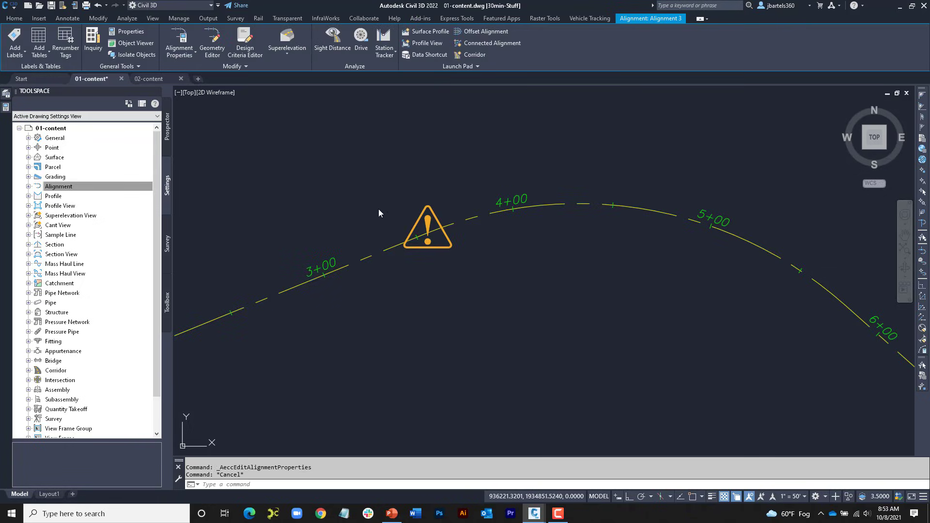
Step: Turn the Warning Symbol off in the plan display of alignment style ADSK-PROP CL, apply it, and turn it back on
{"action": "left_click", "coordinate": [389, 249]}
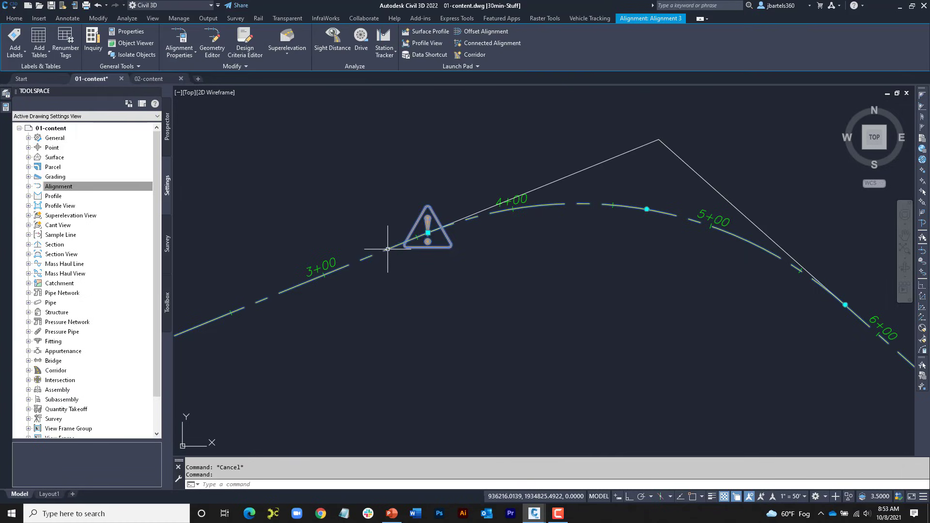
{"action": "right_click", "coordinate": [419, 151]}
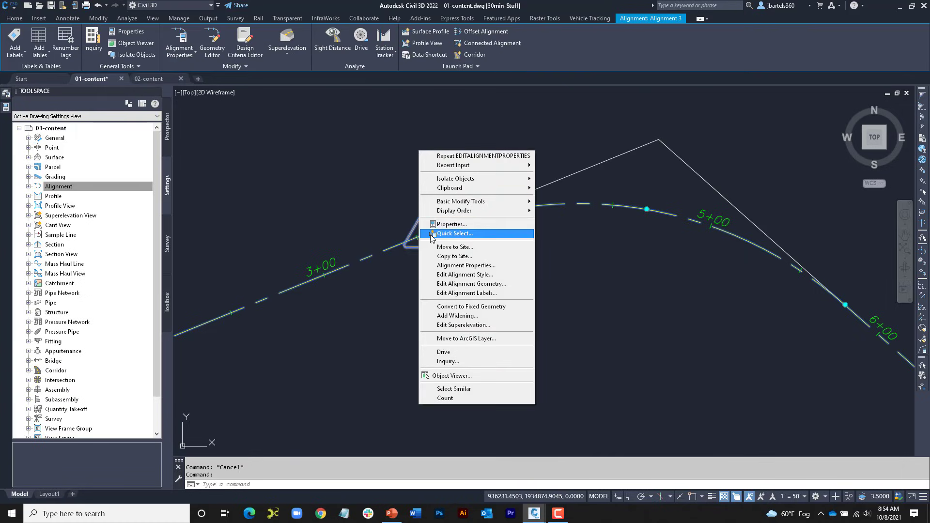
{"action": "left_click", "coordinate": [441, 273]}
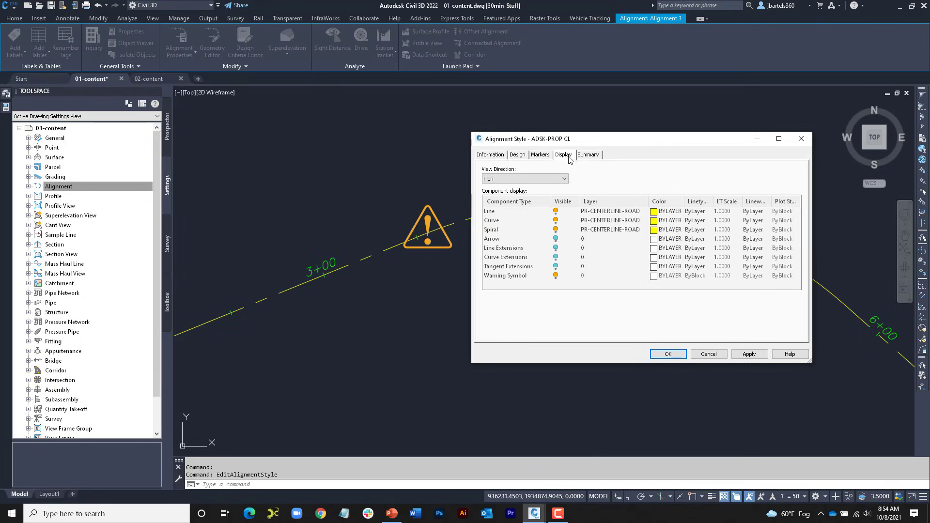
{"action": "left_click", "coordinate": [556, 275]}
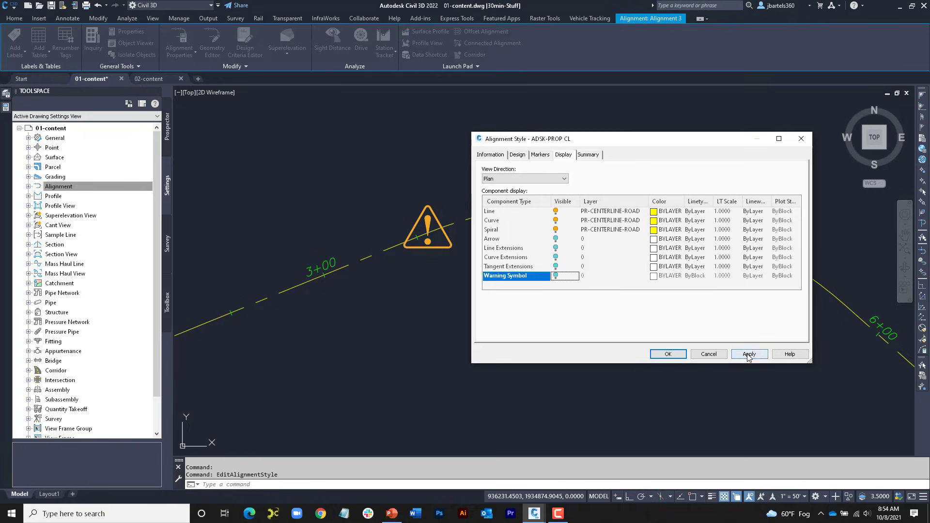
{"action": "left_click", "coordinate": [749, 354]}
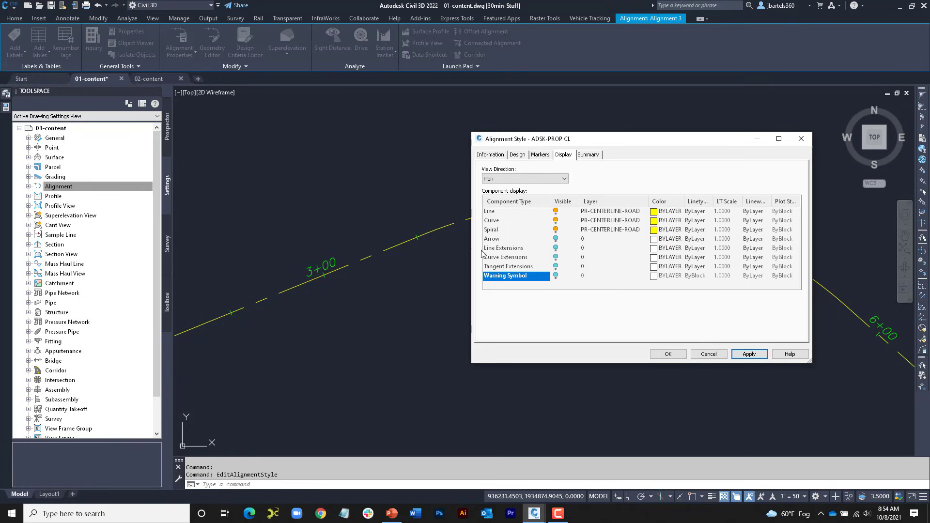
{"action": "left_click", "coordinate": [556, 276]}
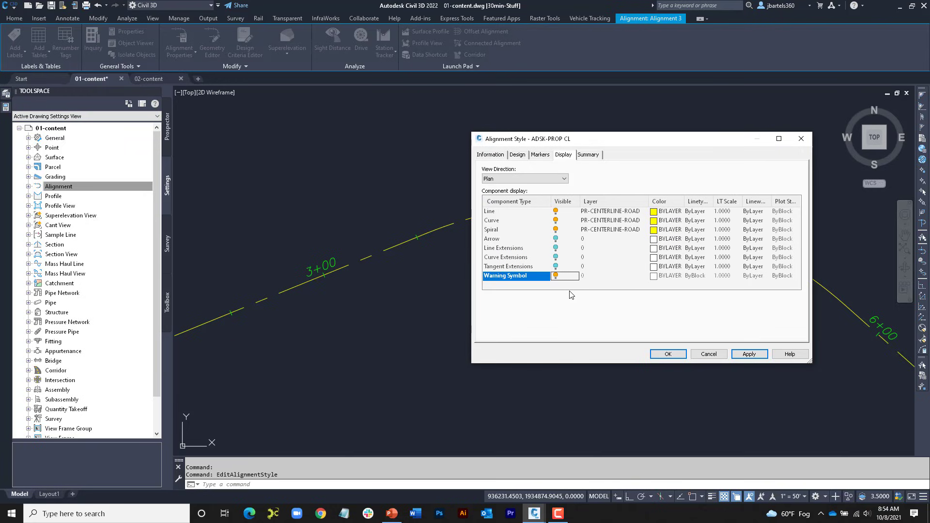
{"action": "left_click", "coordinate": [668, 354]}
{"action": "key", "text": "Escape"}
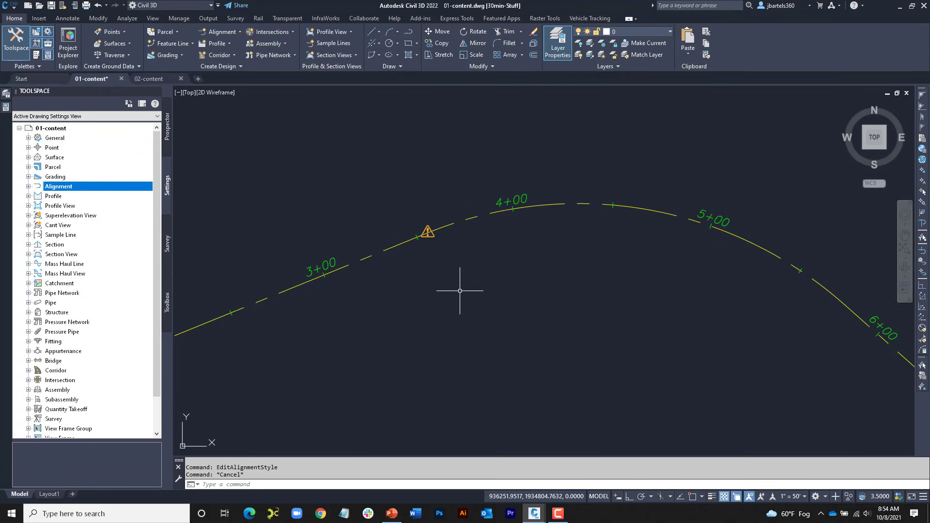
Step: Open the geometry editor for the alignment and show its alignment entities table
{"action": "scroll", "coordinate": [460, 291], "scroll_direction": "down", "scroll_amount": 1}
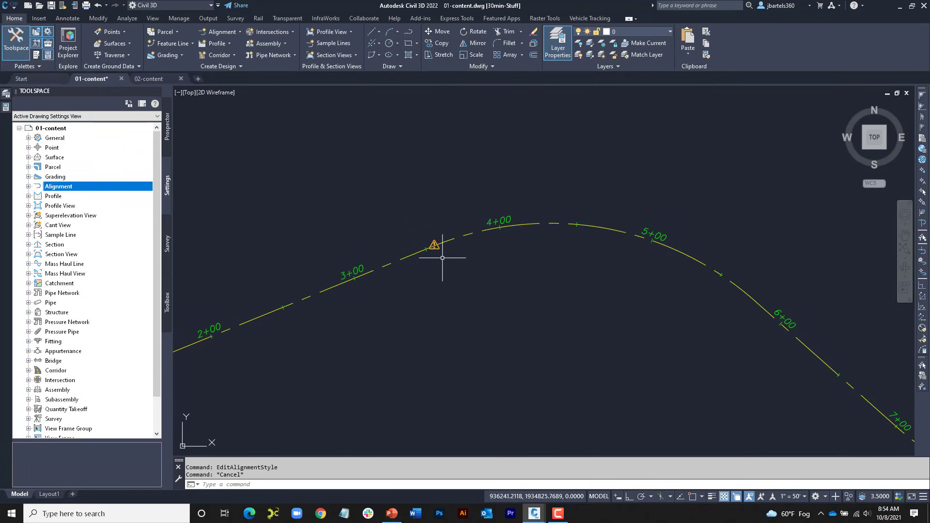
{"action": "scroll", "coordinate": [440, 258], "scroll_direction": "down", "scroll_amount": 1}
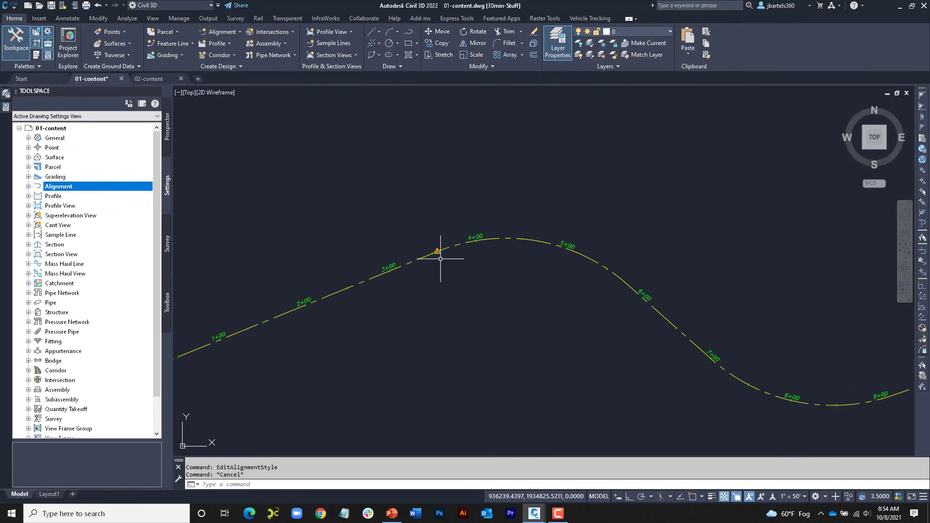
{"action": "scroll", "coordinate": [450, 264], "scroll_direction": "up", "scroll_amount": 1}
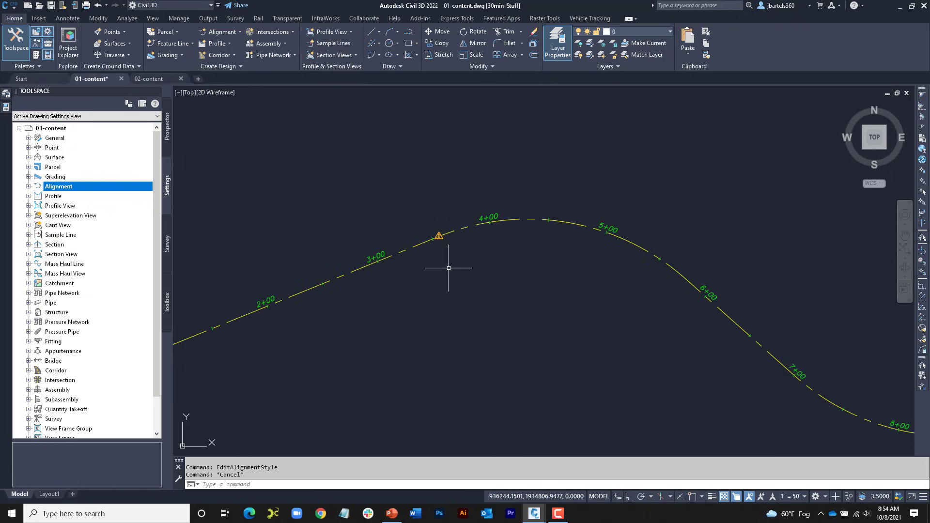
{"action": "left_click", "coordinate": [417, 247]}
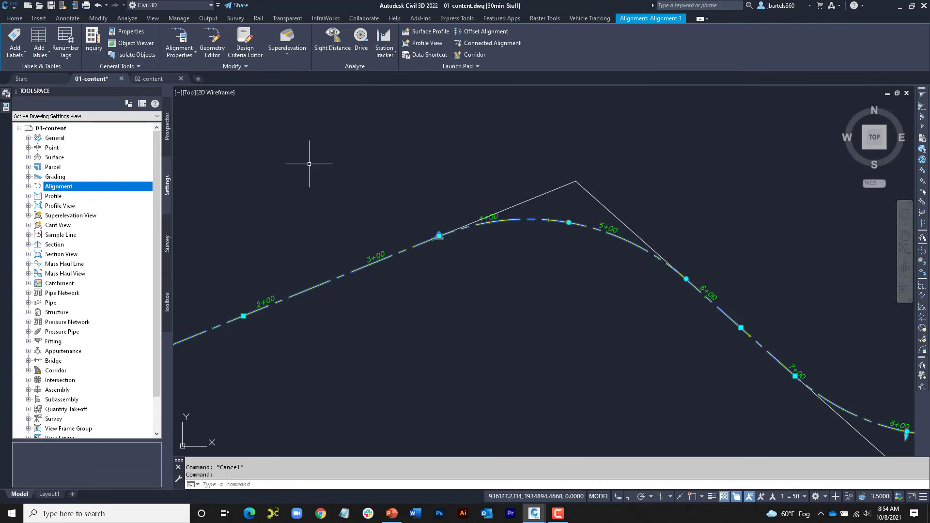
{"action": "left_click", "coordinate": [212, 41]}
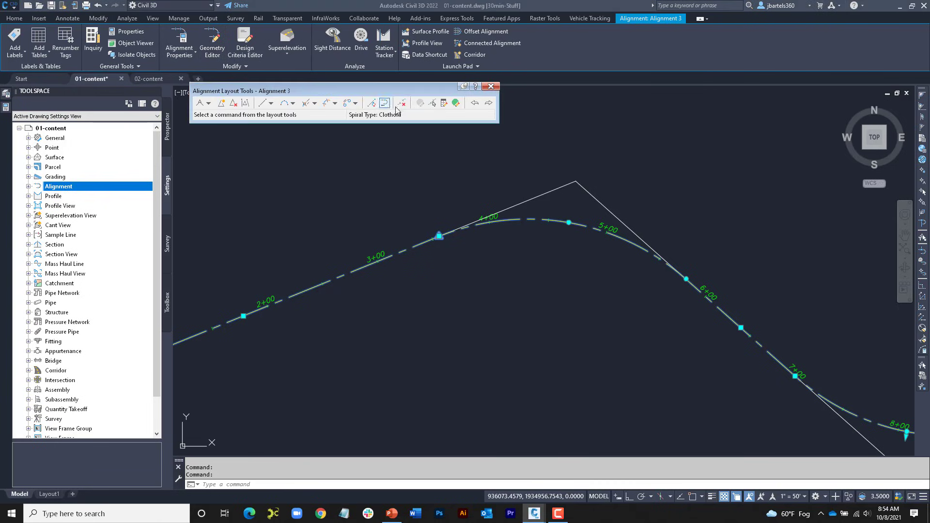
{"action": "left_click", "coordinate": [455, 103]}
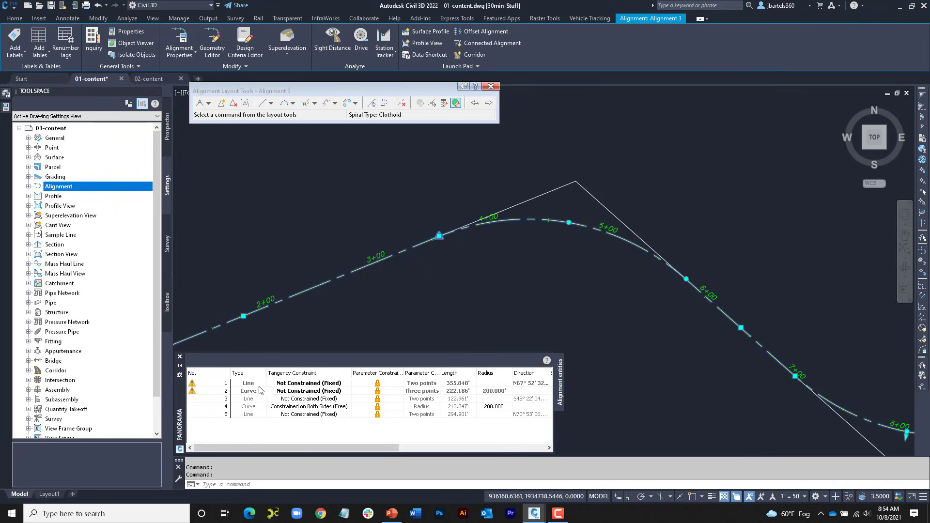
Step: Set the tangency constraint of the first curve to Constrained on Both Sides (Free), and close the entities table and layout tools
{"action": "mouse_move", "coordinate": [193, 393]}
{"action": "left_click", "coordinate": [325, 392]}
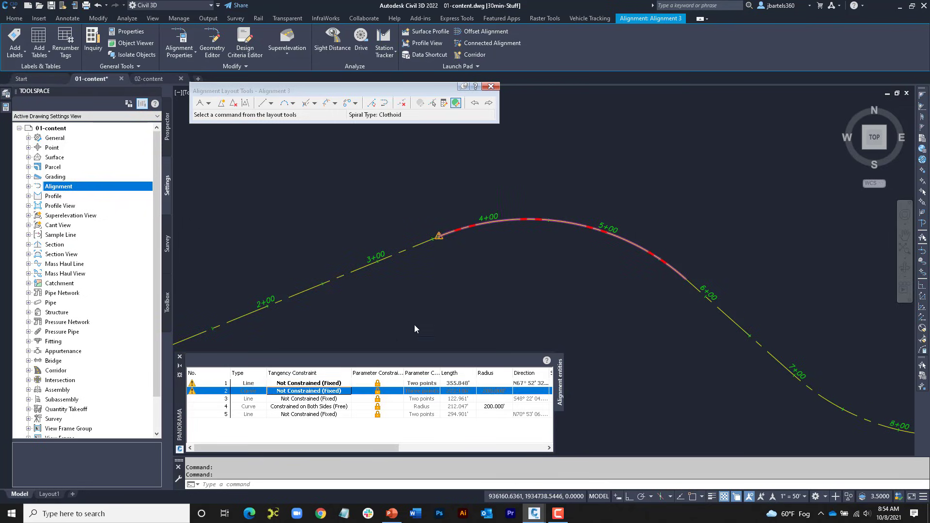
{"action": "left_click", "coordinate": [336, 392]}
{"action": "left_click", "coordinate": [329, 393]}
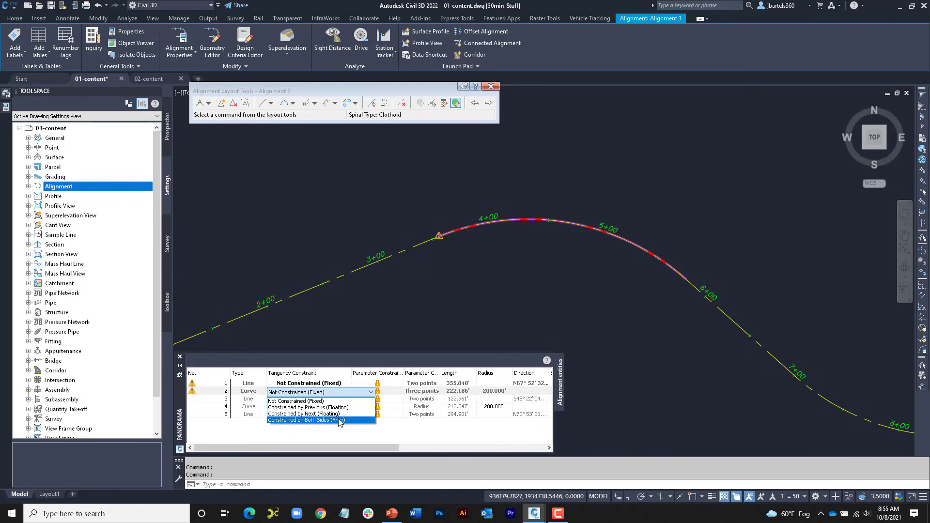
{"action": "left_click", "coordinate": [340, 420]}
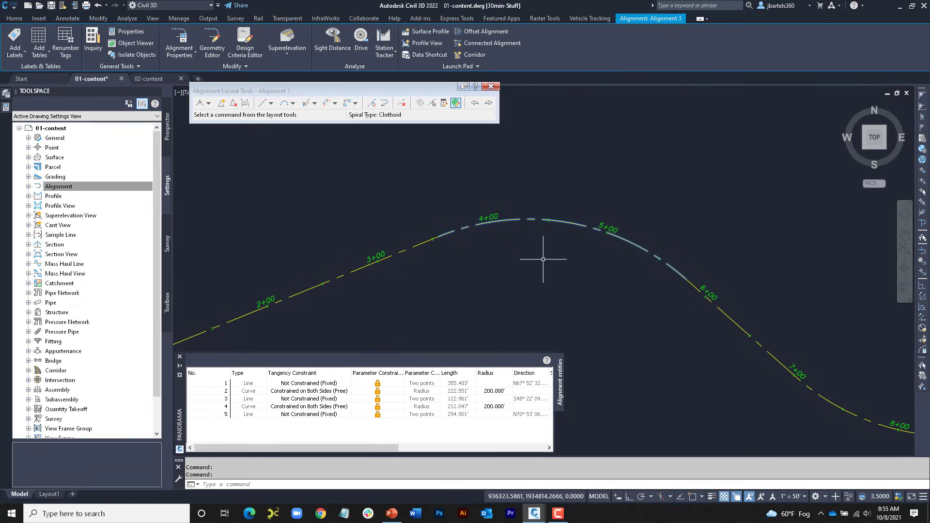
{"action": "left_click", "coordinate": [179, 357]}
{"action": "scroll", "coordinate": [322, 339], "scroll_direction": "down", "scroll_amount": 3}
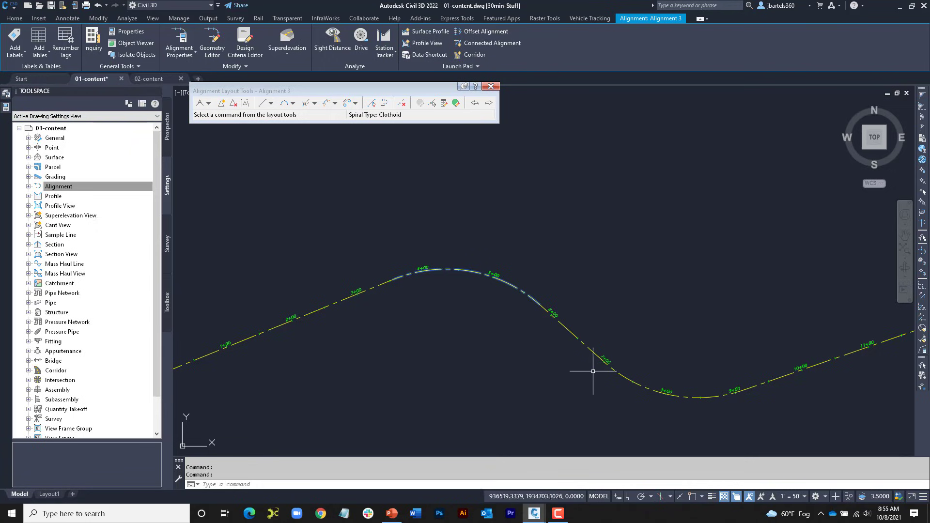
{"action": "left_click", "coordinate": [491, 86]}
Step: Copy the three circles in the empty area south of the alignment to a spot just below the originals
{"action": "scroll", "coordinate": [483, 193], "scroll_direction": "down", "scroll_amount": 1}
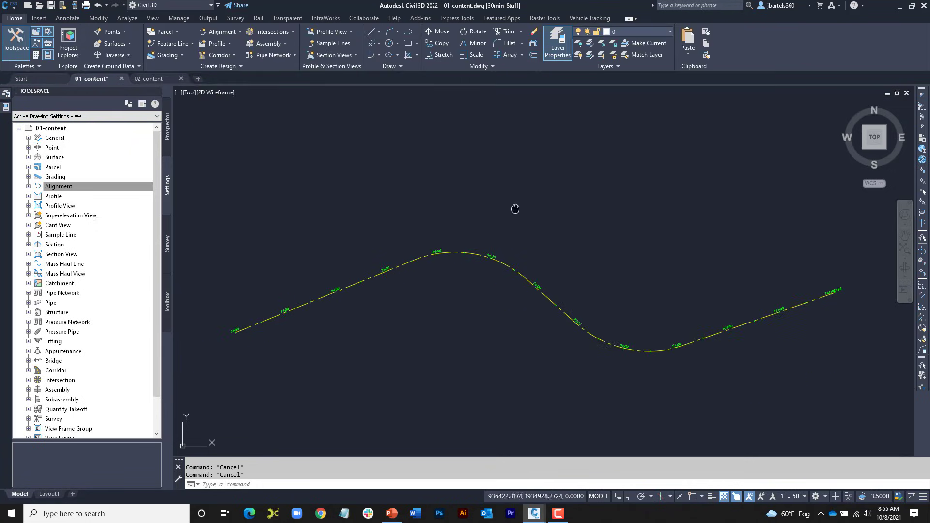
{"action": "middle_click_drag", "start_coordinate": [512, 207], "coordinate": [510, 192]}
{"action": "middle_click_drag", "start_coordinate": [481, 387], "coordinate": [481, 161]}
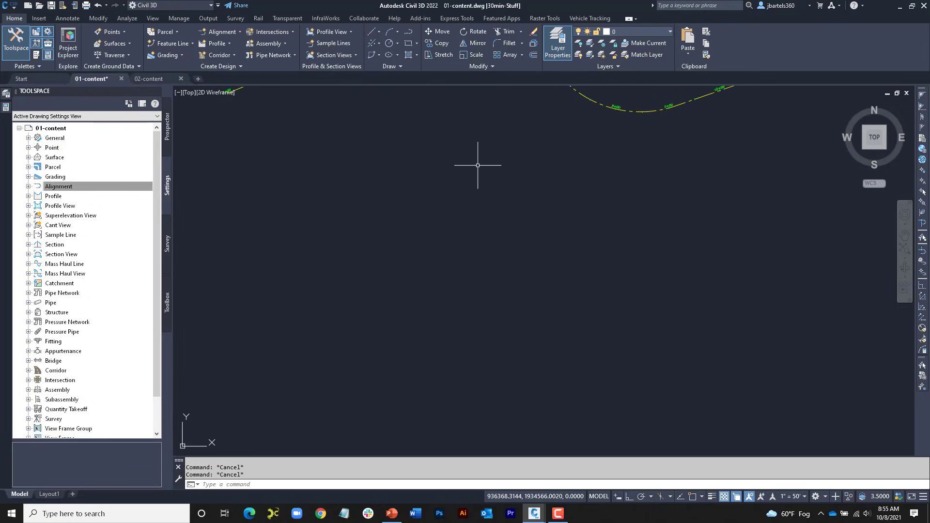
{"action": "middle_click_drag", "start_coordinate": [486, 365], "coordinate": [493, 158]}
{"action": "middle_click_drag", "start_coordinate": [477, 341], "coordinate": [493, 220]}
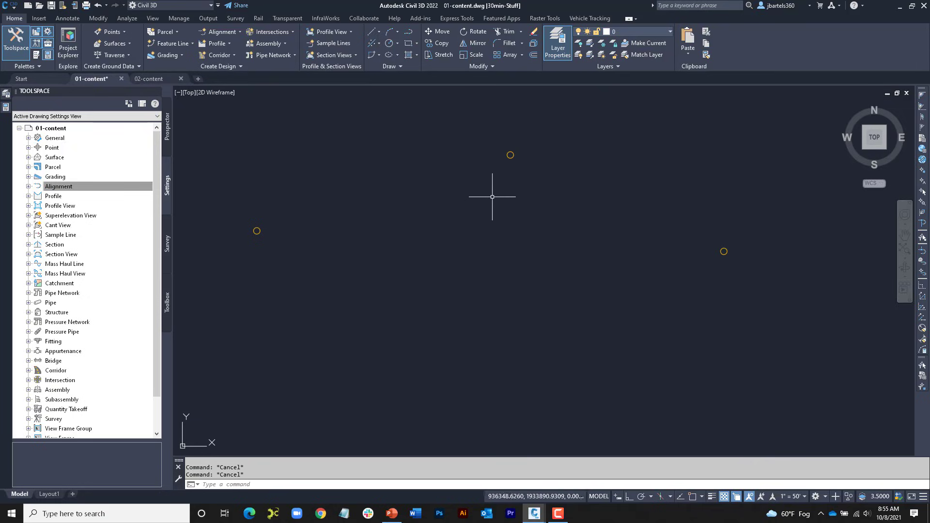
{"action": "left_click", "coordinate": [438, 44]}
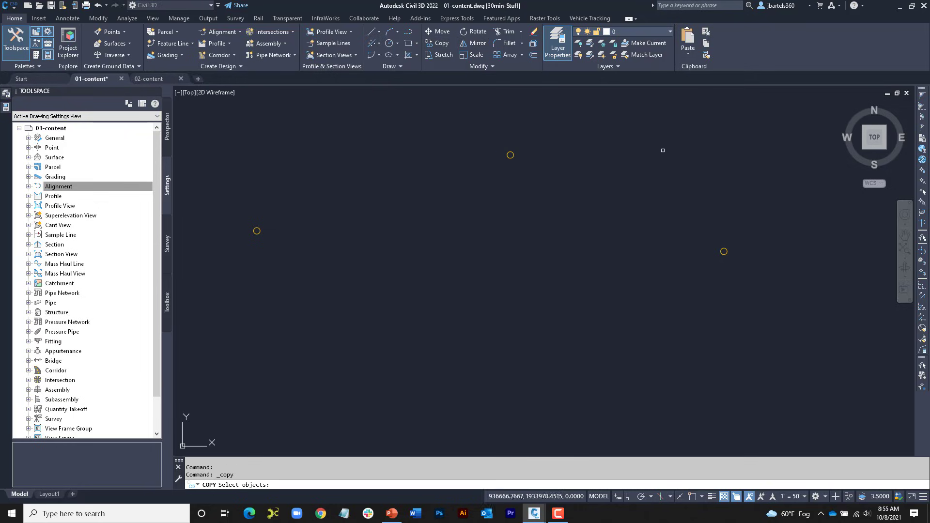
{"action": "left_click", "coordinate": [725, 135]}
{"action": "left_click", "coordinate": [253, 286]}
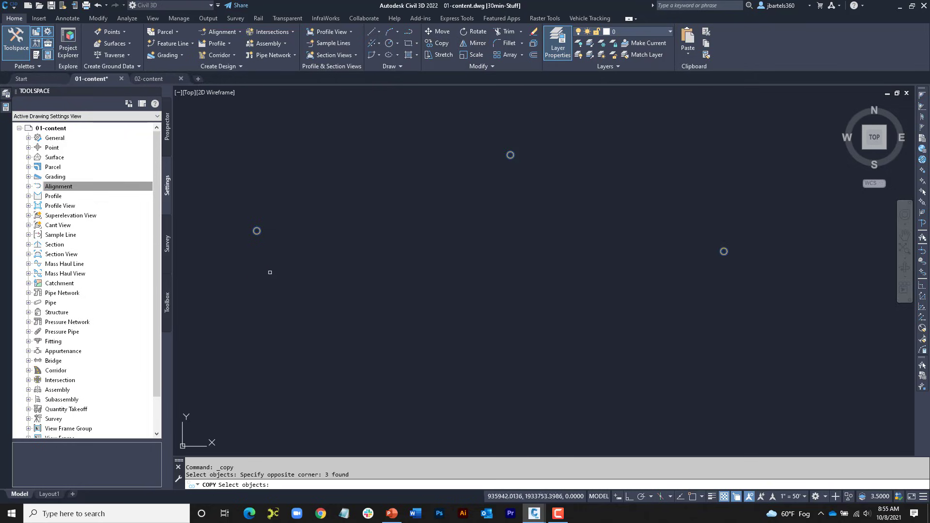
{"action": "key", "text": "Return"}
{"action": "left_click", "coordinate": [384, 199]}
{"action": "left_click", "coordinate": [387, 307]}
{"action": "key", "text": "Escape"}
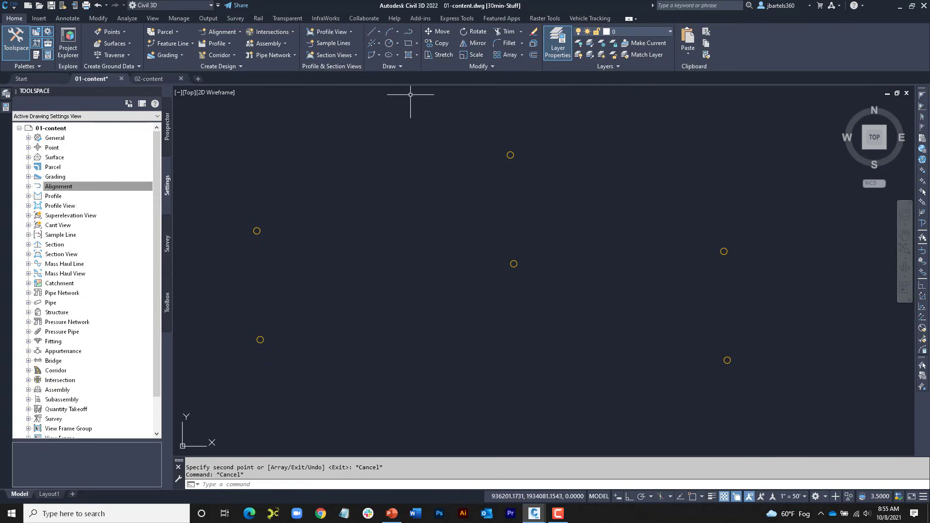
Step: Turn on object snap and draw a two-segment polyline through the centers of the three upper circles
{"action": "left_click", "coordinate": [407, 33]}
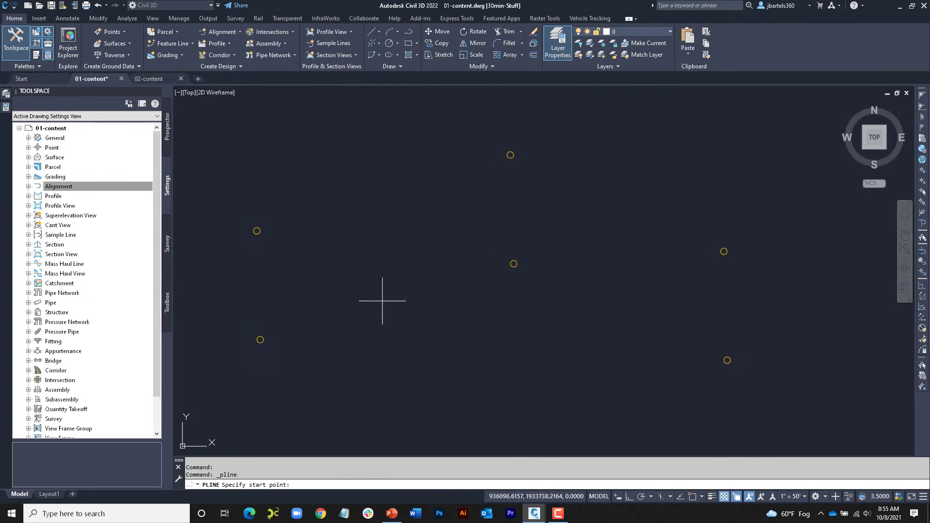
{"action": "left_click", "coordinate": [691, 493]}
{"action": "left_click", "coordinate": [257, 231]}
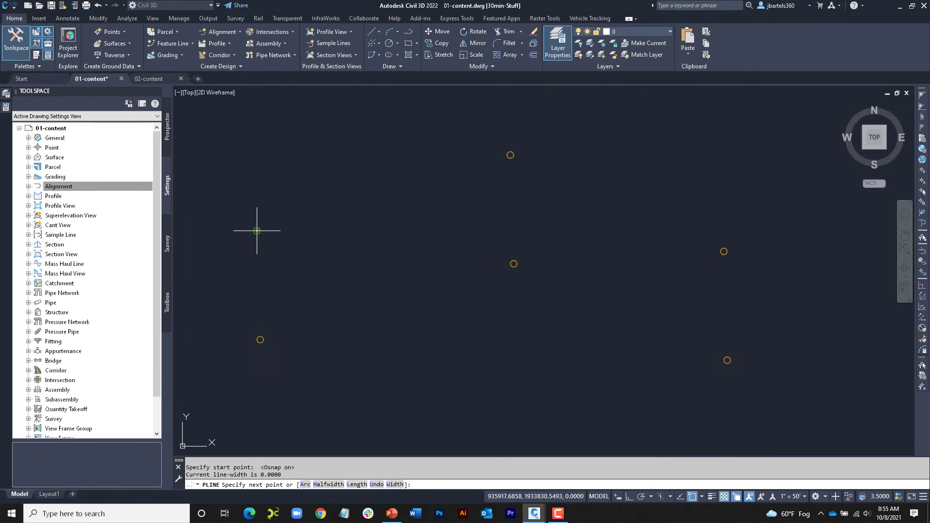
{"action": "left_click", "coordinate": [510, 155]}
{"action": "left_click", "coordinate": [723, 252]}
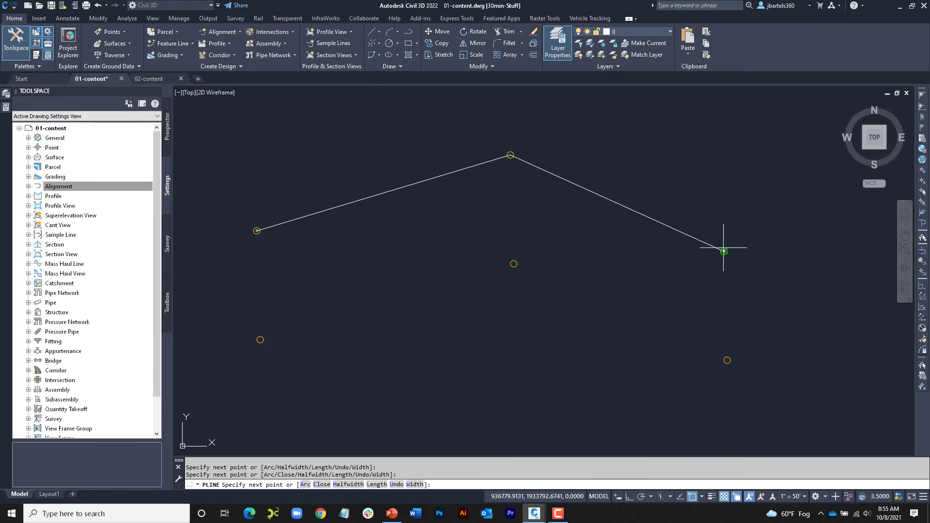
{"action": "key", "text": "Return"}
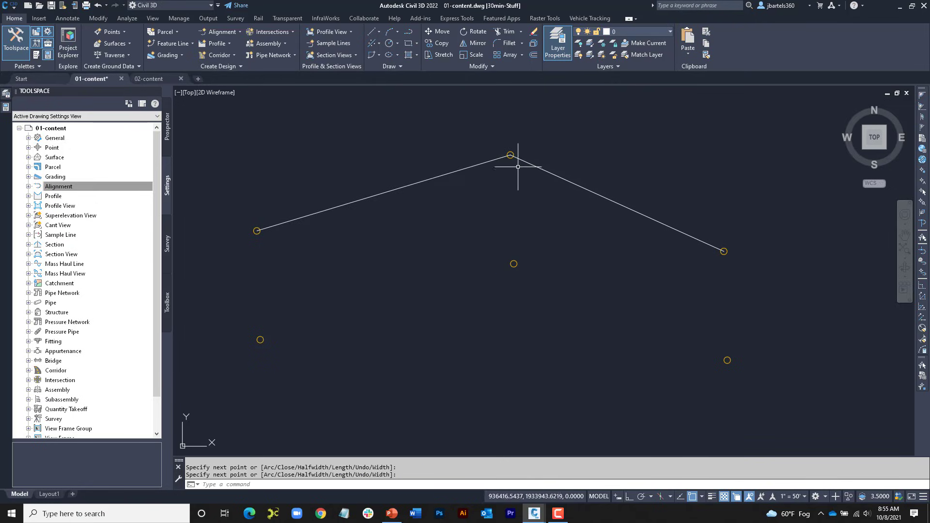
Step: Fillet the corner between the two polyline segments with a radius of 200
{"action": "left_click", "coordinate": [506, 43]}
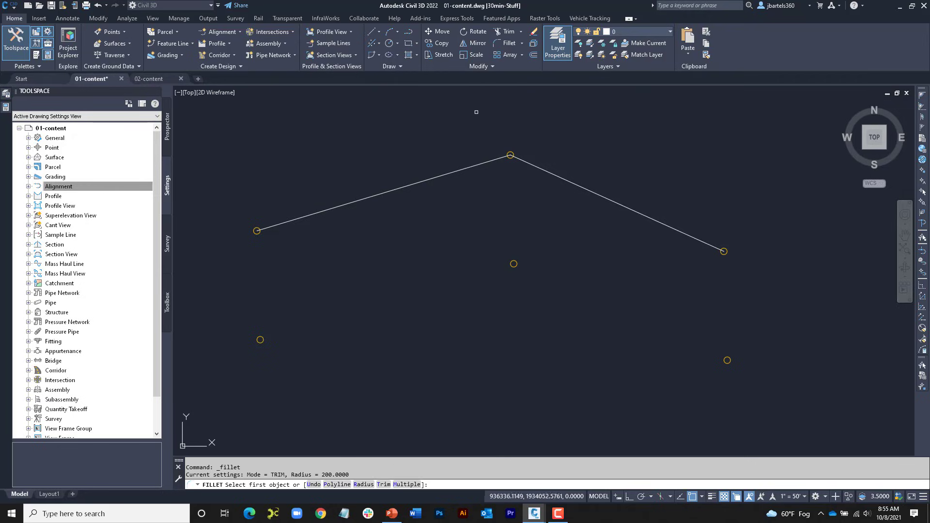
{"action": "left_click", "coordinate": [363, 484]}
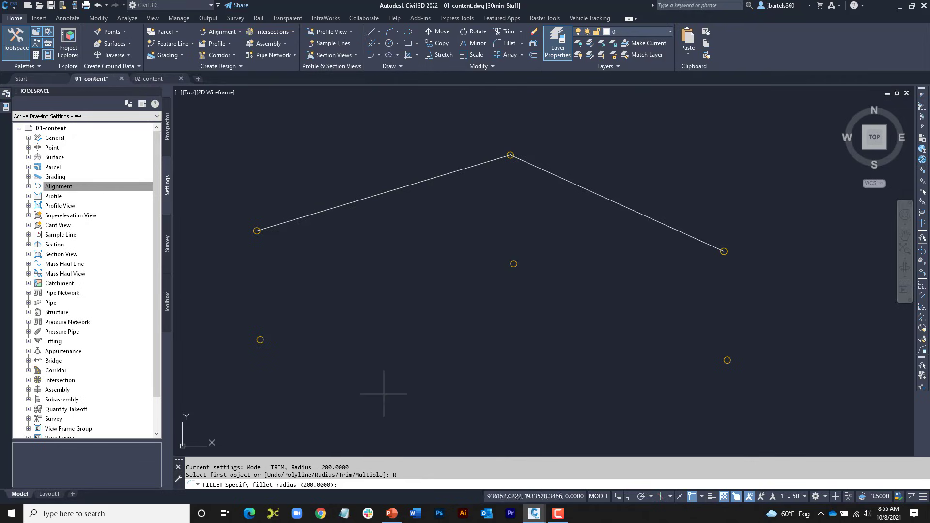
{"action": "key", "text": "Return"}
{"action": "left_click", "coordinate": [409, 185]}
{"action": "left_click", "coordinate": [540, 168]}
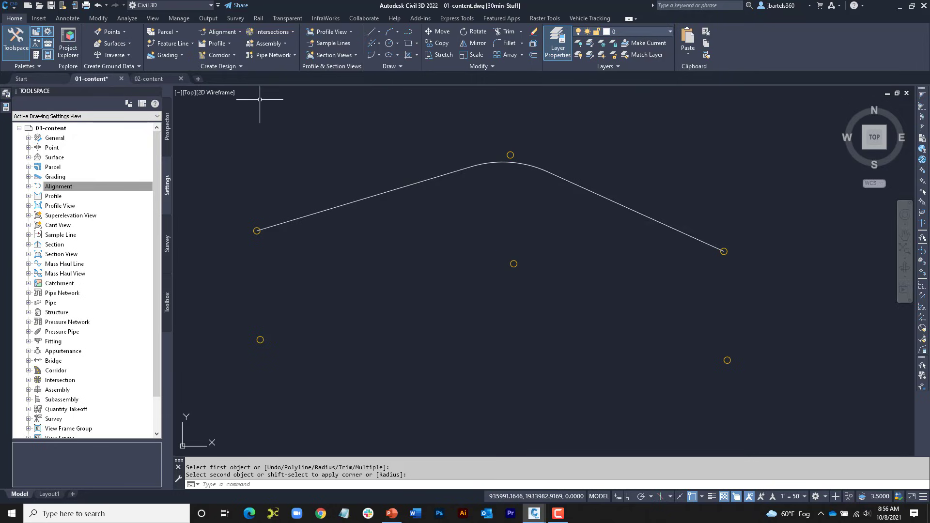
Step: Create a centerline alignment from the filleted polyline in its drawn direction, with style ADSK-PROP CL and label set ADSK-LABEL SET
{"action": "left_click", "coordinate": [222, 31]}
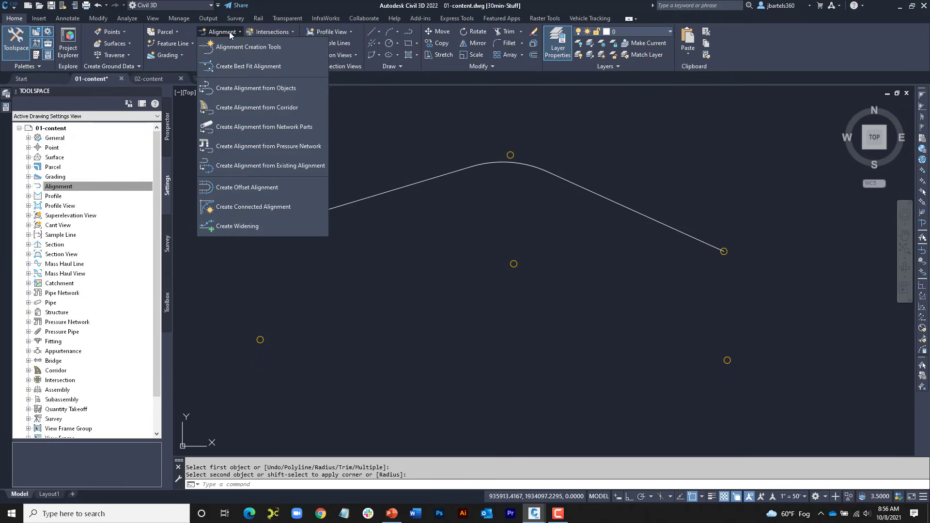
{"action": "left_click", "coordinate": [240, 88]}
{"action": "left_click", "coordinate": [315, 212]}
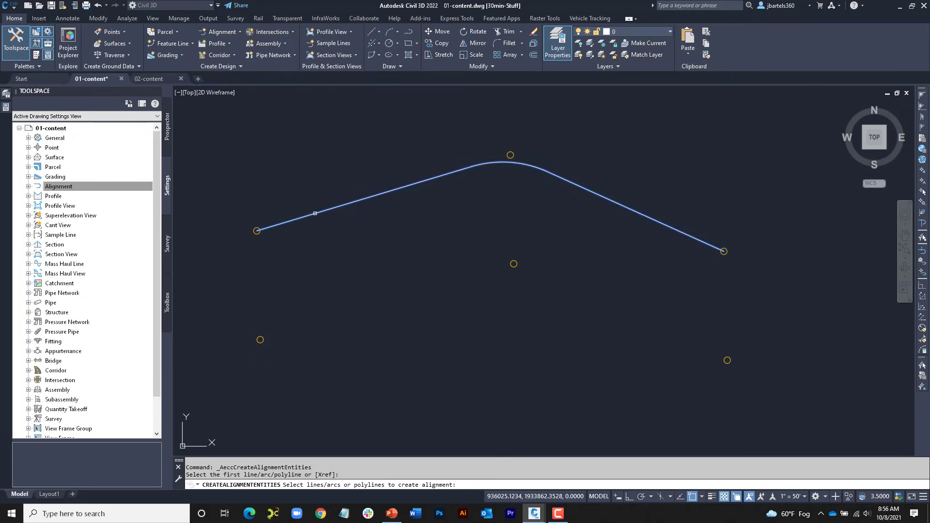
{"action": "key", "text": "Return"}
{"action": "key", "text": "Return"}
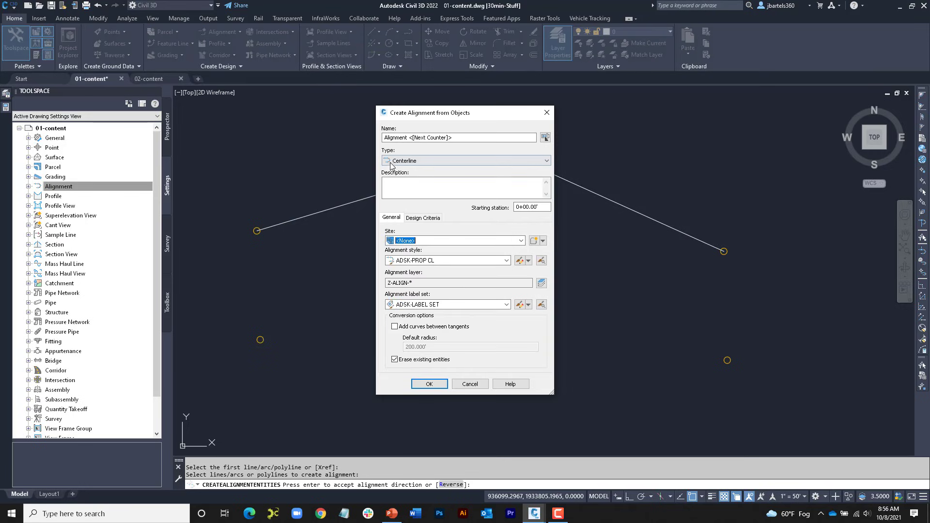
{"action": "left_click", "coordinate": [428, 384]}
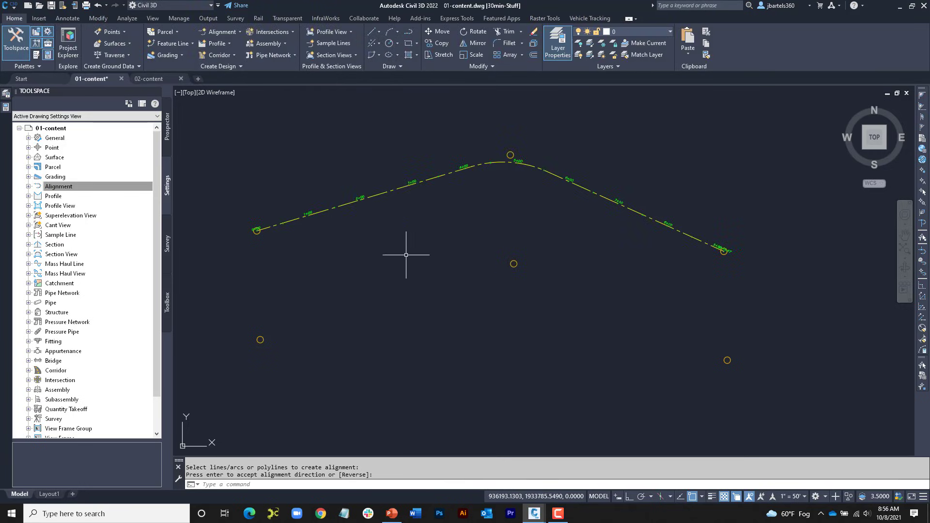
Step: Start a new centerline alignment by layout with style ADSK-PROP CL and label set ADSK-LABEL SET
{"action": "middle_click_drag", "start_coordinate": [411, 253], "coordinate": [421, 243]}
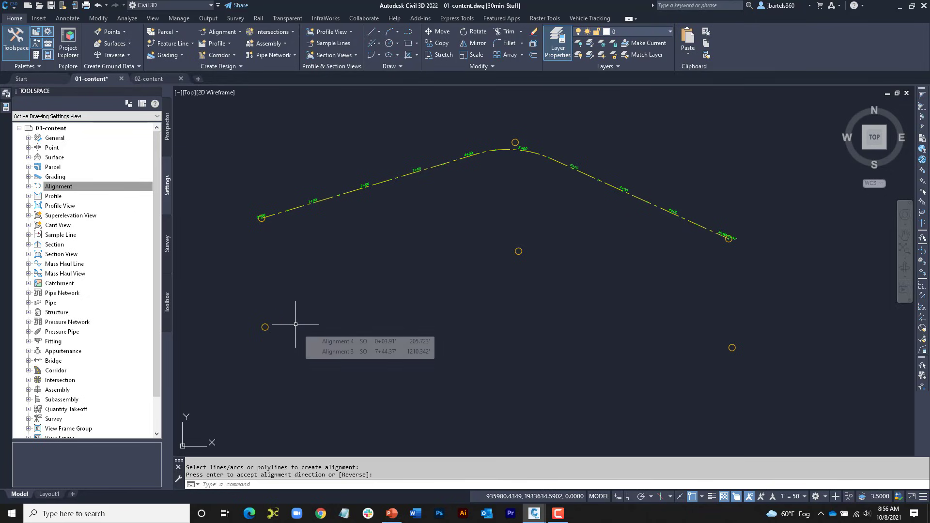
{"action": "left_click", "coordinate": [232, 32]}
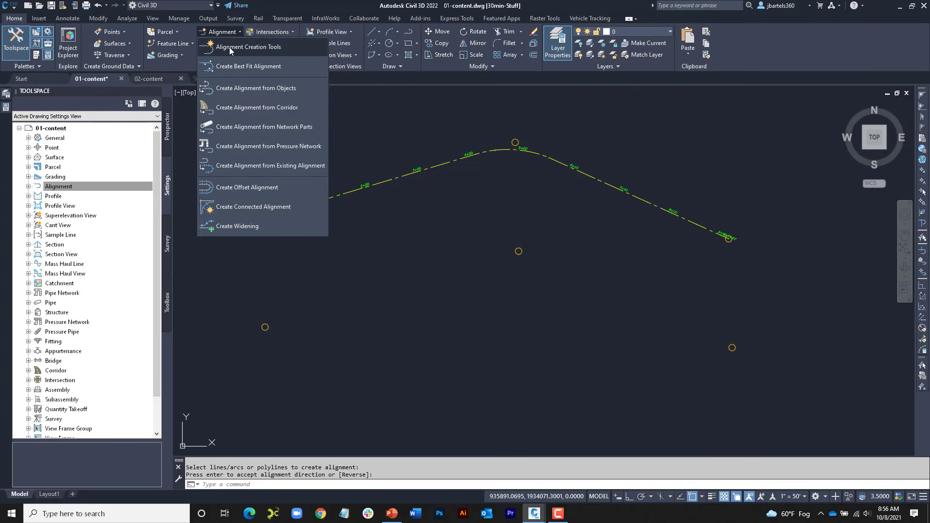
{"action": "left_click", "coordinate": [228, 47]}
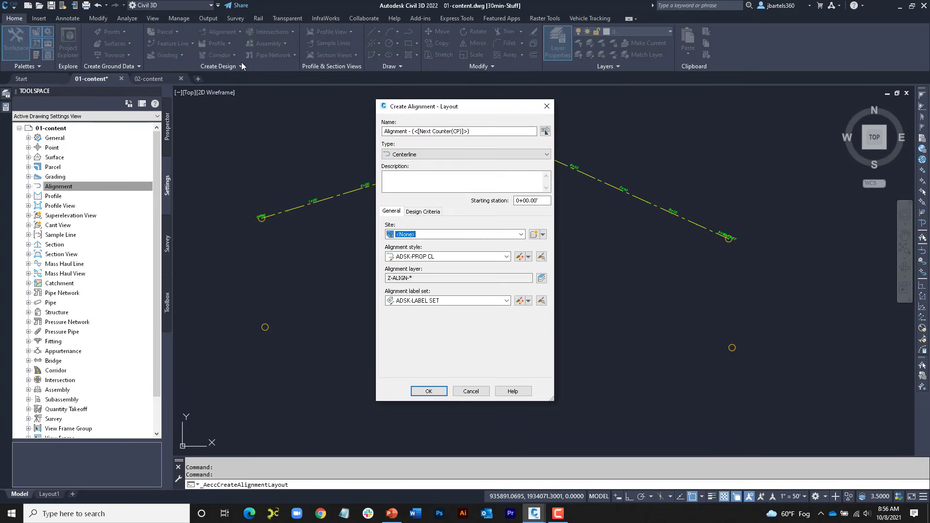
{"action": "left_click", "coordinate": [428, 391]}
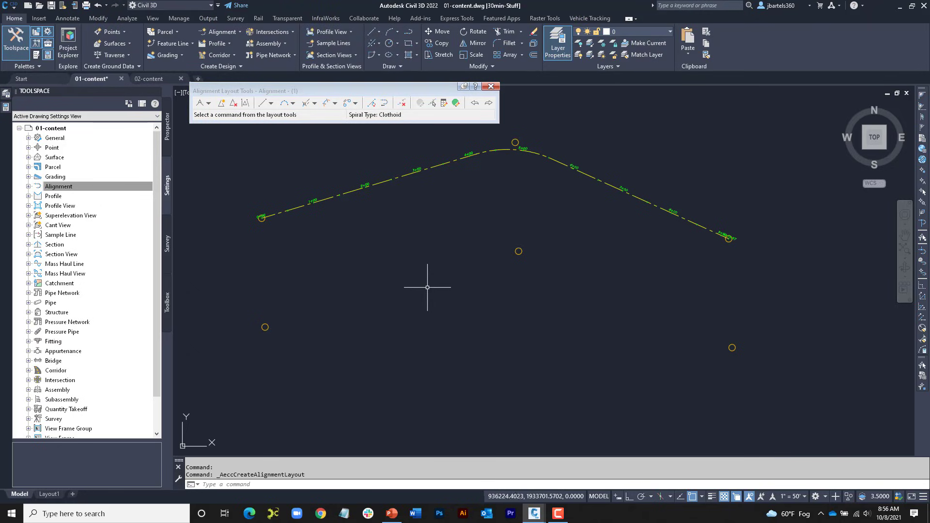
Step: Review the line and curve options of the alignment layout tools and the default curve and spiral settings
{"action": "left_click", "coordinate": [272, 104]}
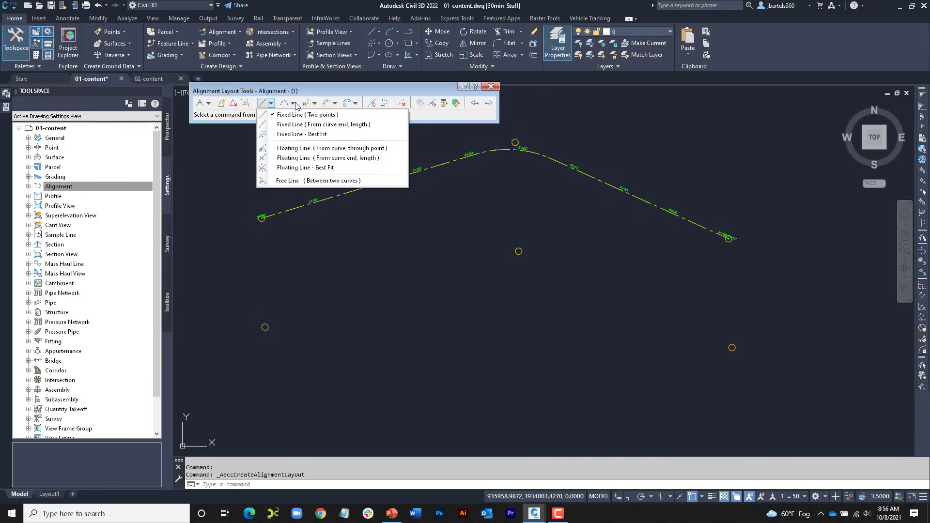
{"action": "left_click", "coordinate": [294, 104]}
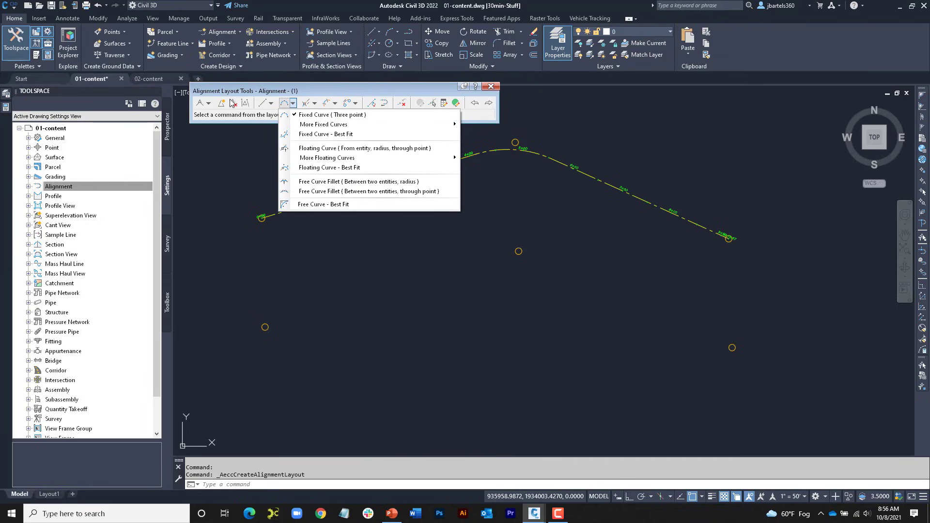
{"action": "left_click", "coordinate": [209, 104]}
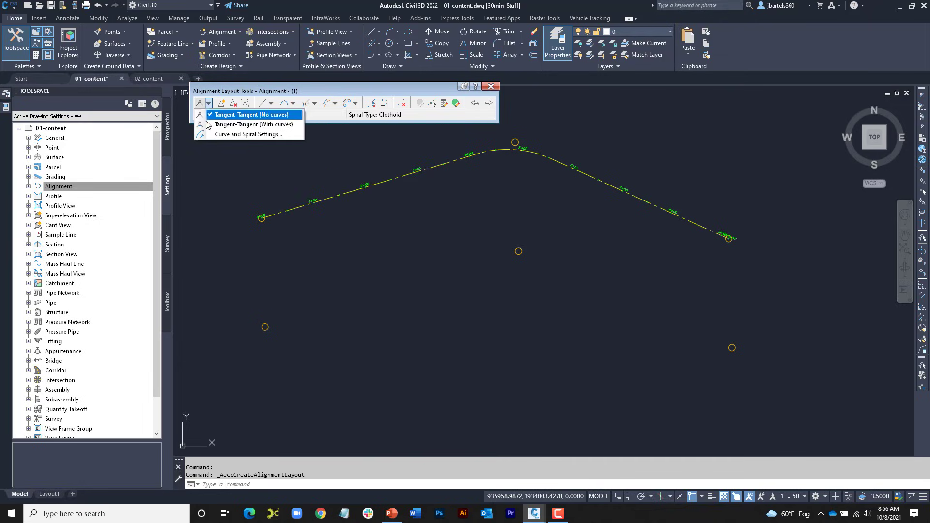
{"action": "left_click", "coordinate": [242, 134]}
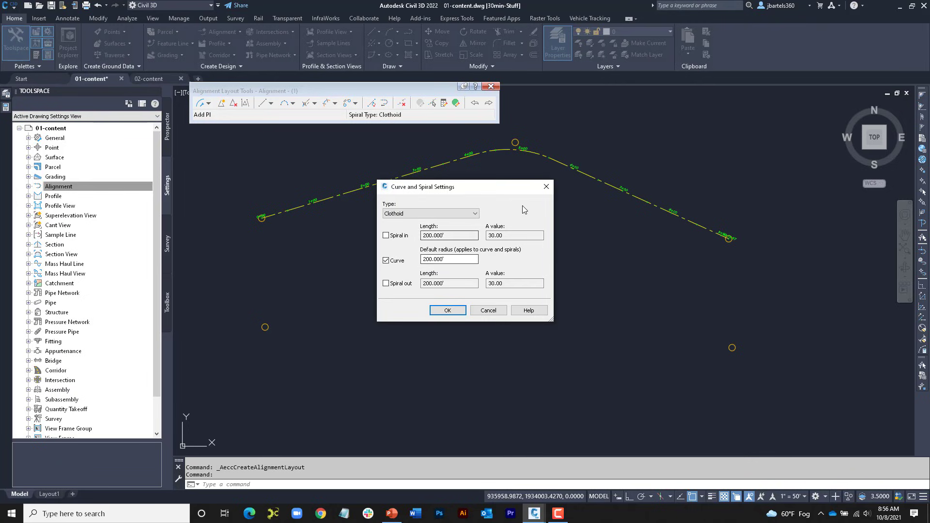
{"action": "left_click", "coordinate": [546, 187]}
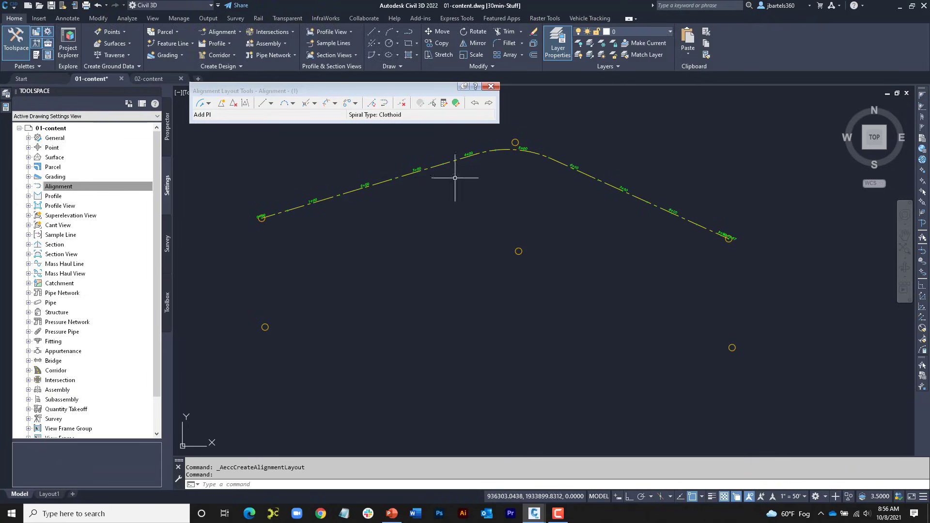
Step: Lay out the alignment as Tangent-Tangent (With curves) through the centers of the three lower circles, and close the layout tools
{"action": "left_click", "coordinate": [209, 105]}
{"action": "left_click", "coordinate": [202, 125]}
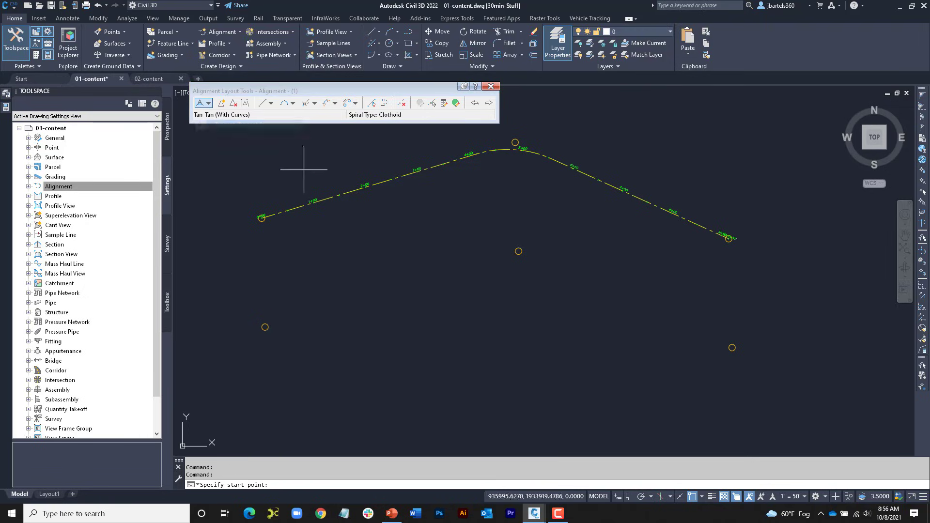
{"action": "left_click", "coordinate": [518, 250]}
{"action": "left_click", "coordinate": [732, 347]}
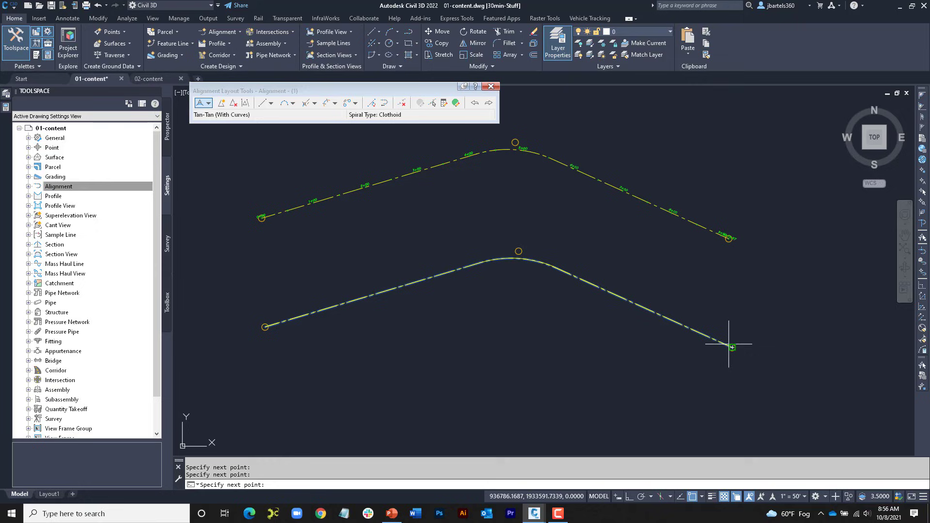
{"action": "right_click", "coordinate": [538, 313]}
{"action": "left_click", "coordinate": [490, 87]}
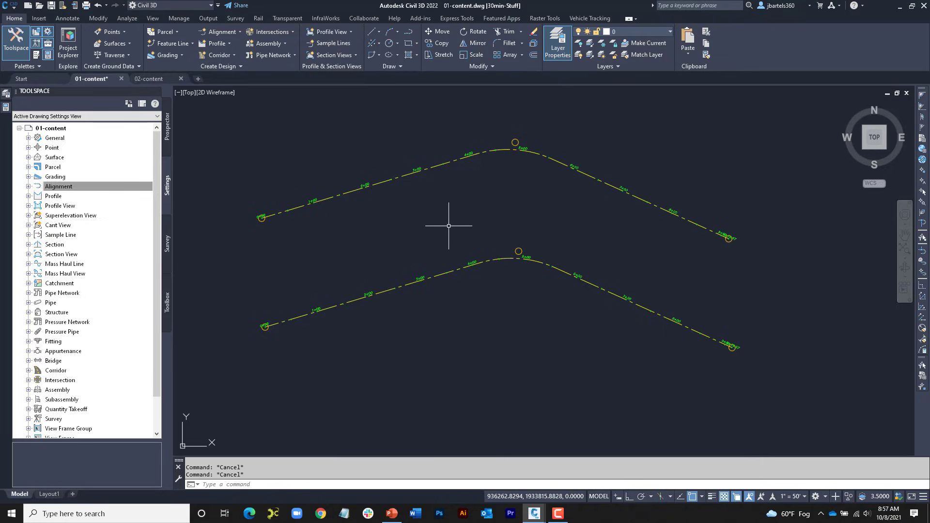
Step: Select both alignments and compare the PI grips at their curves
{"action": "mouse_move", "coordinate": [449, 226]}
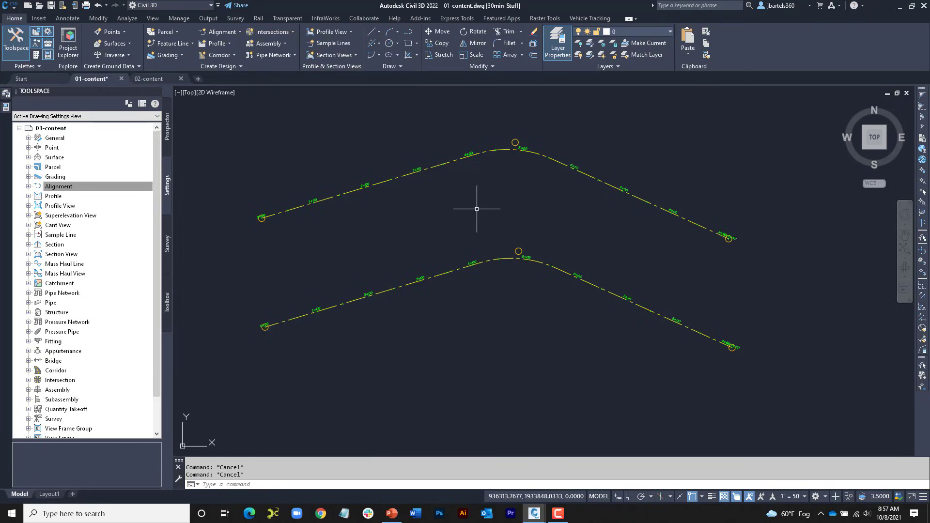
{"action": "left_click", "coordinate": [489, 255]}
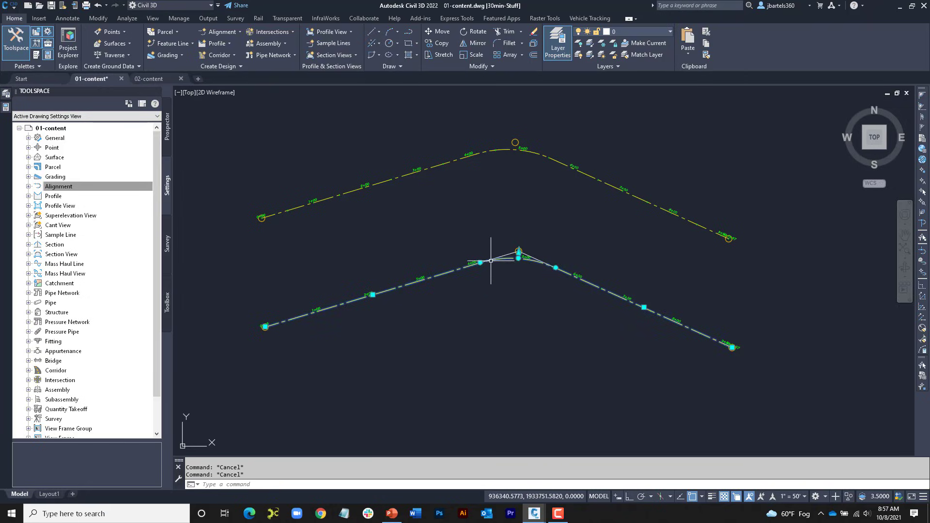
{"action": "left_click", "coordinate": [454, 161]}
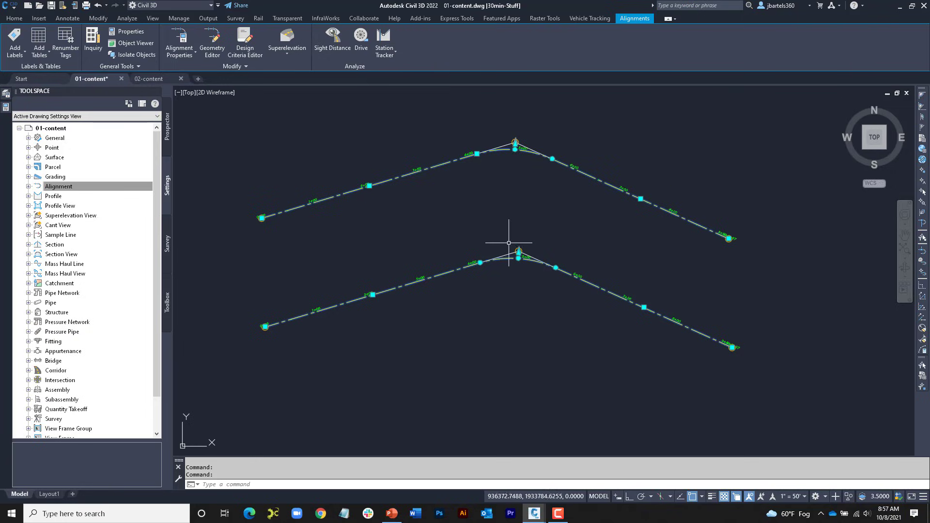
{"action": "scroll", "coordinate": [511, 252], "scroll_direction": "up", "scroll_amount": 4}
{"action": "scroll", "coordinate": [512, 252], "scroll_direction": "up", "scroll_amount": 4}
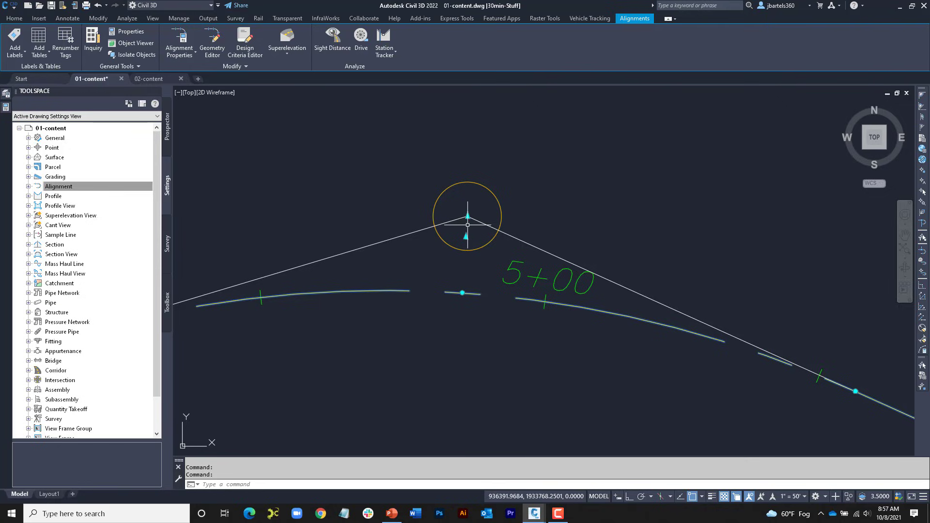
{"action": "scroll", "coordinate": [469, 222], "scroll_direction": "down", "scroll_amount": 4}
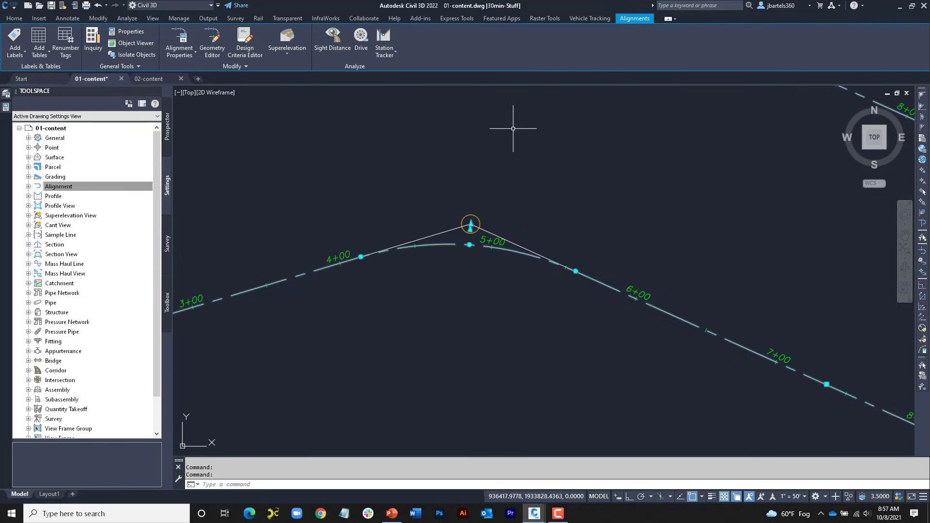
{"action": "scroll", "coordinate": [498, 230], "scroll_direction": "up", "scroll_amount": 4}
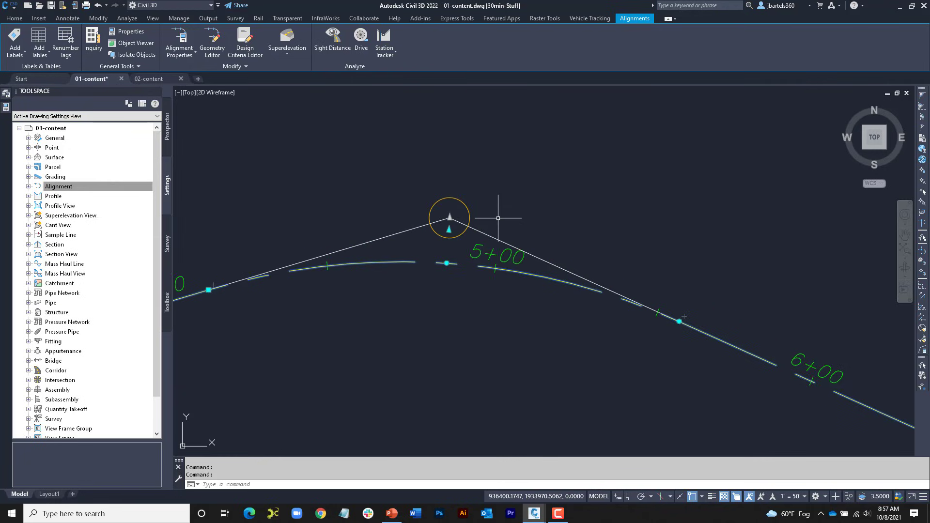
{"action": "middle_click_drag", "start_coordinate": [498, 214], "coordinate": [555, 214]}
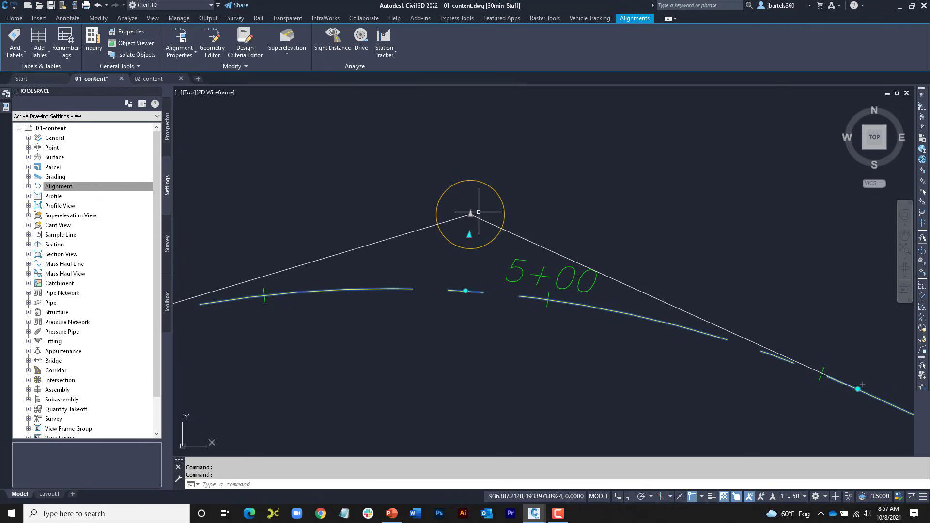
{"action": "scroll", "coordinate": [480, 209], "scroll_direction": "down", "scroll_amount": 4}
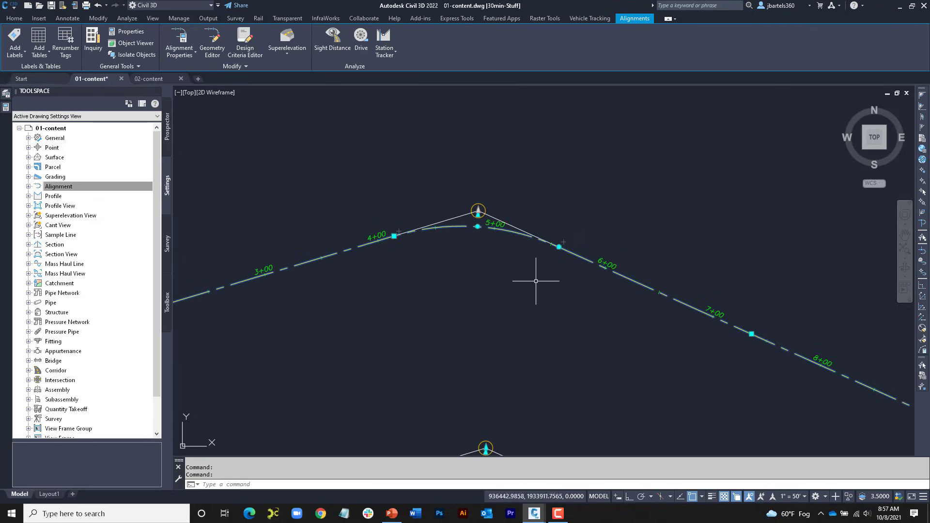
{"action": "scroll", "coordinate": [490, 292], "scroll_direction": "down", "scroll_amount": 3}
{"action": "middle_click_drag", "start_coordinate": [493, 331], "coordinate": [527, 205]}
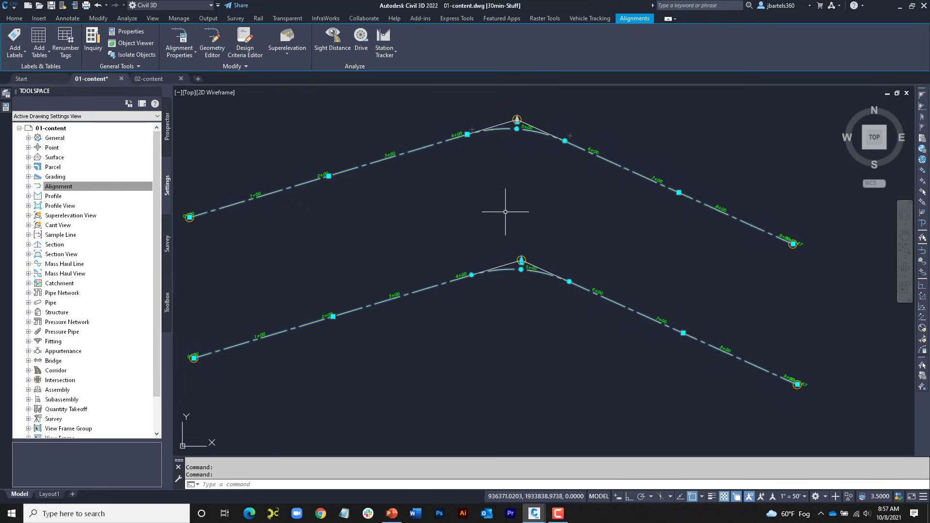
Step: Stretch the lower alignment's start point southeast, away from its circle, in two moves
{"action": "left_click", "coordinate": [194, 358]}
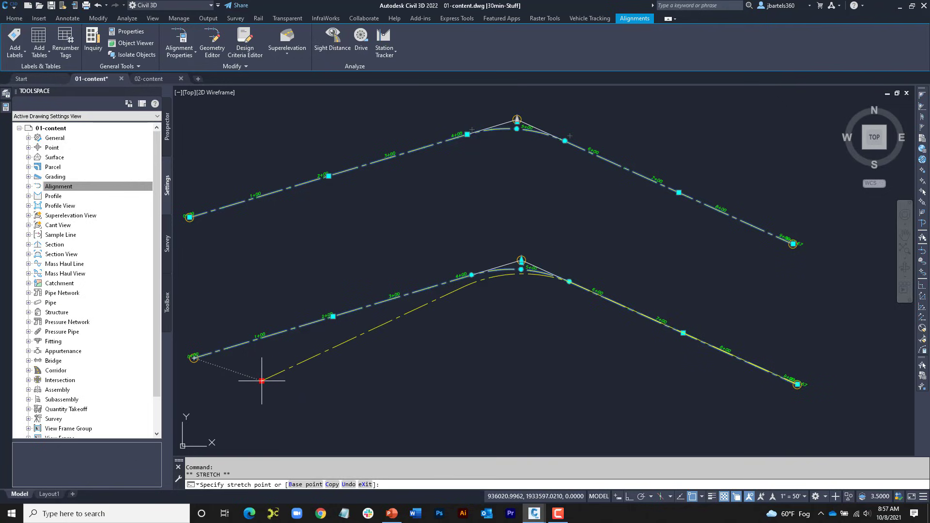
{"action": "left_click", "coordinate": [264, 379]}
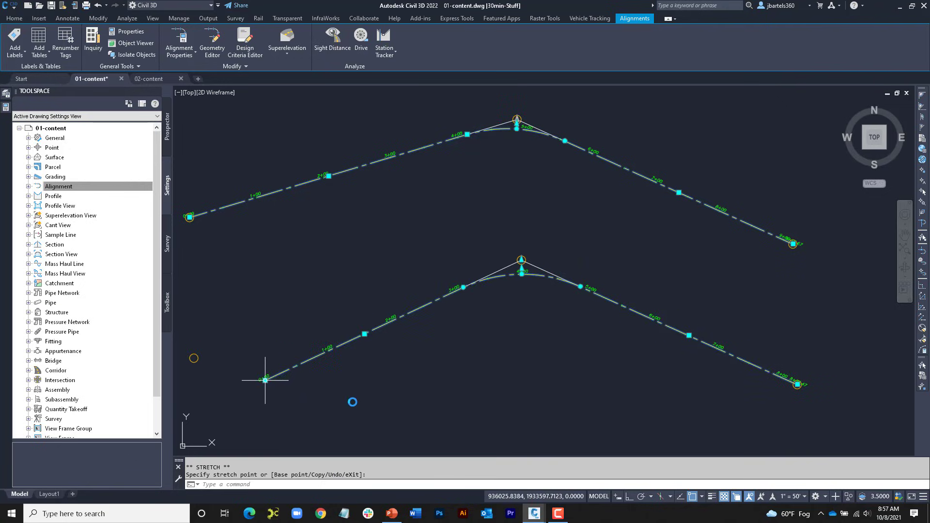
{"action": "left_click", "coordinate": [264, 379]}
{"action": "left_click", "coordinate": [290, 394]}
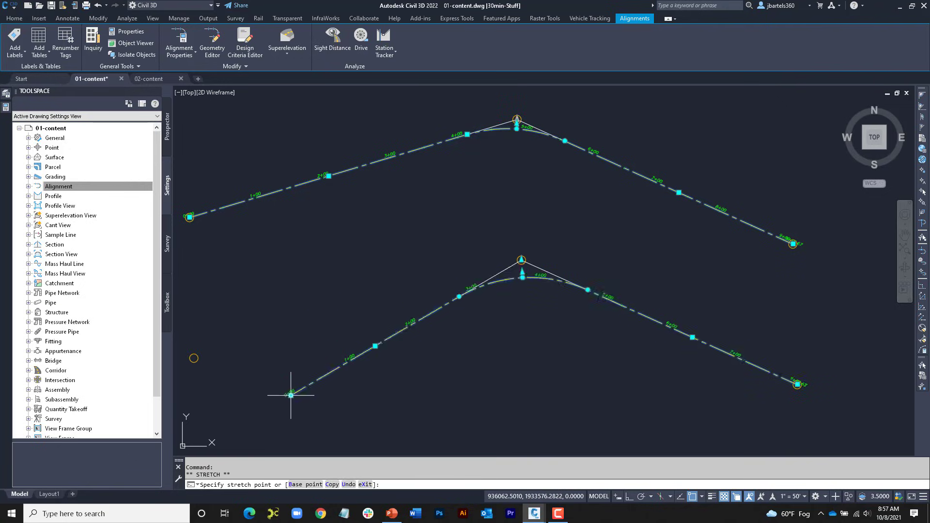
Step: Try stretching the upper alignment's start point southeast, then undo that grip edit
{"action": "middle_click_drag", "start_coordinate": [218, 245], "coordinate": [225, 248]}
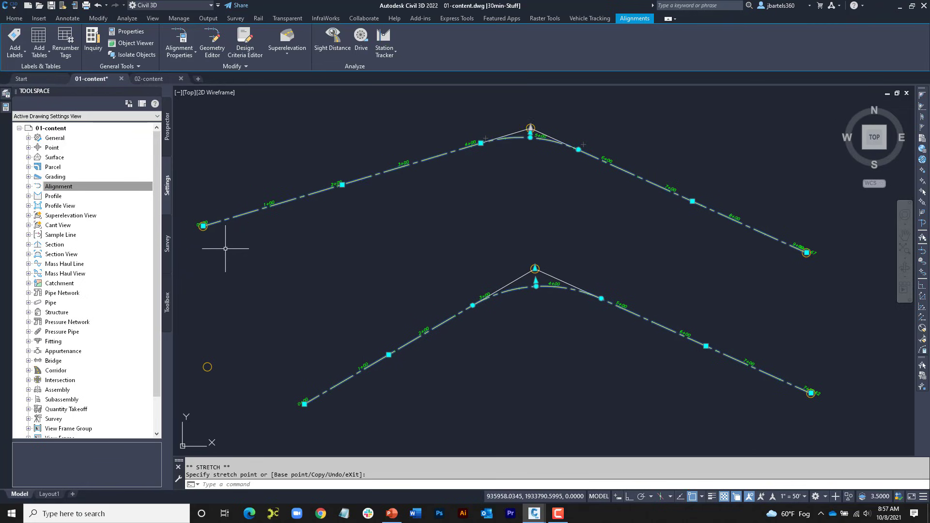
{"action": "left_click", "coordinate": [203, 226]}
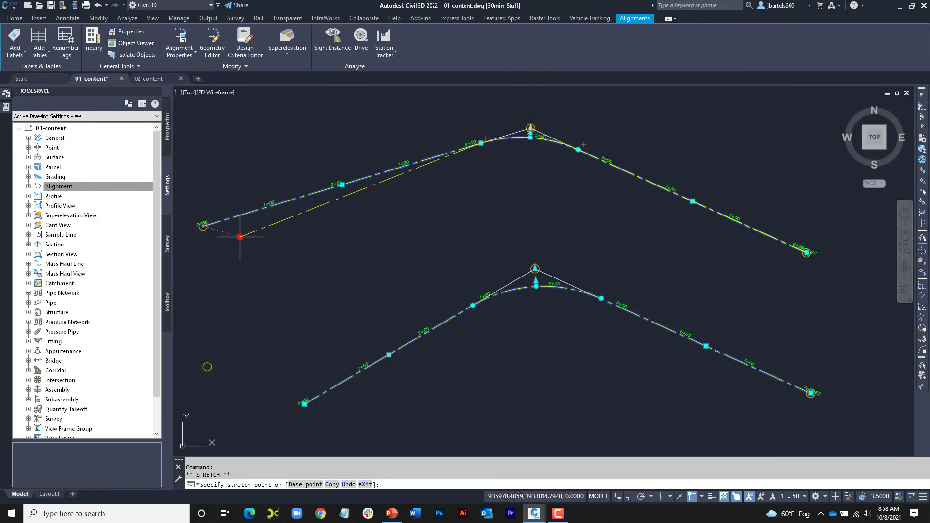
{"action": "left_click", "coordinate": [258, 260]}
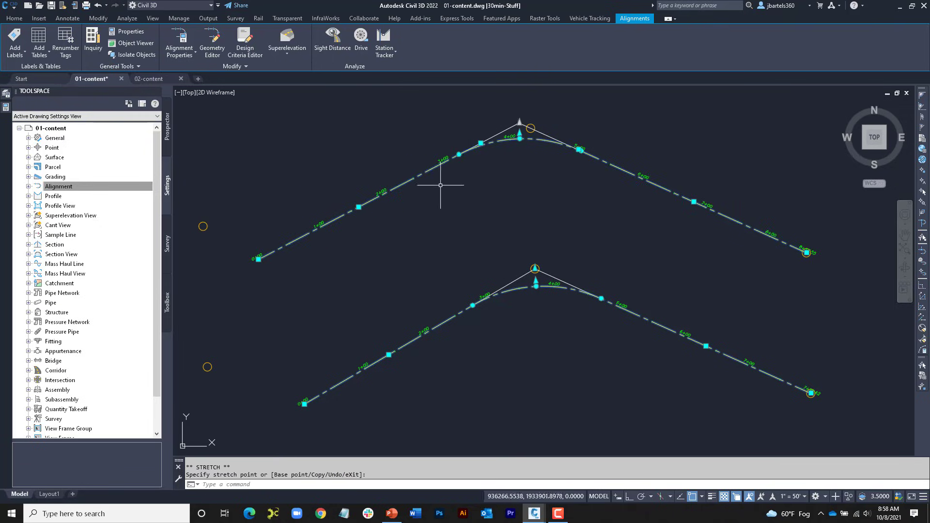
{"action": "left_click", "coordinate": [97, 7]}
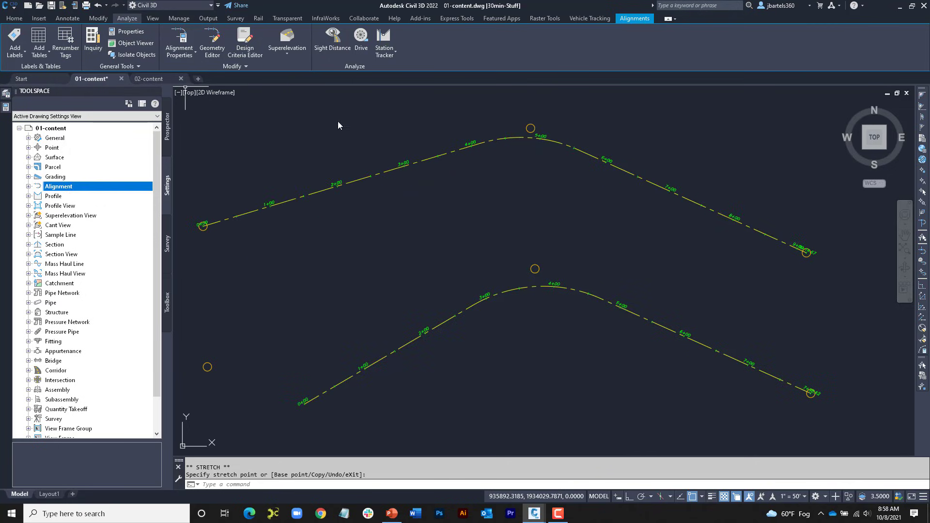
Step: Apply Solve PI to the upper alignment's curve at its point of intersection, and deselect the alignment
{"action": "left_click", "coordinate": [428, 159]}
{"action": "scroll", "coordinate": [533, 135], "scroll_direction": "up", "scroll_amount": 5}
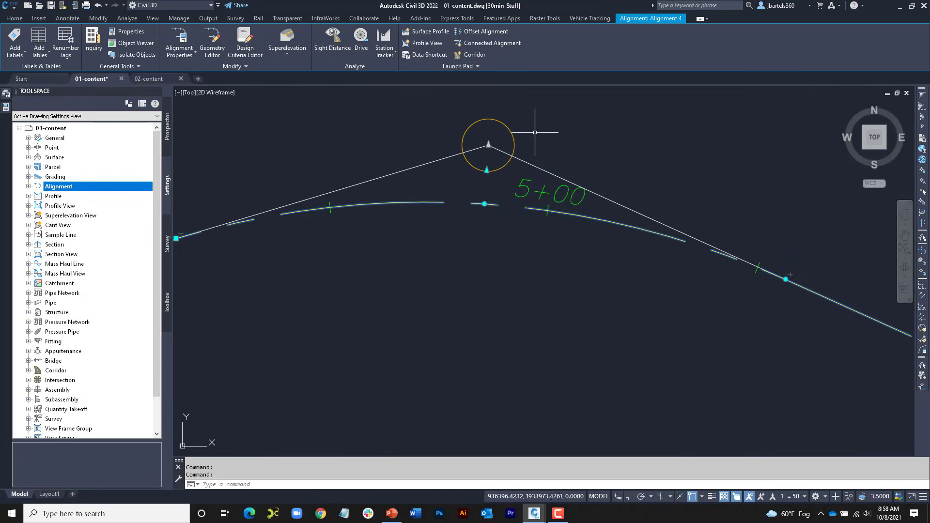
{"action": "scroll", "coordinate": [536, 141], "scroll_direction": "up", "scroll_amount": 2}
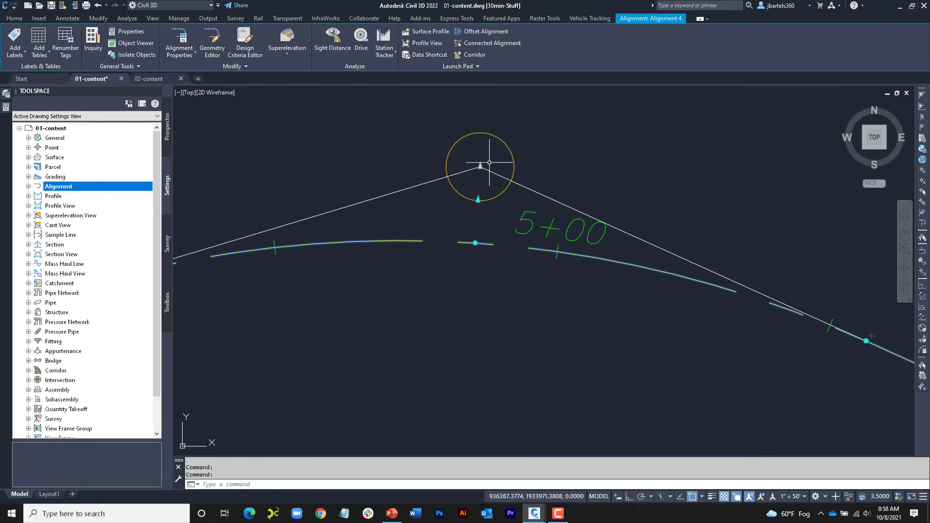
{"action": "scroll", "coordinate": [489, 162], "scroll_direction": "up", "scroll_amount": 1}
{"action": "mouse_move", "coordinate": [477, 167]}
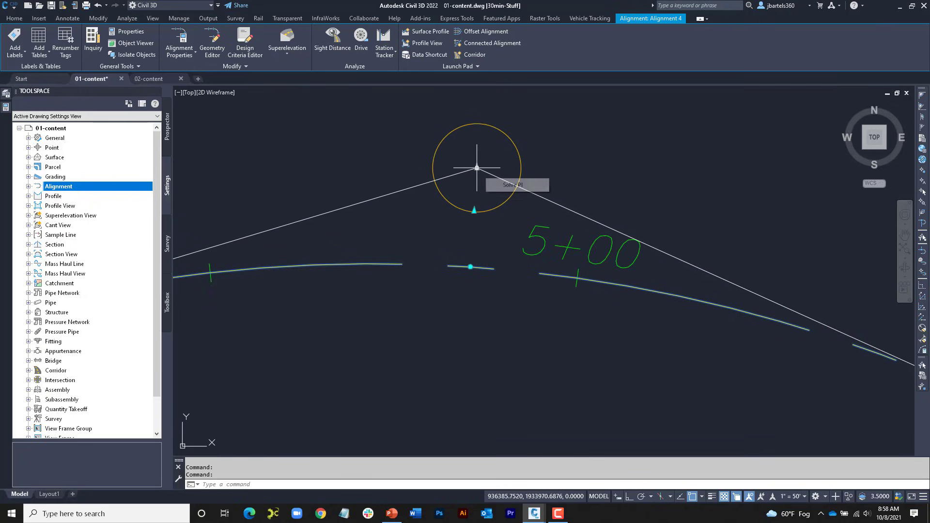
{"action": "left_click", "coordinate": [508, 186]}
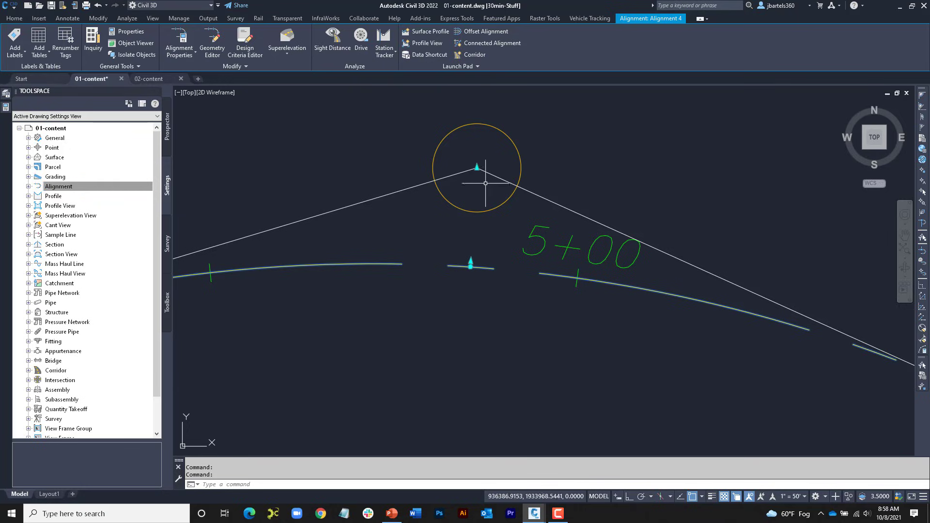
{"action": "key", "text": "Escape"}
Step: Stretch the upper alignment's start point to a spot just east of its circle, and deselect the alignment
{"action": "middle_click_drag", "start_coordinate": [447, 228], "coordinate": [542, 167]}
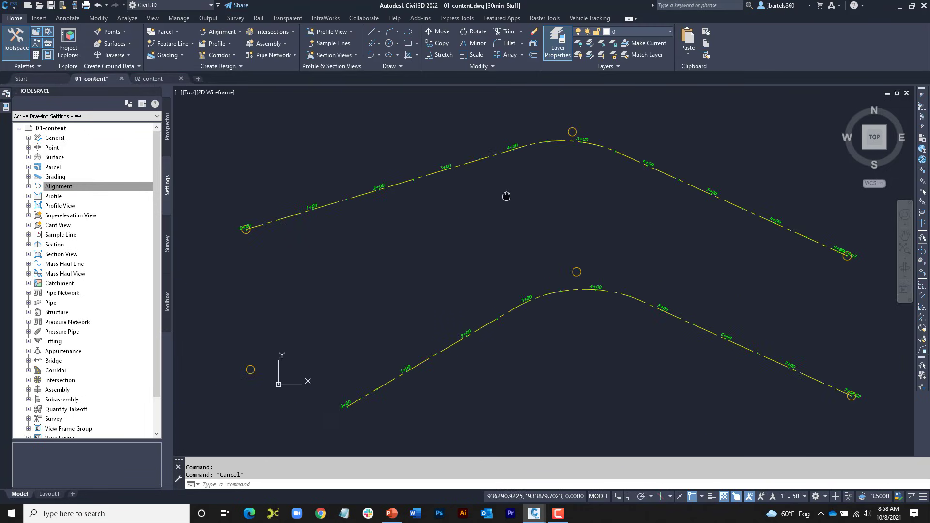
{"action": "left_click", "coordinate": [359, 193]}
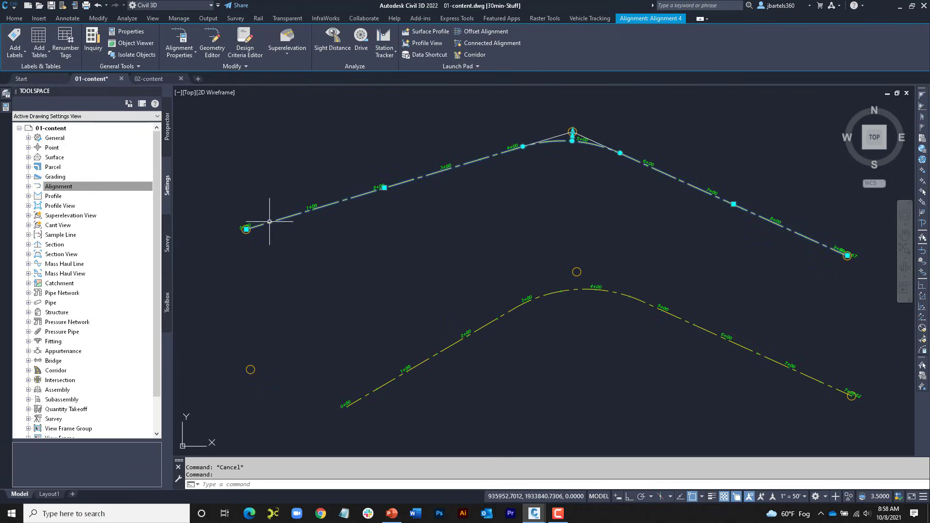
{"action": "left_click", "coordinate": [246, 229]}
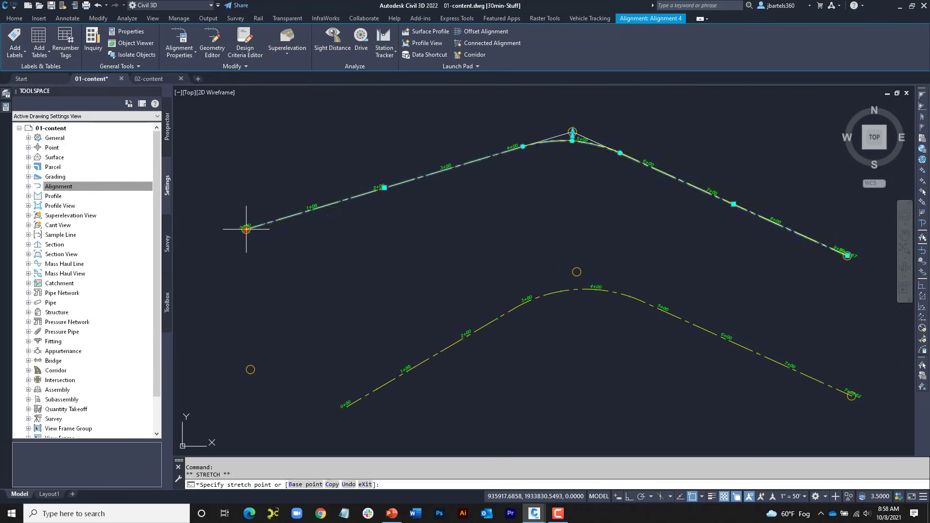
{"action": "left_click", "coordinate": [286, 248]}
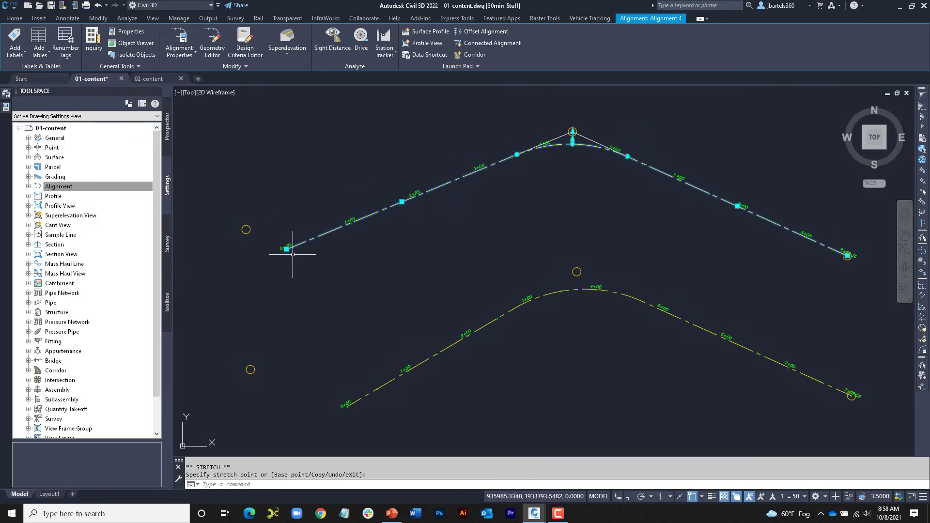
{"action": "left_click", "coordinate": [286, 249]}
{"action": "left_click", "coordinate": [274, 230]}
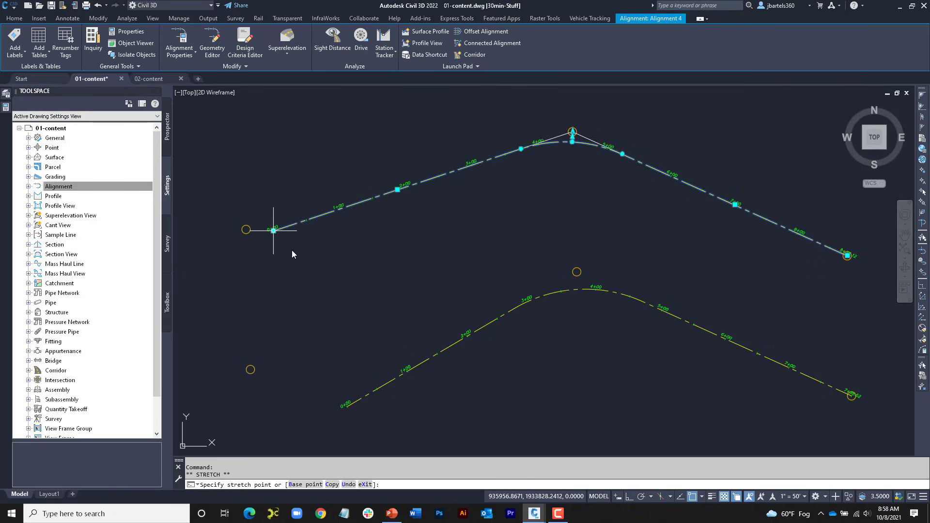
{"action": "key", "text": "Escape"}
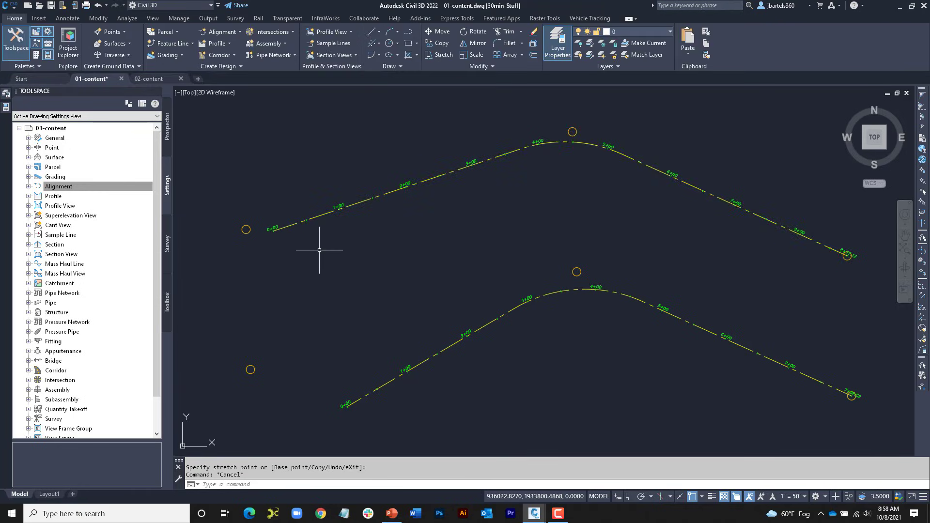
Step: Start a centerline alignment by layout near the three parallel lines, with style ADSK-PROP CL and label set ADSK-LABEL SET
{"action": "scroll", "coordinate": [318, 249], "scroll_direction": "down", "scroll_amount": 1}
{"action": "middle_click_drag", "start_coordinate": [421, 318], "coordinate": [447, 173]}
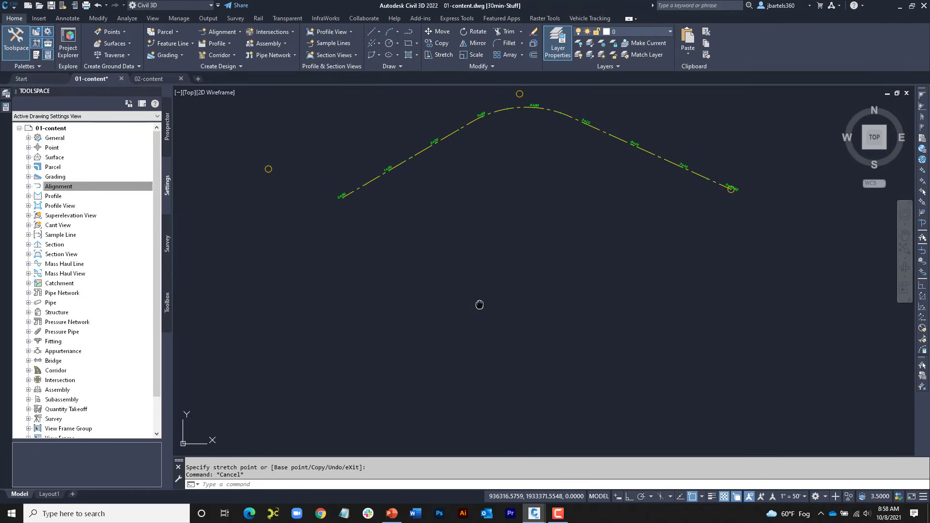
{"action": "mouse_move", "coordinate": [479, 306]}
{"action": "middle_mouse_down"}
{"action": "mouse_move", "coordinate": [481, 173]}
{"action": "mouse_move", "coordinate": [481, 267]}
{"action": "mouse_move", "coordinate": [482, 241]}
{"action": "mouse_move", "coordinate": [477, 252]}
{"action": "middle_mouse_up"}
{"action": "scroll", "coordinate": [481, 241], "scroll_direction": "up", "scroll_amount": 2}
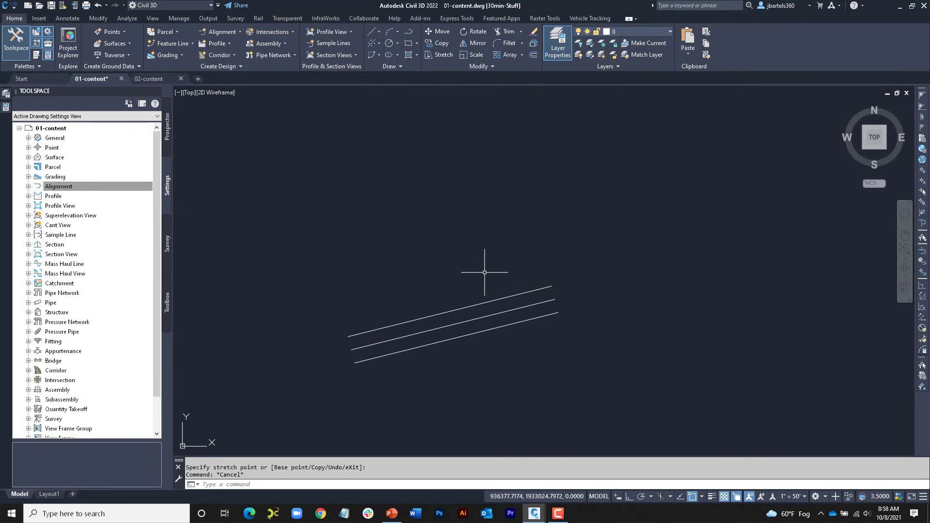
{"action": "middle_click_drag", "start_coordinate": [485, 272], "coordinate": [473, 281]}
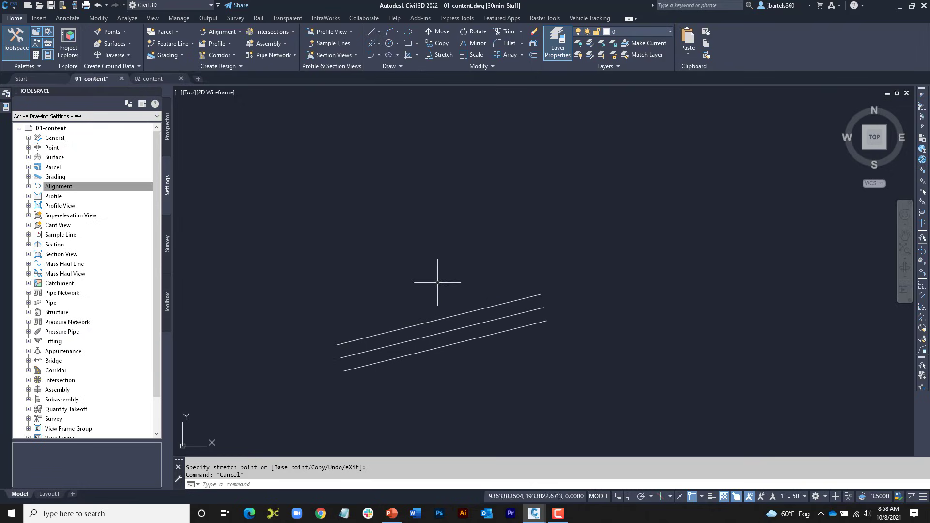
{"action": "left_click", "coordinate": [235, 32]}
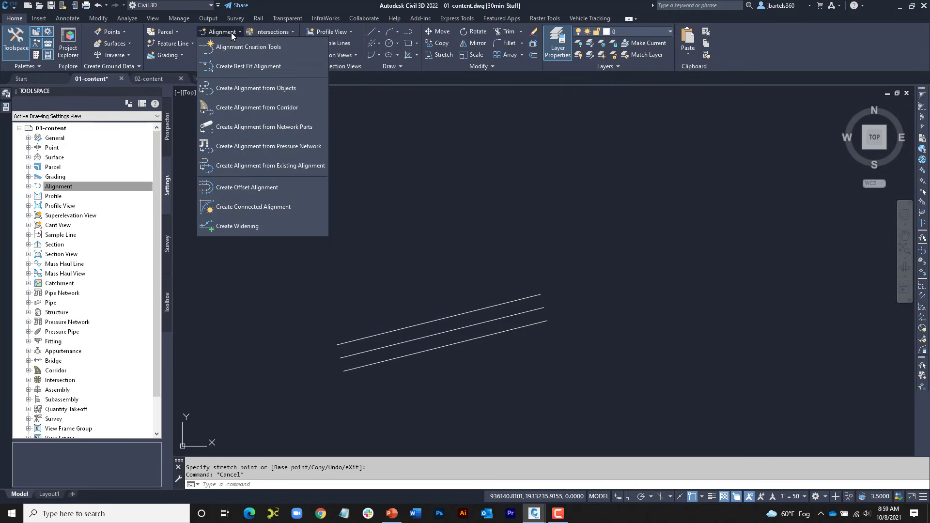
{"action": "left_click", "coordinate": [236, 46]}
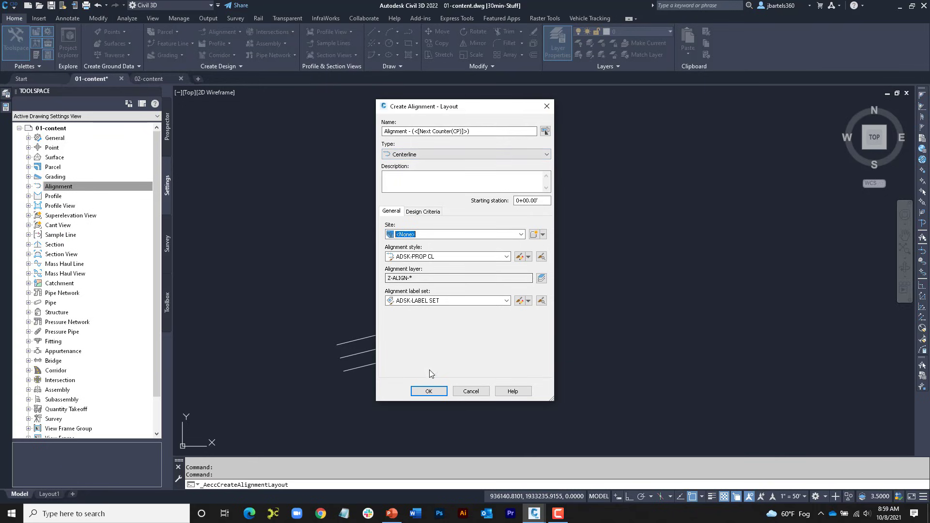
{"action": "left_click", "coordinate": [423, 391]}
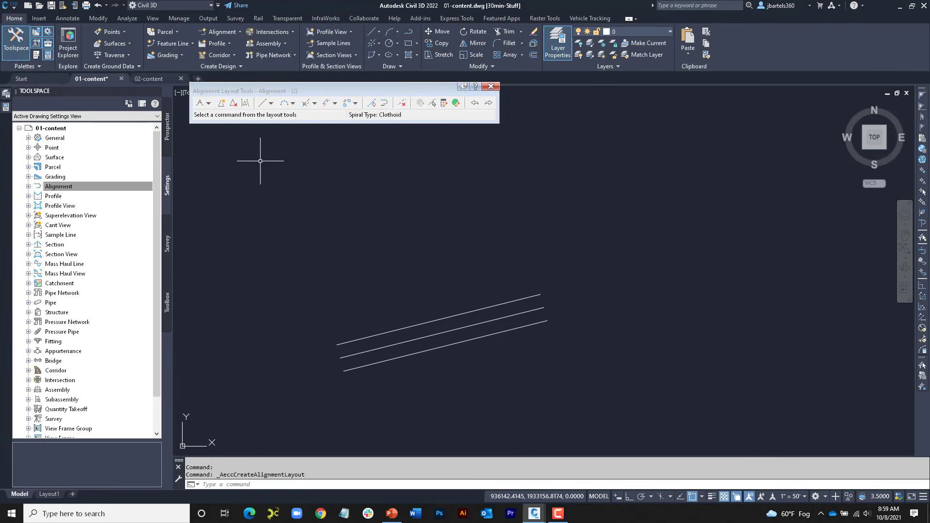
Step: Lay out two-point fixed lines along the lower line from west to east and the upper line from east to west
{"action": "left_click", "coordinate": [262, 104]}
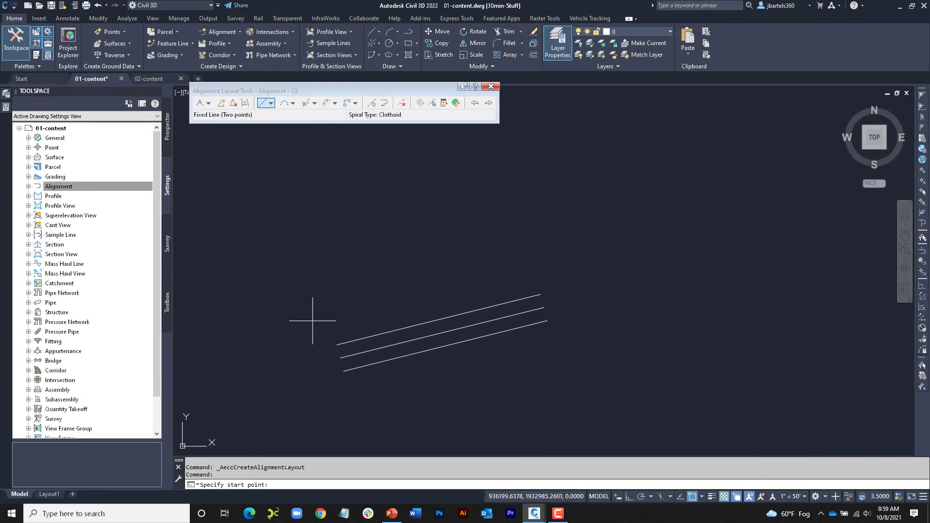
{"action": "left_click", "coordinate": [347, 372]}
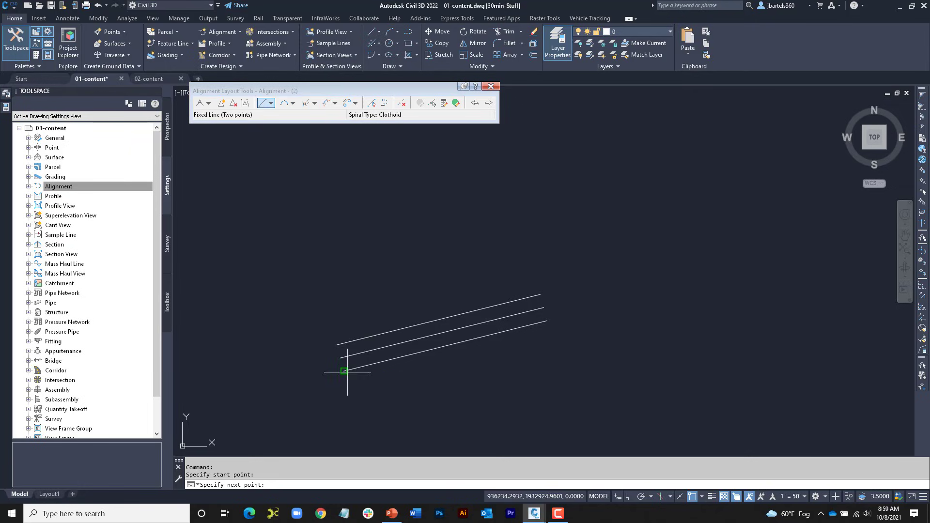
{"action": "left_click", "coordinate": [544, 320]}
{"action": "left_click", "coordinate": [541, 294]}
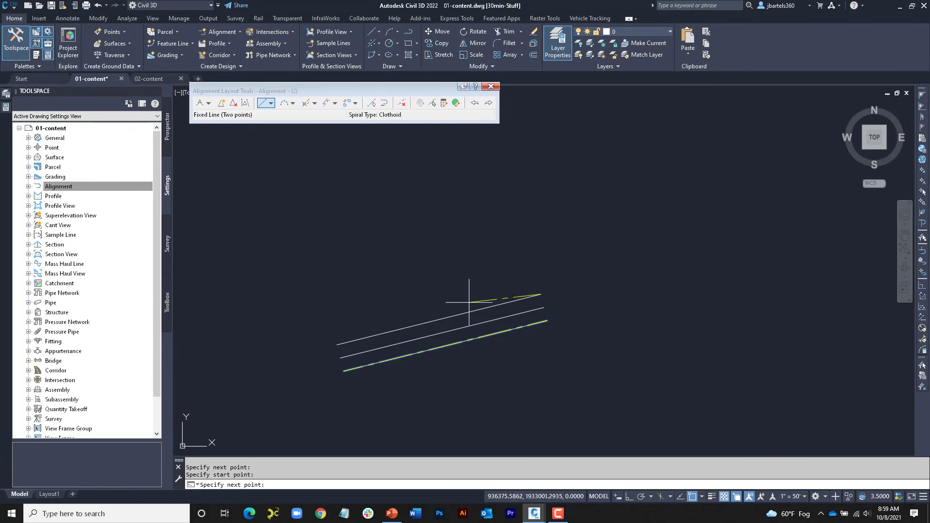
{"action": "left_click", "coordinate": [343, 341]}
{"action": "key", "text": "Return"}
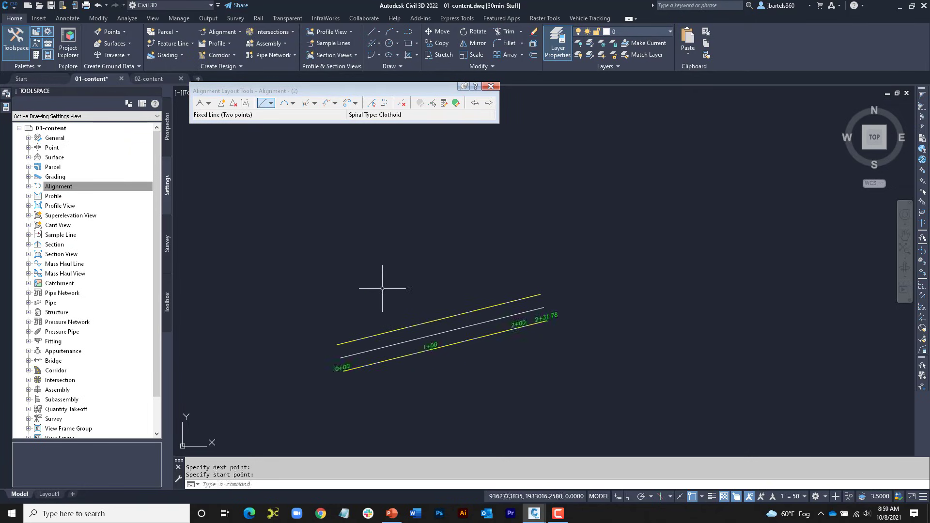
Step: Add a counterclockwise fixed curve by center point and radius, centered on the middle line's east end with radius 50
{"action": "scroll", "coordinate": [478, 321], "scroll_direction": "up", "scroll_amount": 1}
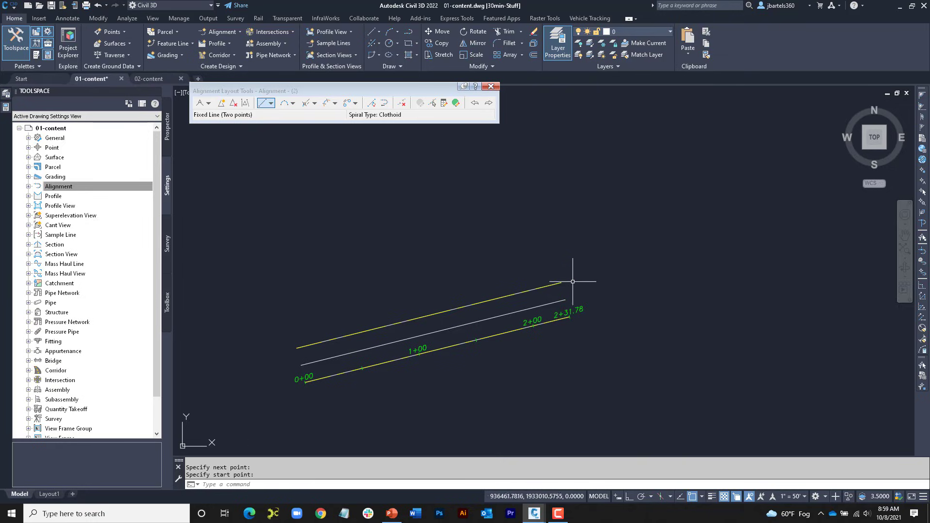
{"action": "middle_click_drag", "start_coordinate": [595, 281], "coordinate": [572, 277]}
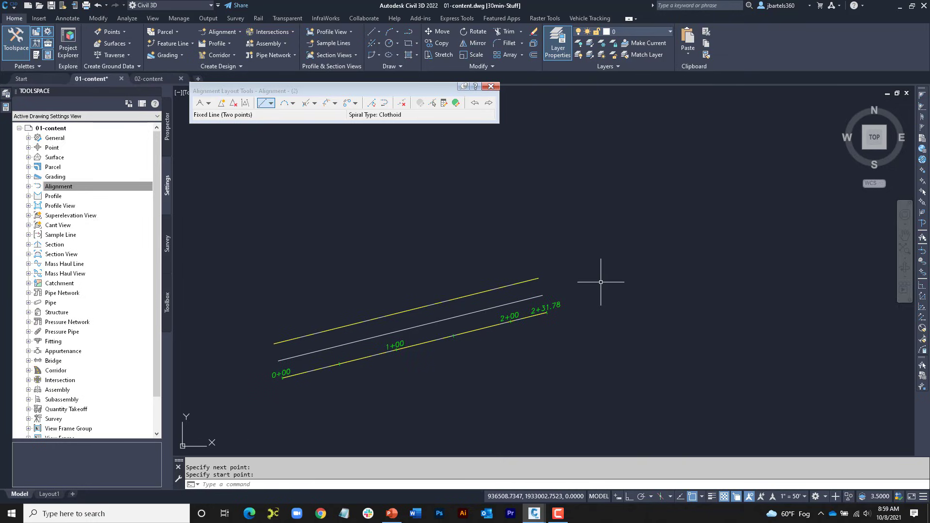
{"action": "left_click", "coordinate": [293, 104]}
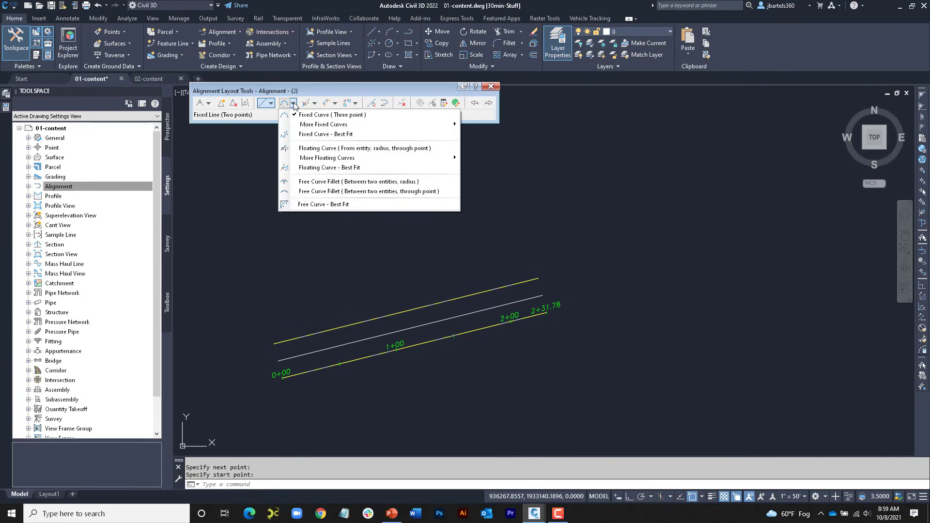
{"action": "mouse_move", "coordinate": [306, 125]}
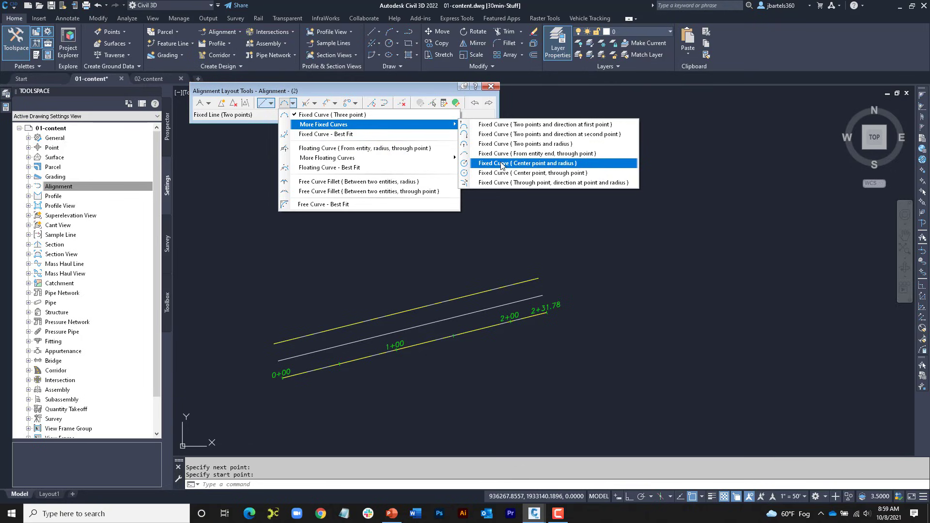
{"action": "left_click", "coordinate": [529, 164]}
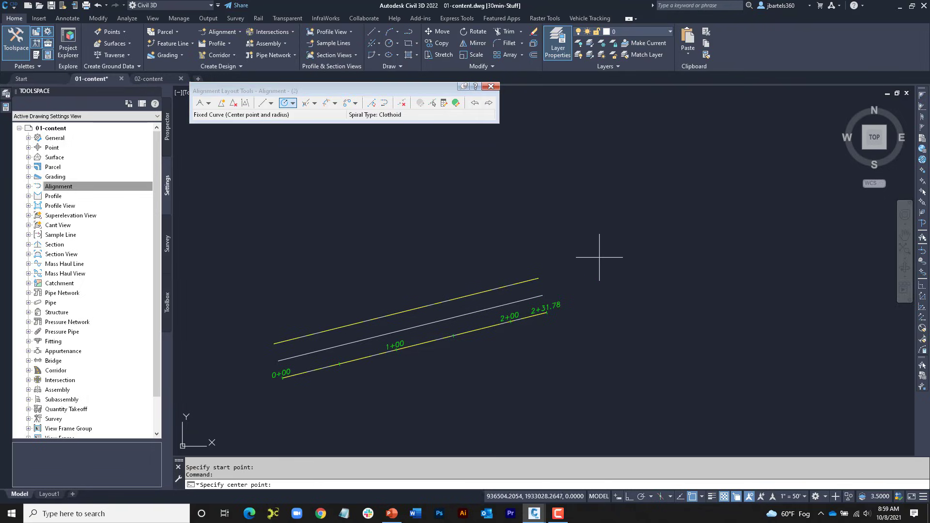
{"action": "left_click", "coordinate": [543, 295]}
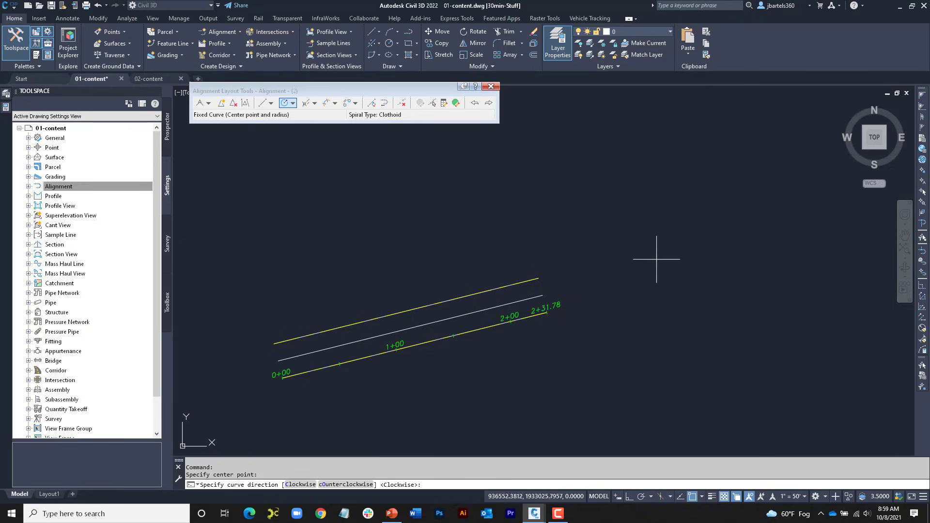
{"action": "left_click", "coordinate": [358, 485]}
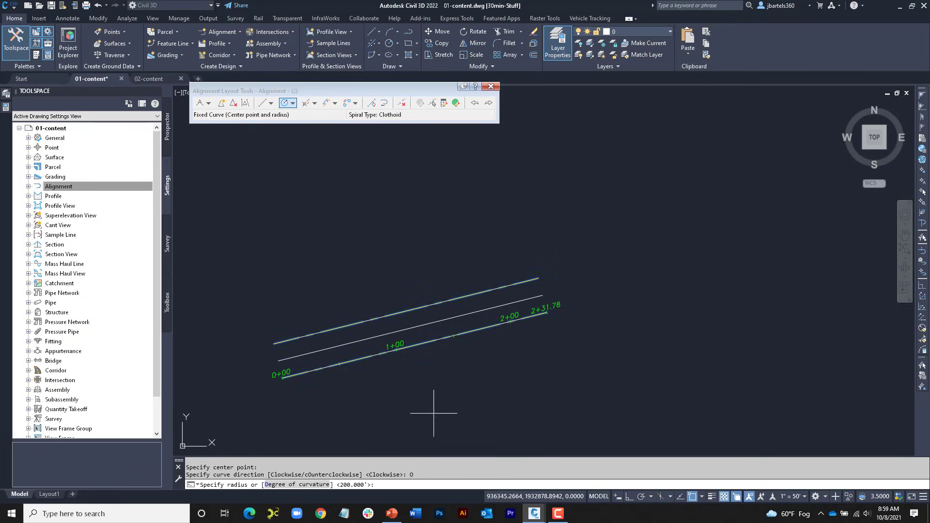
{"action": "type", "text": "50"}
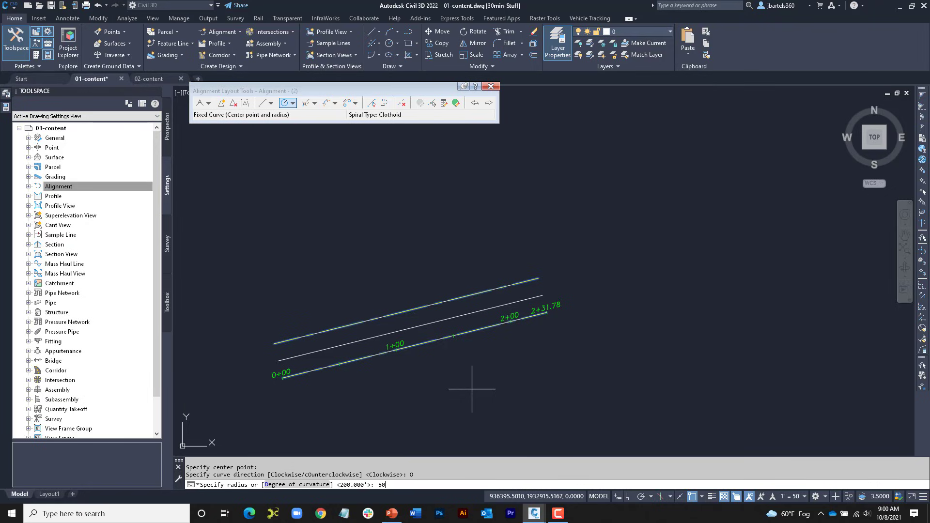
{"action": "key", "text": "Return"}
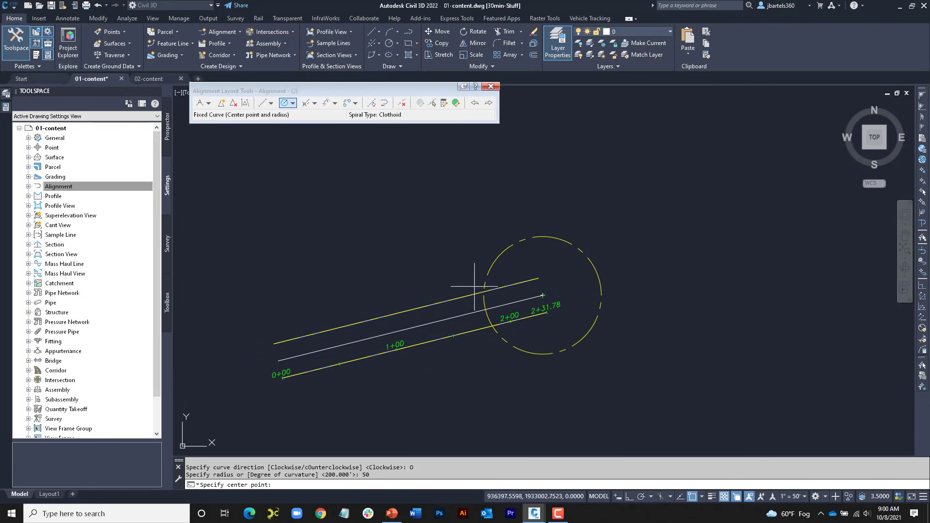
Step: Add a free curve fillet from the lower fixed line to the circle, less than 180, reverse, with radius 25
{"action": "left_click", "coordinate": [292, 102]}
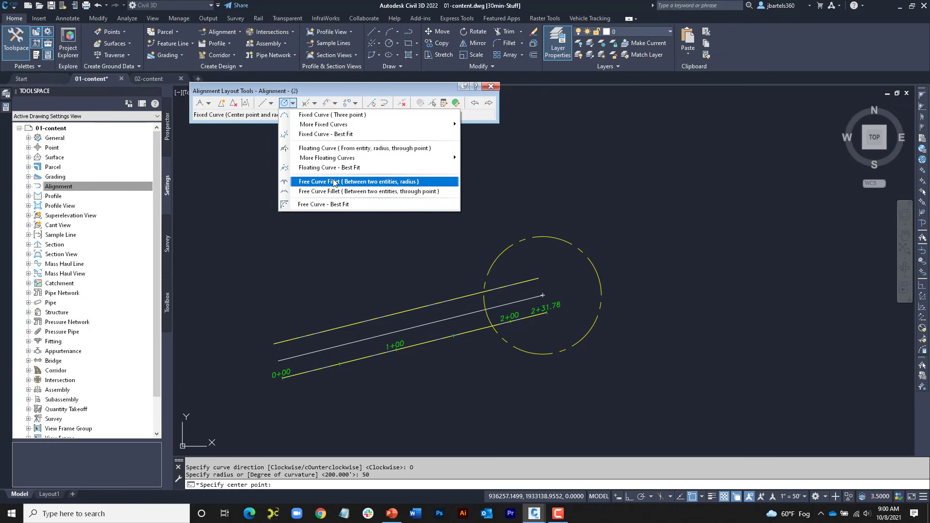
{"action": "left_click", "coordinate": [316, 183]}
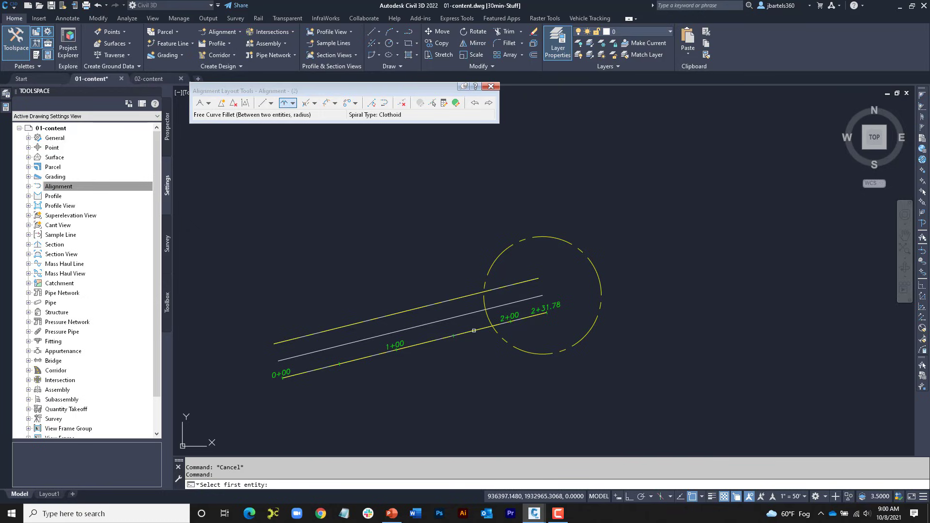
{"action": "left_click", "coordinate": [474, 331]}
{"action": "left_click", "coordinate": [499, 339]}
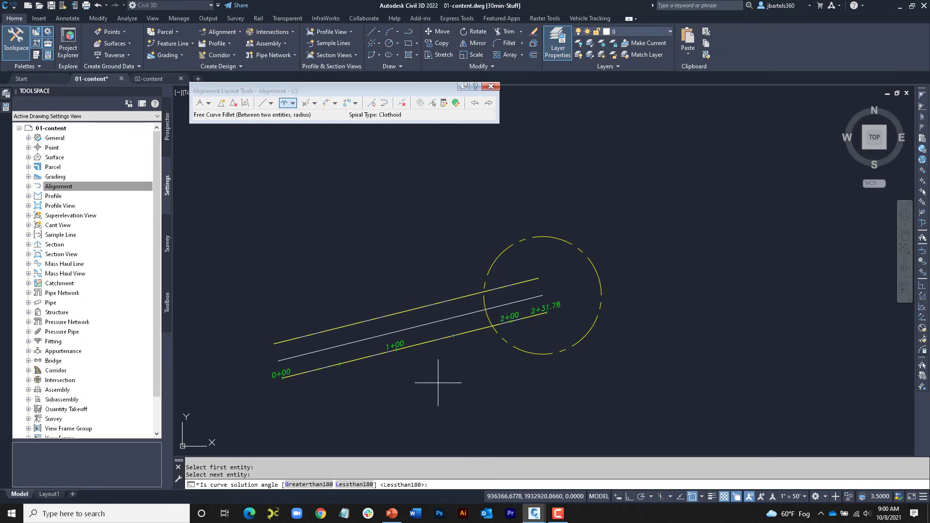
{"action": "key", "text": "Return"}
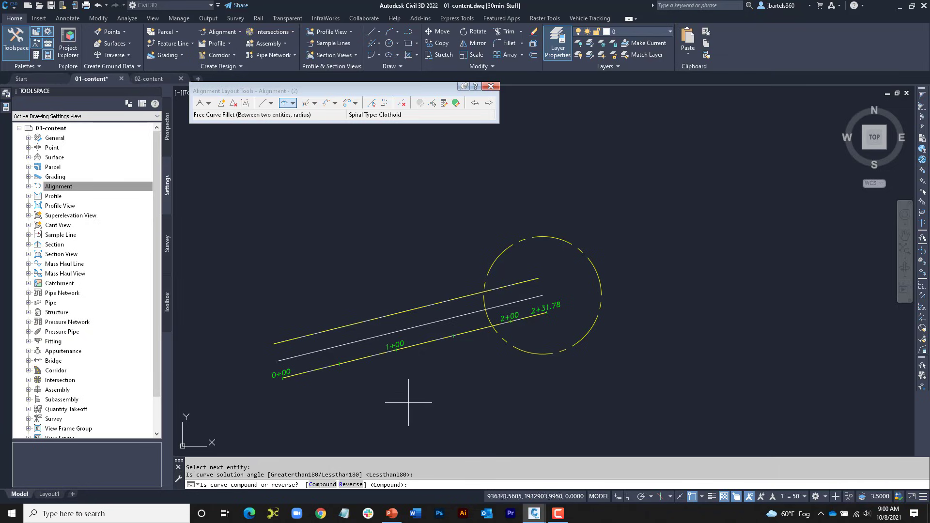
{"action": "left_click", "coordinate": [352, 486]}
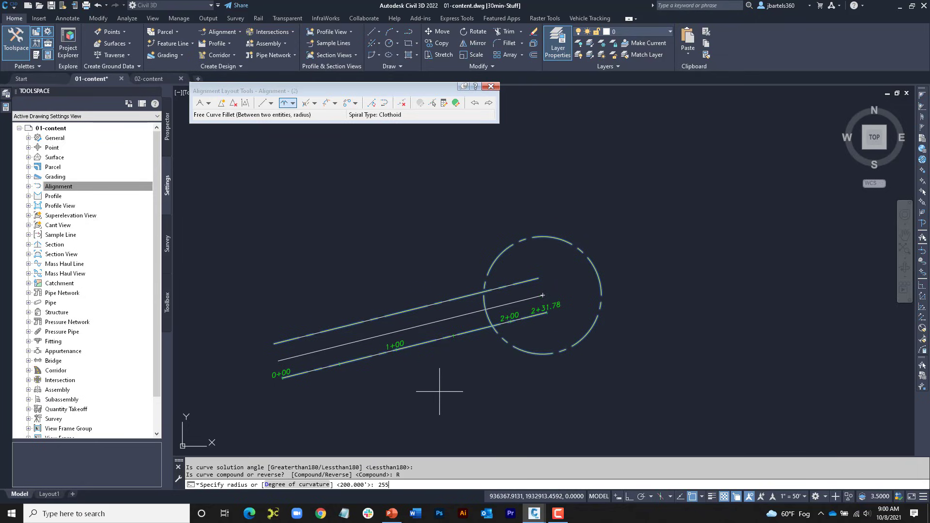
{"action": "type", "text": "25"}
{"action": "key", "text": "Return"}
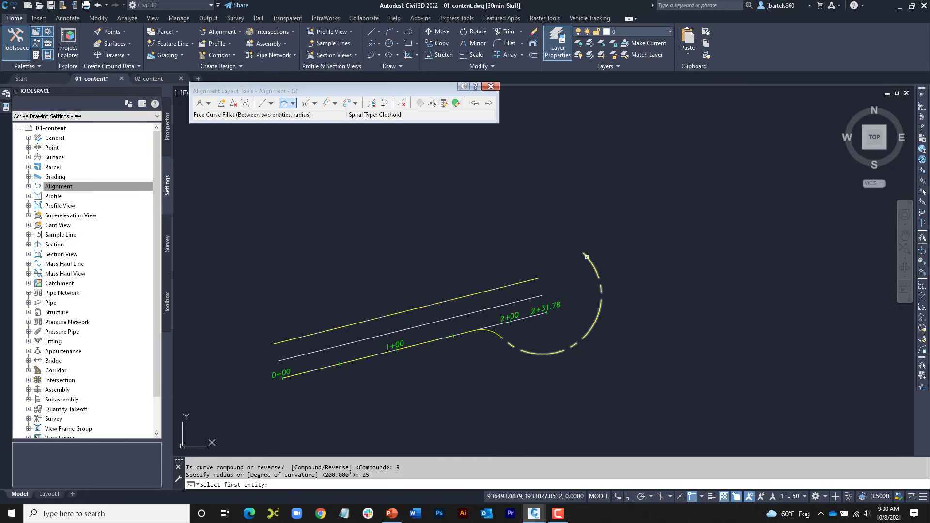
Step: Add a free curve fillet from the circle to the upper fixed line, less than 180, reverse, with radius 25
{"action": "left_click", "coordinate": [588, 254]}
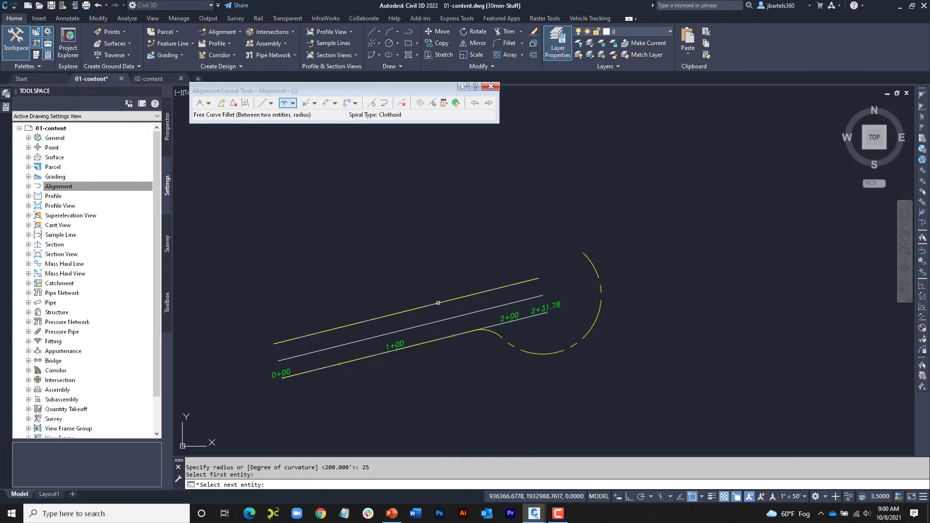
{"action": "left_click", "coordinate": [438, 303]}
{"action": "key", "text": "Return"}
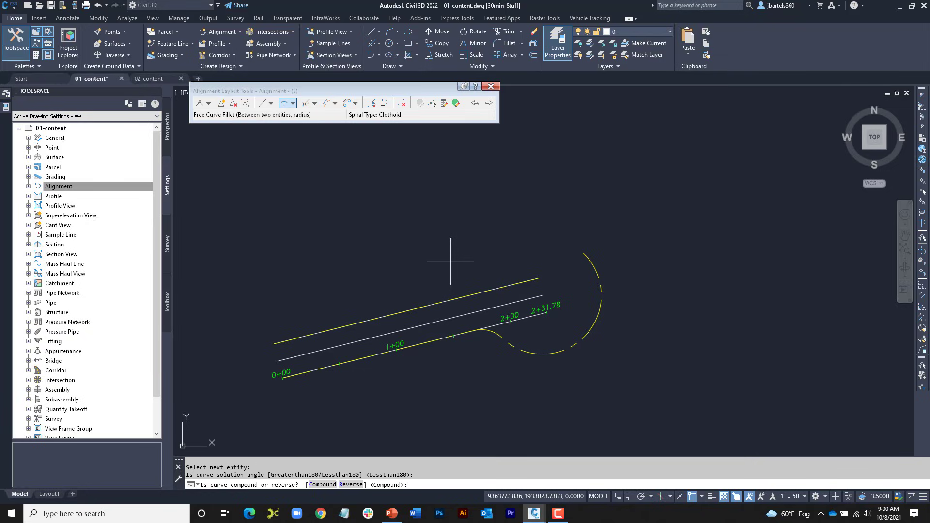
{"action": "left_click", "coordinate": [350, 485]}
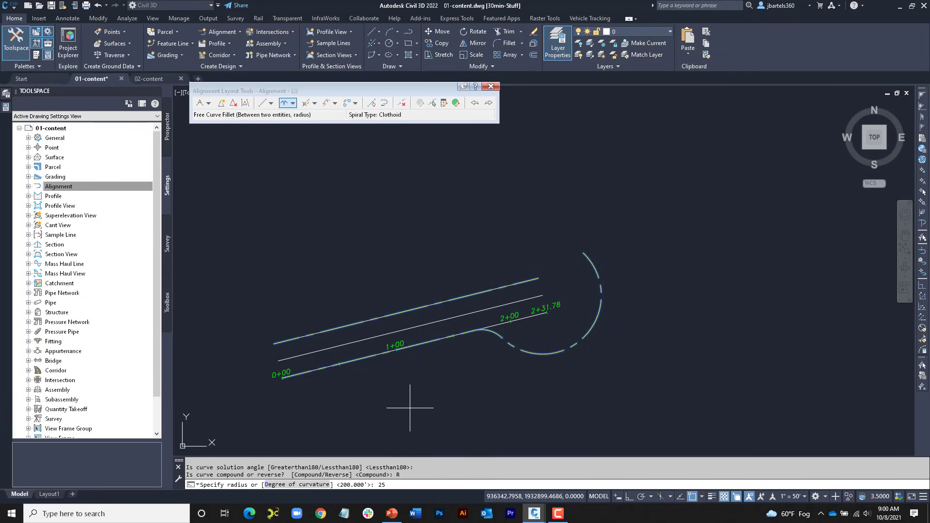
{"action": "key", "text": "Return"}
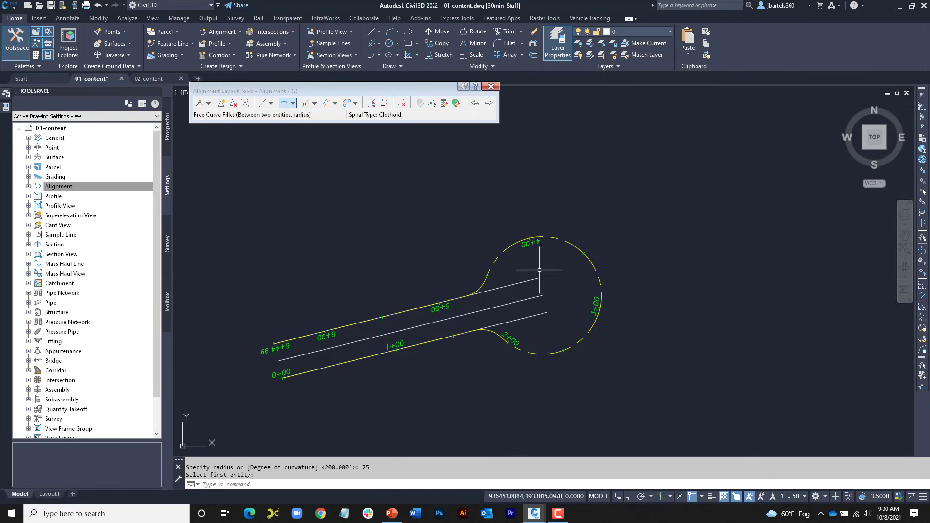
Step: Erase the three original parallel lines under the cul-de-sac alignment and close the alignment layout tools
{"action": "left_click", "coordinate": [541, 269]}
{"action": "left_click", "coordinate": [522, 316]}
{"action": "key", "text": "Delete"}
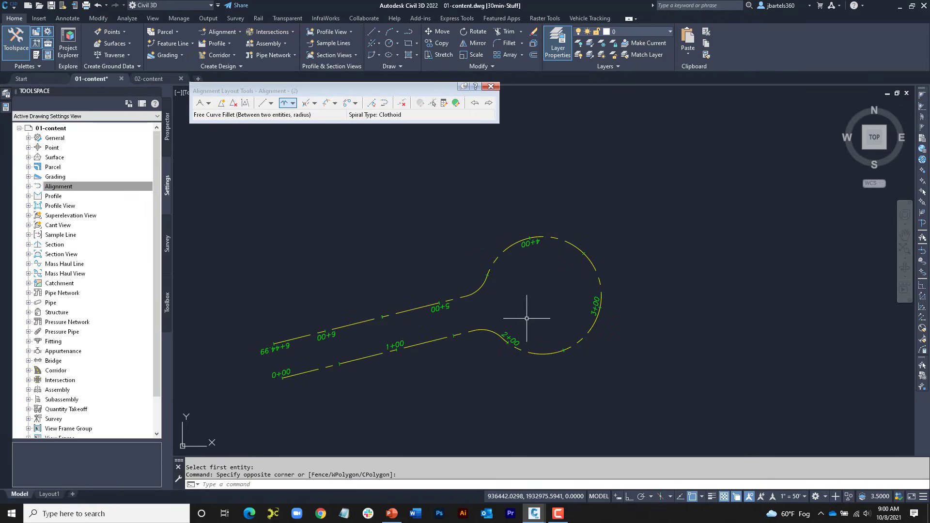
{"action": "middle_click_drag", "start_coordinate": [520, 303], "coordinate": [544, 300]}
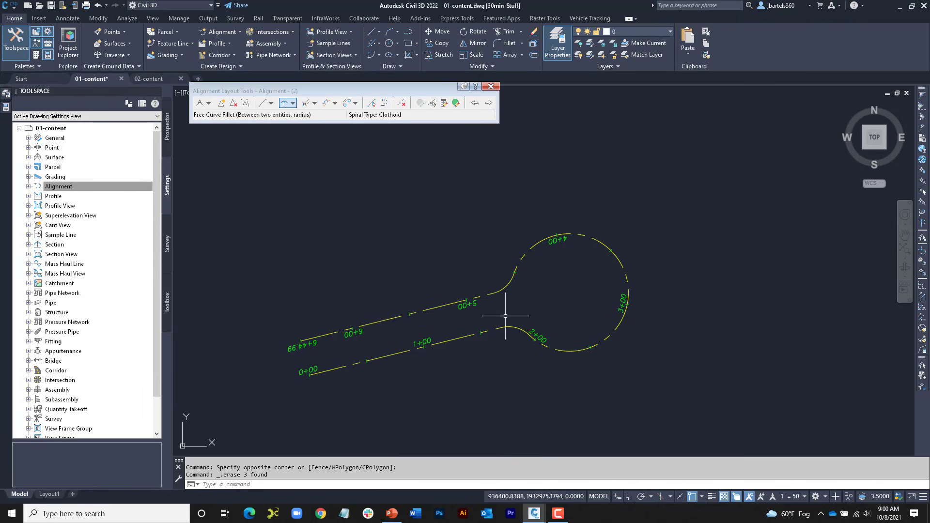
{"action": "middle_click_drag", "start_coordinate": [505, 315], "coordinate": [509, 323]}
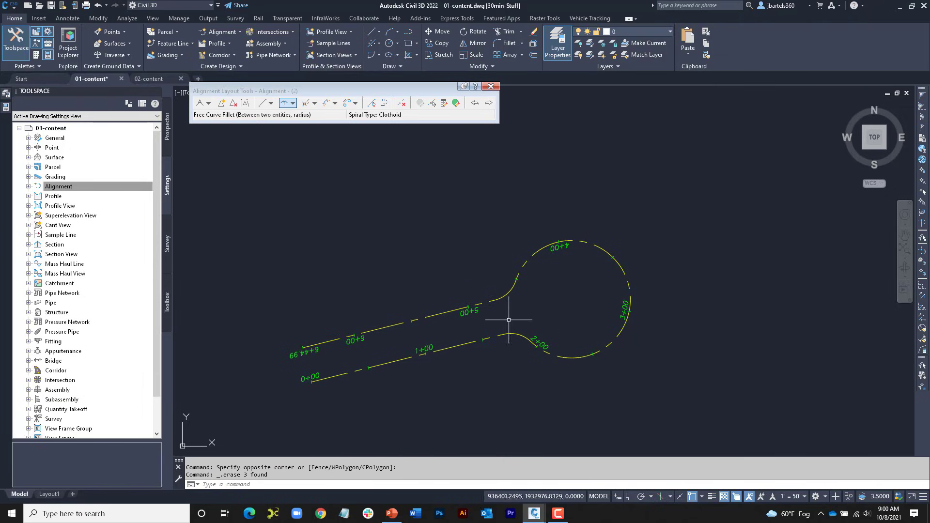
{"action": "left_click", "coordinate": [491, 86]}
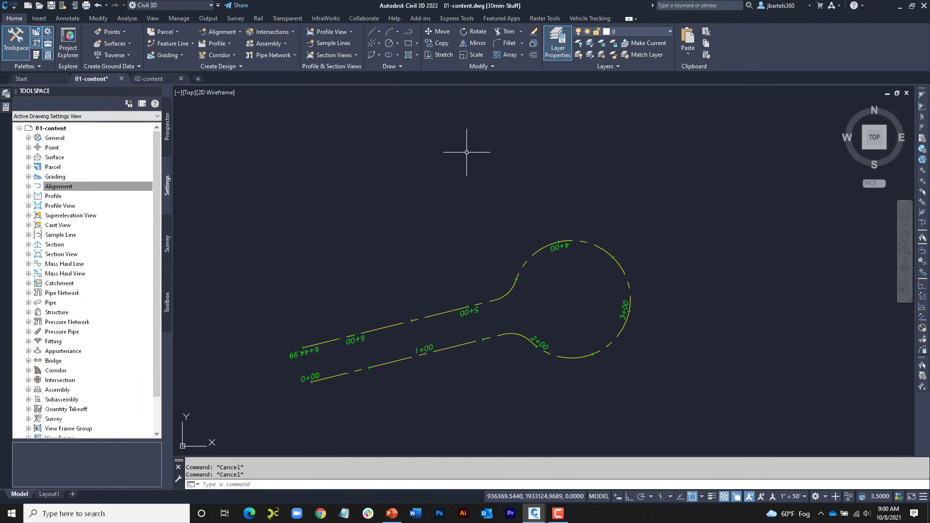
Step: Trace the whole cul-de-sac alignment with a polyline of line and arc segments, from station 0+00 around to the upper line's west end
{"action": "left_click", "coordinate": [408, 32]}
{"action": "left_click", "coordinate": [312, 381]}
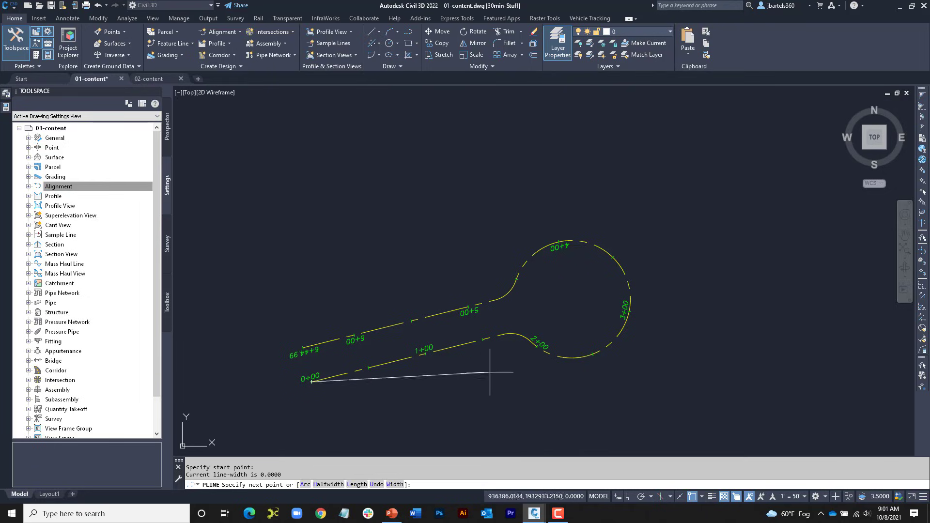
{"action": "left_click", "coordinate": [504, 334]}
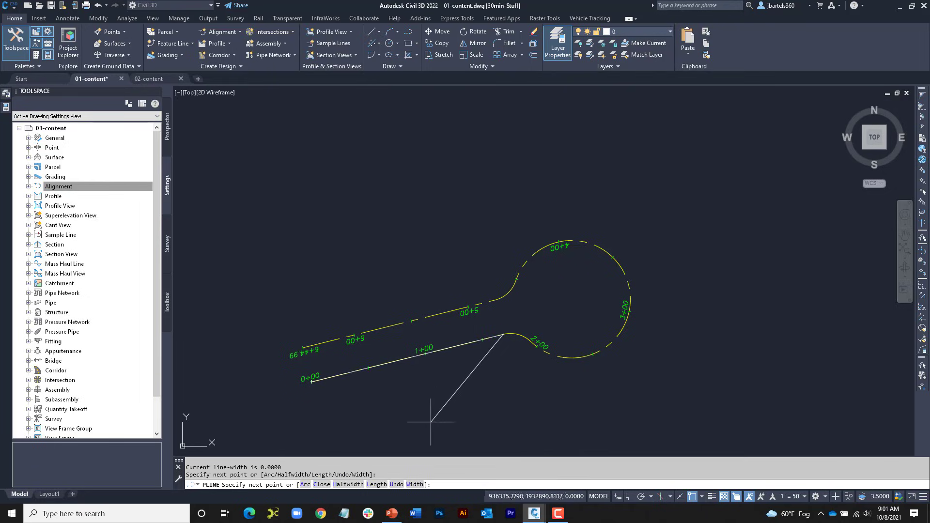
{"action": "left_click", "coordinate": [305, 485]}
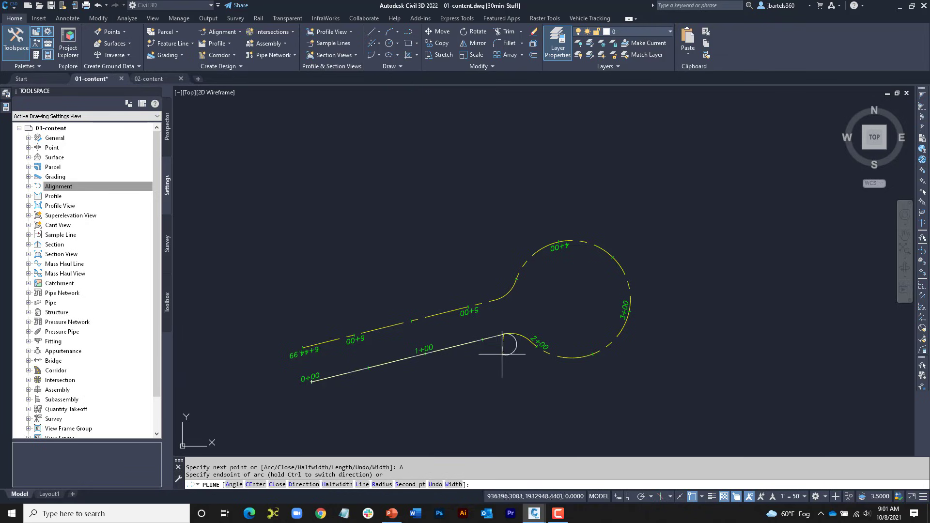
{"action": "left_click", "coordinate": [533, 340]}
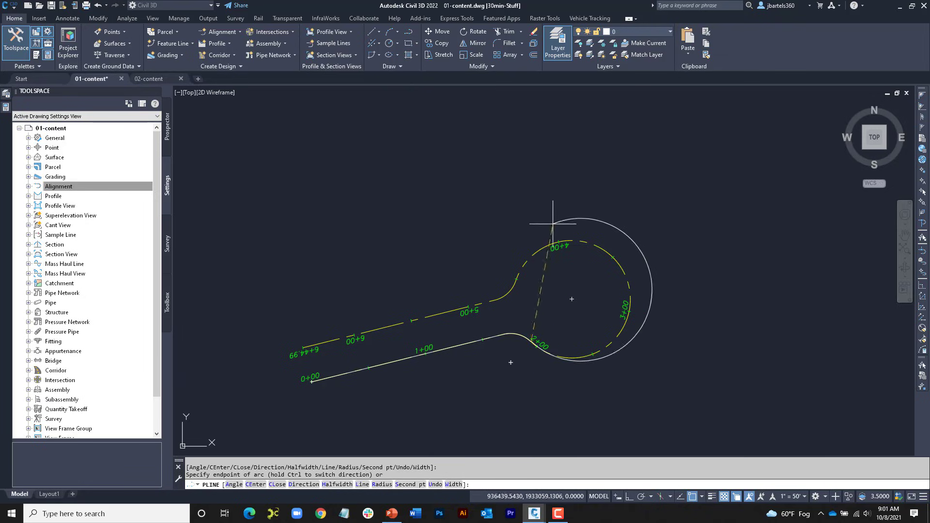
{"action": "left_click", "coordinate": [504, 308]}
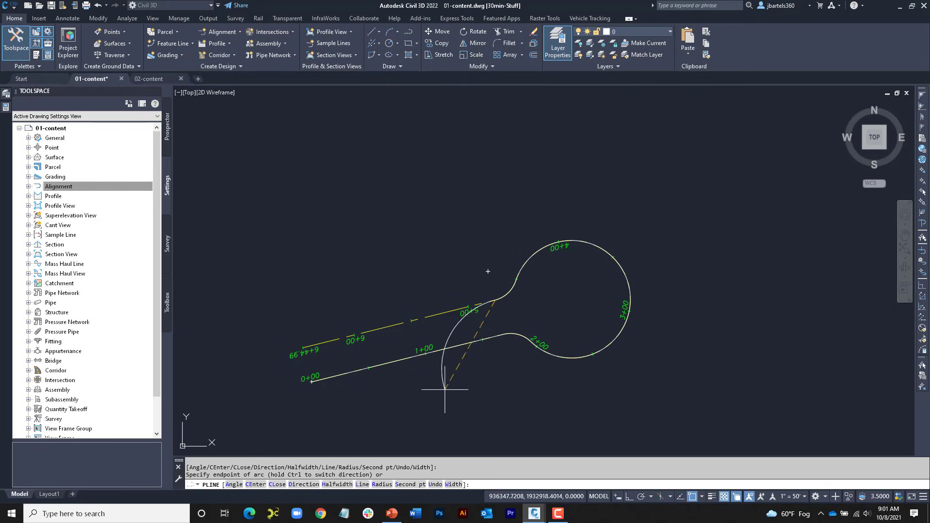
{"action": "left_click", "coordinate": [362, 487]}
{"action": "left_click", "coordinate": [304, 347]}
{"action": "key", "text": "Return"}
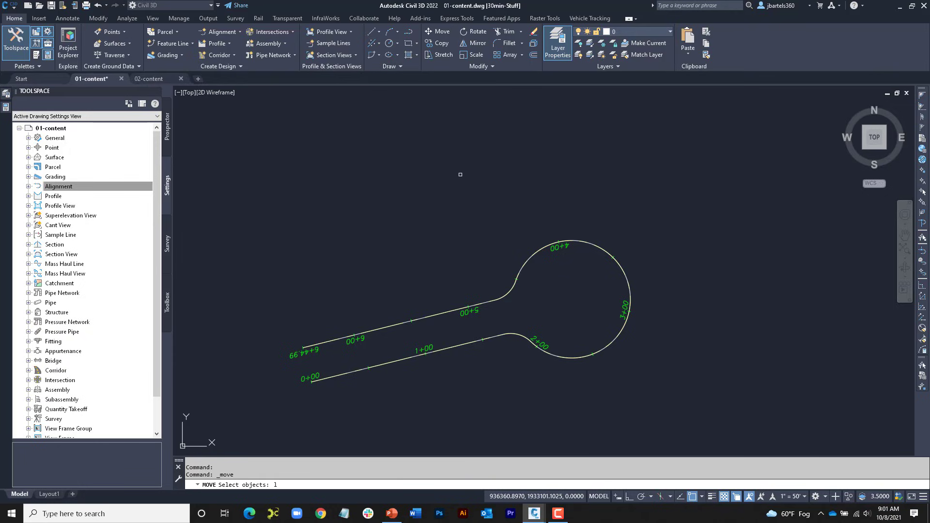
Step: Move the traced cul-de-sac polyline up and to the northwest, clear of the original alignment
{"action": "key", "text": "Return"}
{"action": "key", "text": "Return"}
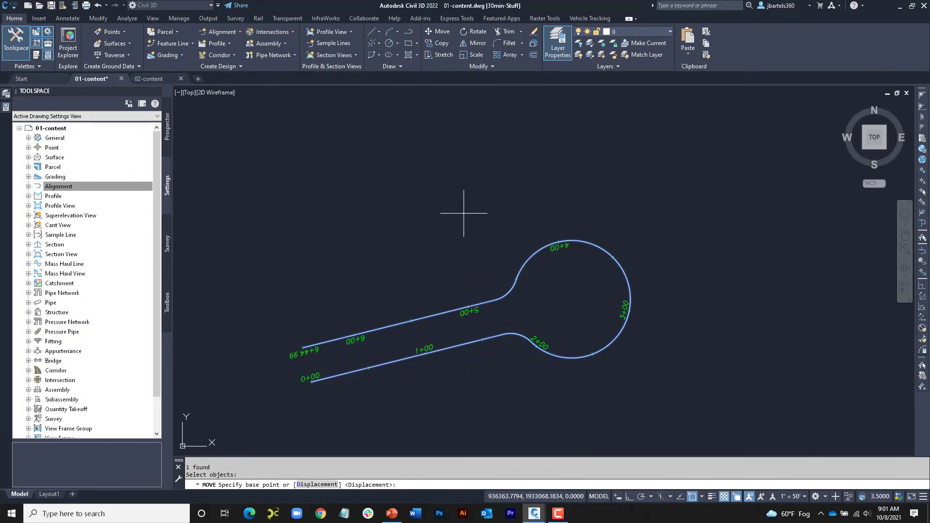
{"action": "left_click", "coordinate": [466, 277]}
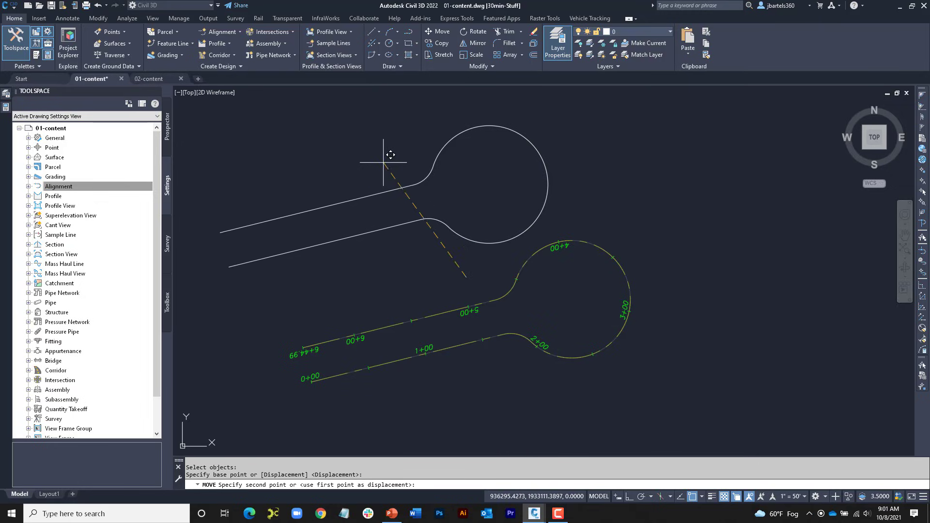
{"action": "key", "text": "Escape"}
{"action": "key", "text": "Escape"}
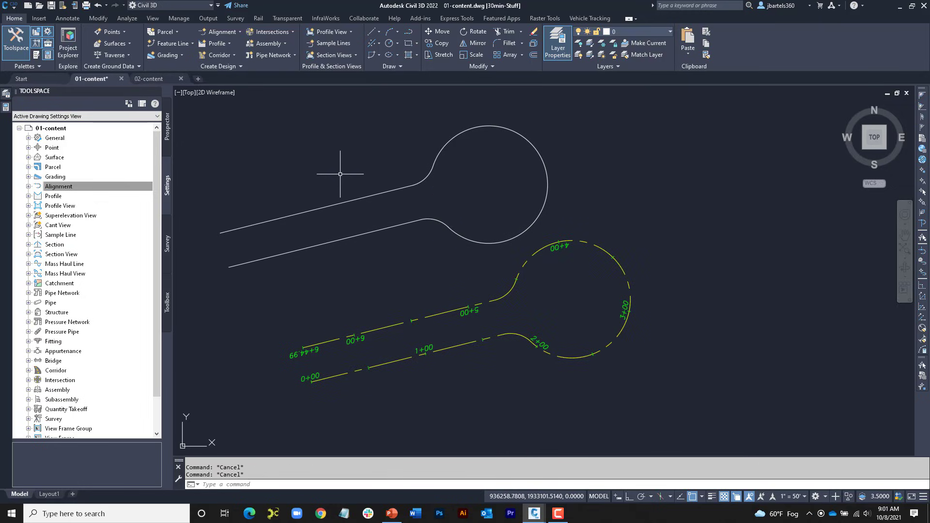
Step: Create a centerline alignment from the moved polyline with reversed direction, no site, style ADSK-PROP CL and label set ADSK-LABEL SET, erasing the existing entities
{"action": "left_click", "coordinate": [227, 32]}
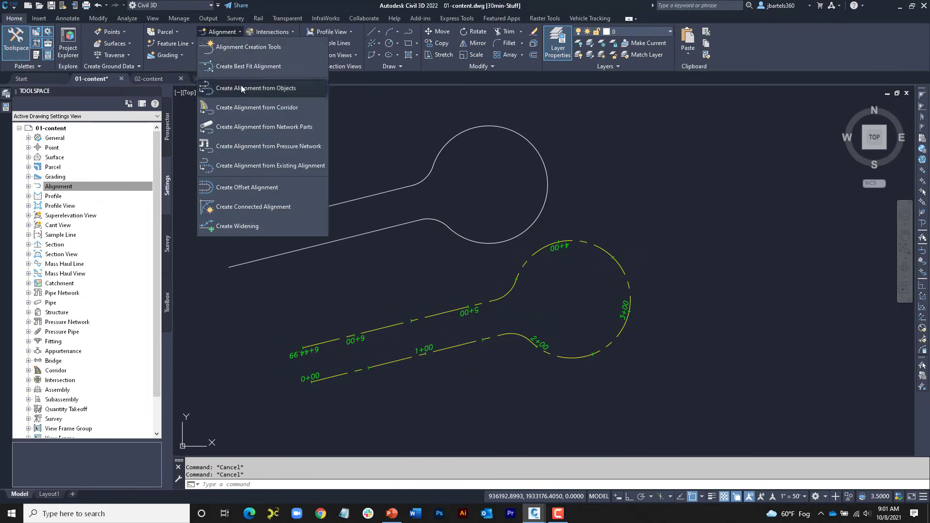
{"action": "left_click", "coordinate": [255, 89]}
{"action": "left_click", "coordinate": [267, 189]}
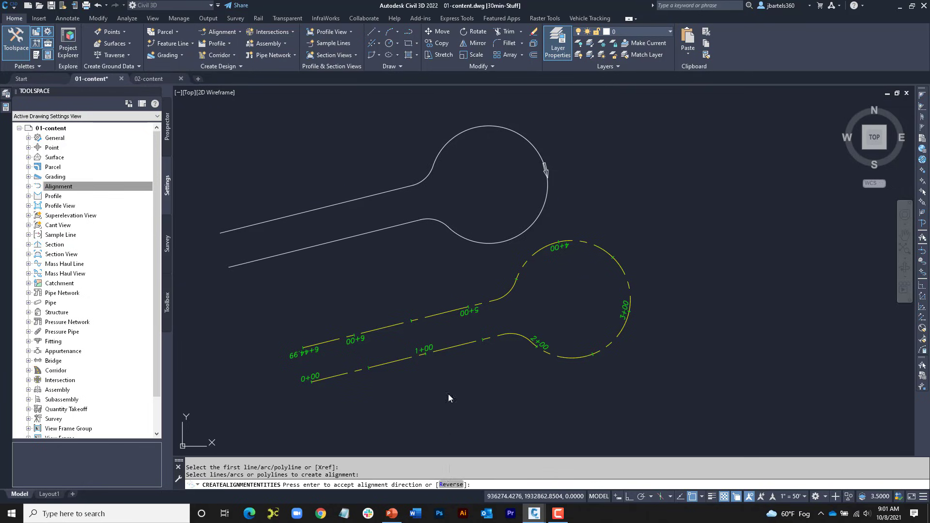
{"action": "type", "text": "R"}
{"action": "key", "text": "Return"}
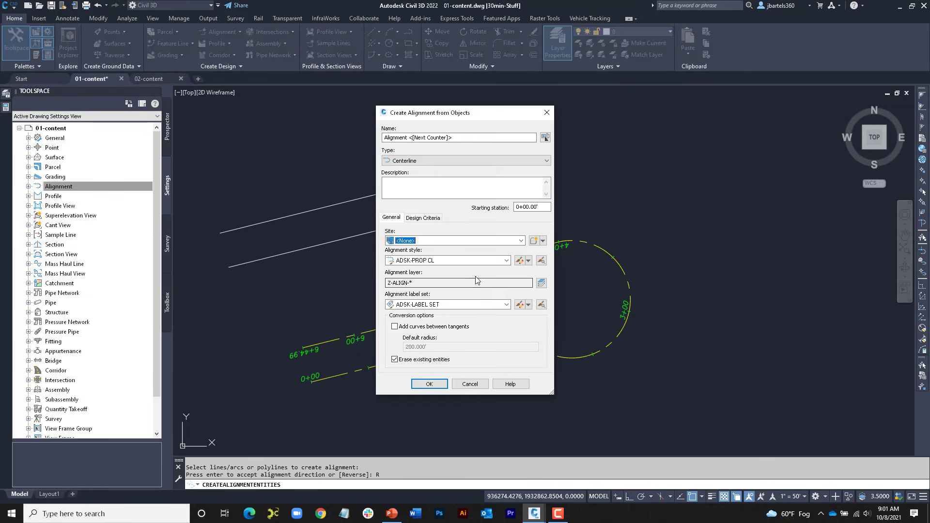
{"action": "left_click", "coordinate": [428, 384]}
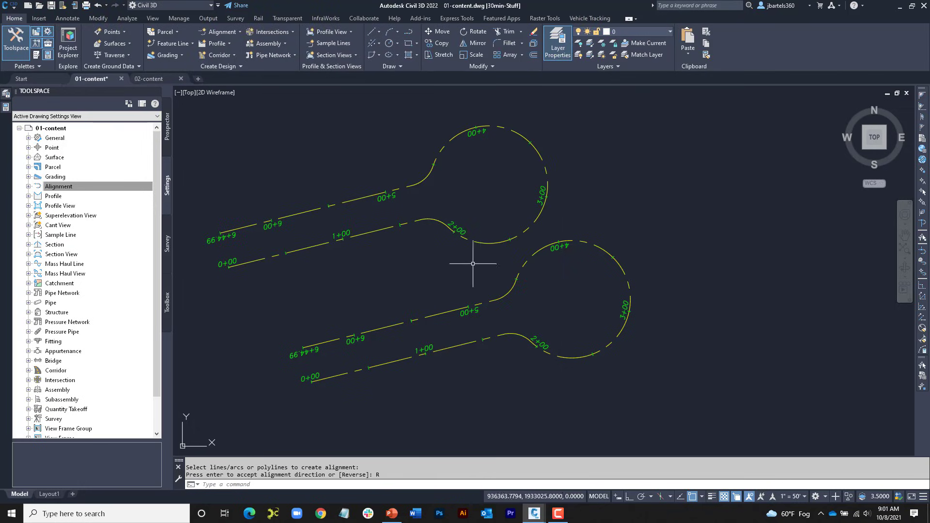
Step: Turn off object snap and shift the lower fixed line of the layout-built alignment slightly north by its midpoint grip
{"action": "left_click", "coordinate": [386, 326]}
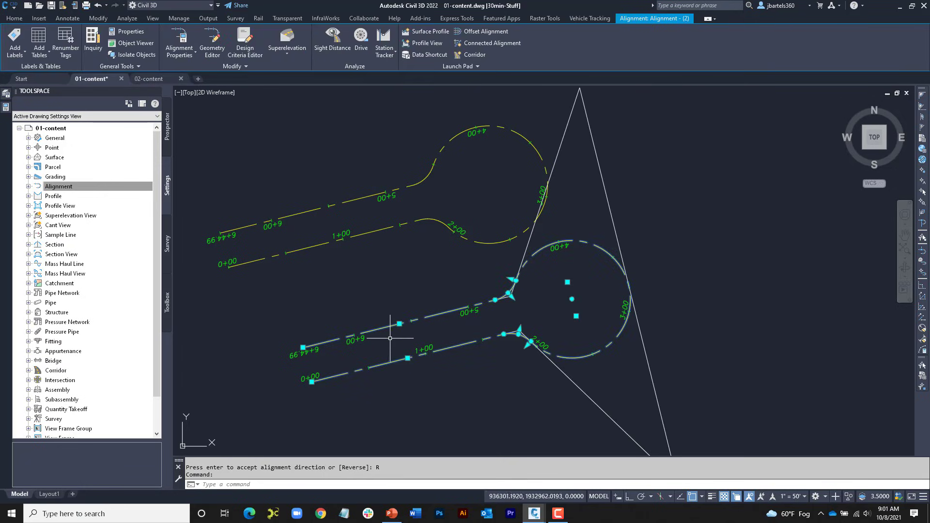
{"action": "key", "text": "F3"}
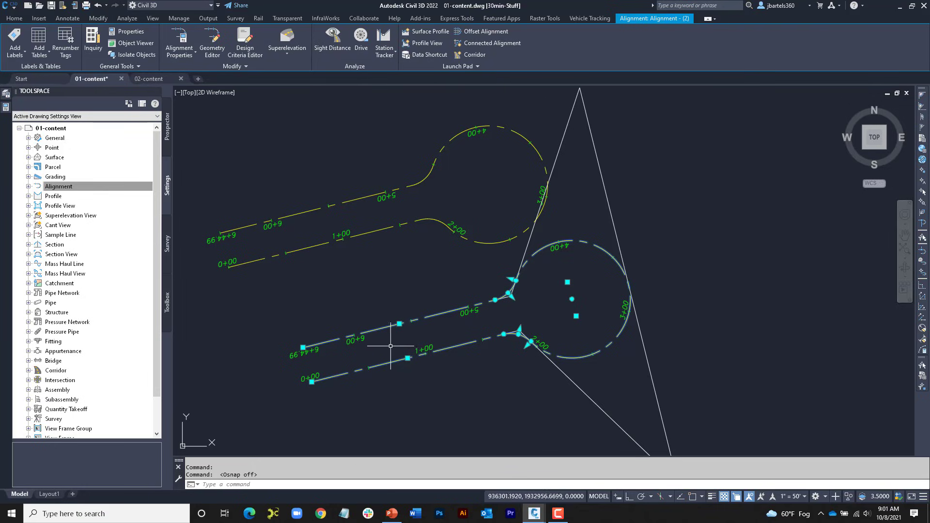
{"action": "left_click", "coordinate": [407, 358]}
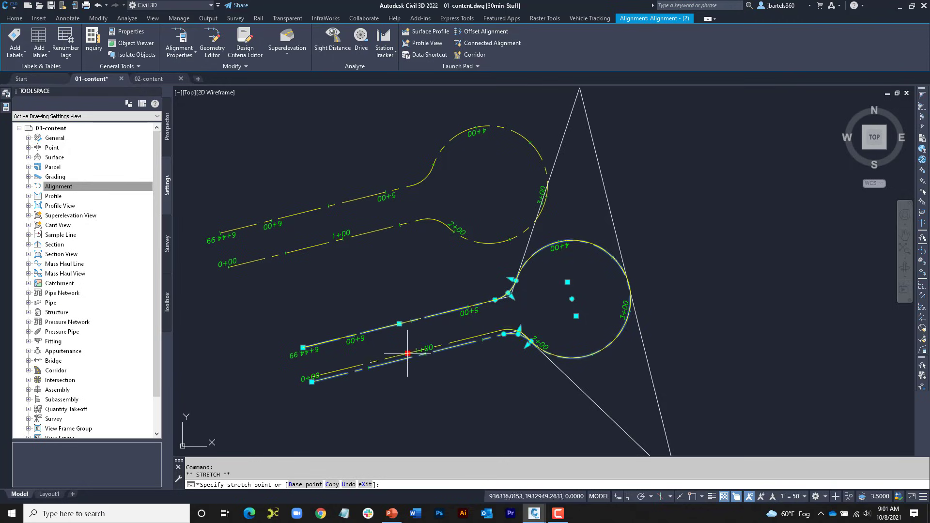
{"action": "left_click", "coordinate": [409, 351]}
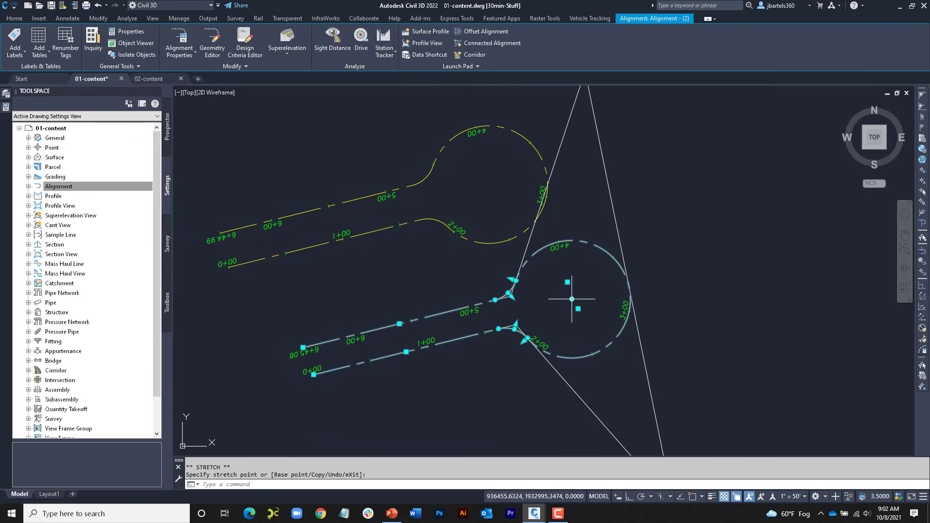
Step: Move the center of the layout-built alignment's cul-de-sac circle about 107 ft east and deselect the alignment
{"action": "left_click", "coordinate": [571, 299]}
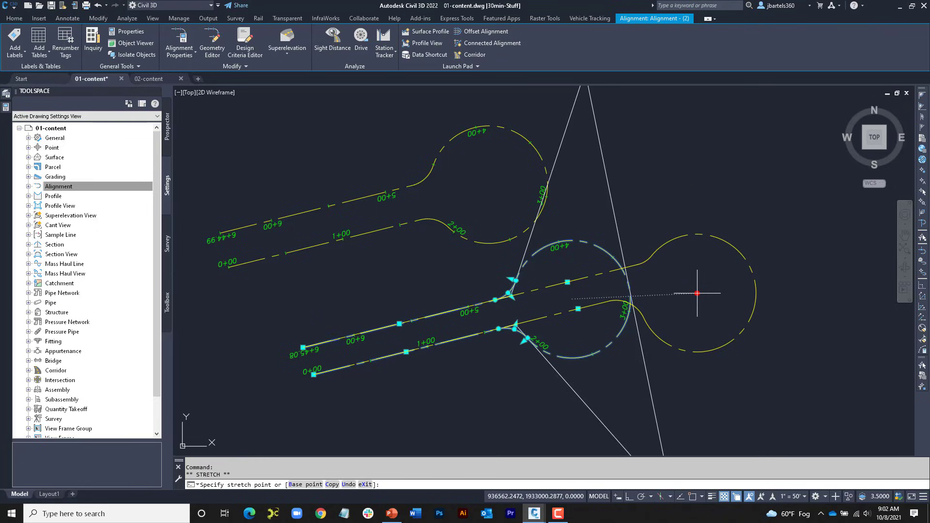
{"action": "left_click", "coordinate": [697, 293]}
{"action": "key", "text": "Escape"}
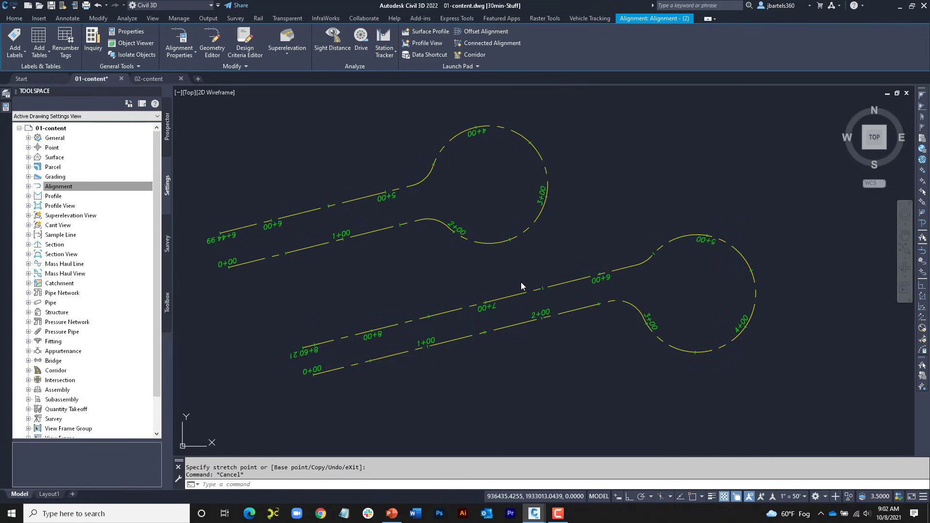
Step: Try to shift the lower line of the polyline-based alignment by its midpoint grip
{"action": "left_click", "coordinate": [362, 236]}
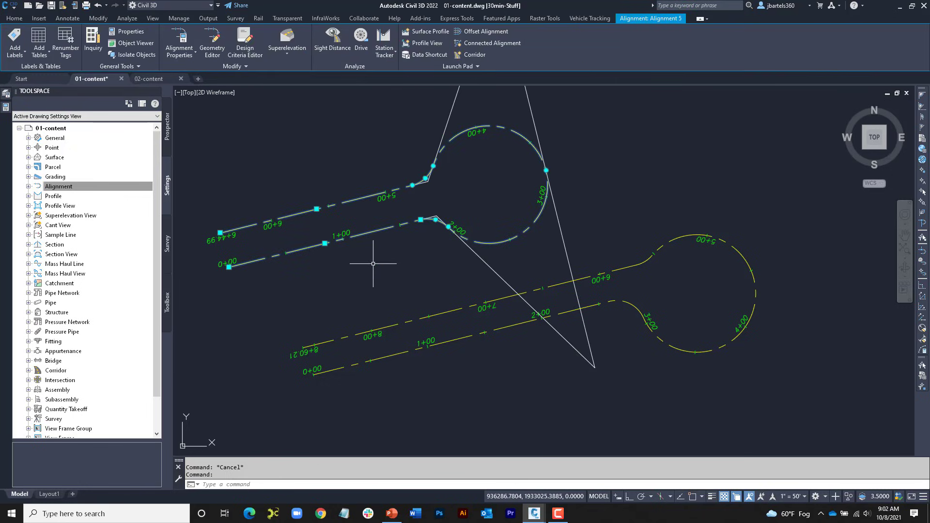
{"action": "left_click", "coordinate": [325, 243]}
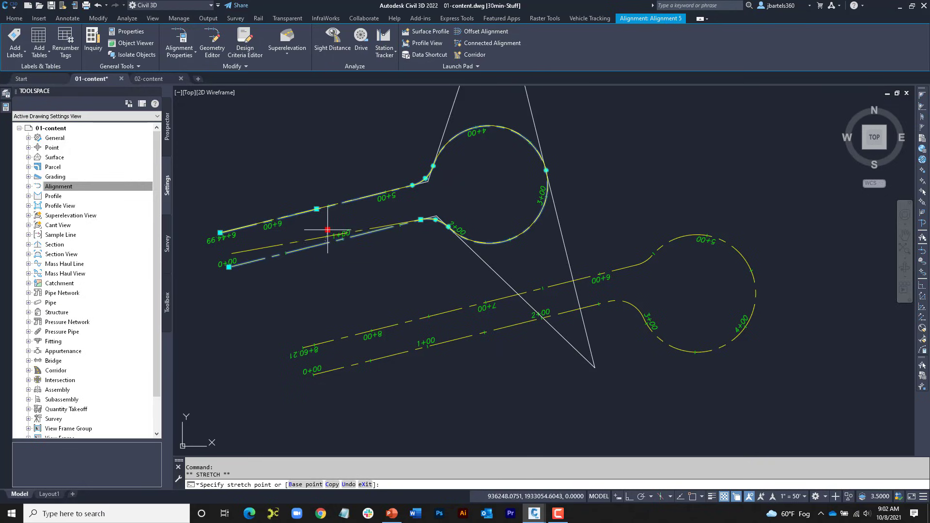
{"action": "key", "text": "Escape"}
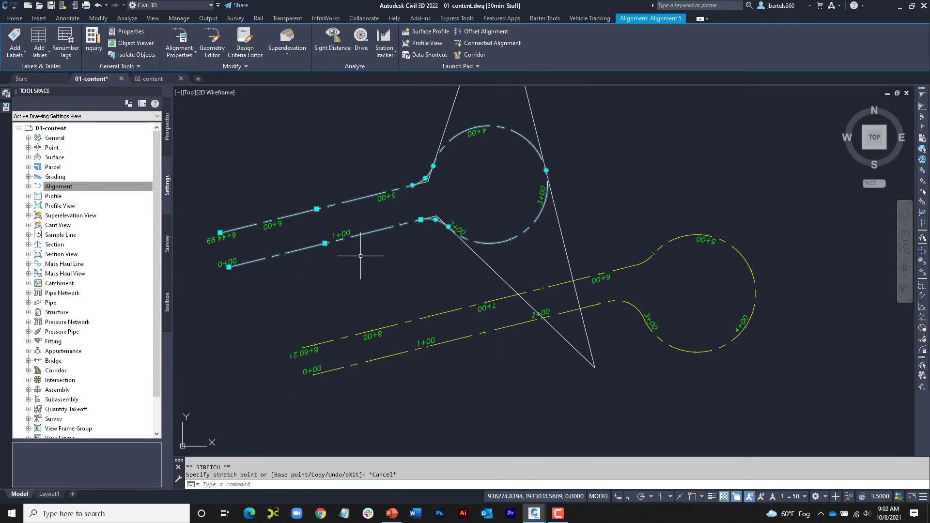
Step: Try stretching the polyline-based alignment's circle outward by its east pass-through grip, and undo the stretch
{"action": "left_click", "coordinate": [545, 170]}
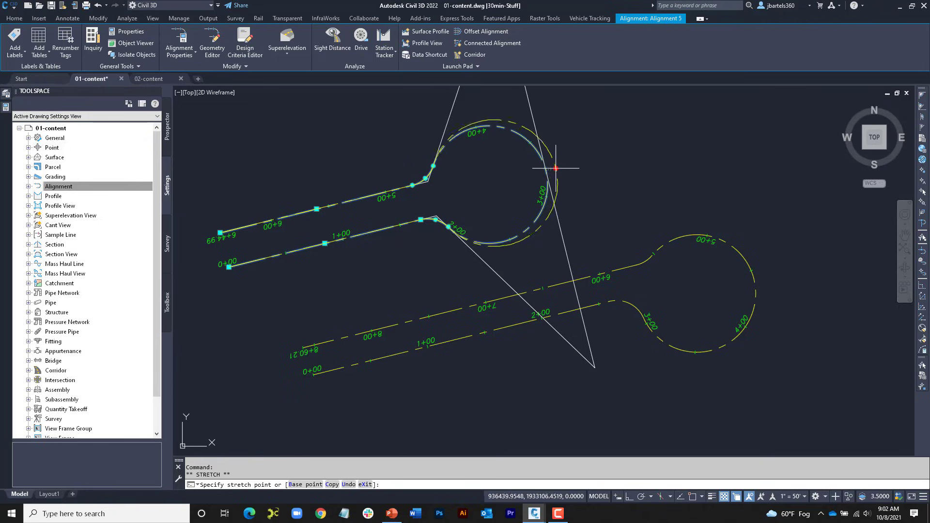
{"action": "left_click", "coordinate": [594, 163]}
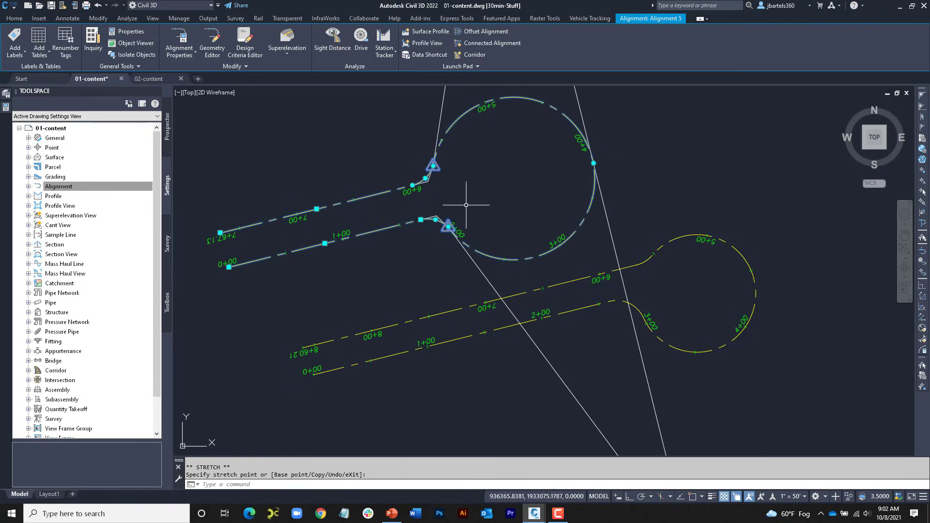
{"action": "left_click", "coordinate": [97, 6]}
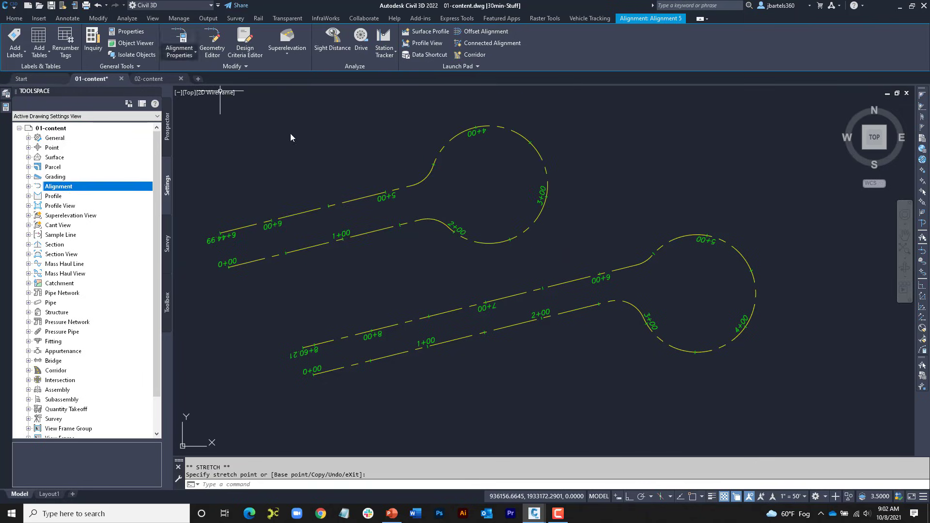
Step: Inspect the lower fillet of the polyline-based alignment and open that alignment's geometry editor with its entities table
{"action": "left_click", "coordinate": [373, 230]}
{"action": "scroll", "coordinate": [441, 212], "scroll_direction": "up", "scroll_amount": 3}
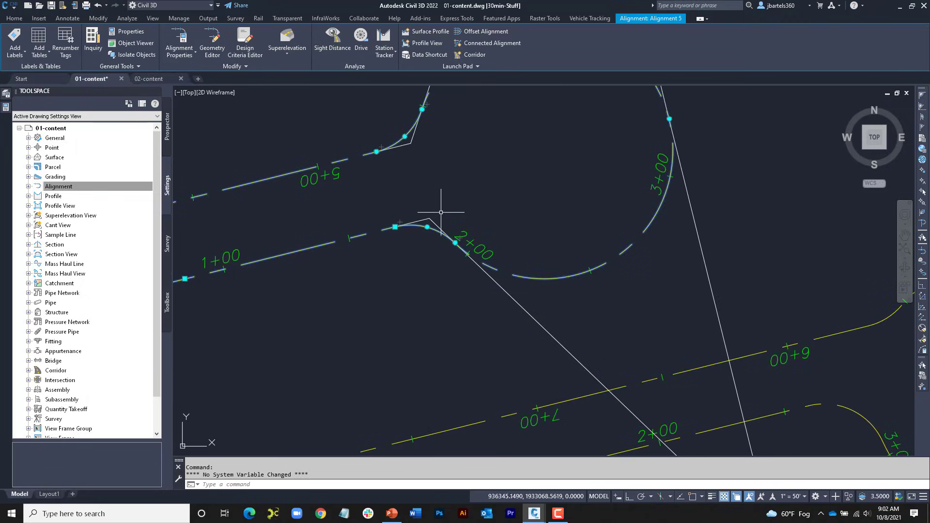
{"action": "scroll", "coordinate": [441, 212], "scroll_direction": "up", "scroll_amount": 4}
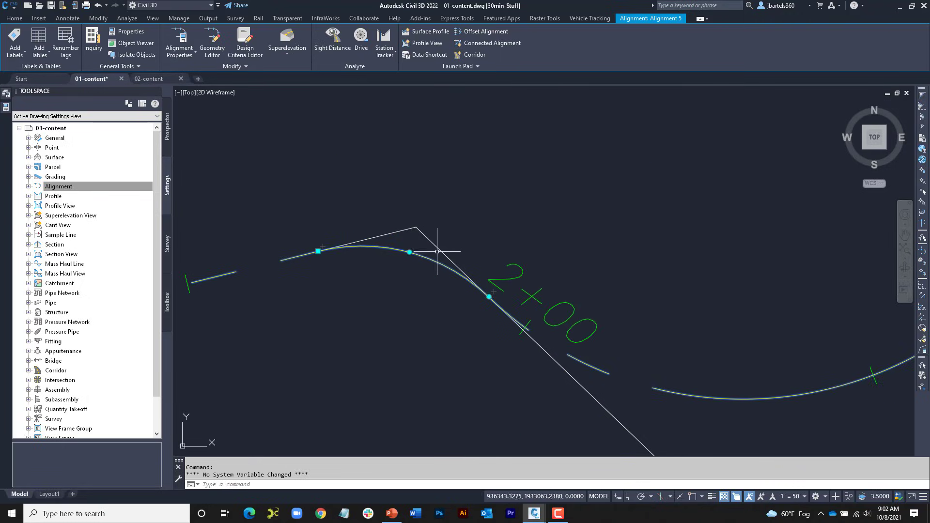
{"action": "scroll", "coordinate": [458, 235], "scroll_direction": "down", "scroll_amount": 6}
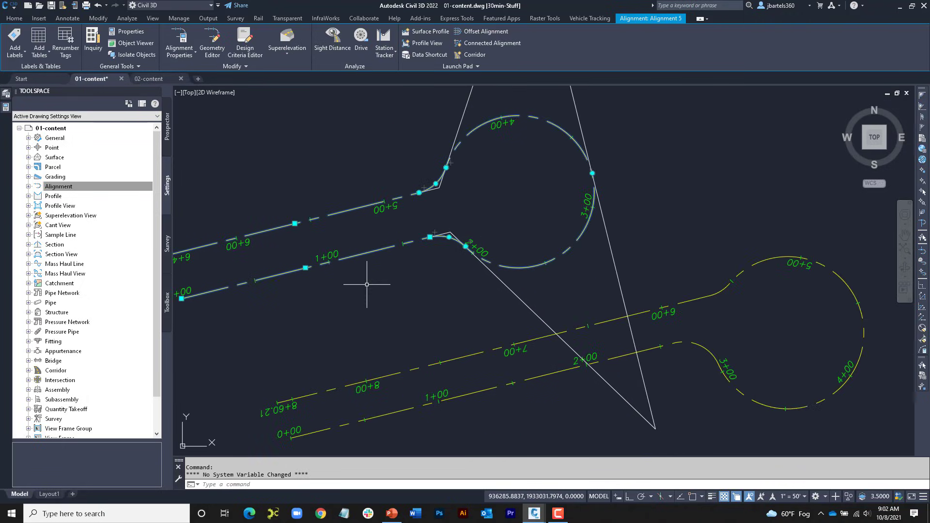
{"action": "middle_click_drag", "start_coordinate": [367, 285], "coordinate": [440, 305]}
{"action": "left_click", "coordinate": [213, 43]}
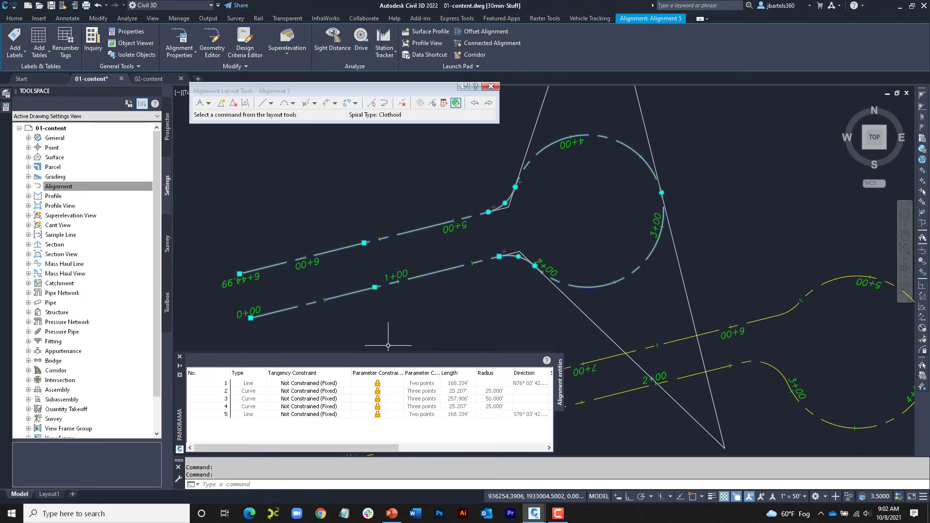
Step: Change the tangency constraint of curve 2 to Constrained on Both Sides (Free), and close the entities table and layout tools
{"action": "left_click", "coordinate": [319, 392]}
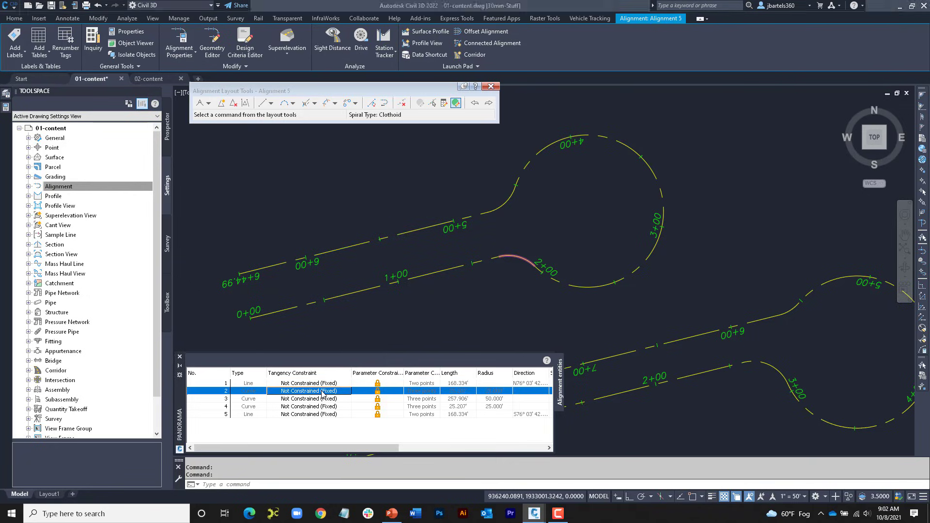
{"action": "left_click", "coordinate": [321, 391]}
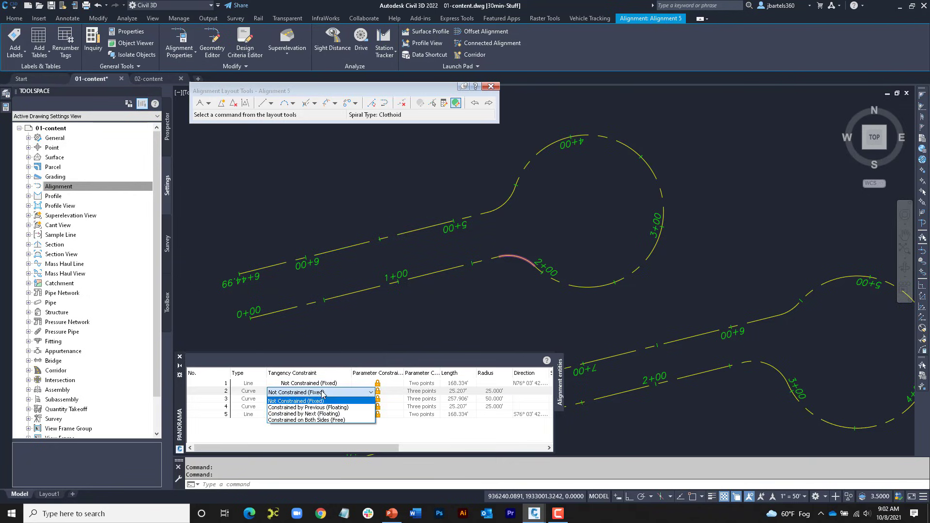
{"action": "left_click", "coordinate": [323, 421]}
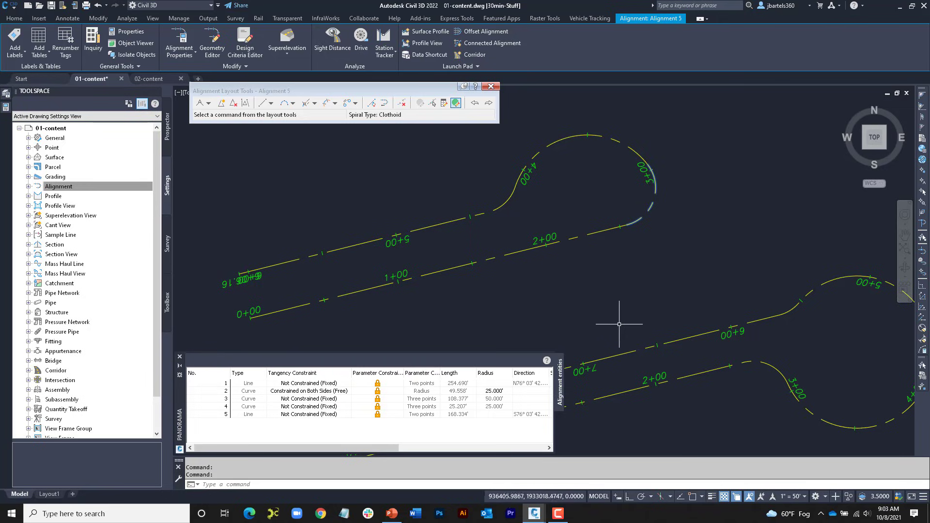
{"action": "left_click", "coordinate": [181, 357]}
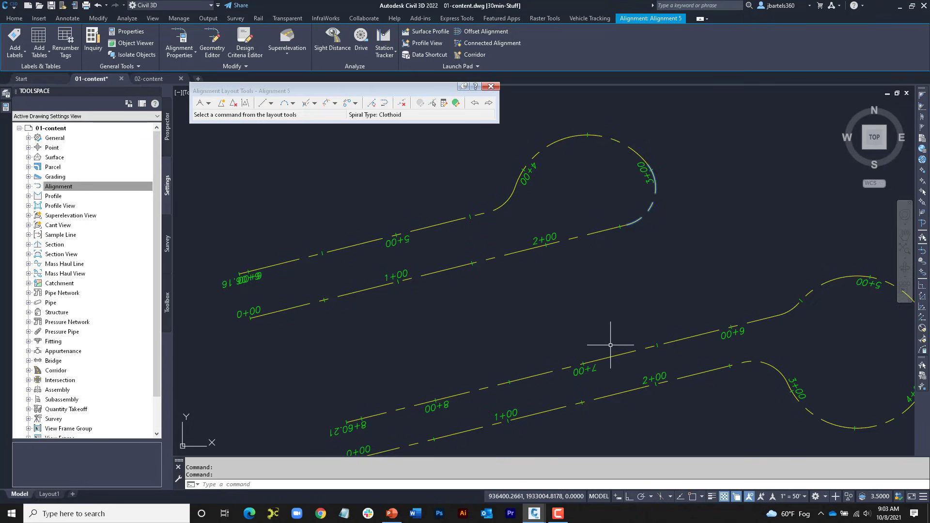
{"action": "middle_click_drag", "start_coordinate": [597, 339], "coordinate": [556, 321]}
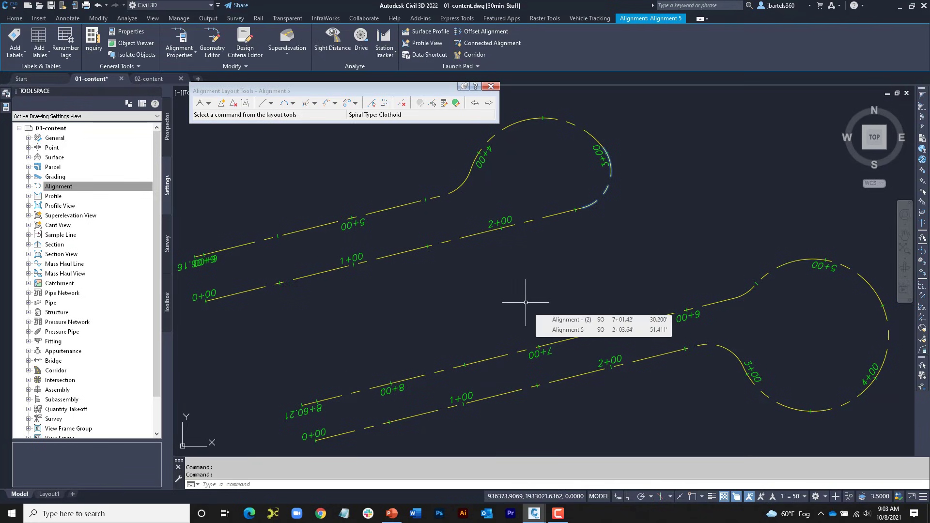
{"action": "left_click", "coordinate": [493, 87]}
{"action": "scroll", "coordinate": [436, 240], "scroll_direction": "down", "scroll_amount": 3}
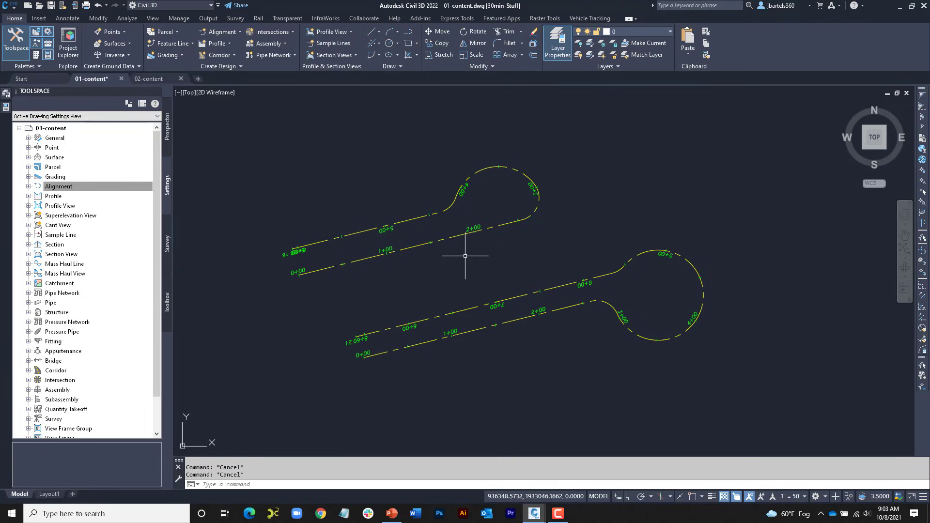
Step: Start a best fit alignment for the gently curving polyline pair with AutoCAD entities as input type, leaving the weeding and supplementing options off
{"action": "mouse_move", "coordinate": [483, 275]}
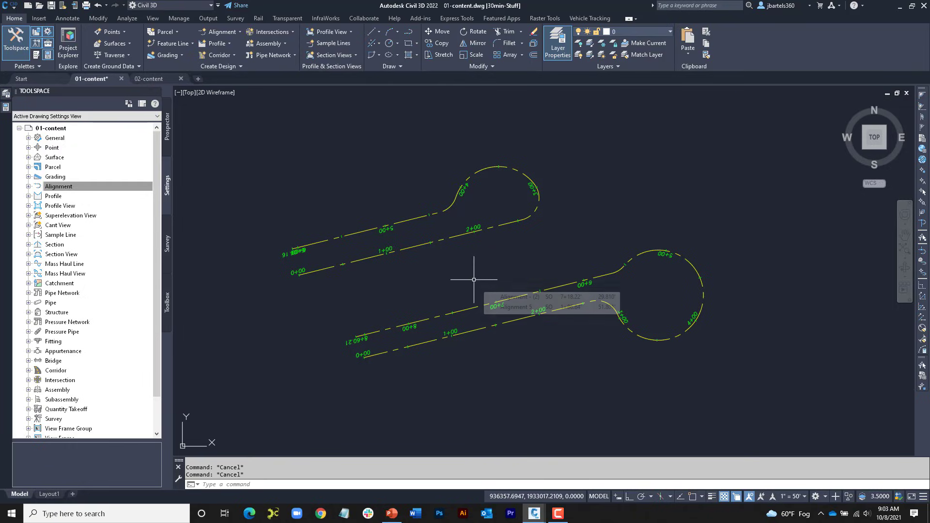
{"action": "middle_click_drag", "start_coordinate": [497, 358], "coordinate": [499, 200]}
{"action": "middle_click_drag", "start_coordinate": [503, 361], "coordinate": [511, 167]}
{"action": "scroll", "coordinate": [512, 221], "scroll_direction": "down", "scroll_amount": 2}
{"action": "middle_click_drag", "start_coordinate": [513, 222], "coordinate": [535, 197]}
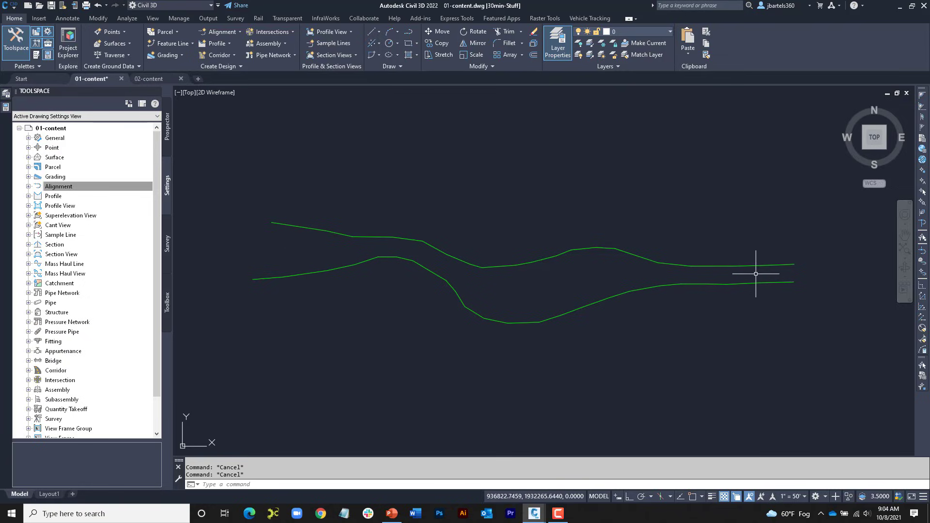
{"action": "left_click", "coordinate": [230, 32]}
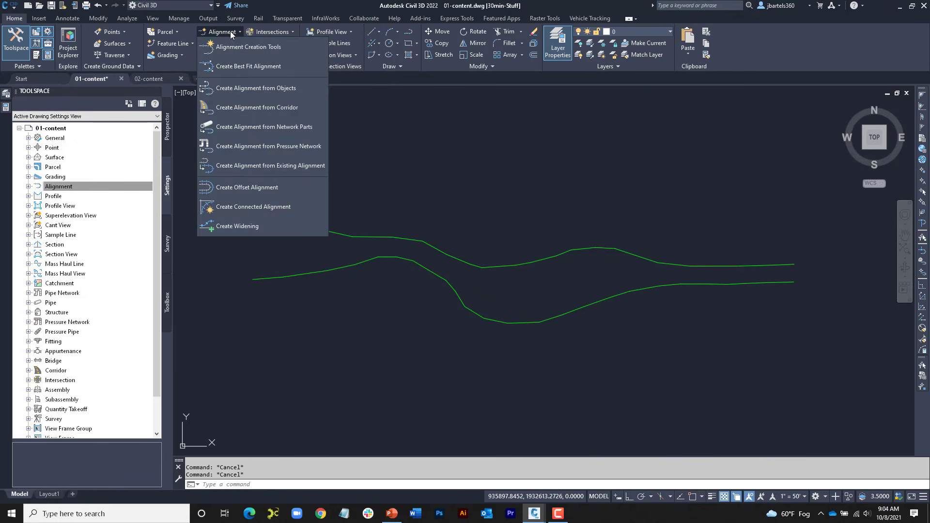
{"action": "left_click", "coordinate": [232, 67]}
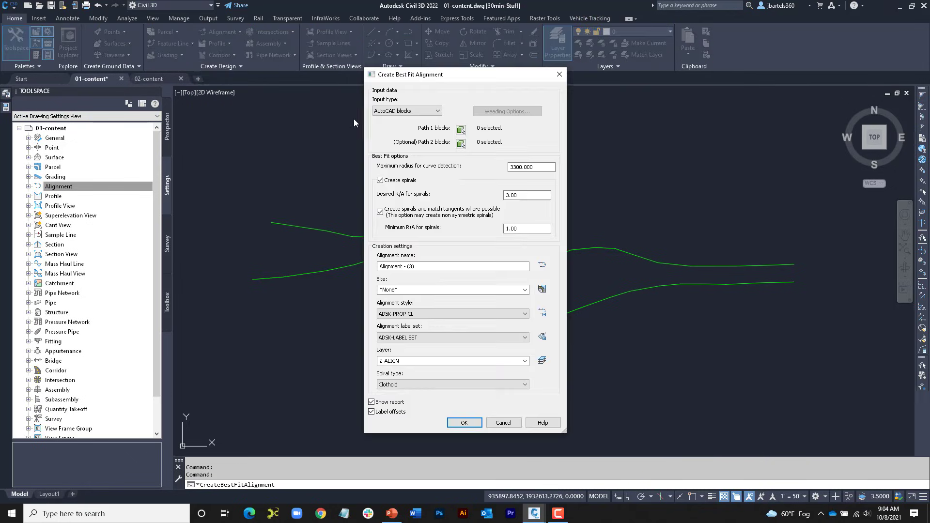
{"action": "left_click_drag", "start_coordinate": [403, 68], "coordinate": [618, 41]}
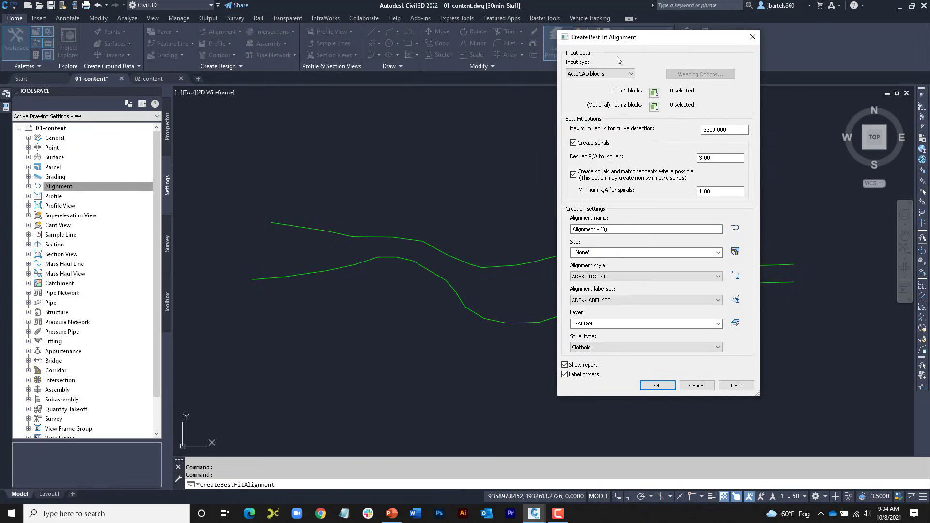
{"action": "left_click", "coordinate": [629, 74]}
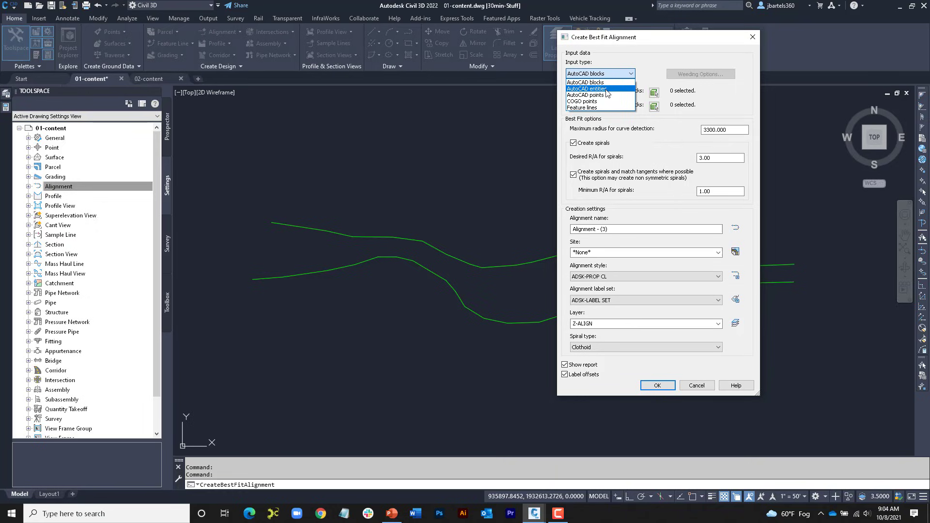
{"action": "left_click", "coordinate": [607, 90]}
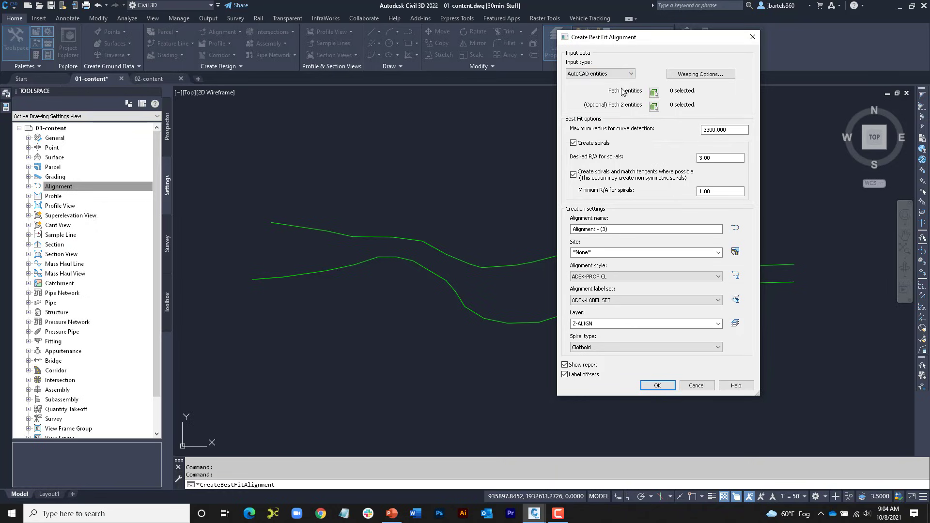
{"action": "left_click", "coordinate": [688, 75]}
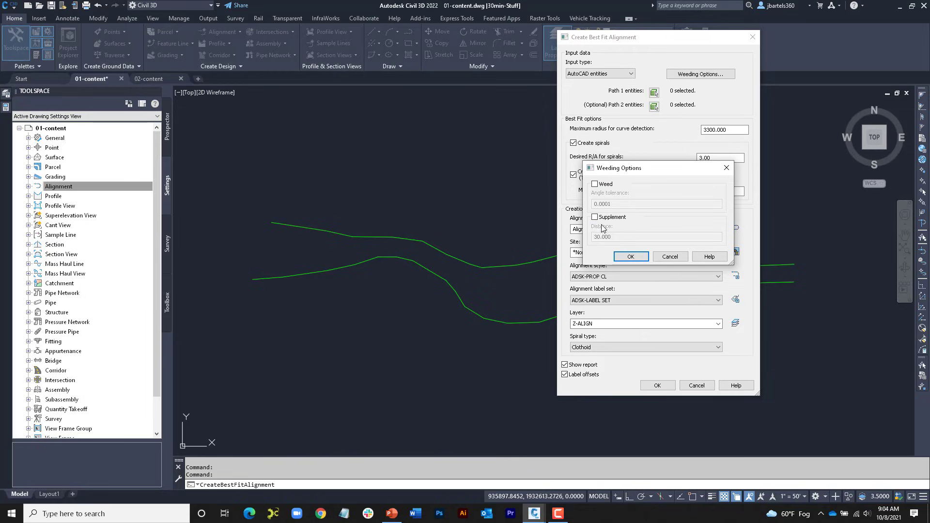
{"action": "left_click", "coordinate": [628, 257]}
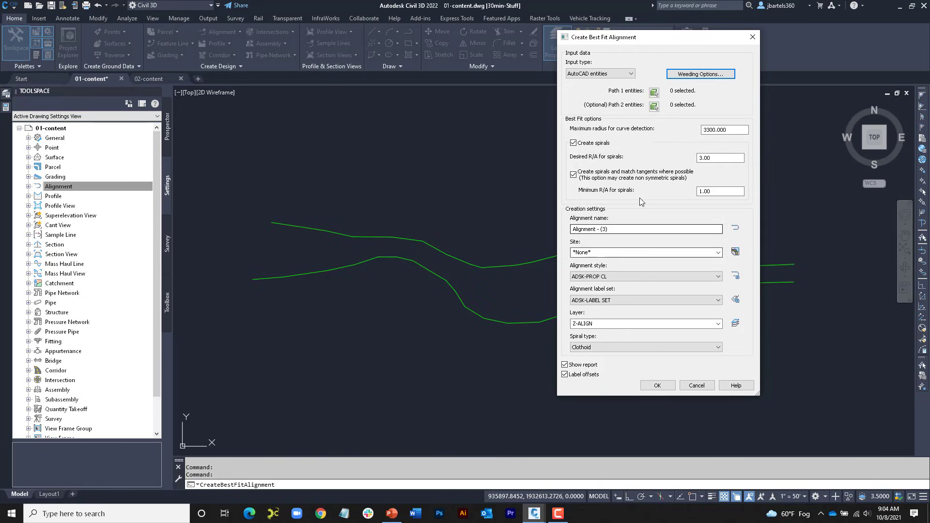
Step: Assign the upper polyline as the Path 1 entity and the lower polyline as the optional Path 2 entity
{"action": "left_click", "coordinate": [654, 92]}
{"action": "left_click", "coordinate": [387, 237]}
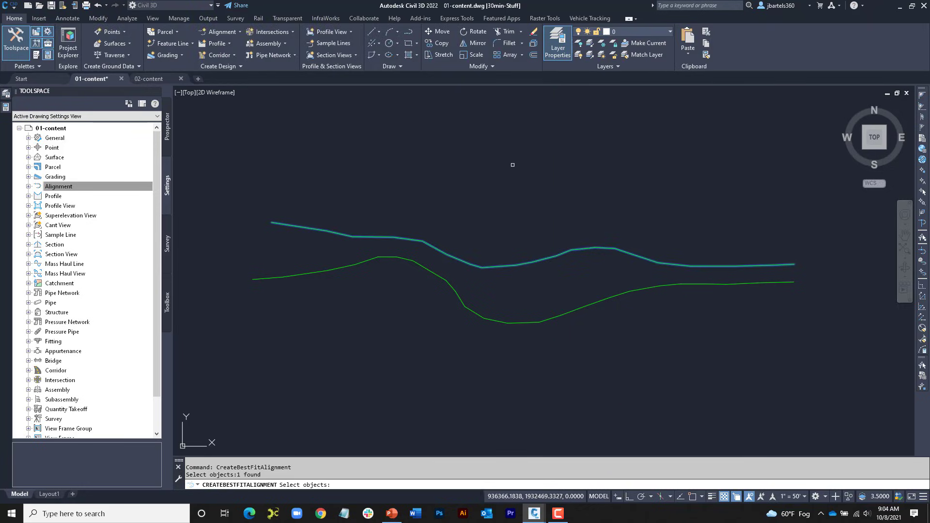
{"action": "key", "text": "Return"}
{"action": "left_click_drag", "start_coordinate": [468, 76], "coordinate": [735, 45]}
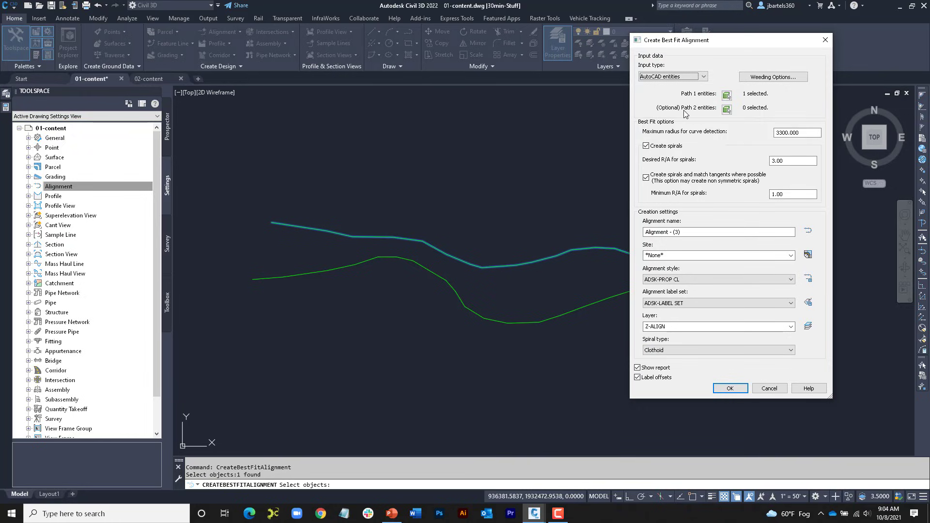
{"action": "left_click", "coordinate": [727, 109]}
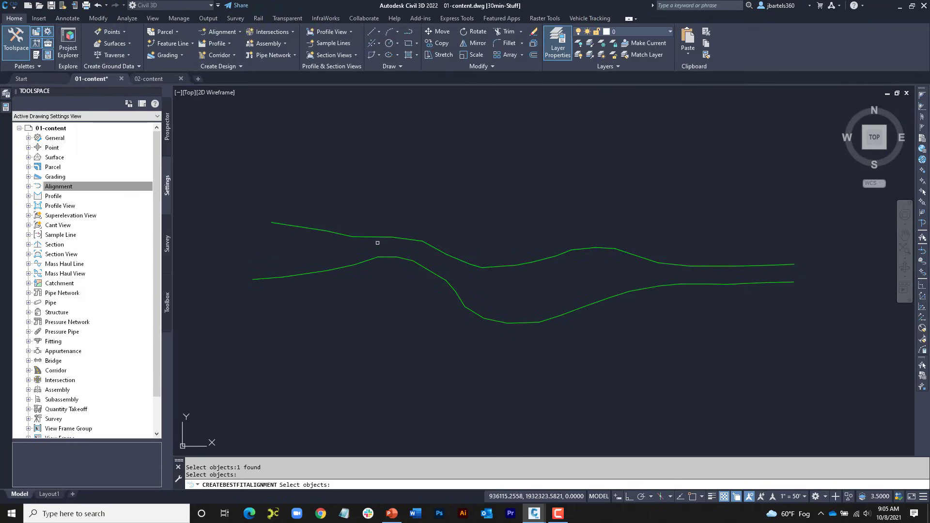
{"action": "left_click", "coordinate": [366, 260]}
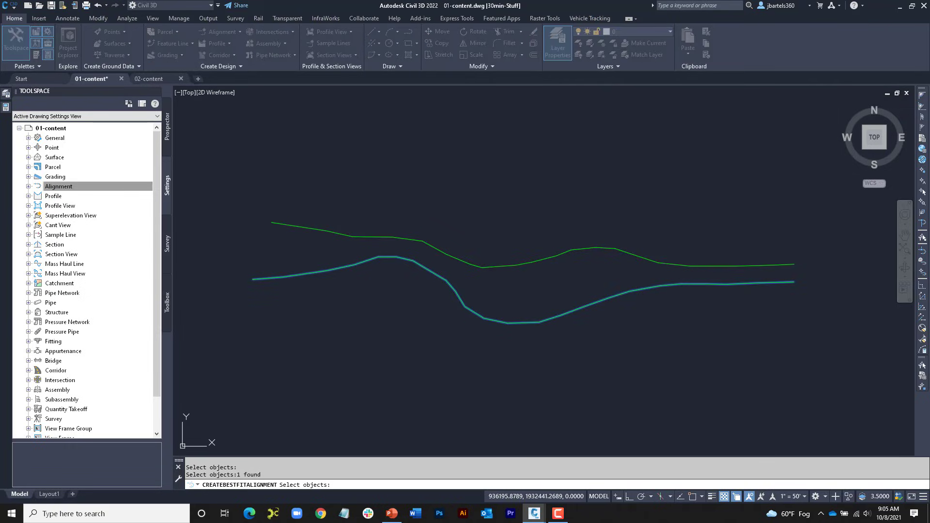
{"action": "key", "text": "Return"}
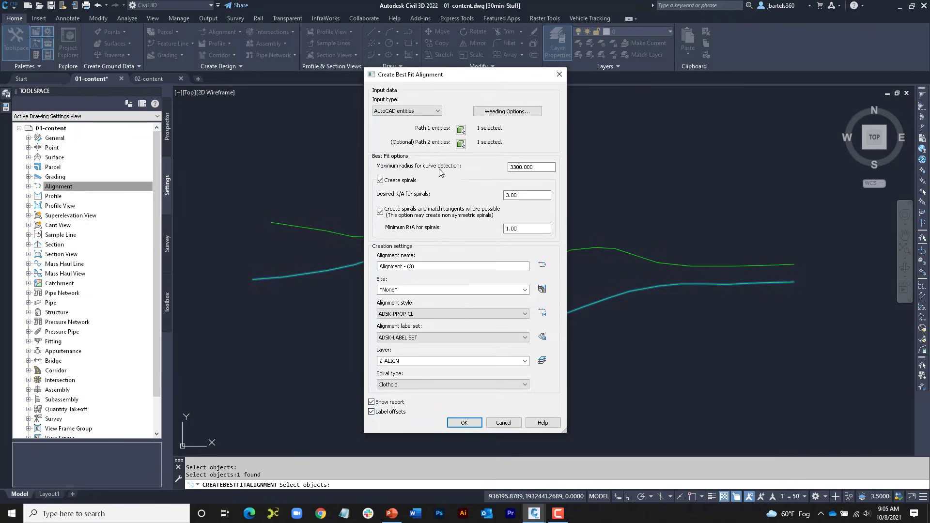
Step: Create the best fit alignment with maximum curve detection radius 3300 and spirals, report and offset labels off, and inspect its grips
{"action": "left_click_drag", "start_coordinate": [536, 169], "coordinate": [506, 170]}
{"action": "left_click", "coordinate": [380, 180]}
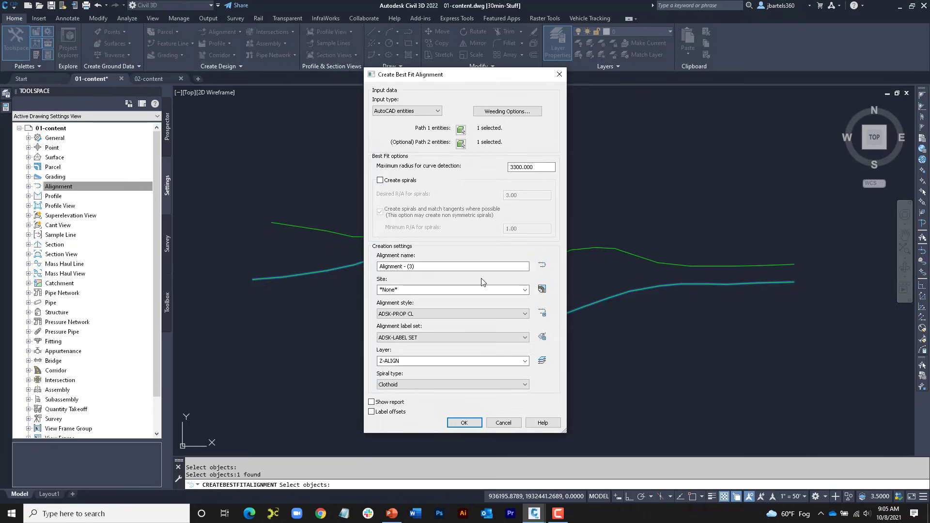
{"action": "left_click_drag", "start_coordinate": [539, 167], "coordinate": [519, 168]}
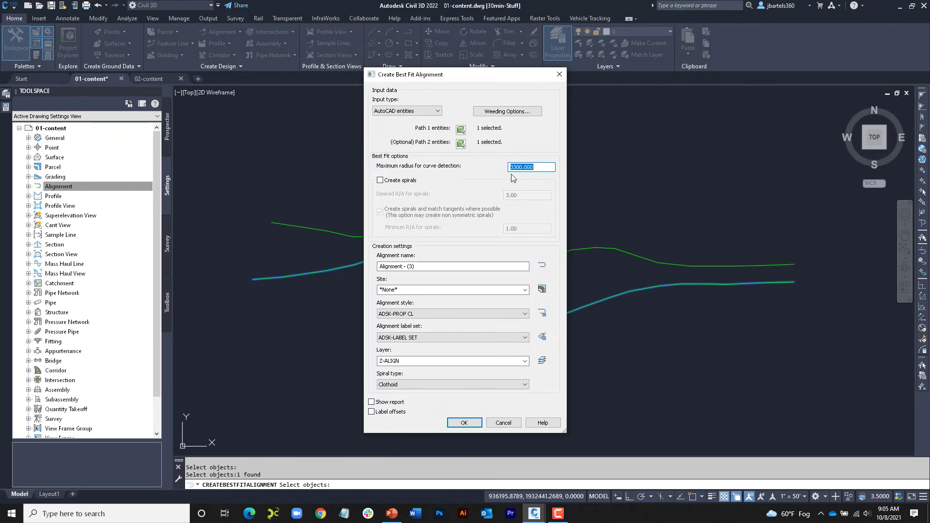
{"action": "left_click", "coordinate": [468, 422]}
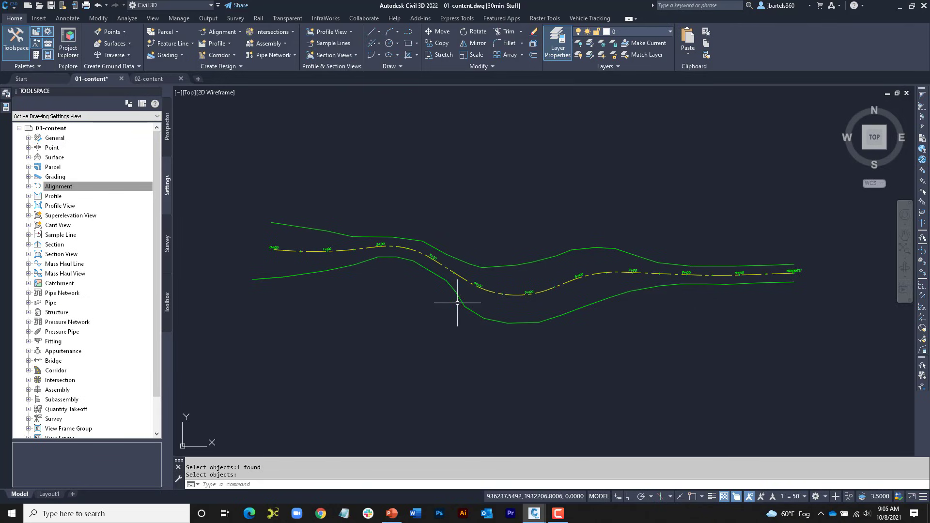
{"action": "left_click", "coordinate": [489, 291]}
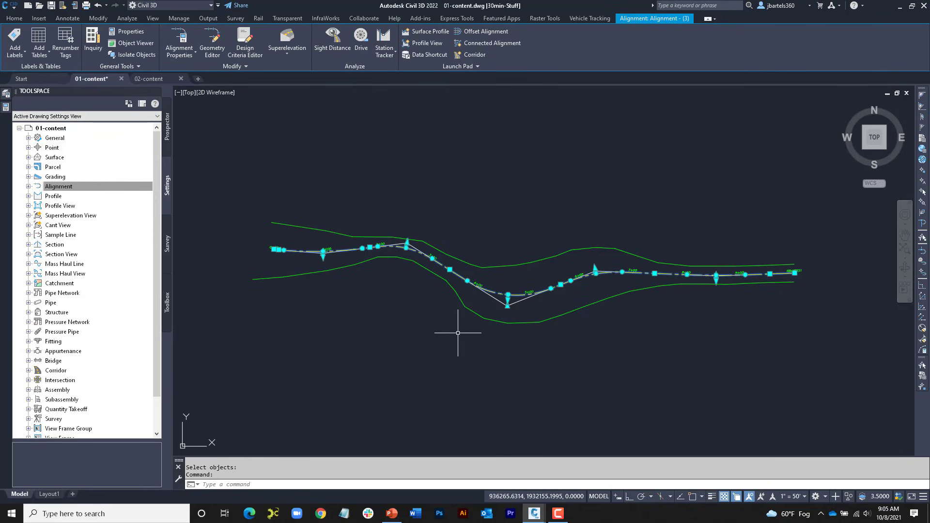
{"action": "key", "text": "Escape"}
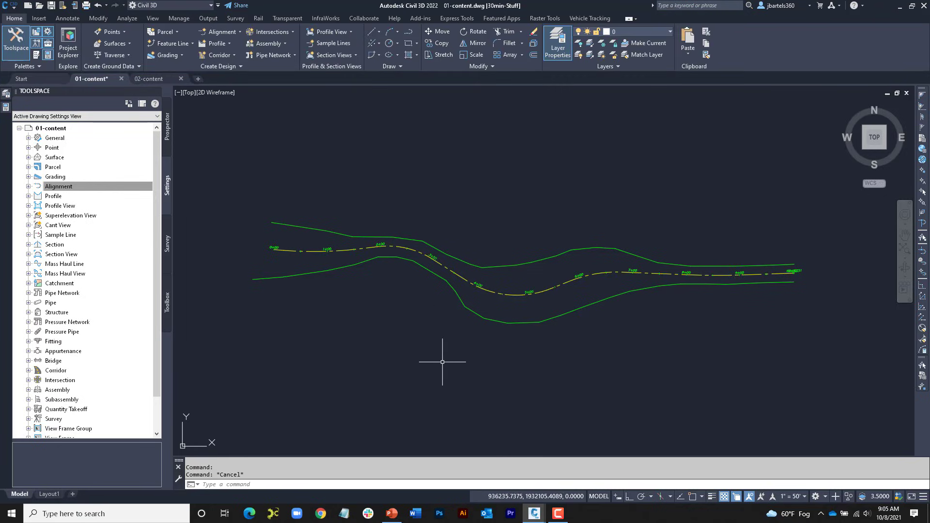
Step: Start another best fit alignment for the strongly winding polyline pair, using AutoCAD entities as the input type
{"action": "middle_click_drag", "start_coordinate": [445, 388], "coordinate": [447, 179]}
{"action": "middle_click_drag", "start_coordinate": [473, 363], "coordinate": [485, 172]}
{"action": "scroll", "coordinate": [512, 247], "scroll_direction": "up", "scroll_amount": 1}
{"action": "middle_click_drag", "start_coordinate": [525, 242], "coordinate": [508, 214]}
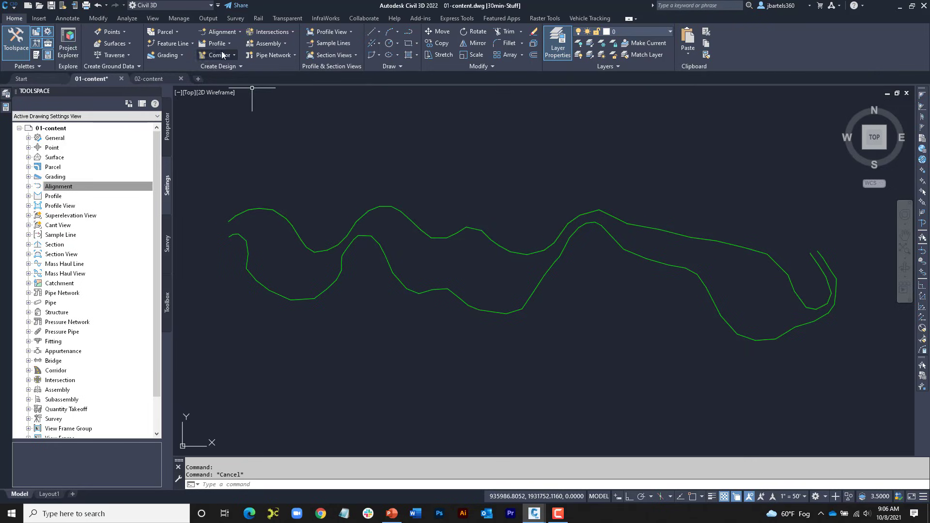
{"action": "left_click", "coordinate": [218, 31]}
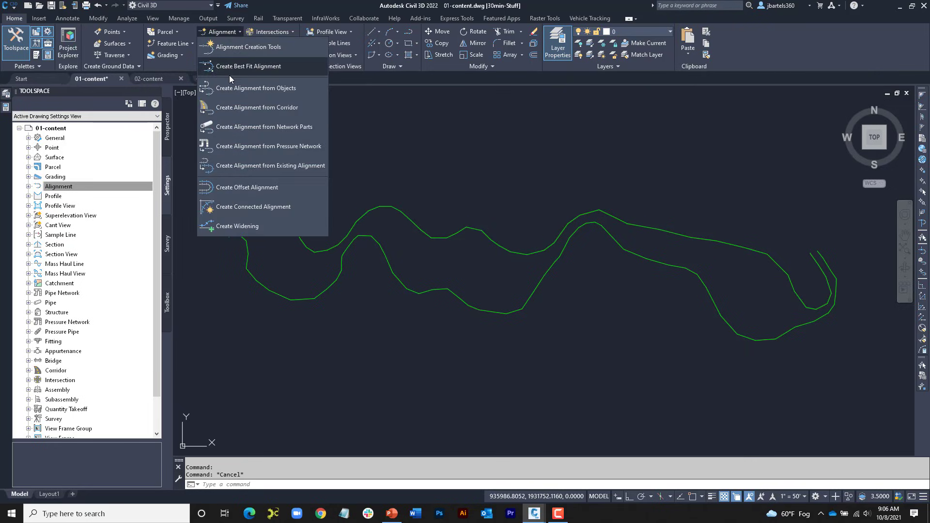
{"action": "left_click", "coordinate": [228, 68]}
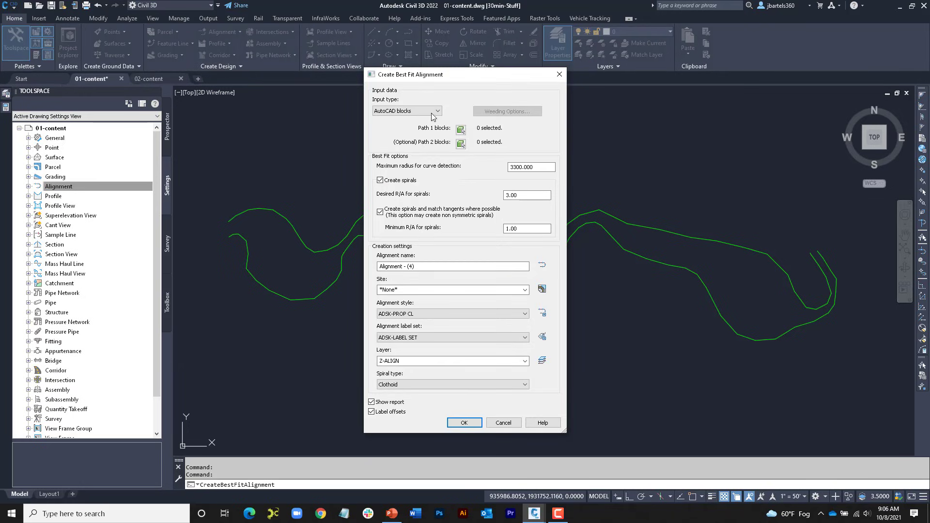
{"action": "left_click", "coordinate": [431, 113]}
{"action": "left_click", "coordinate": [443, 134]}
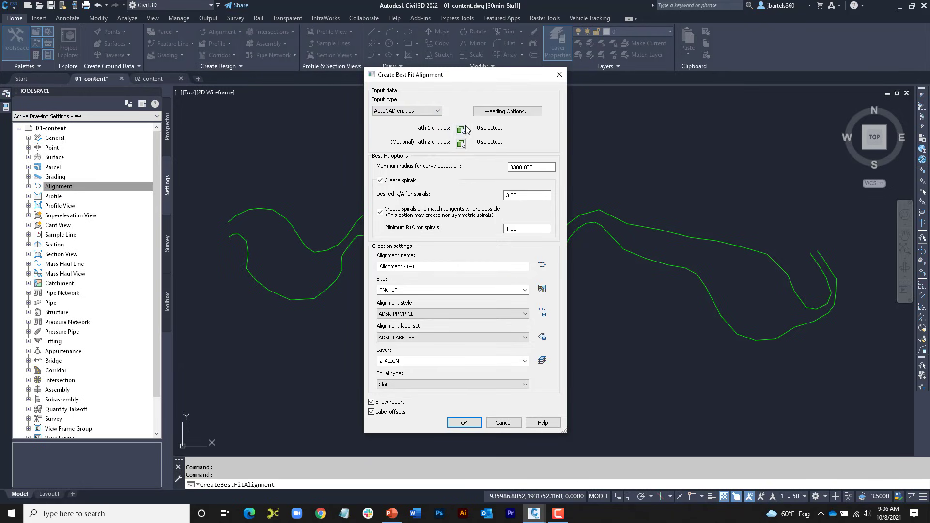
Step: Assign the upper winding polyline as the Path 1 entity and the lower winding polyline as the Path 2 entity
{"action": "left_click", "coordinate": [461, 129]}
{"action": "left_click", "coordinate": [374, 208]}
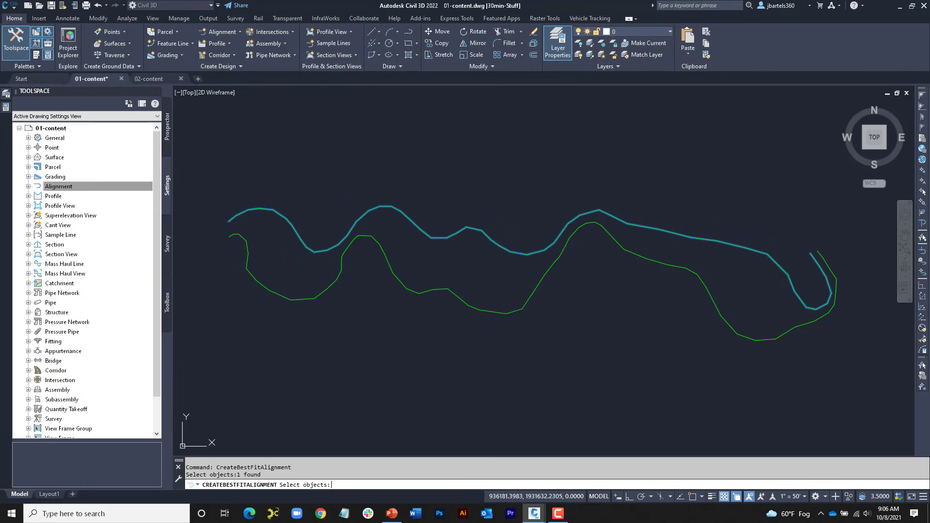
{"action": "key", "text": "Return"}
{"action": "left_click", "coordinate": [460, 142]}
{"action": "left_click", "coordinate": [373, 237]}
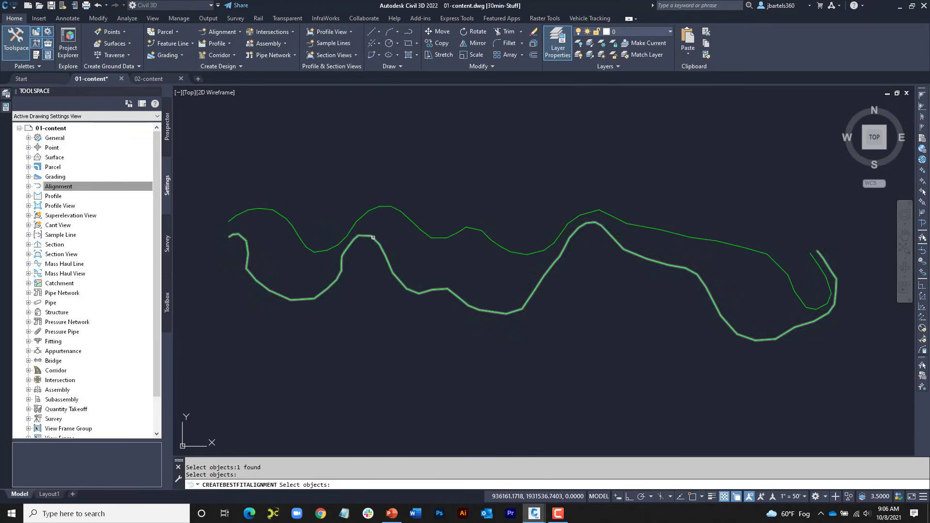
{"action": "left_click", "coordinate": [373, 238]}
{"action": "key", "text": "Return"}
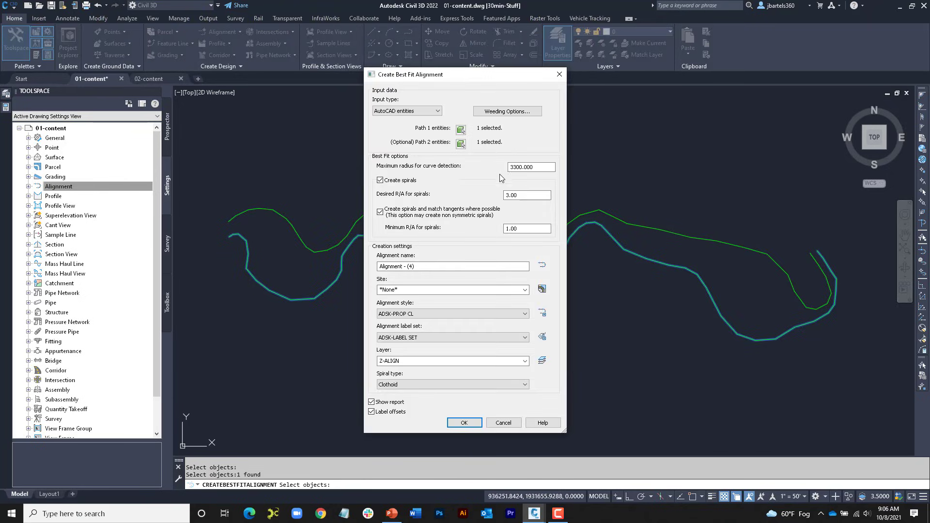
Step: Try creating the best fit alignment between the winding polylines without spirals, and undo its creation
{"action": "left_click", "coordinate": [381, 180]}
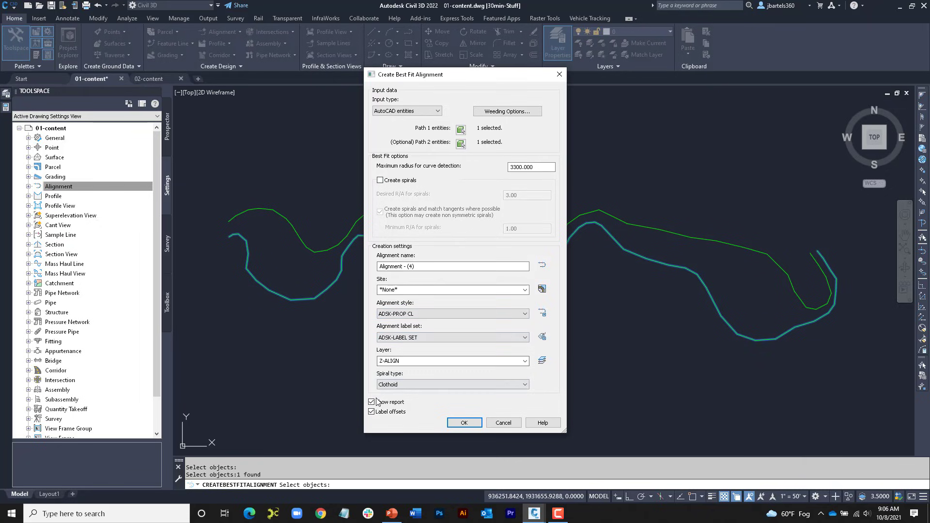
{"action": "left_click", "coordinate": [463, 423]}
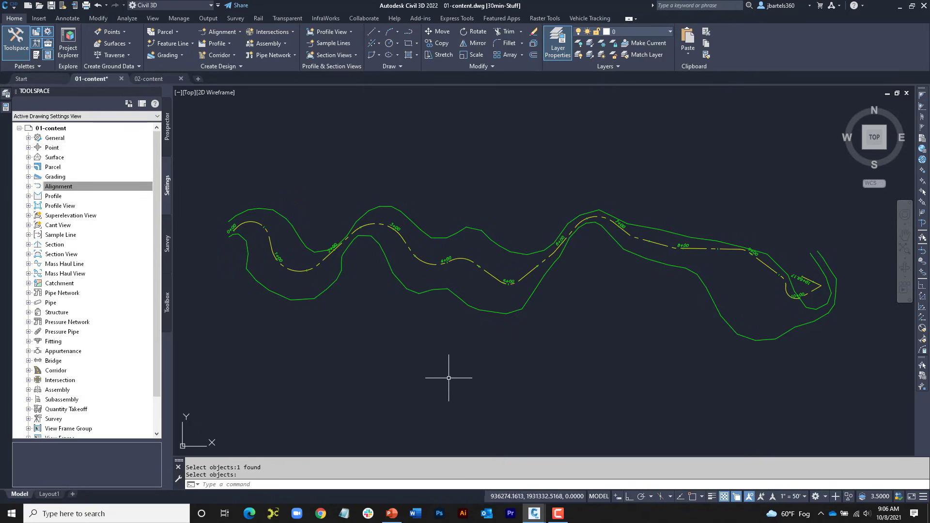
{"action": "left_click", "coordinate": [98, 6]}
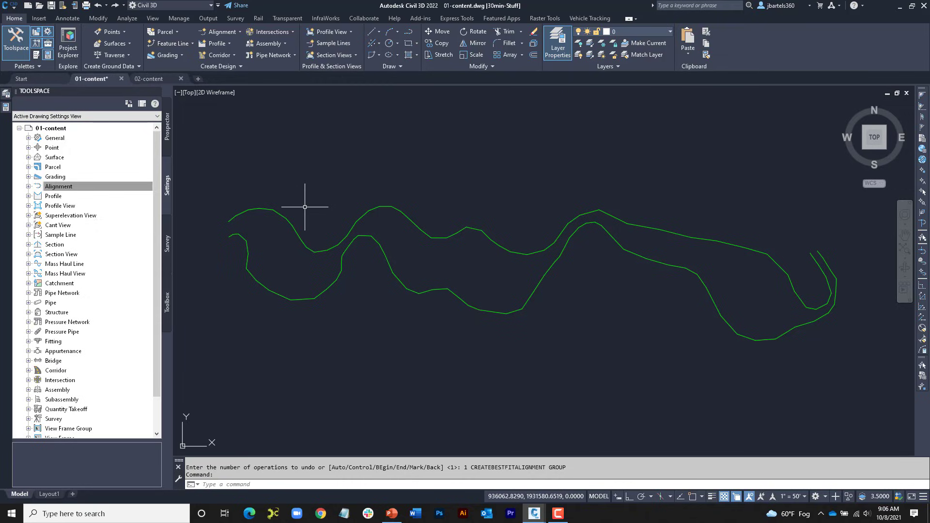
Step: Check the elevation of both the upper and the lower winding polyline in their properties
{"action": "left_click", "coordinate": [280, 213]}
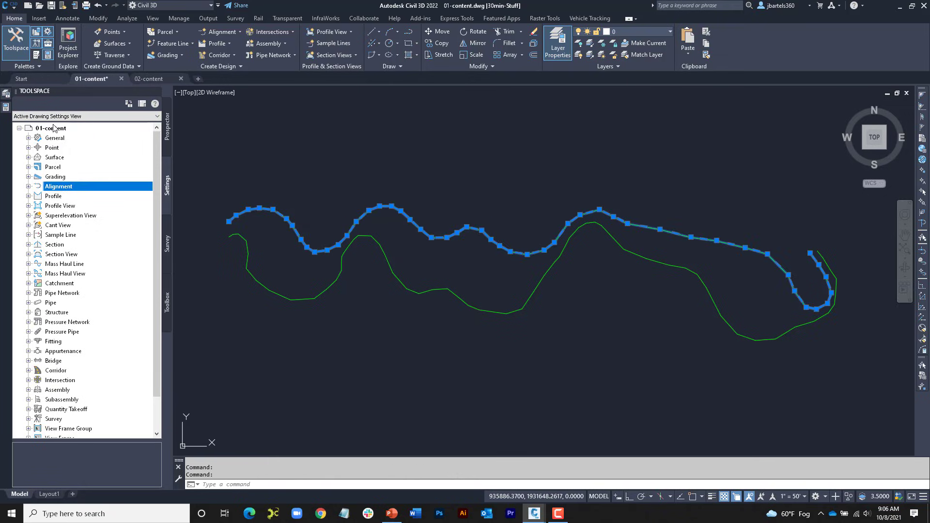
{"action": "left_click", "coordinate": [6, 107]}
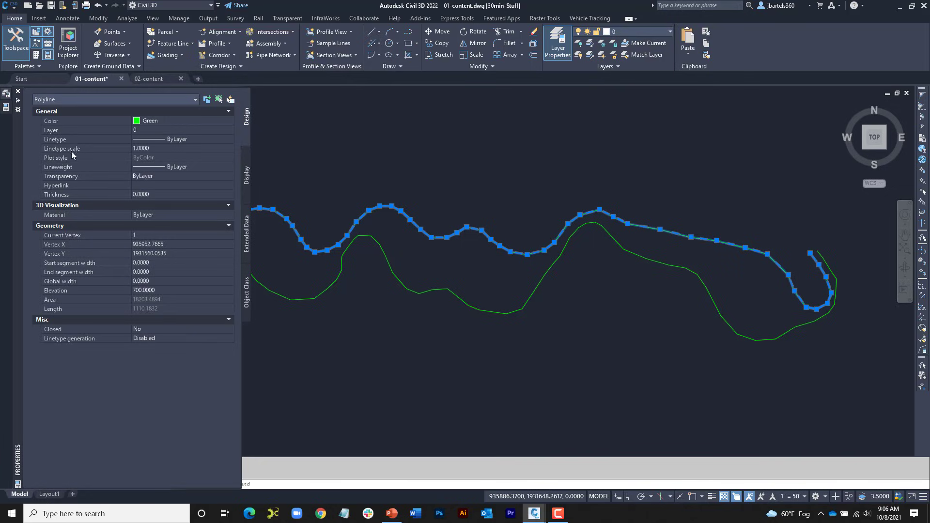
{"action": "left_click", "coordinate": [151, 290]}
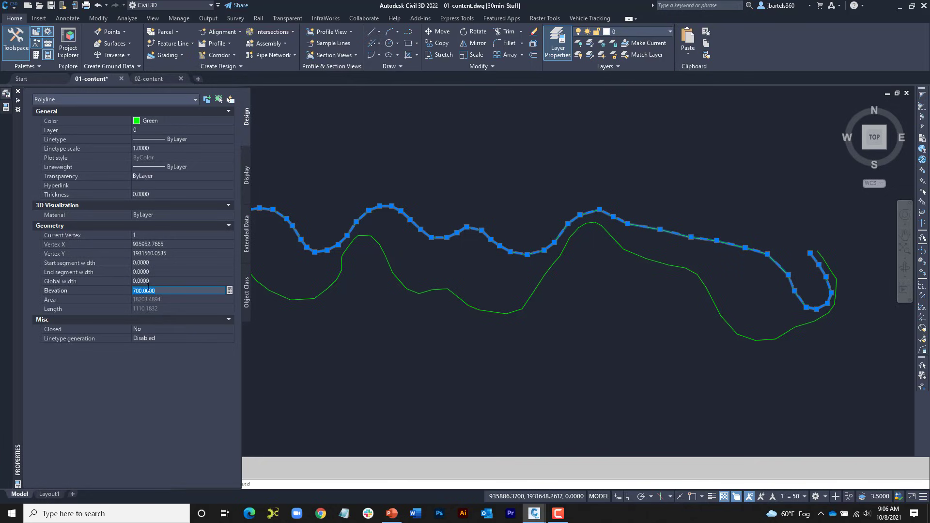
{"action": "key", "text": "Escape"}
{"action": "key", "text": "ctrl+1"}
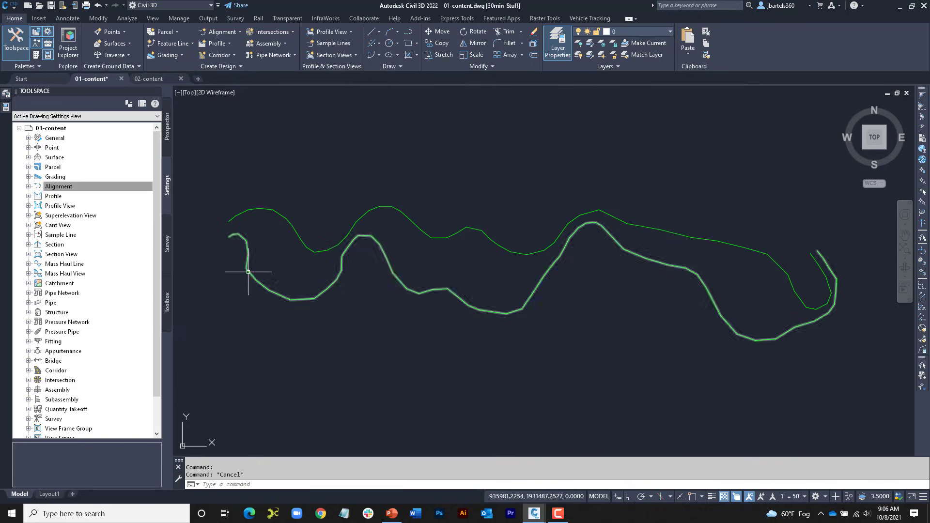
{"action": "left_click", "coordinate": [248, 272]}
{"action": "key", "text": "ctrl+1"}
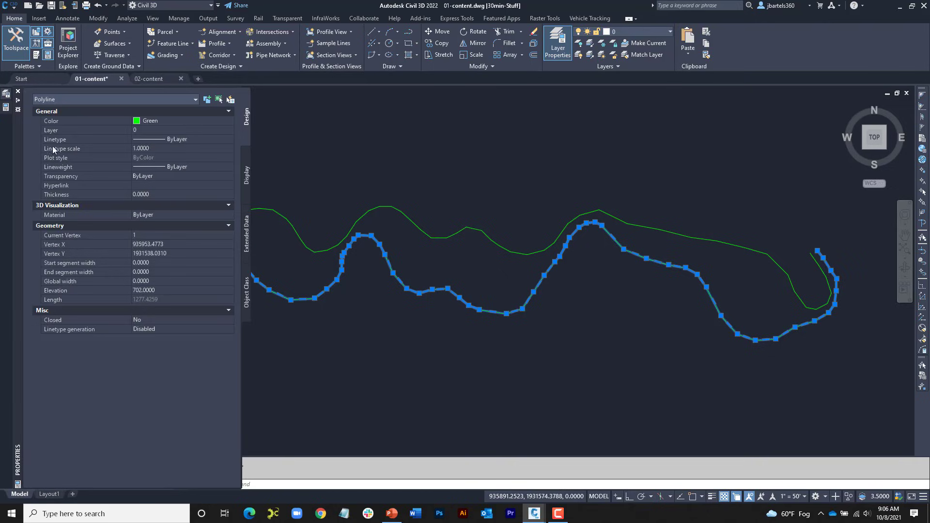
{"action": "left_click", "coordinate": [150, 291]}
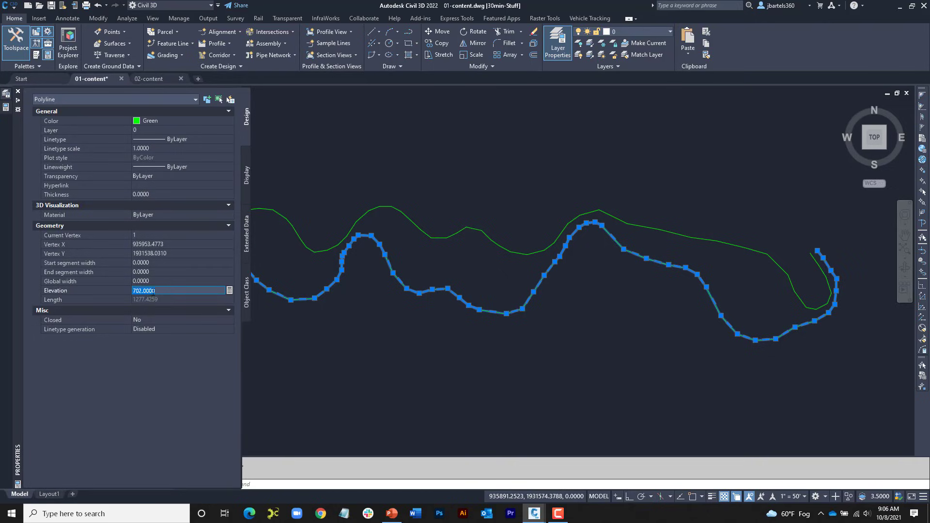
Step: Start creating a new TIN surface and name it Stream
{"action": "key", "text": "Escape"}
{"action": "key", "text": "ctrl+1"}
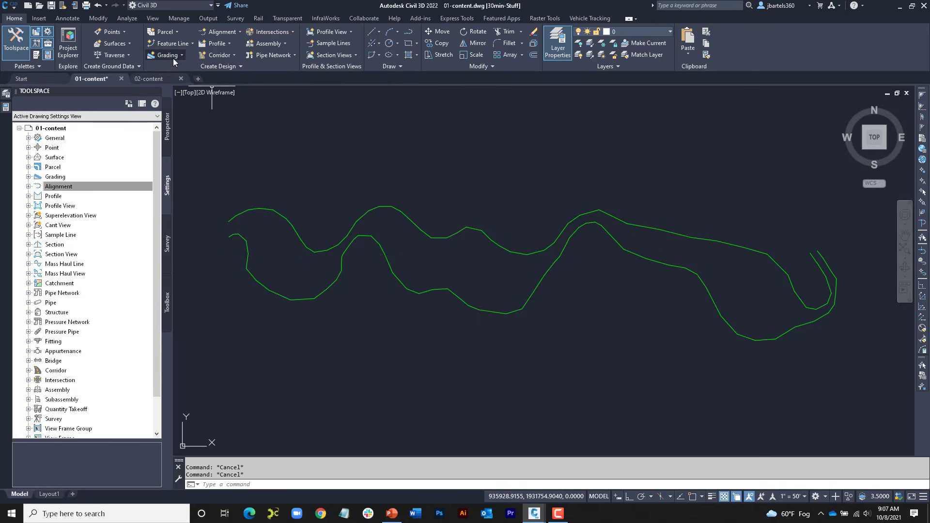
{"action": "left_click", "coordinate": [130, 45]}
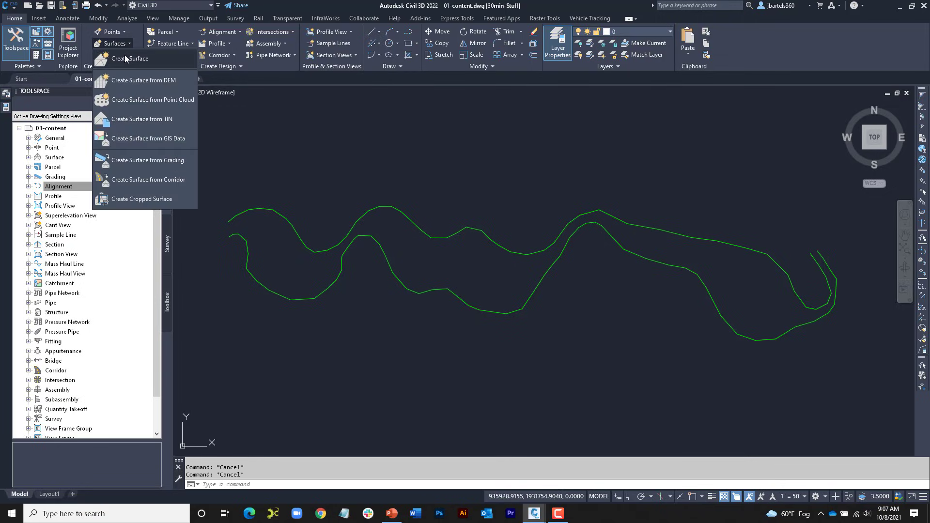
{"action": "left_click", "coordinate": [122, 56]}
{"action": "left_click", "coordinate": [493, 223]}
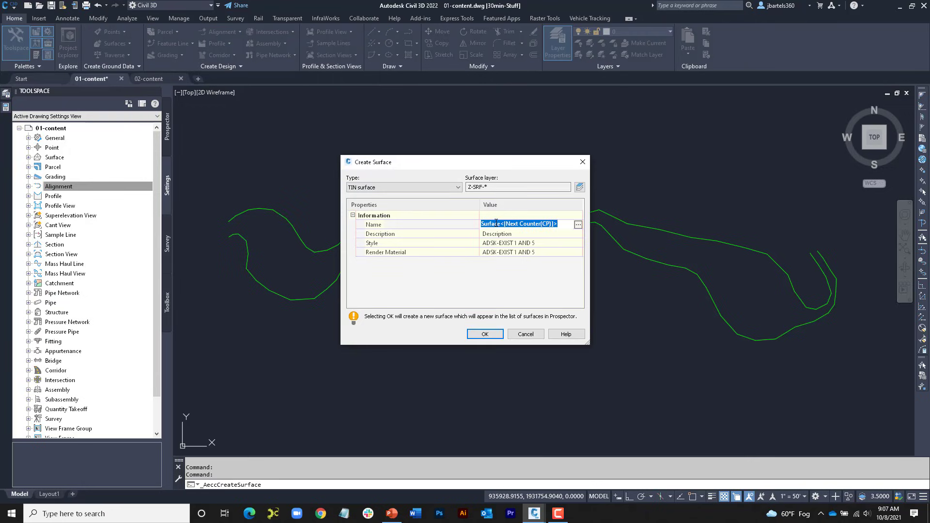
{"action": "type", "text": "Stream"}
{"action": "key", "text": "Return"}
Step: Assign the ADSK-PROP 1 AND 5 style to the new Stream surface and create it
{"action": "left_click", "coordinate": [541, 244]}
{"action": "left_click", "coordinate": [579, 244]}
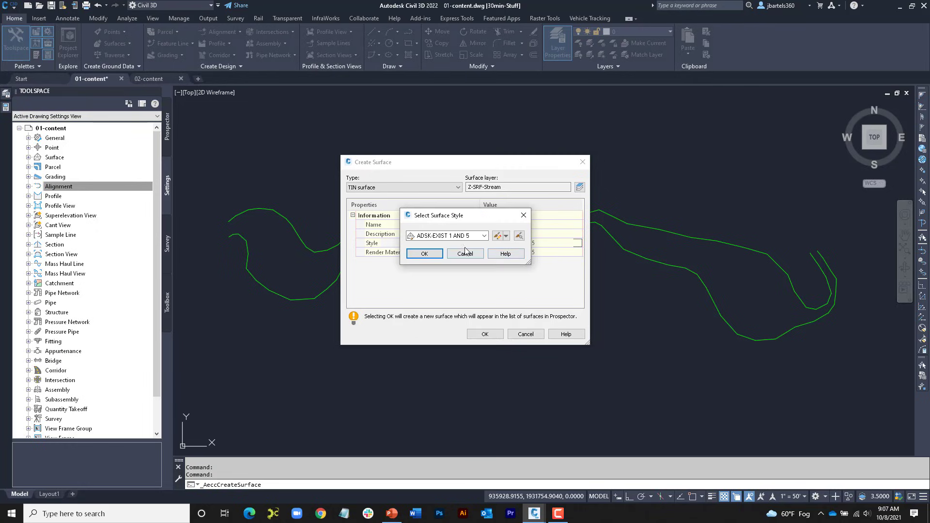
{"action": "left_click", "coordinate": [475, 236]}
{"action": "left_click", "coordinate": [465, 294]}
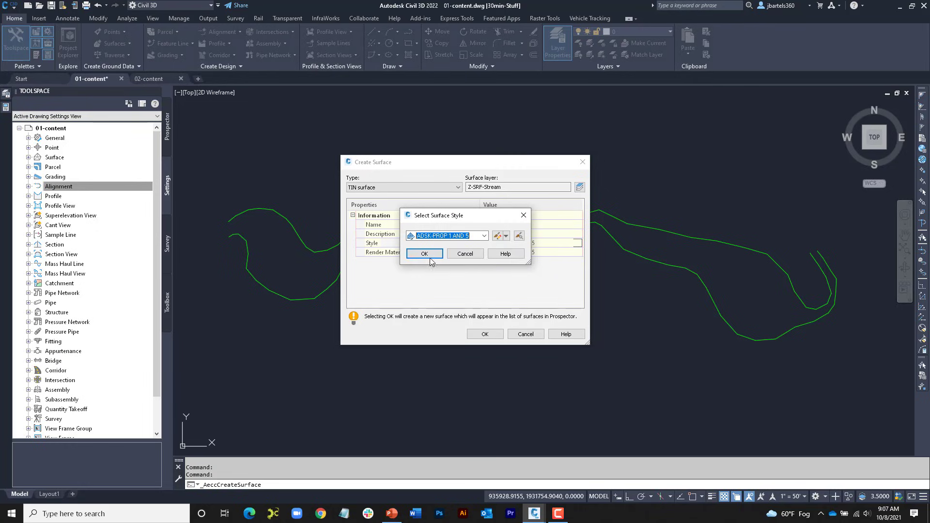
{"action": "left_click", "coordinate": [430, 260]}
{"action": "left_click", "coordinate": [477, 335]}
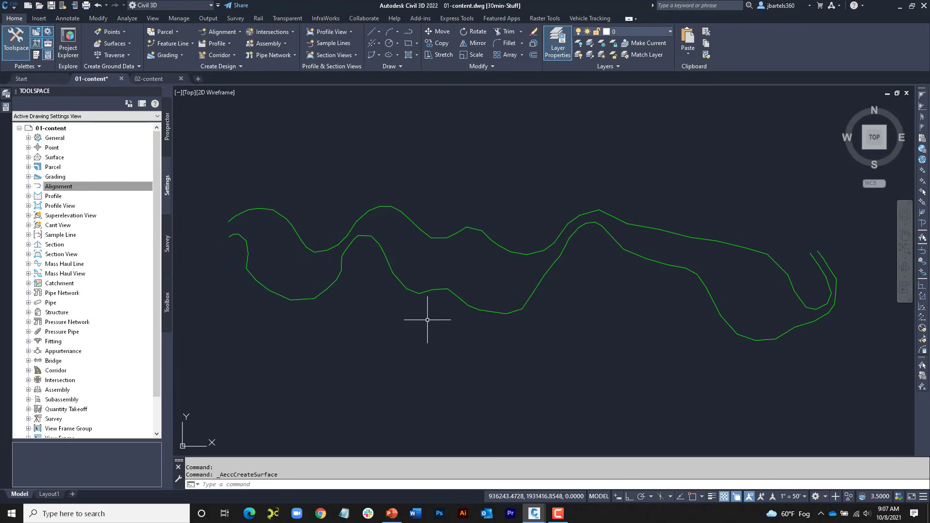
Step: Add the upper and lower winding polylines to the Stream surface as contour data, keeping the default weeding and supplementing factors
{"action": "left_click", "coordinate": [99, 18]}
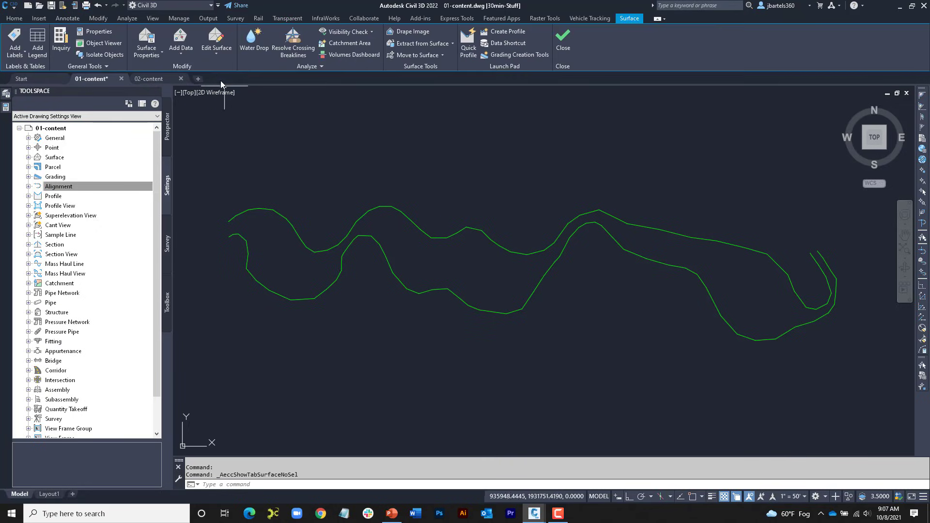
{"action": "left_click", "coordinate": [184, 52]}
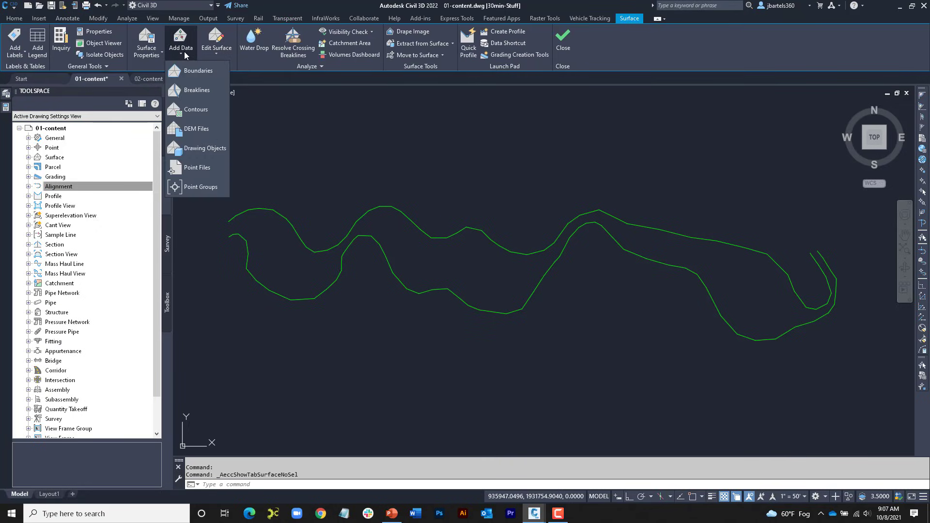
{"action": "left_click", "coordinate": [196, 109]}
{"action": "key", "text": "Return"}
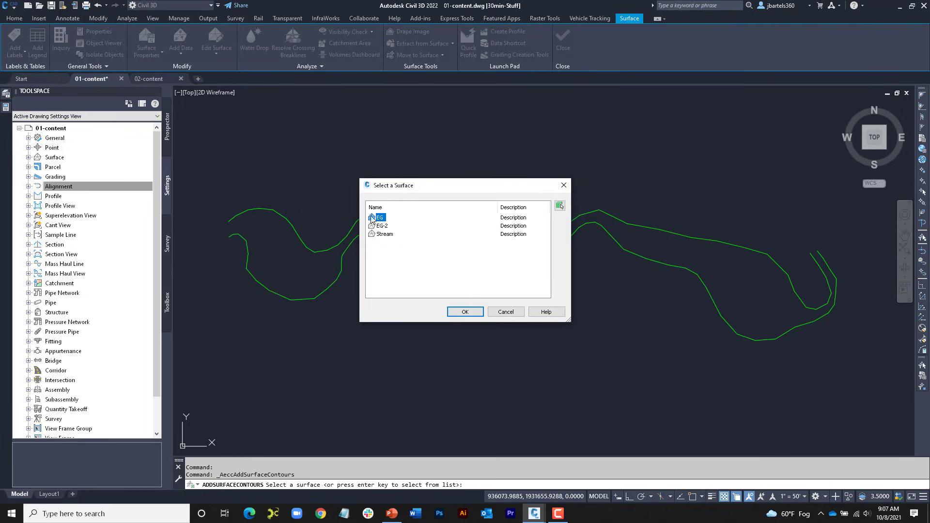
{"action": "left_click", "coordinate": [383, 234]}
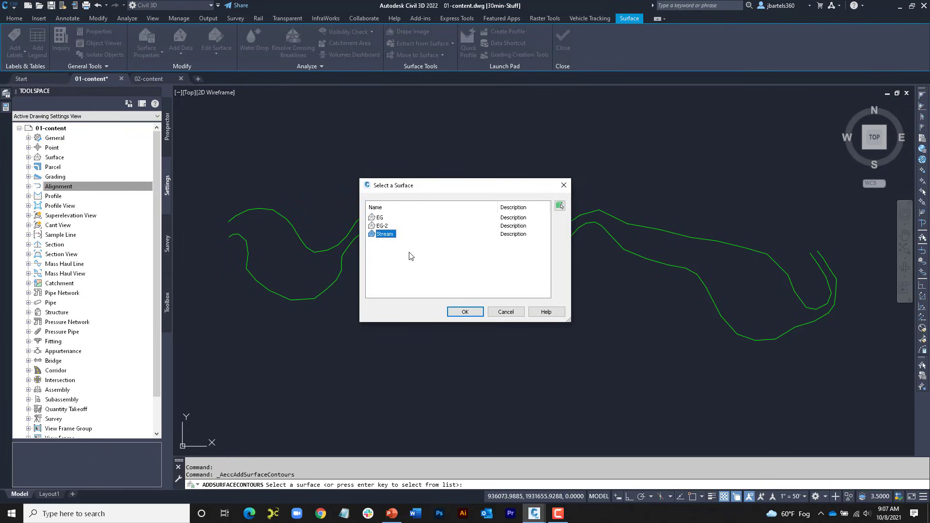
{"action": "left_click", "coordinate": [463, 312]}
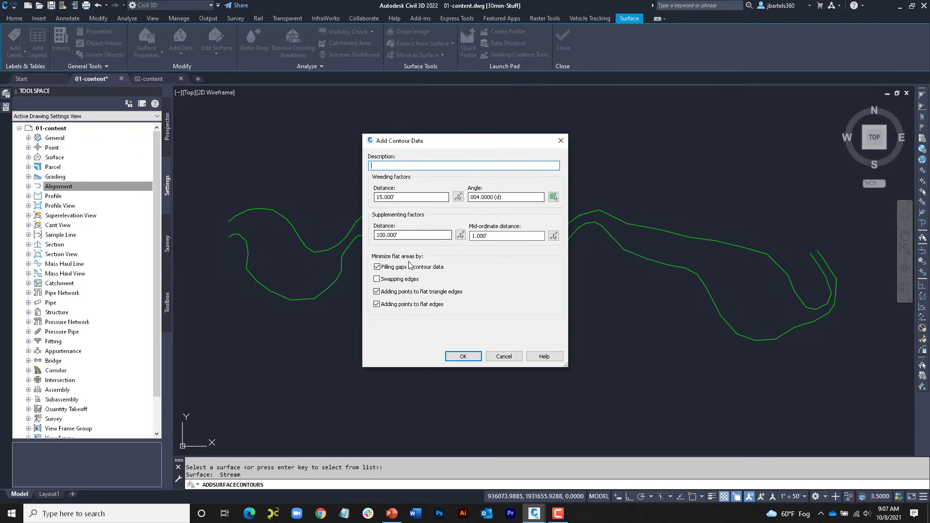
{"action": "left_click", "coordinate": [461, 356]}
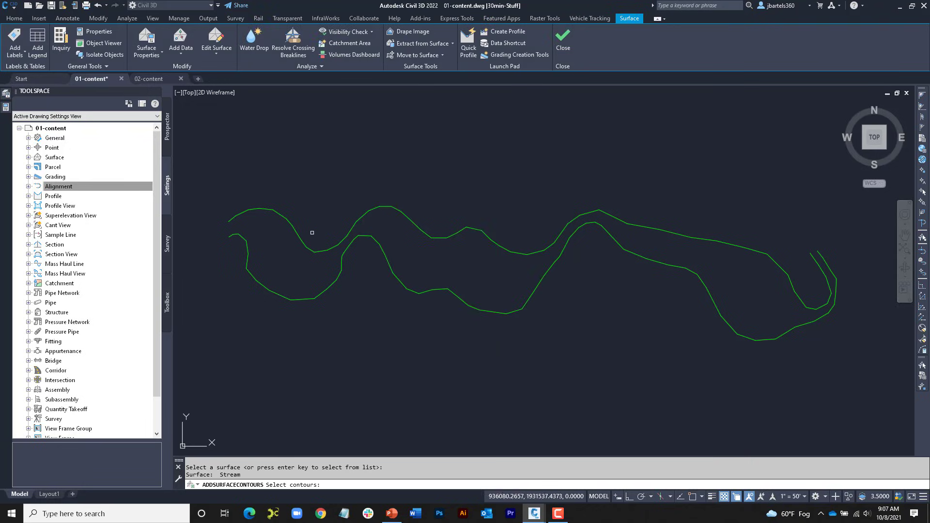
{"action": "left_click", "coordinate": [290, 223]}
{"action": "left_click", "coordinate": [245, 241]}
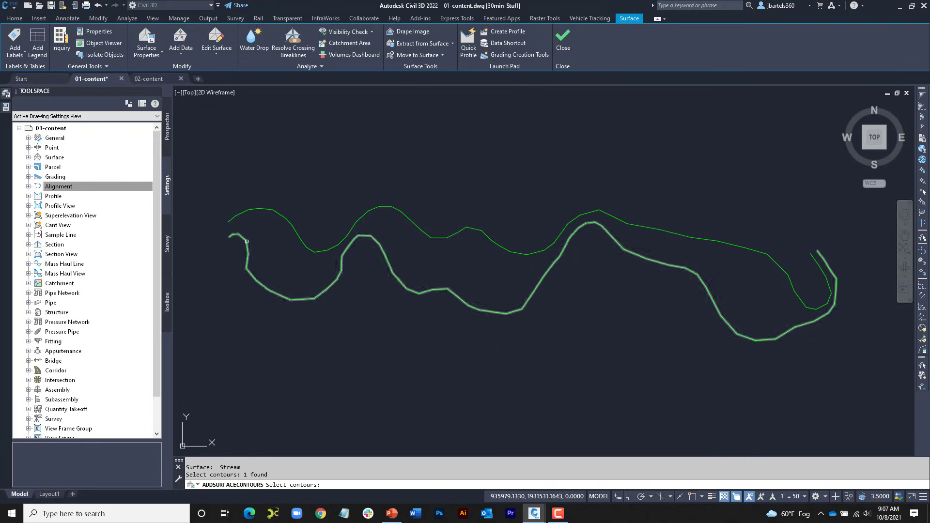
{"action": "key", "text": "Return"}
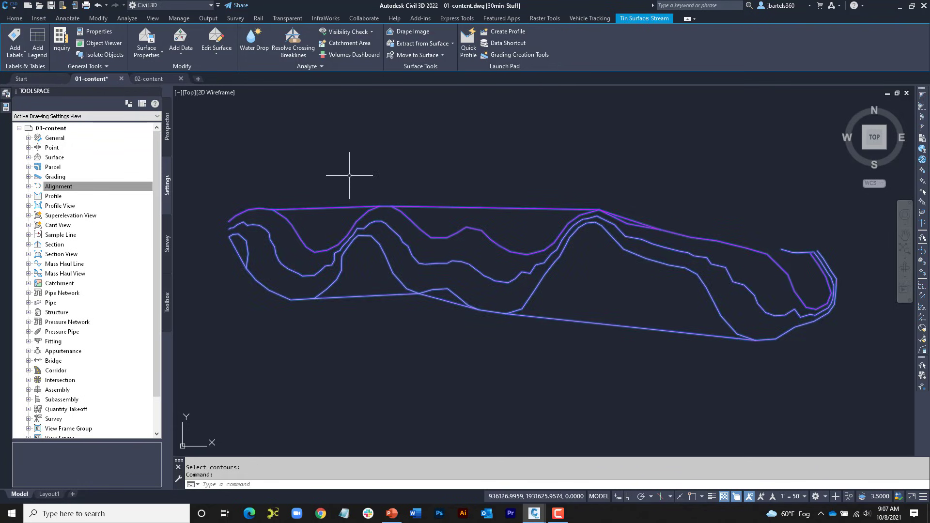
Step: Extract only the middle minor contour of the Stream surface, selected from the drawing, and delete the surface
{"action": "left_click", "coordinate": [426, 42]}
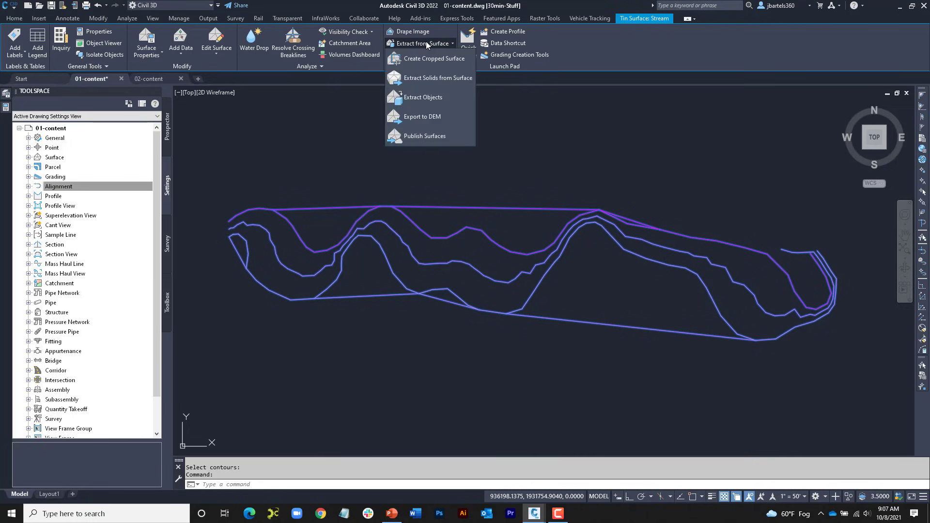
{"action": "left_click", "coordinate": [417, 97]}
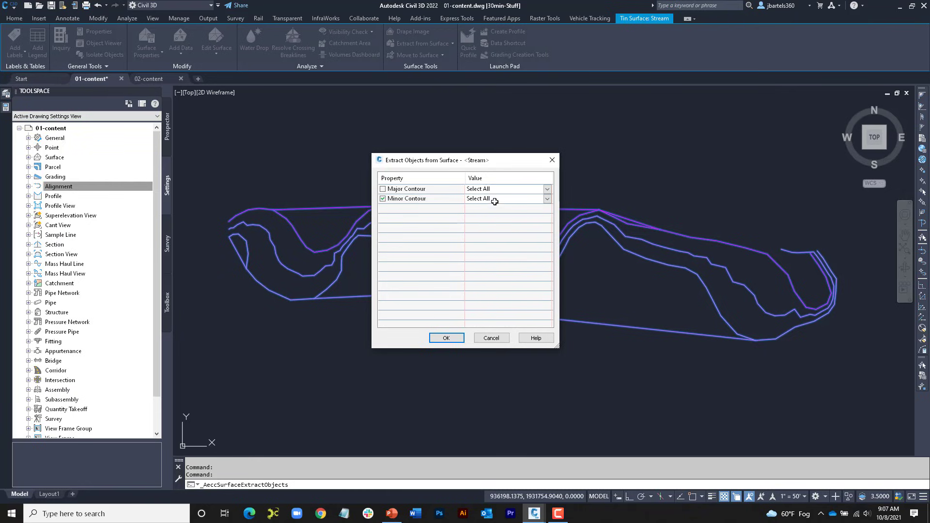
{"action": "left_click", "coordinate": [549, 199]}
{"action": "left_click", "coordinate": [499, 220]}
{"action": "left_click", "coordinate": [547, 199]}
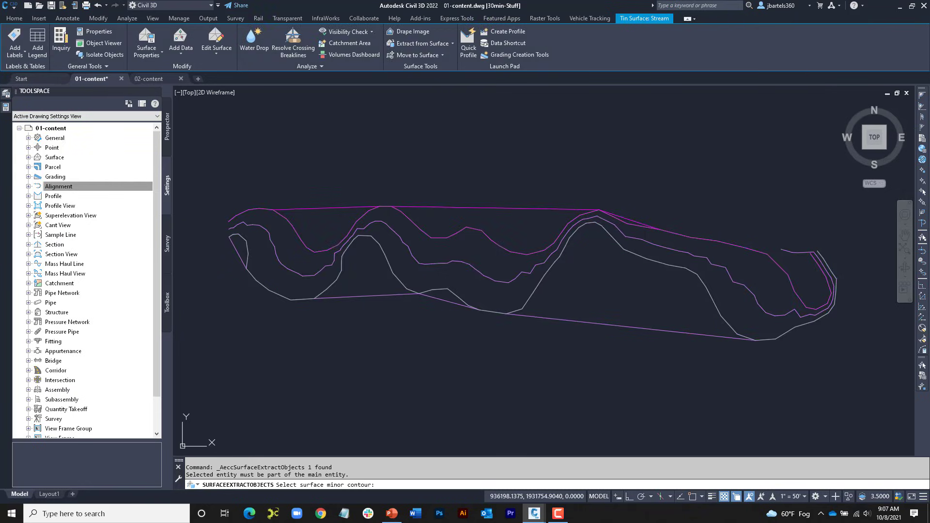
{"action": "left_click", "coordinate": [316, 274]}
{"action": "key", "text": "Return"}
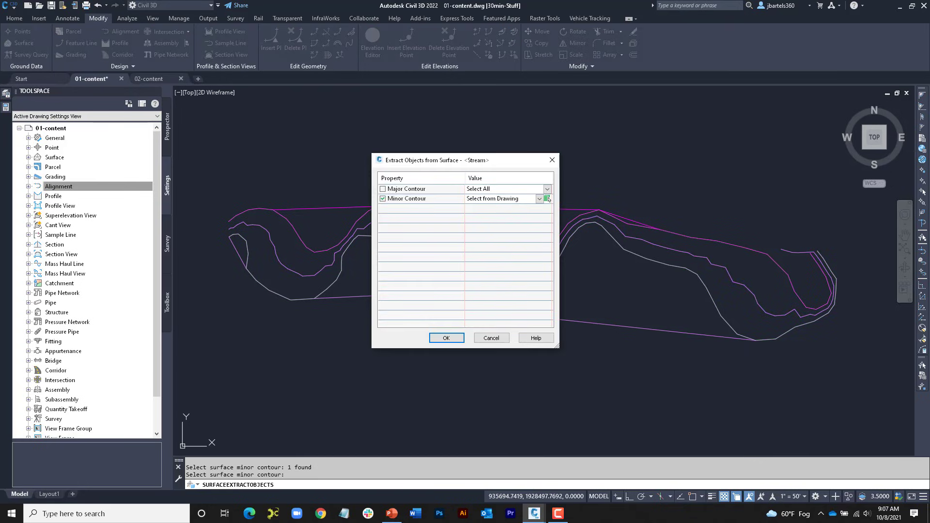
{"action": "left_click", "coordinate": [442, 341]}
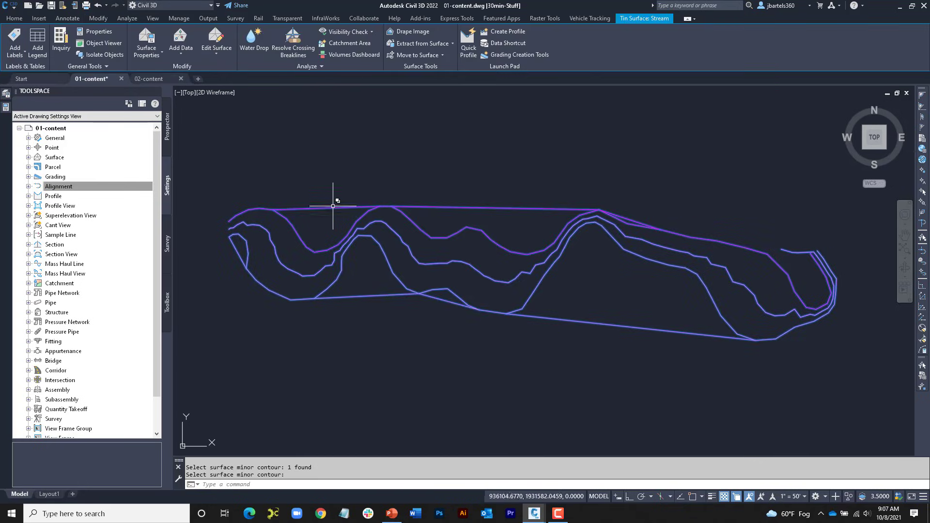
{"action": "key", "text": "Delete"}
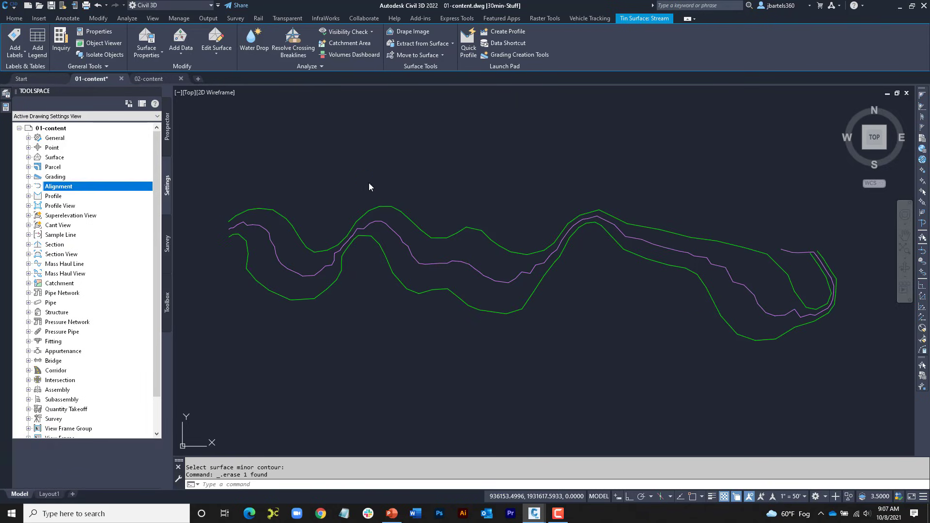
Step: Smooth the jagged stretch near the middle of the extracted centerline contour by moving its vertices
{"action": "scroll", "coordinate": [496, 265], "scroll_direction": "up", "scroll_amount": 4}
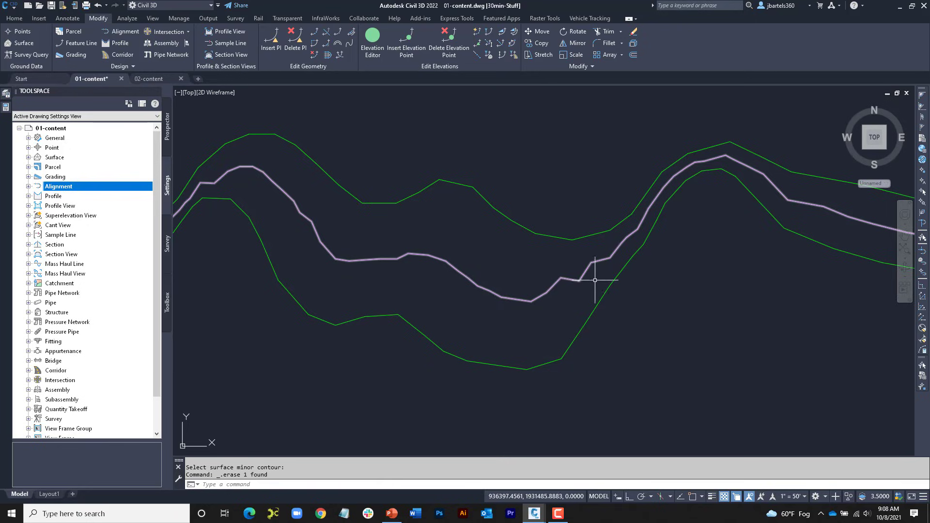
{"action": "scroll", "coordinate": [586, 265], "scroll_direction": "up", "scroll_amount": 2}
{"action": "left_click", "coordinate": [581, 268]}
{"action": "left_click", "coordinate": [570, 284]}
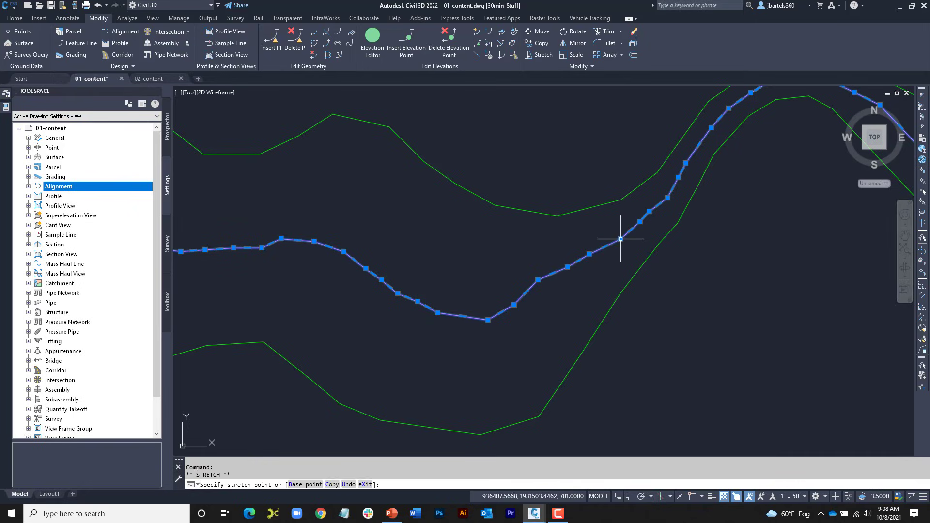
{"action": "scroll", "coordinate": [589, 274], "scroll_direction": "down", "scroll_amount": 2}
{"action": "key", "text": "Escape"}
{"action": "scroll", "coordinate": [589, 274], "scroll_direction": "down", "scroll_amount": 1}
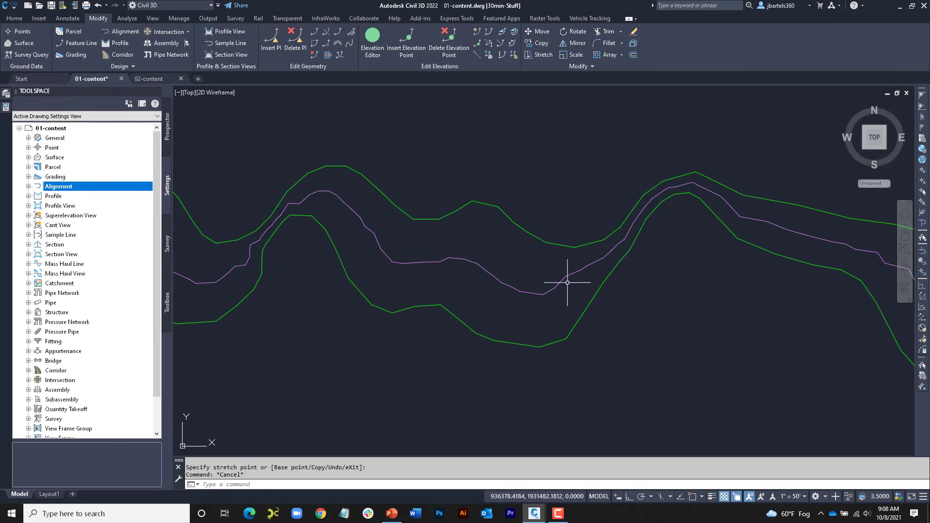
{"action": "scroll", "coordinate": [542, 272], "scroll_direction": "down", "scroll_amount": 3}
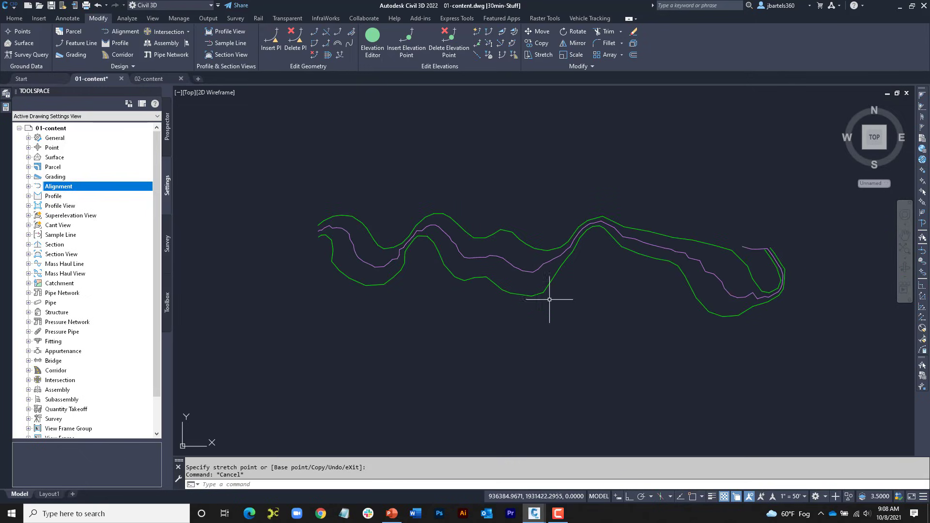
Step: Sample the EG surface, picked in the drawing, as a surface profile along the full SampleRoad alignment
{"action": "scroll", "coordinate": [535, 295], "scroll_direction": "up", "scroll_amount": 2}
{"action": "scroll", "coordinate": [490, 311], "scroll_direction": "up", "scroll_amount": 5}
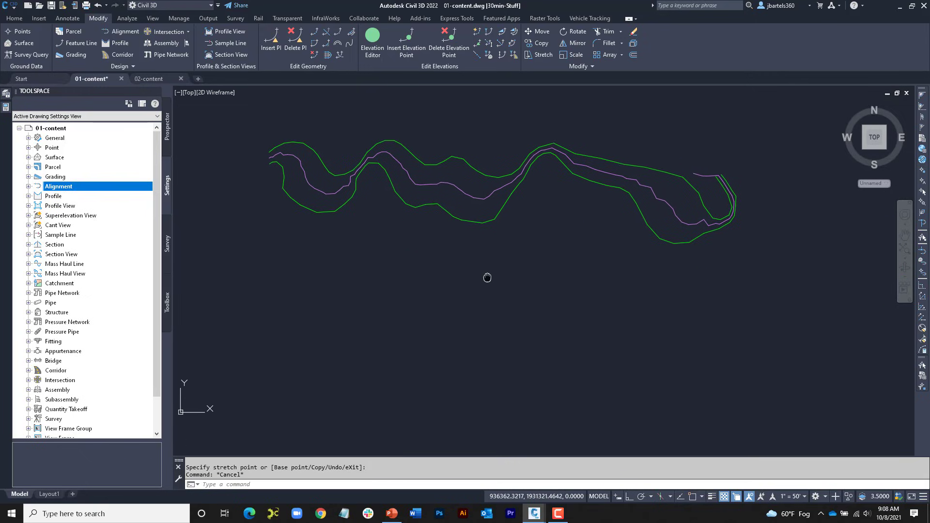
{"action": "middle_click_drag", "start_coordinate": [480, 311], "coordinate": [495, 203]}
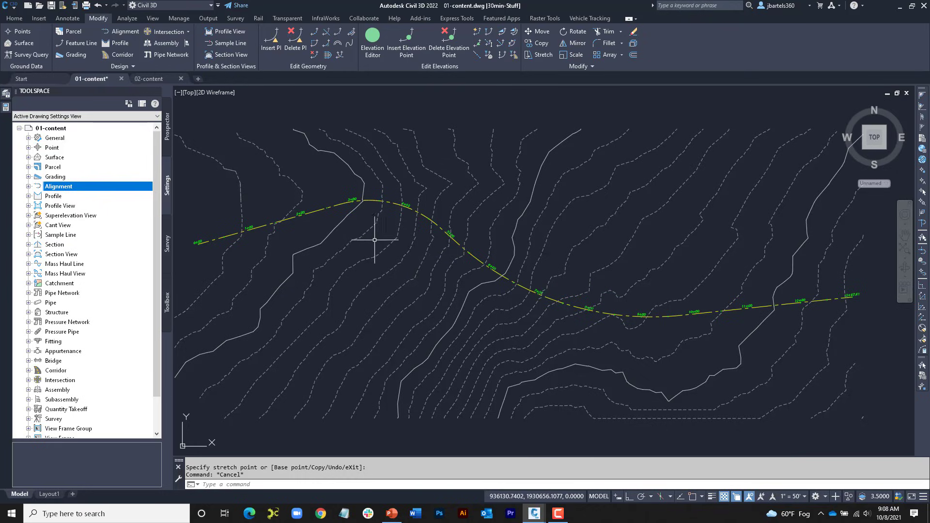
{"action": "left_click", "coordinate": [314, 212]}
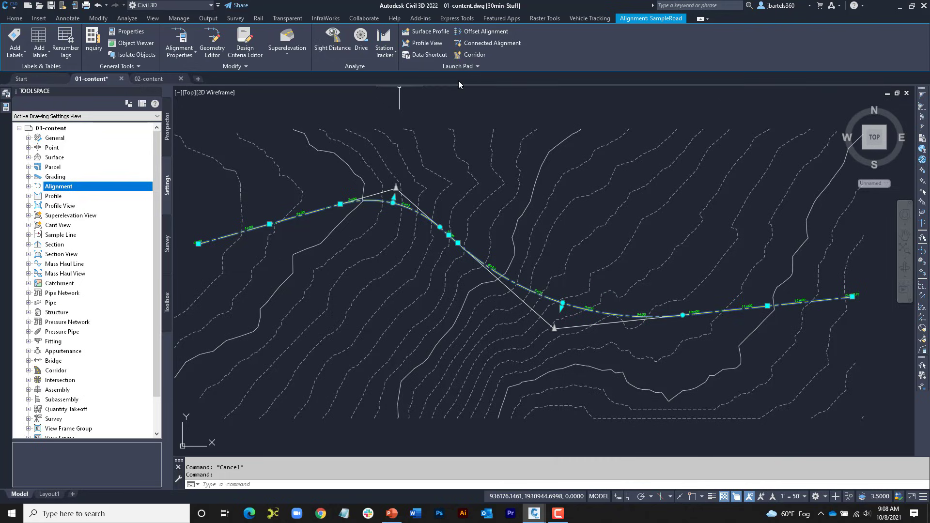
{"action": "left_click", "coordinate": [430, 31]}
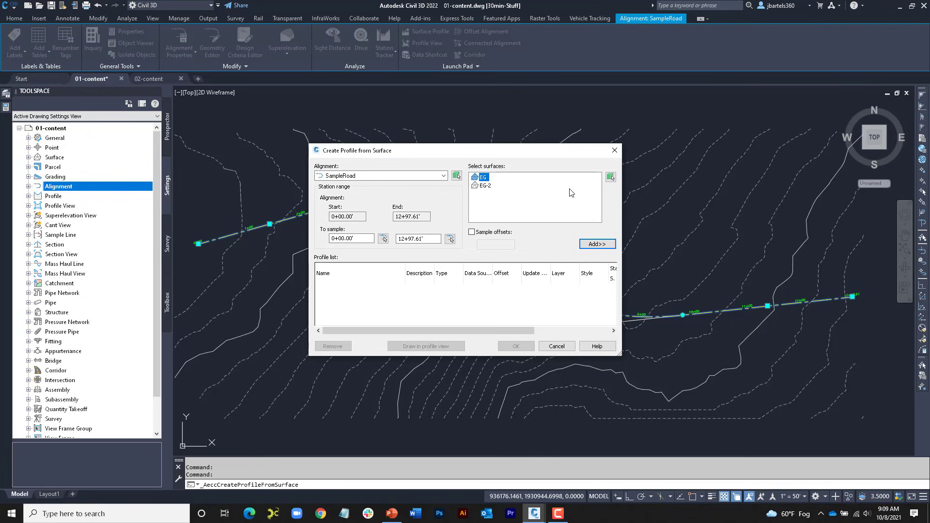
{"action": "left_click", "coordinate": [610, 177]}
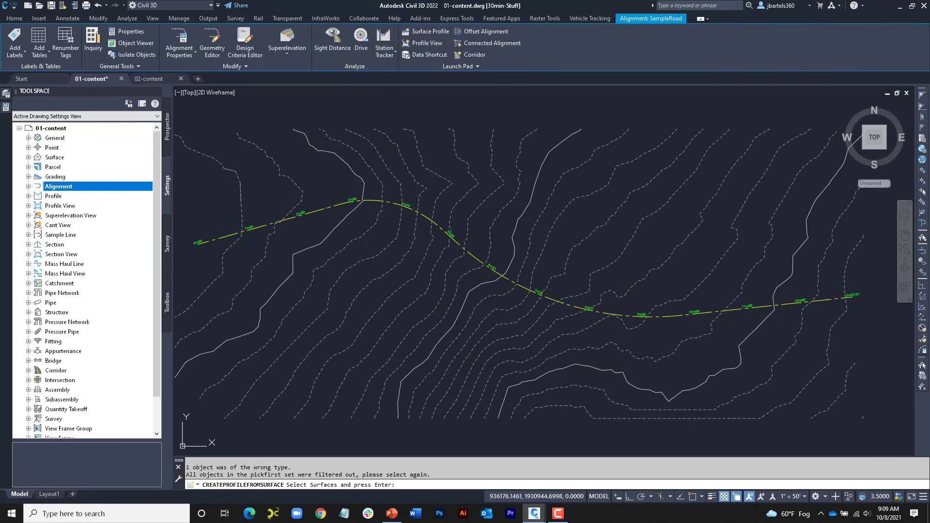
{"action": "left_click", "coordinate": [627, 165]}
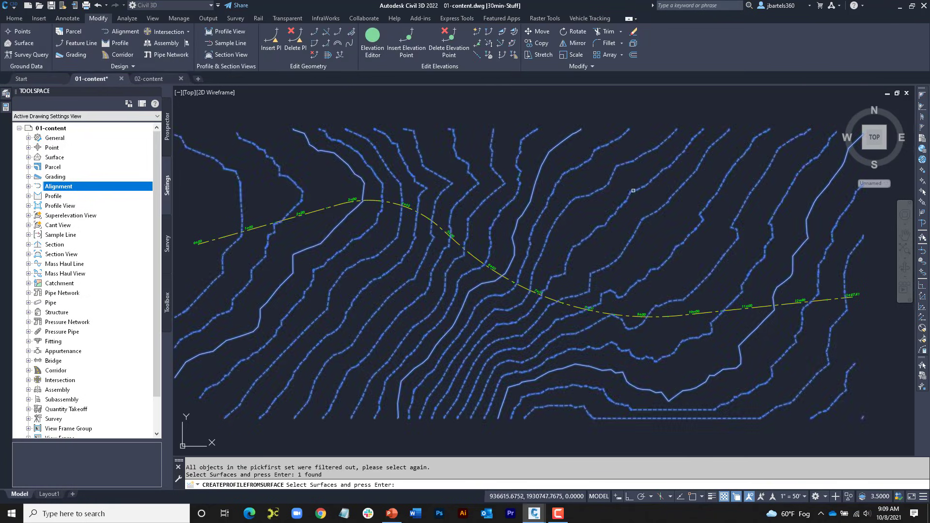
{"action": "key", "text": "Return"}
{"action": "left_click", "coordinate": [597, 244]}
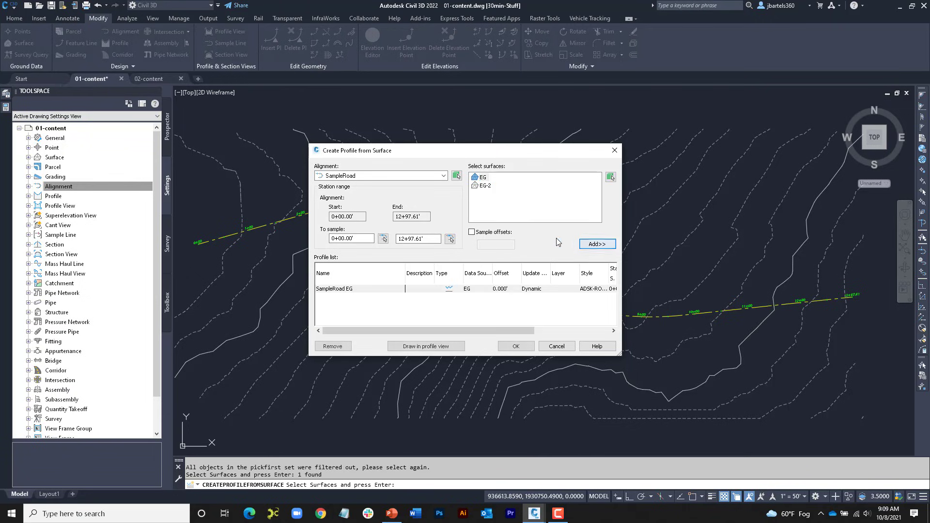
Step: Create a profile view of SampleRoad with the default settings and place it east of the contoured EG surface
{"action": "left_click", "coordinate": [443, 347]}
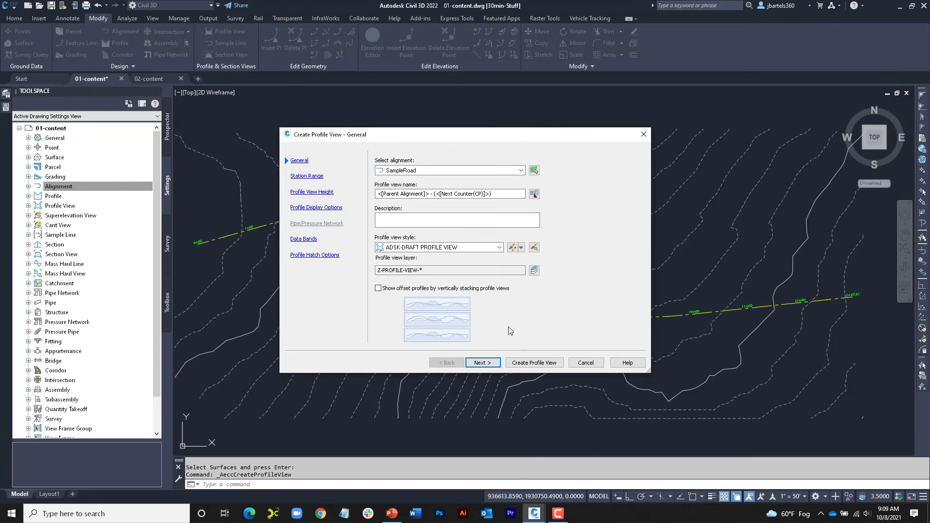
{"action": "left_click", "coordinate": [536, 360]}
{"action": "scroll", "coordinate": [525, 296], "scroll_direction": "down", "scroll_amount": 2}
{"action": "middle_click_drag", "start_coordinate": [565, 291], "coordinate": [390, 285]}
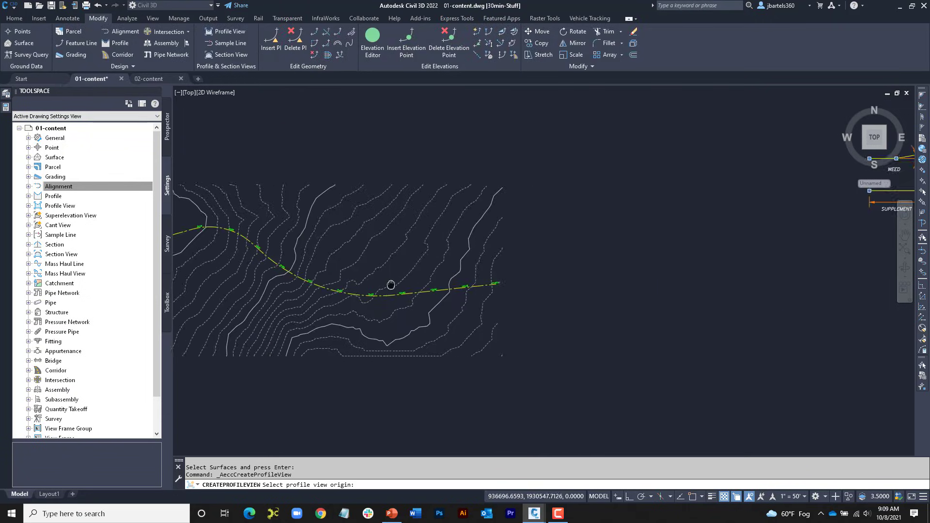
{"action": "left_click", "coordinate": [525, 344]}
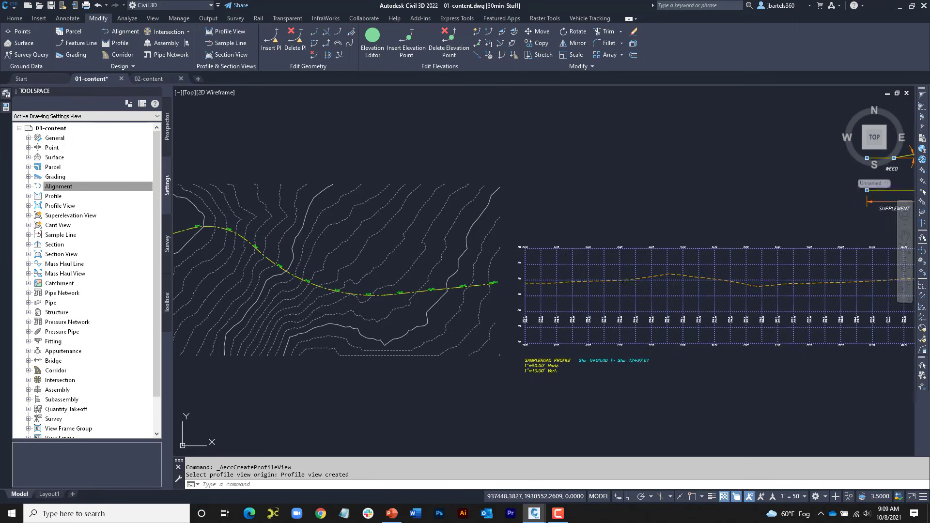
{"action": "mouse_move", "coordinate": [629, 290]}
{"action": "middle_mouse_down"}
{"action": "mouse_move", "coordinate": [539, 285]}
{"action": "mouse_move", "coordinate": [456, 301]}
{"action": "middle_mouse_up"}
{"action": "scroll", "coordinate": [543, 285], "scroll_direction": "up", "scroll_amount": 2}
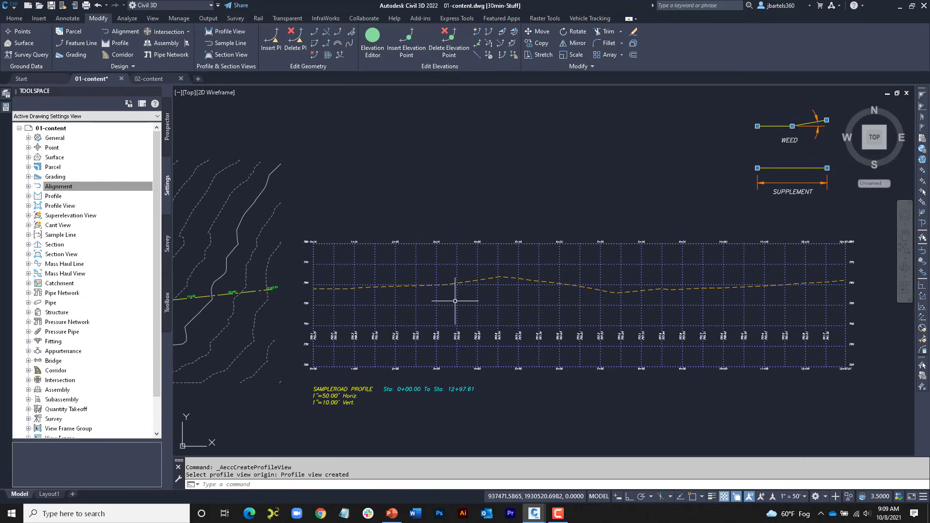
Step: Start a layout profile named <[Alignment Name]> FG in the SampleRoad profile view, with style ADSK-ROAD (PROP) and the ADSK-50H-10V FG Labels set
{"action": "mouse_move", "coordinate": [425, 297]}
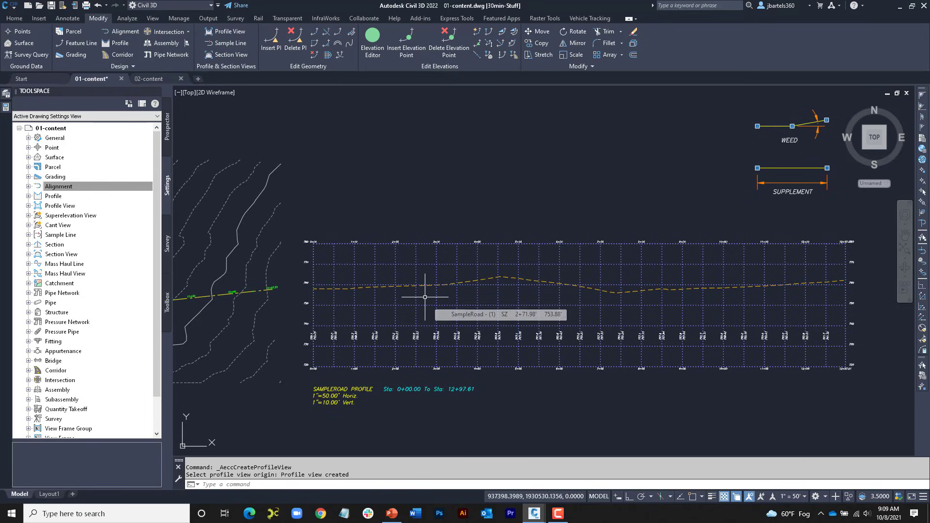
{"action": "left_click", "coordinate": [426, 272]}
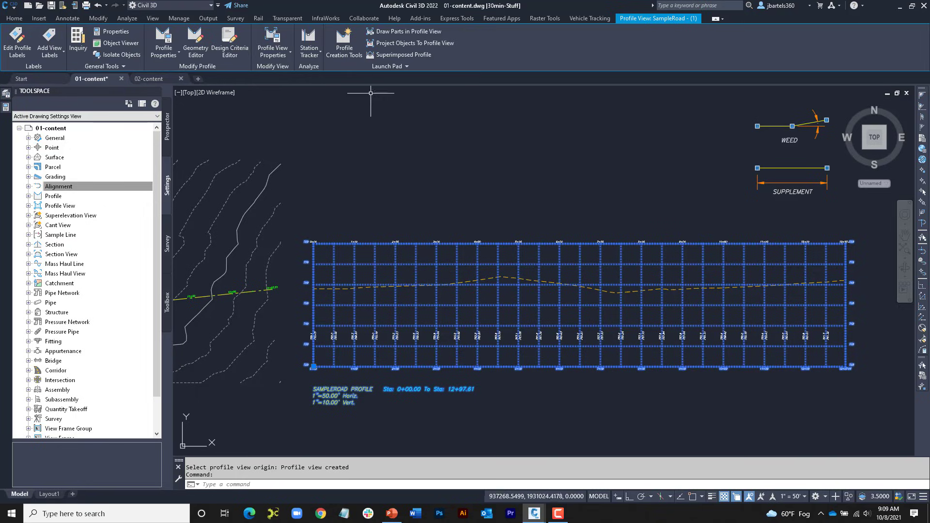
{"action": "left_click", "coordinate": [343, 48]}
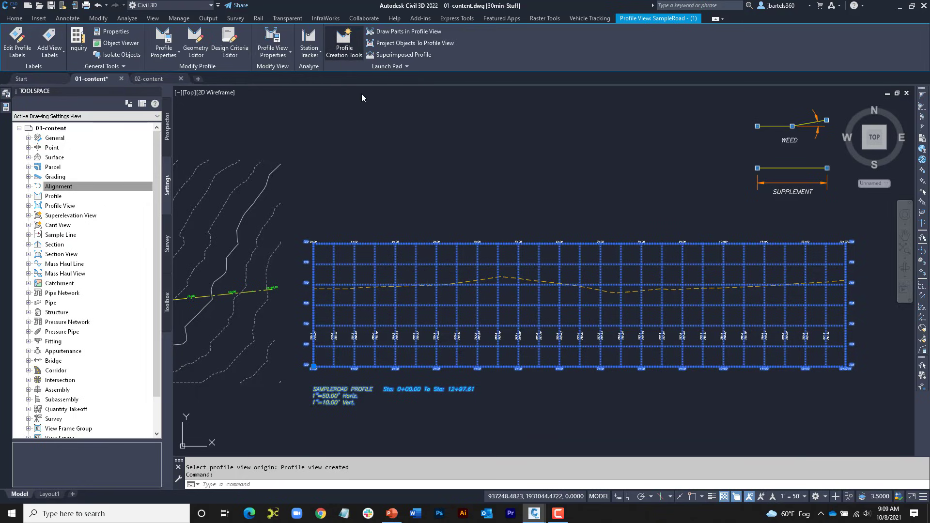
{"action": "left_click", "coordinate": [385, 174]}
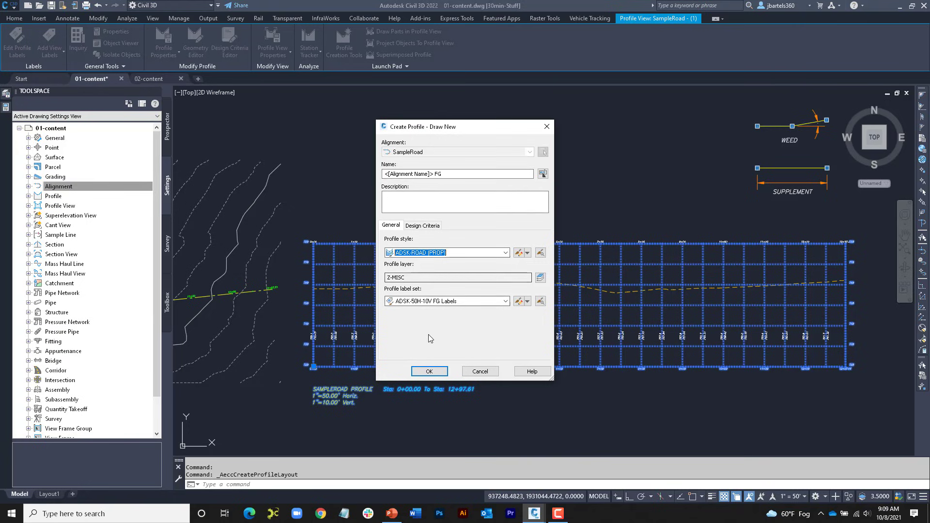
{"action": "left_click", "coordinate": [430, 371]}
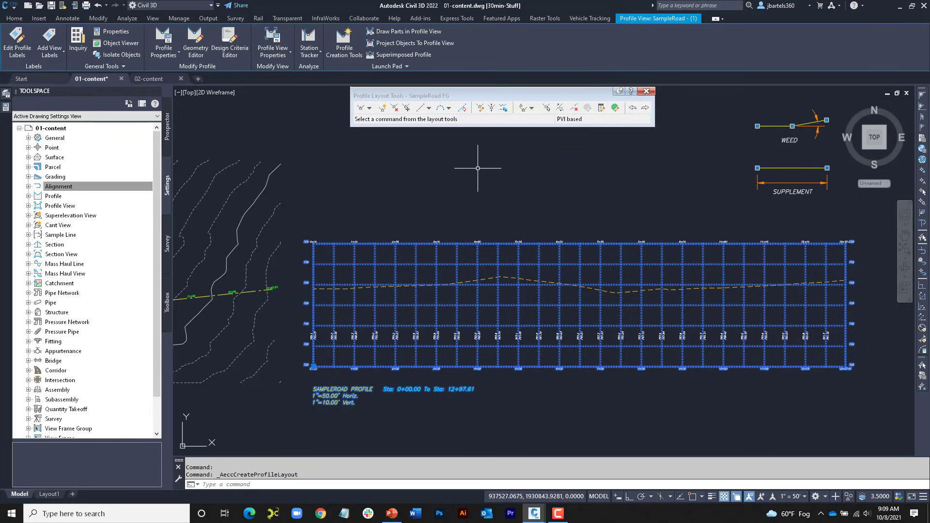
Step: Begin drawing tangents with curves for the SampleRoad FG profile, snapping the start point to the existing ground profile's first endpoint at station 0+00
{"action": "left_click", "coordinate": [369, 108]}
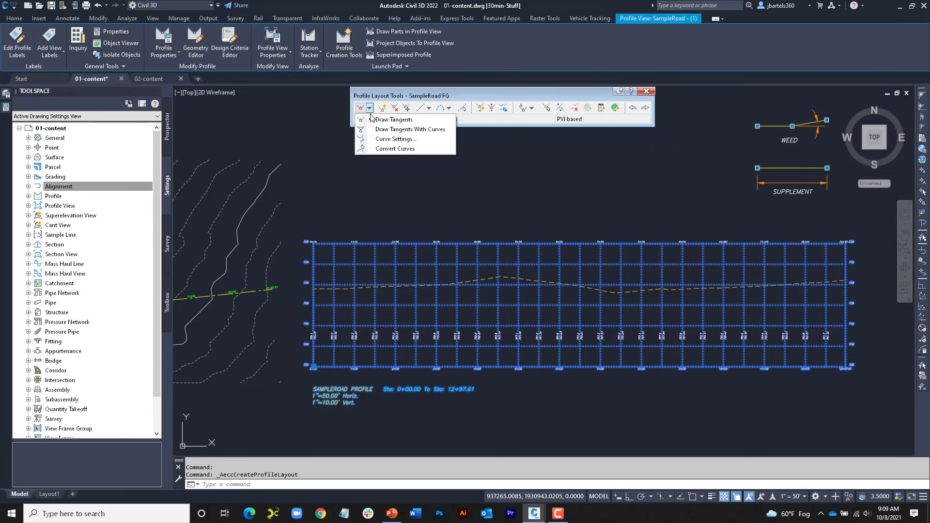
{"action": "left_click", "coordinate": [360, 129]}
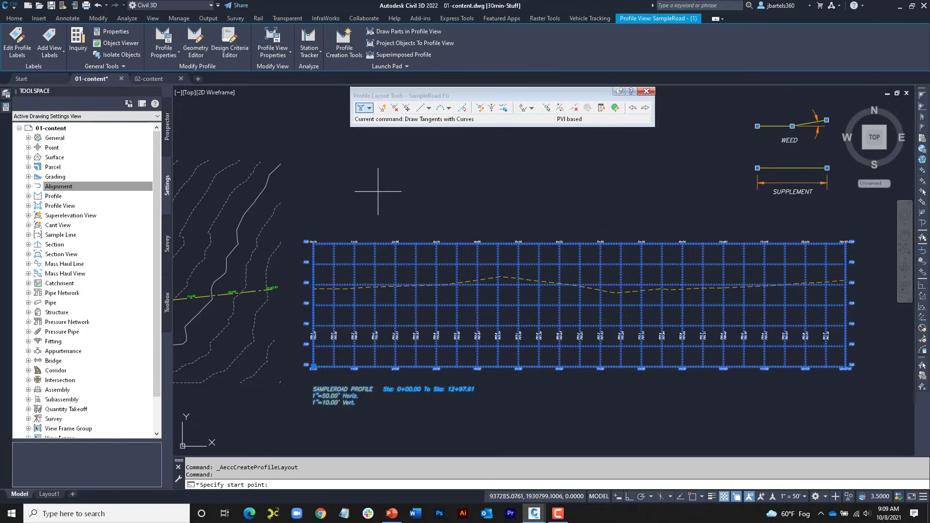
{"action": "scroll", "coordinate": [318, 288], "scroll_direction": "up", "scroll_amount": 6}
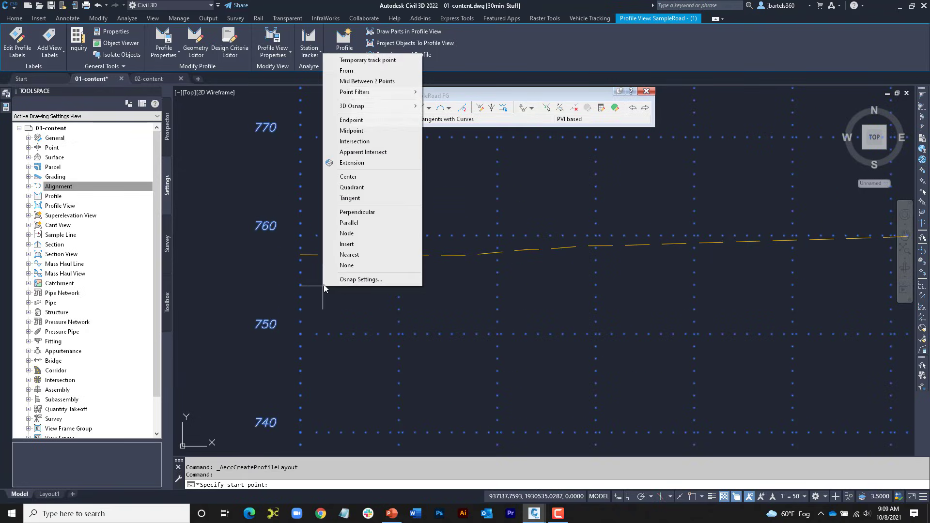
{"action": "left_click", "coordinate": [345, 119]}
{"action": "left_click", "coordinate": [300, 254]}
{"action": "scroll", "coordinate": [320, 269], "scroll_direction": "down", "scroll_amount": 5}
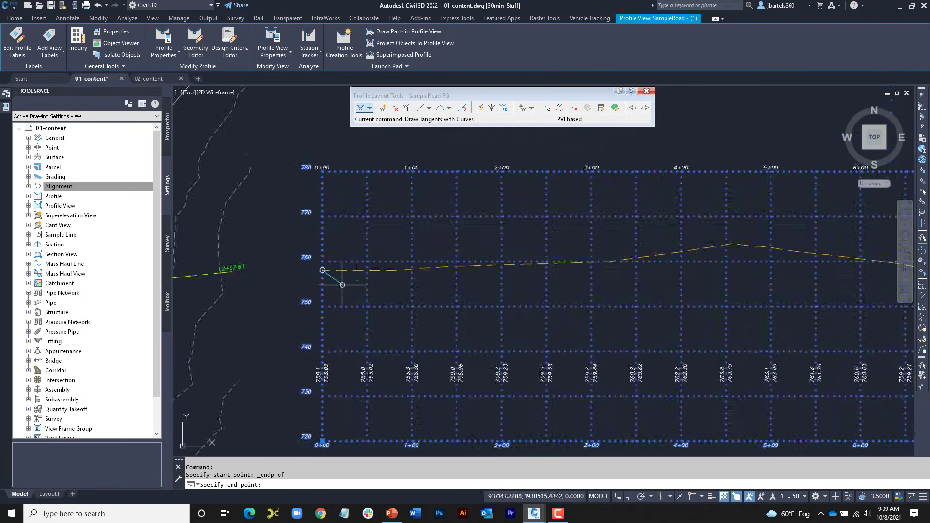
Step: Place intermediate PVIs that roughly follow the existing ground, and finish the FG profile at the ground line's far endpoint
{"action": "left_click", "coordinate": [546, 273]}
{"action": "left_click", "coordinate": [648, 246]}
{"action": "middle_click_drag", "start_coordinate": [648, 247], "coordinate": [380, 225]}
{"action": "left_click", "coordinate": [577, 262]}
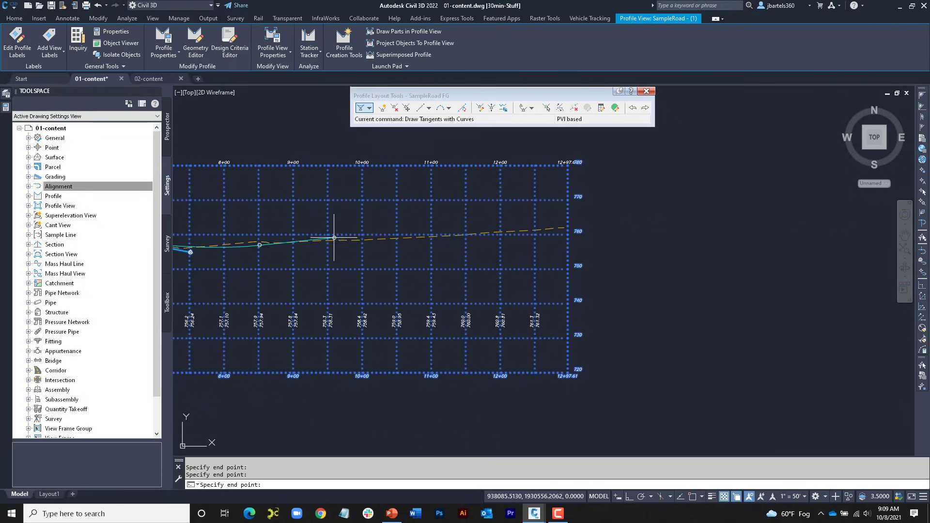
{"action": "scroll", "coordinate": [536, 229], "scroll_direction": "up", "scroll_amount": 5}
{"action": "right_click", "coordinate": [548, 208], "text": "shift"}
{"action": "left_click", "coordinate": [576, 275]}
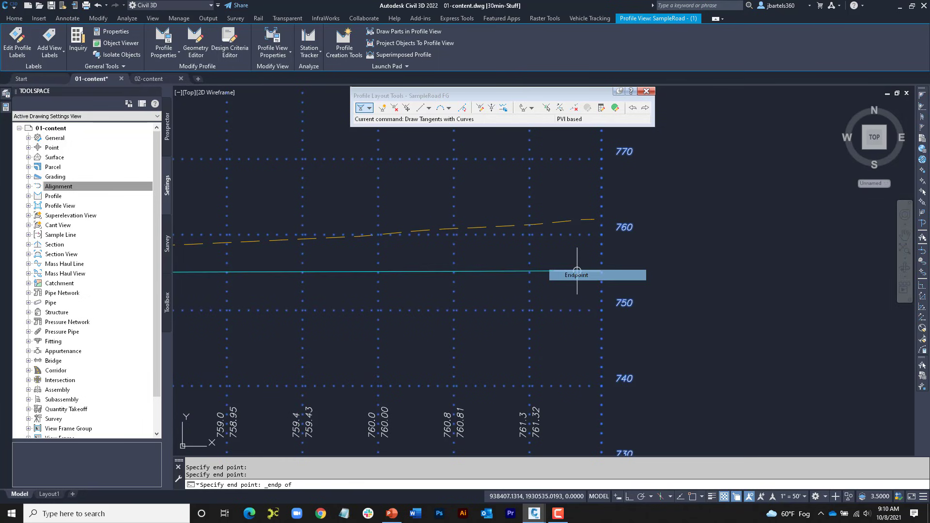
{"action": "left_click", "coordinate": [591, 219]}
{"action": "scroll", "coordinate": [559, 258], "scroll_direction": "down", "scroll_amount": 6}
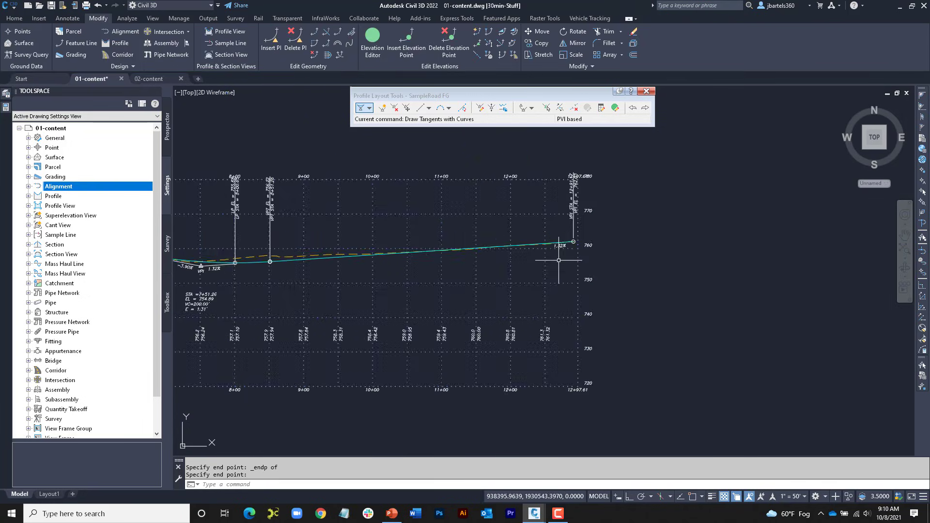
{"action": "scroll", "coordinate": [460, 275], "scroll_direction": "up", "scroll_amount": 3}
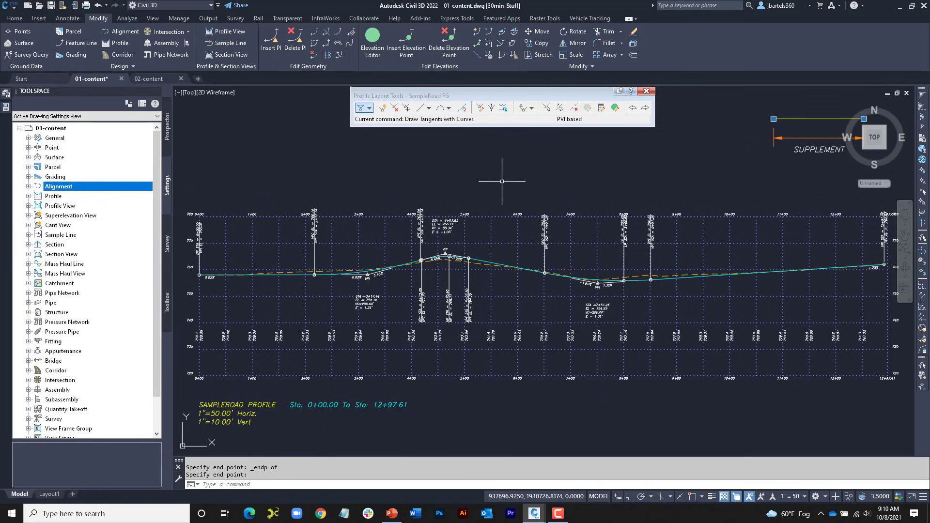
Step: Close the profile layout tools and delete the drawn FG profile from the SampleRoad profile view
{"action": "left_click", "coordinate": [647, 92]}
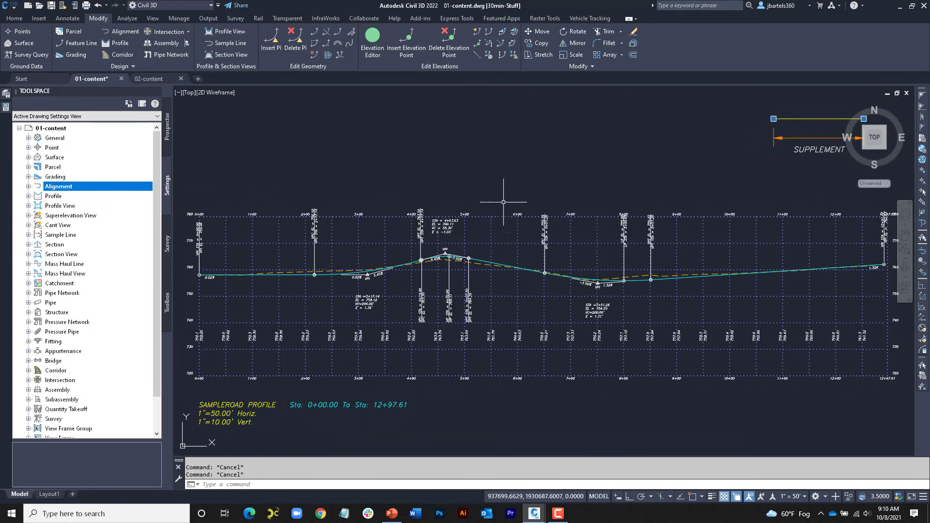
{"action": "left_click", "coordinate": [480, 260]}
{"action": "key", "text": "Delete"}
{"action": "scroll", "coordinate": [492, 236], "scroll_direction": "down", "scroll_amount": 1}
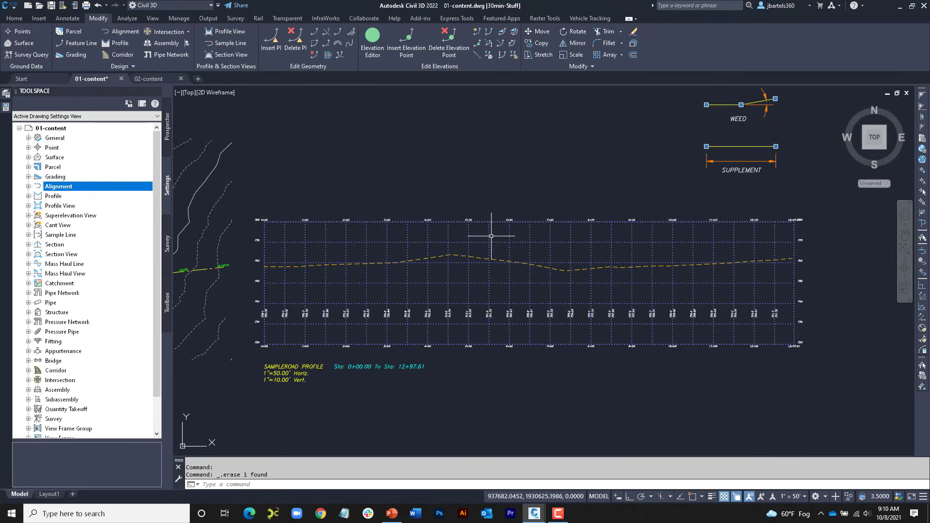
{"action": "middle_click_drag", "start_coordinate": [492, 236], "coordinate": [469, 258]}
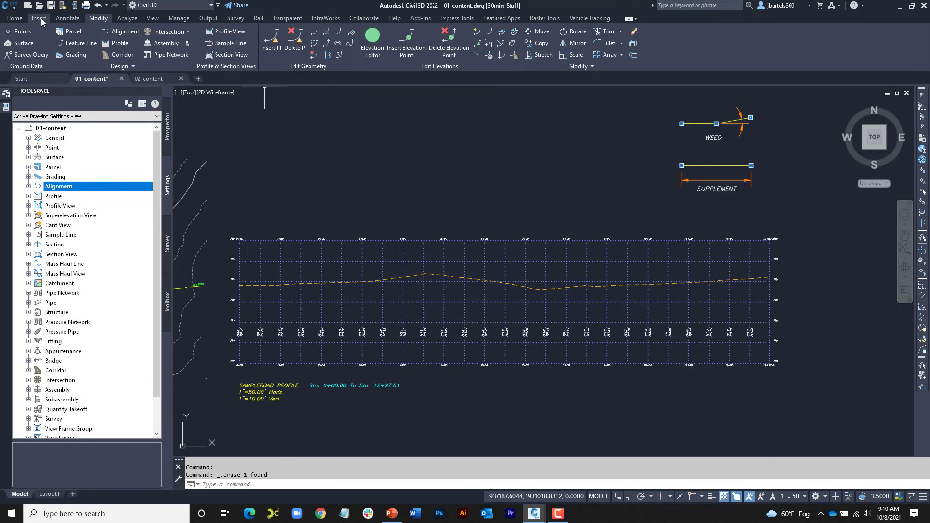
Step: Start a best fit profile in the SampleRoad profile view, with Surface profile as the input type
{"action": "left_click", "coordinate": [14, 18]}
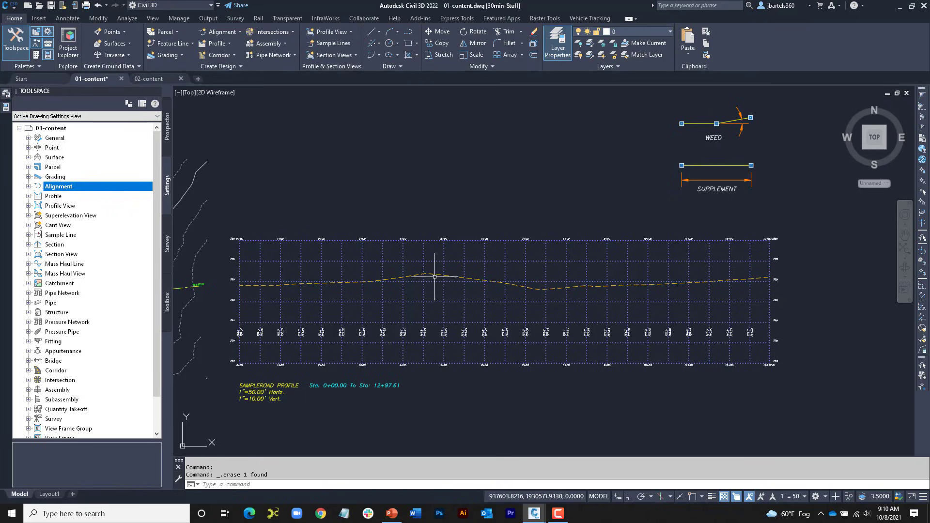
{"action": "mouse_move", "coordinate": [434, 279]}
{"action": "mouse_move", "coordinate": [390, 176]}
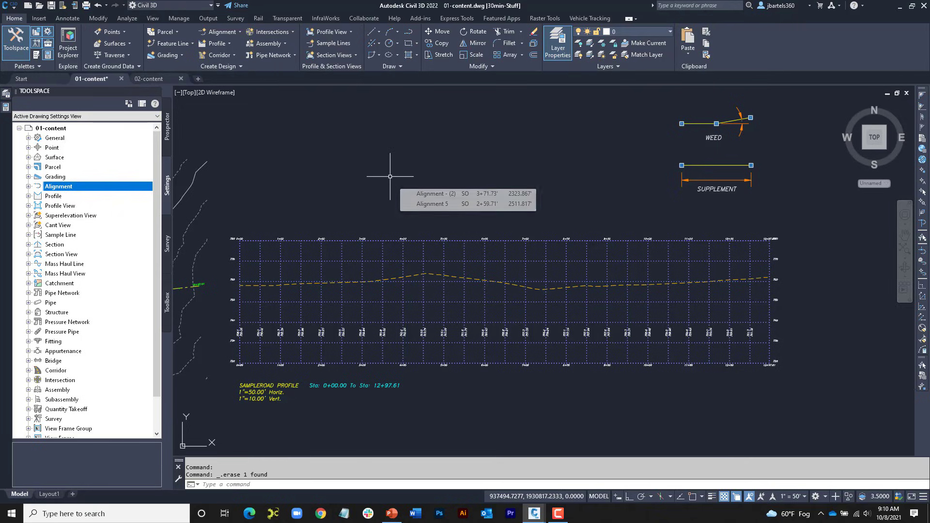
{"action": "left_click", "coordinate": [222, 45]}
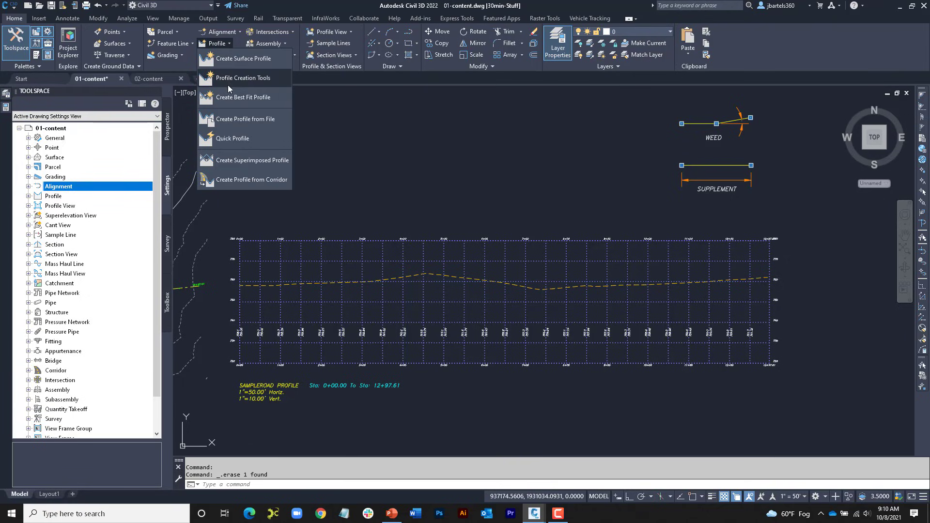
{"action": "left_click", "coordinate": [230, 99]}
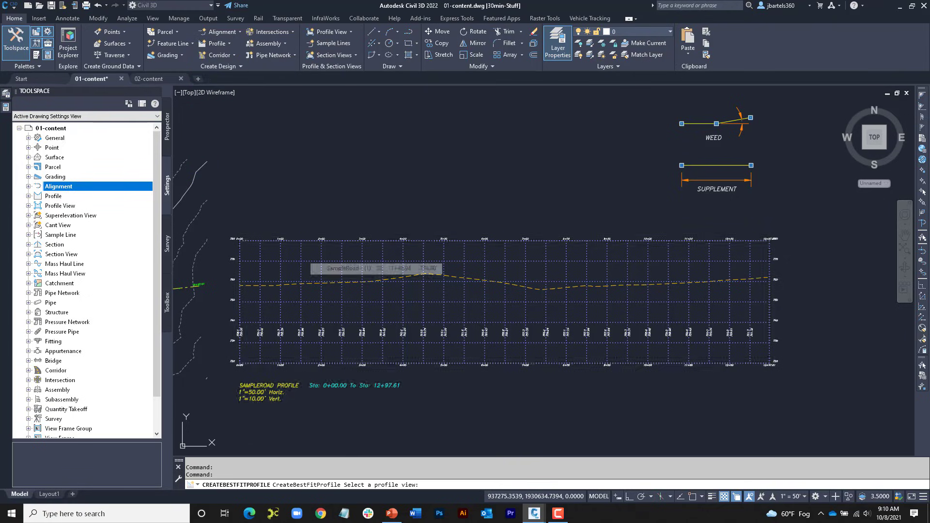
{"action": "left_click", "coordinate": [305, 257]}
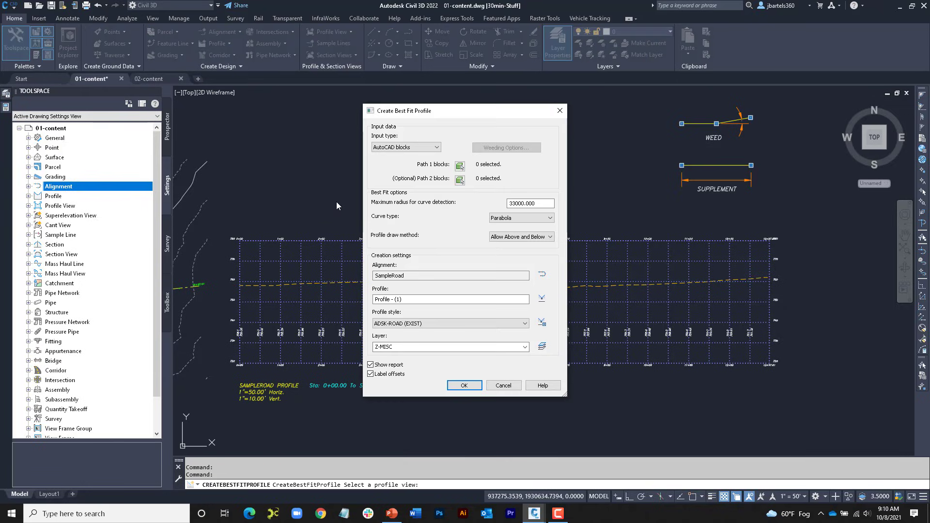
{"action": "left_click", "coordinate": [436, 149]}
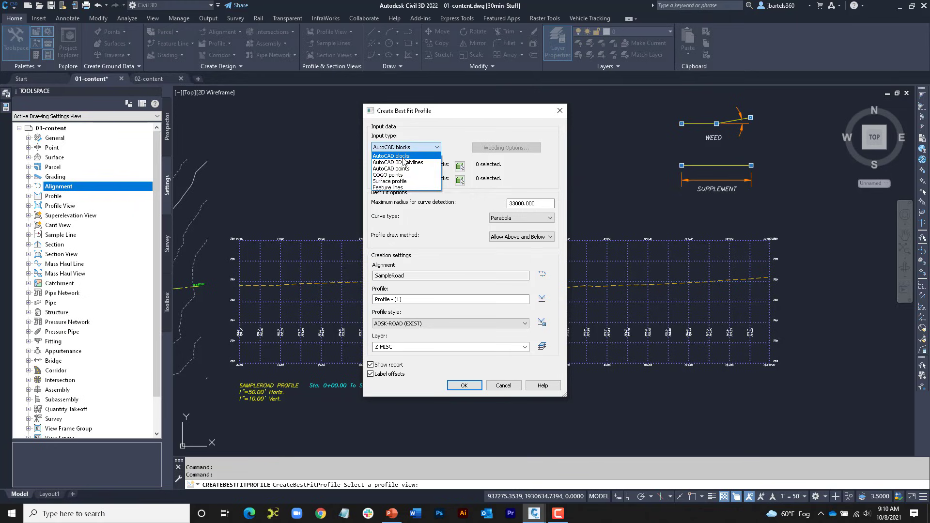
{"action": "left_click", "coordinate": [405, 181]}
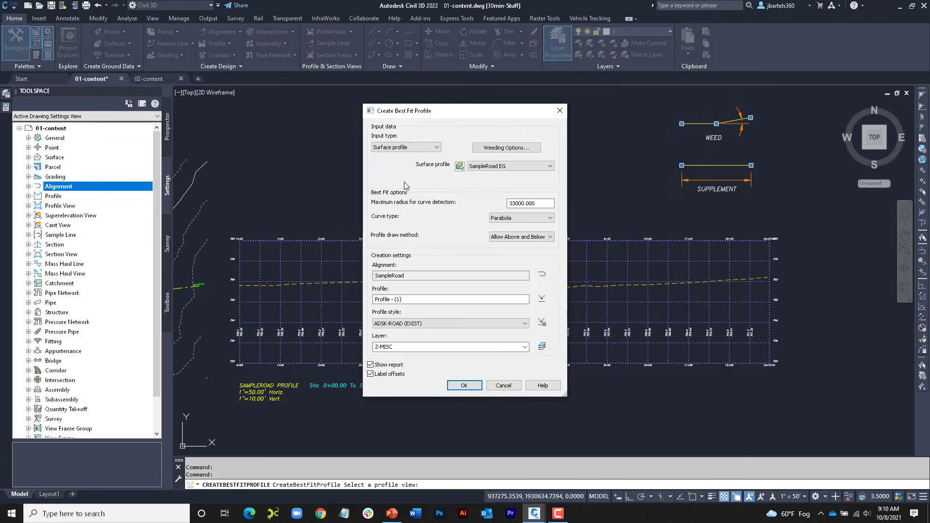
Step: In the best fit weeding options, enable only Weed, with an angle tolerance of 0.1000
{"action": "left_click", "coordinate": [503, 151]}
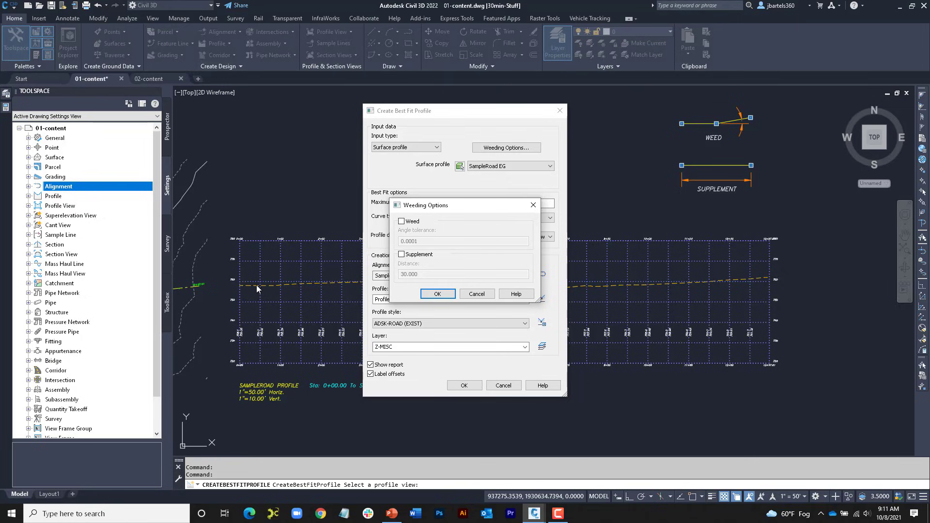
{"action": "left_click", "coordinate": [401, 222]}
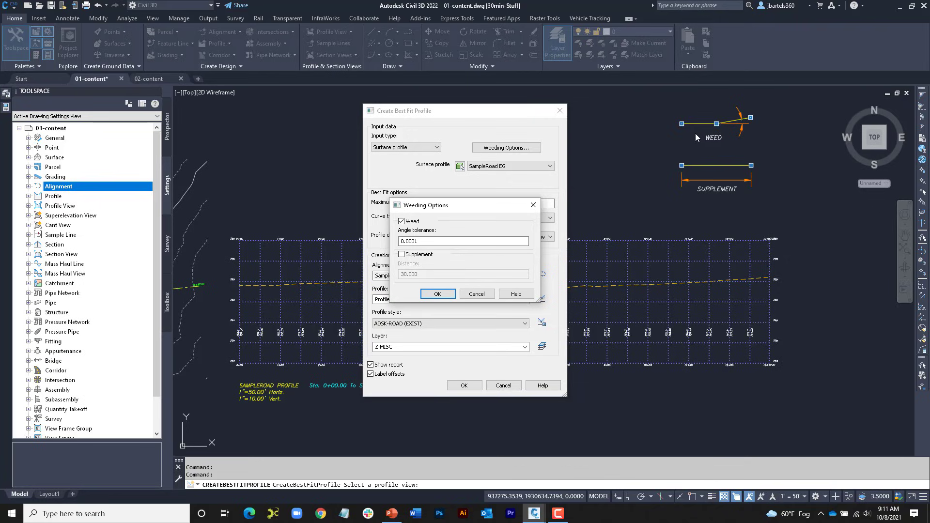
{"action": "left_click", "coordinate": [438, 241]}
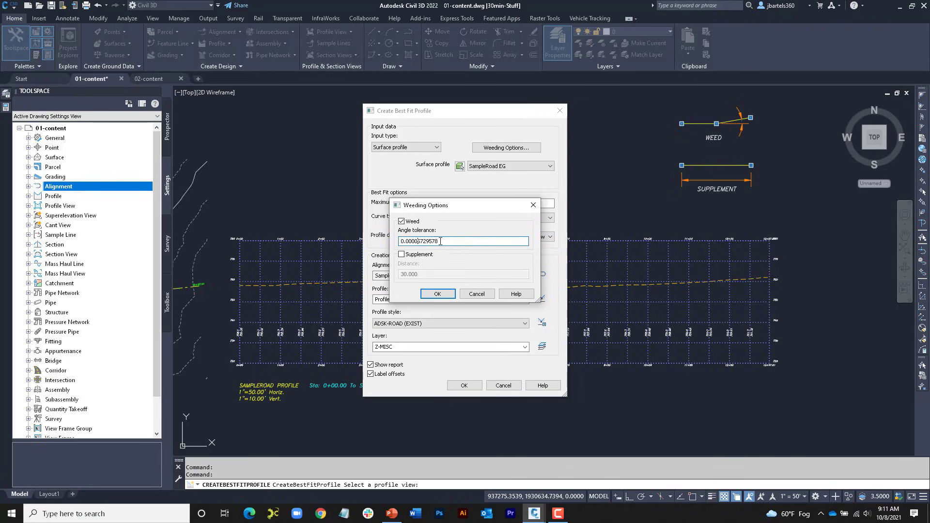
{"action": "left_click_drag", "start_coordinate": [438, 242], "coordinate": [409, 242]}
{"action": "type", "text": "1"}
{"action": "left_click", "coordinate": [401, 255]}
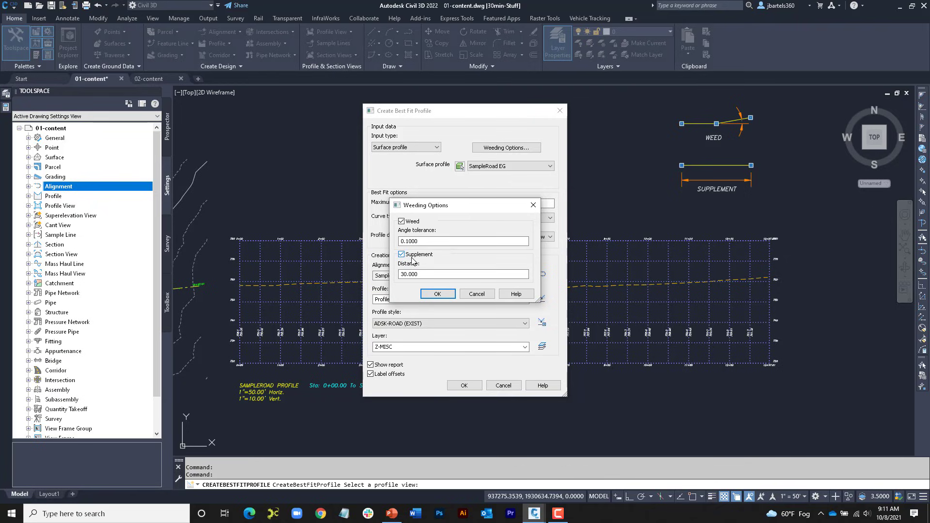
{"action": "left_click", "coordinate": [418, 274]}
{"action": "left_click", "coordinate": [402, 255]}
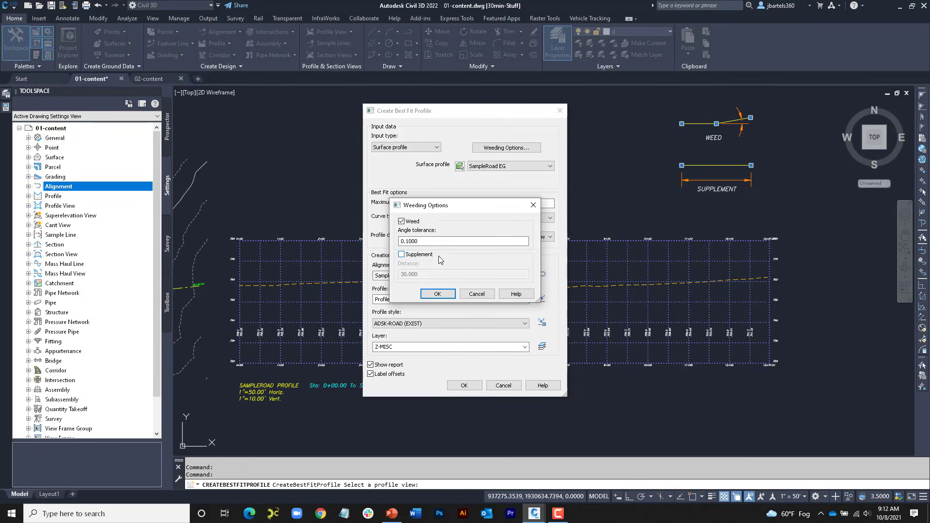
{"action": "left_click", "coordinate": [438, 294]}
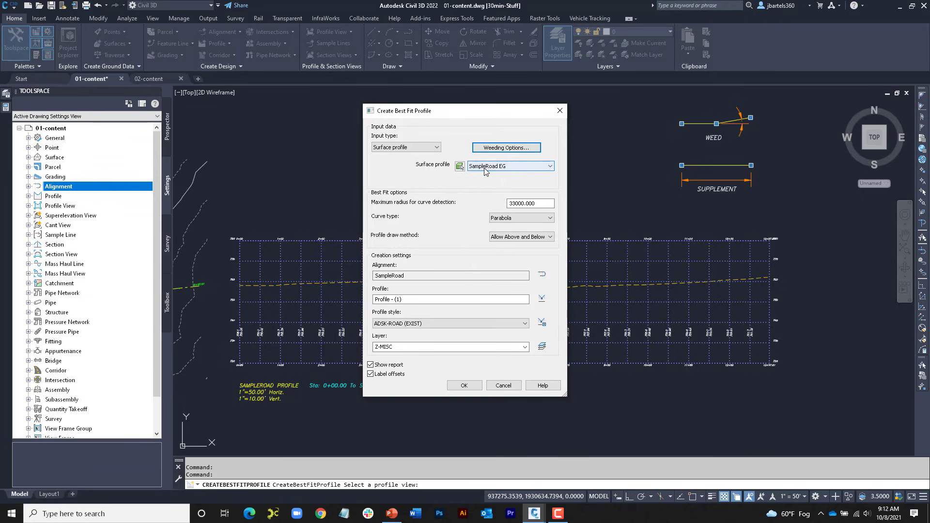
Step: Create the best fit profile from SampleRoad EG with profile style ADSK-ROAD (PROP) and the report turned off
{"action": "left_click", "coordinate": [513, 166]}
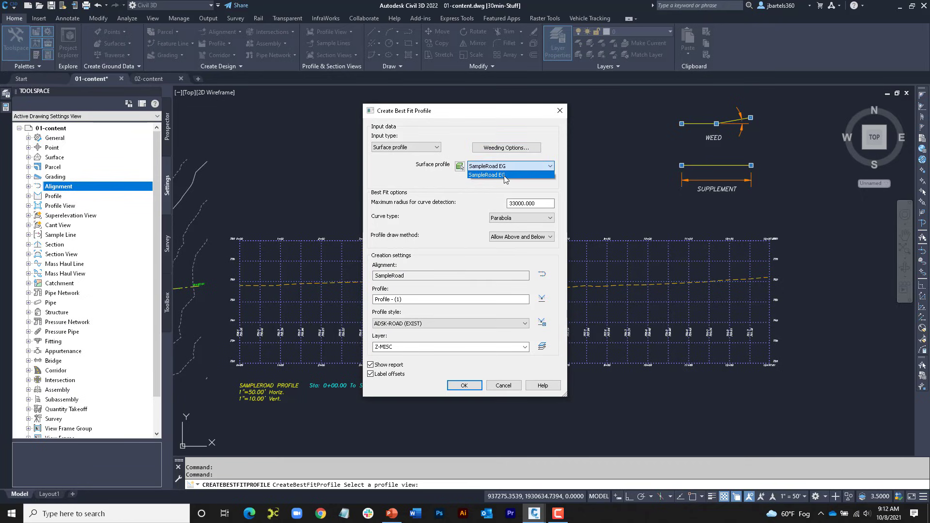
{"action": "left_click", "coordinate": [534, 176]}
{"action": "left_click", "coordinate": [529, 204]}
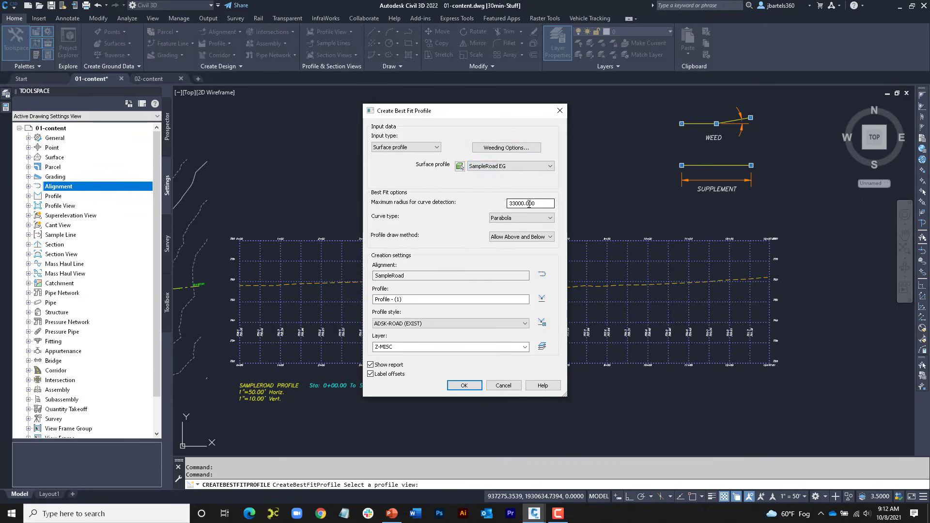
{"action": "left_click_drag", "start_coordinate": [539, 203], "coordinate": [507, 203]}
{"action": "left_click", "coordinate": [424, 324]}
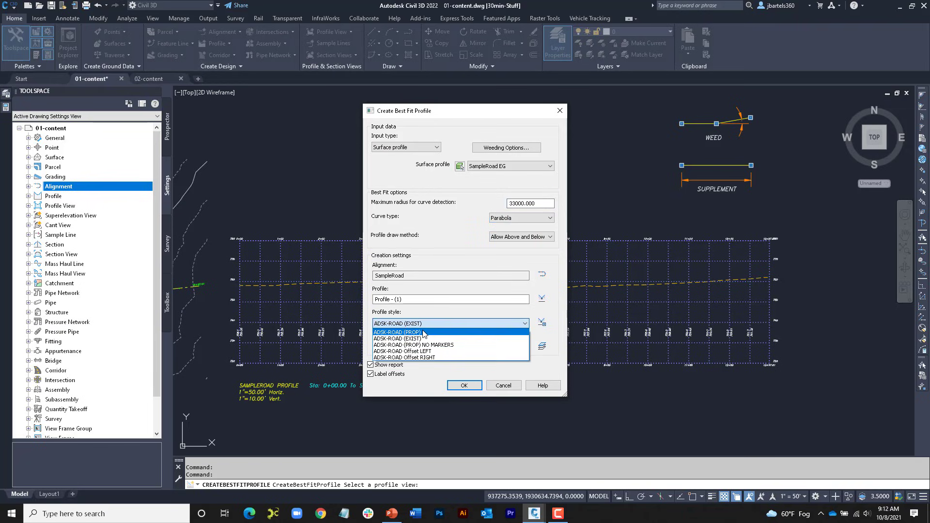
{"action": "left_click", "coordinate": [423, 332]}
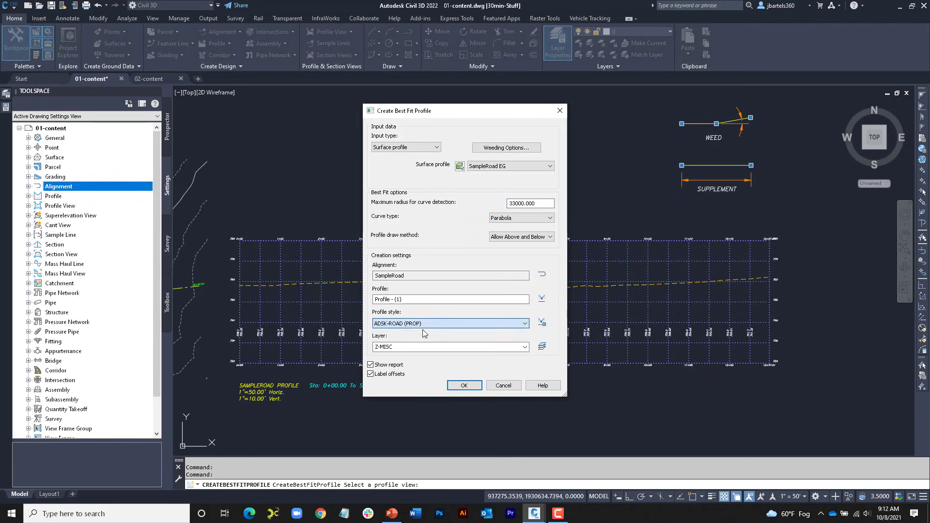
{"action": "left_click", "coordinate": [371, 364]}
{"action": "left_click", "coordinate": [453, 387]}
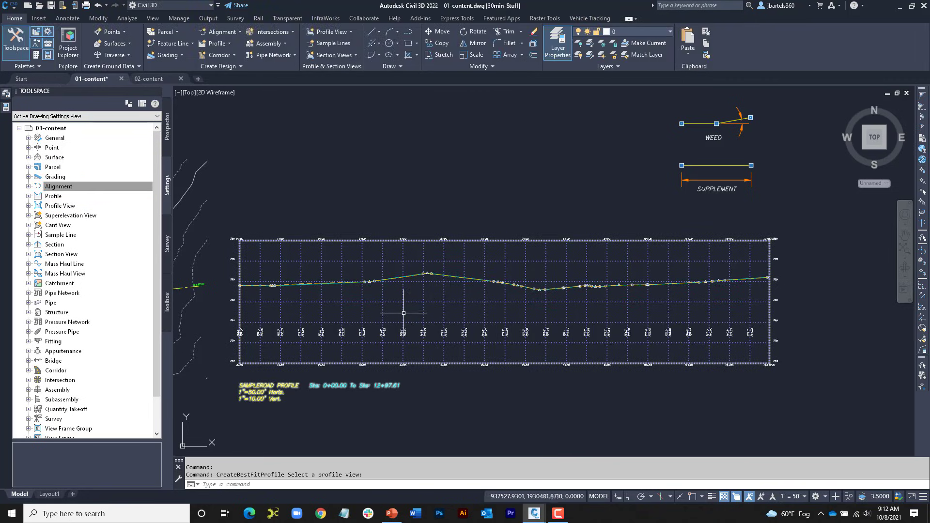
Step: Inspect the best fit profile along SampleRoad, open its geometry for editing and review its PVIs in the profile entities grid
{"action": "scroll", "coordinate": [261, 280], "scroll_direction": "up", "scroll_amount": 5}
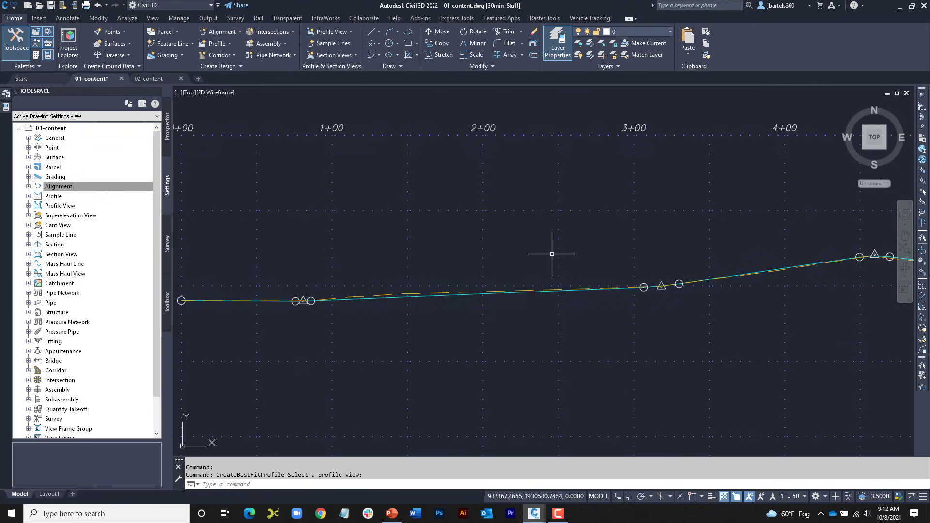
{"action": "middle_click_drag", "start_coordinate": [551, 251], "coordinate": [274, 249]}
{"action": "middle_click_drag", "start_coordinate": [650, 243], "coordinate": [373, 220]}
{"action": "middle_click_drag", "start_coordinate": [655, 243], "coordinate": [377, 238]}
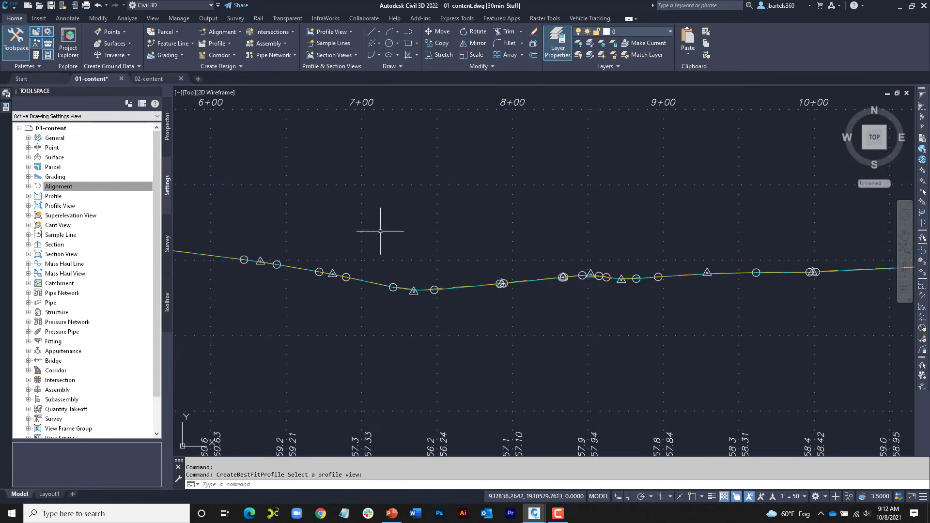
{"action": "scroll", "coordinate": [486, 259], "scroll_direction": "up", "scroll_amount": 4}
{"action": "left_click", "coordinate": [468, 315]}
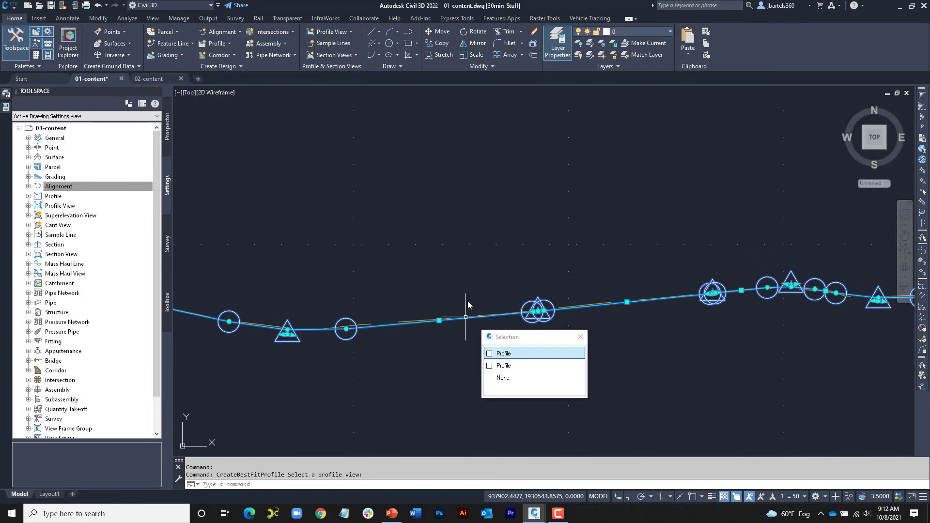
{"action": "scroll", "coordinate": [499, 270], "scroll_direction": "down", "scroll_amount": 3}
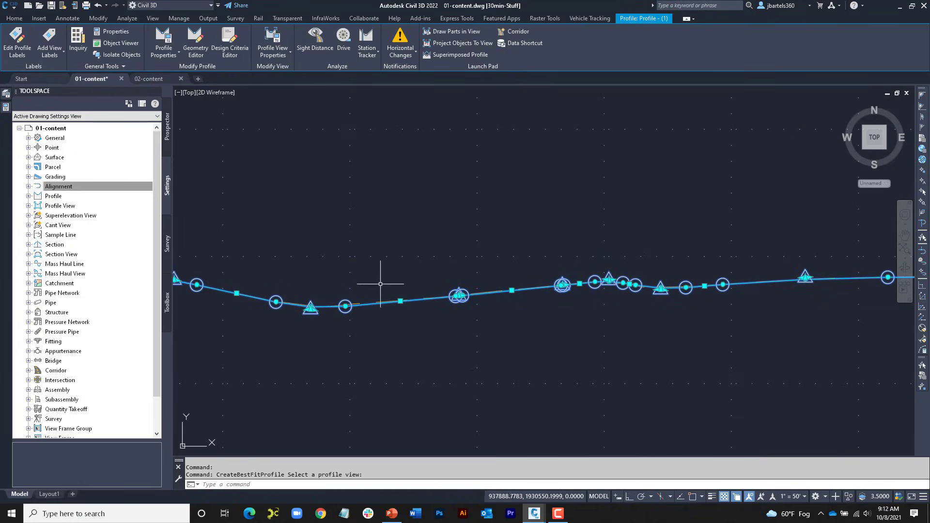
{"action": "left_click", "coordinate": [196, 43]}
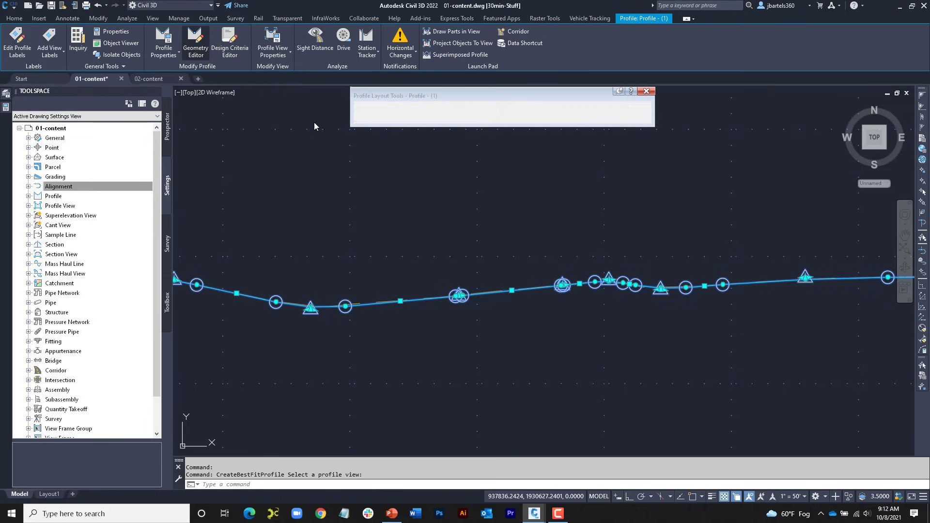
{"action": "left_click", "coordinate": [615, 107]}
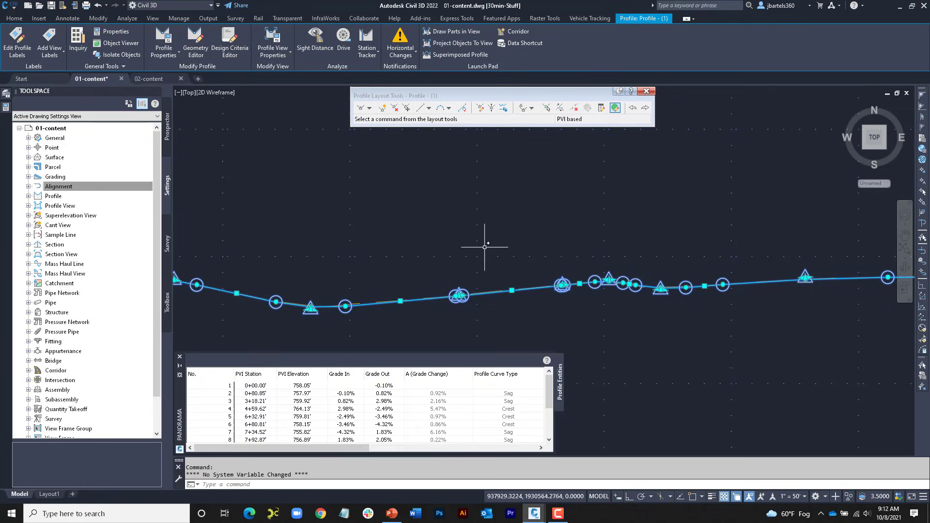
{"action": "left_click", "coordinate": [179, 357]}
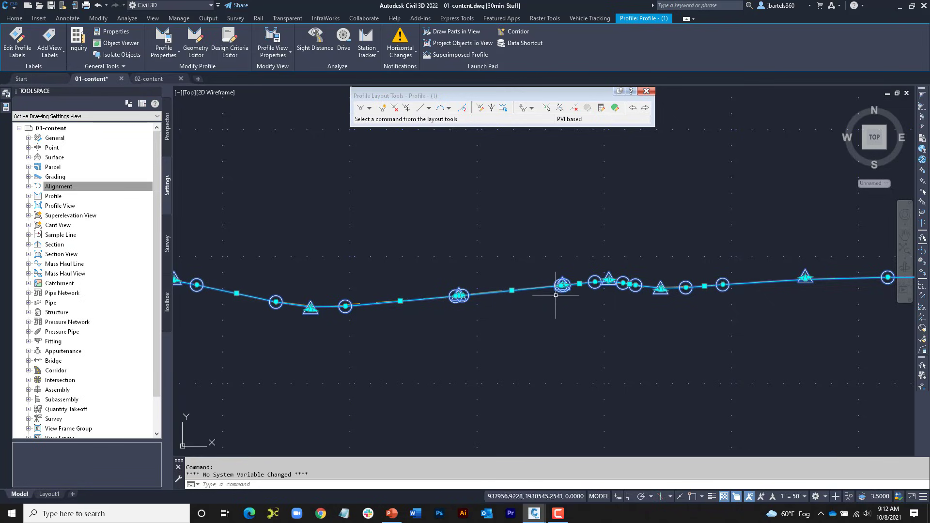
Step: Delete the best fit profile's PVIs near stations 7+93 and 8+34 and the two PVIs between 10+00 and the profile's end
{"action": "left_click", "coordinate": [394, 108]}
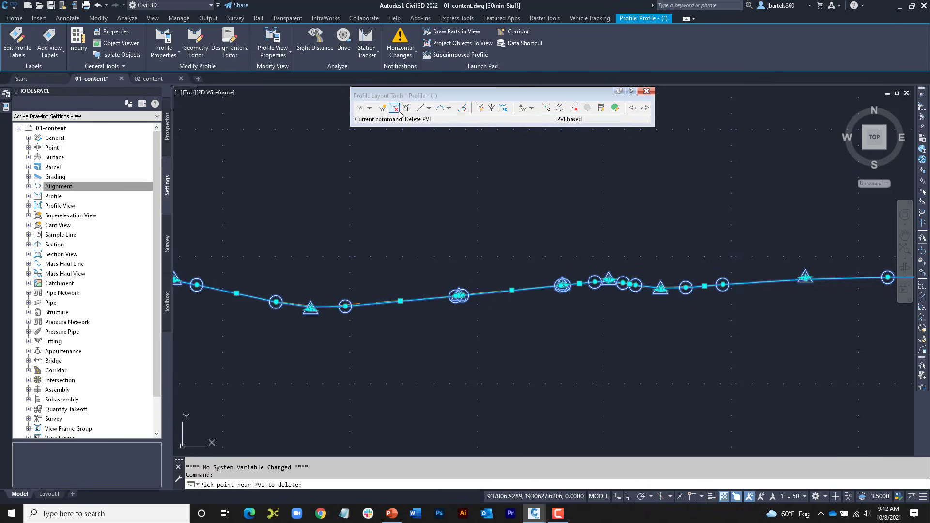
{"action": "left_click", "coordinate": [455, 277]}
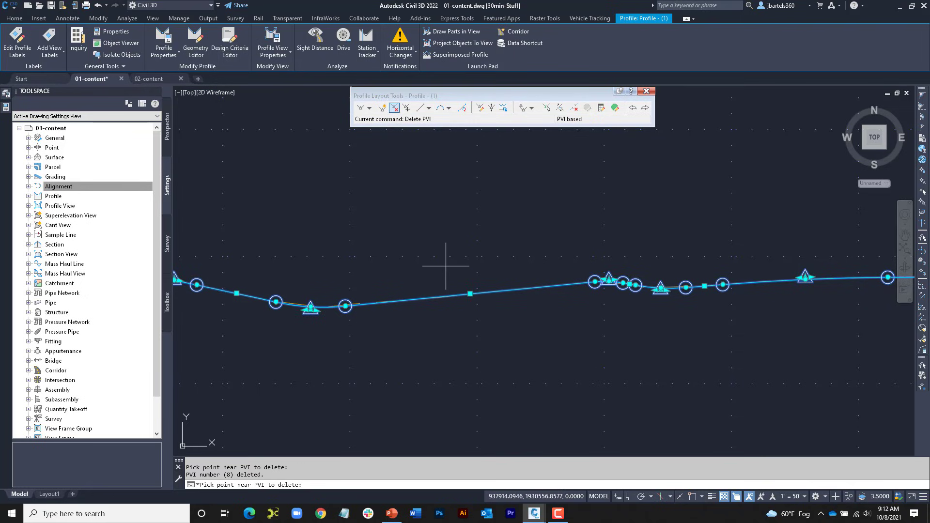
{"action": "scroll", "coordinate": [602, 249], "scroll_direction": "down", "scroll_amount": 3}
{"action": "mouse_move", "coordinate": [602, 249]}
{"action": "middle_mouse_down"}
{"action": "mouse_move", "coordinate": [478, 235]}
{"action": "mouse_move", "coordinate": [304, 256]}
{"action": "middle_mouse_up"}
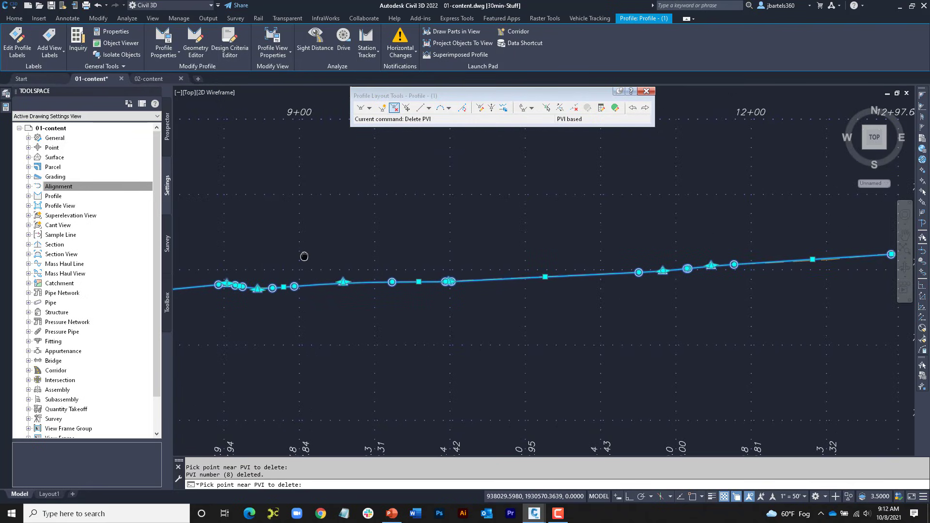
{"action": "scroll", "coordinate": [513, 266], "scroll_direction": "up", "scroll_amount": 5}
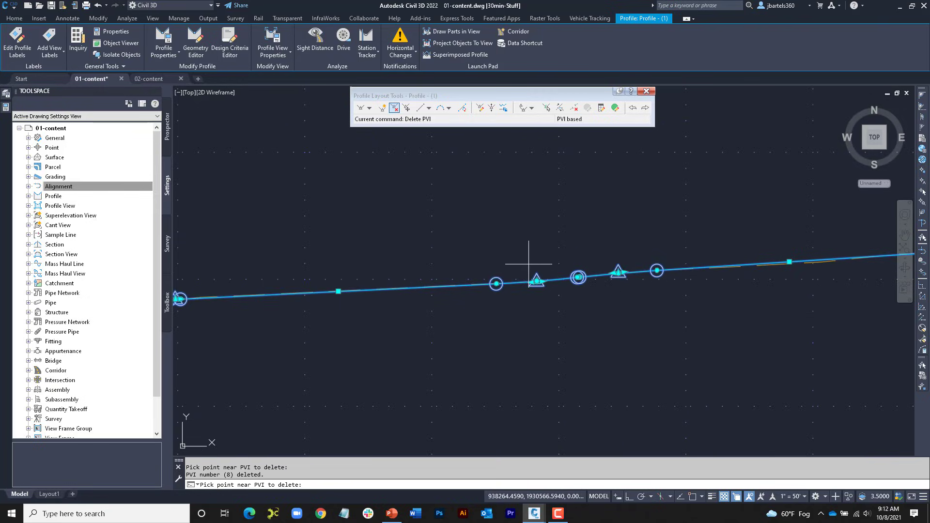
{"action": "left_click", "coordinate": [533, 265]}
{"action": "scroll", "coordinate": [559, 257], "scroll_direction": "down", "scroll_amount": 2}
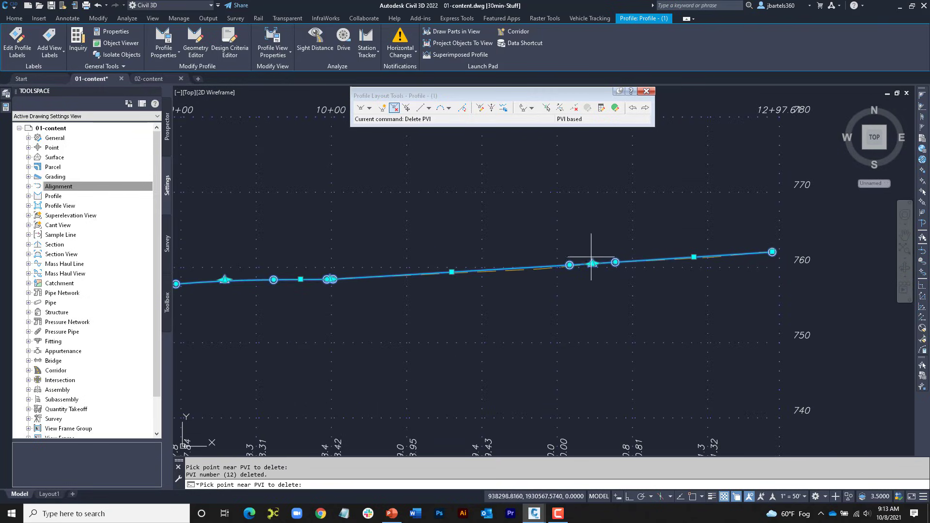
{"action": "middle_click_drag", "start_coordinate": [467, 292], "coordinate": [707, 286]}
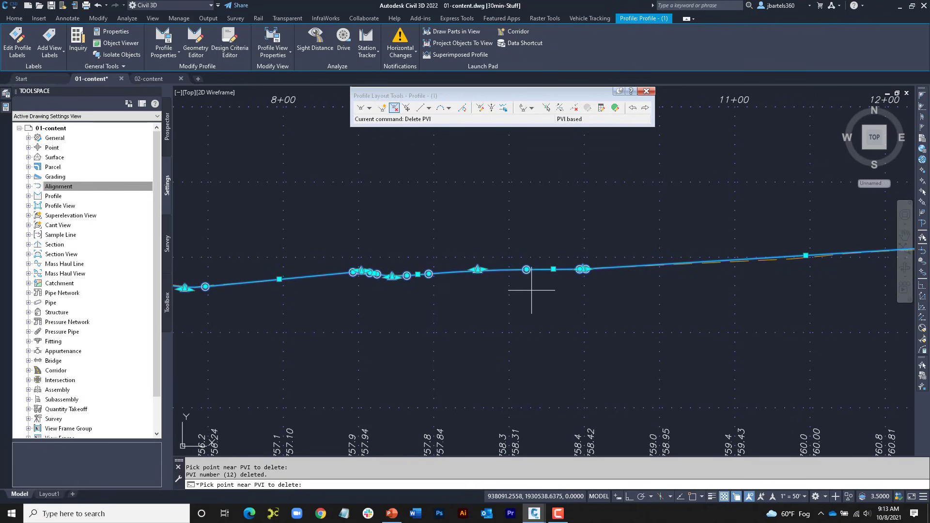
{"action": "scroll", "coordinate": [532, 290], "scroll_direction": "down", "scroll_amount": 2}
{"action": "middle_click_drag", "start_coordinate": [515, 307], "coordinate": [579, 298]}
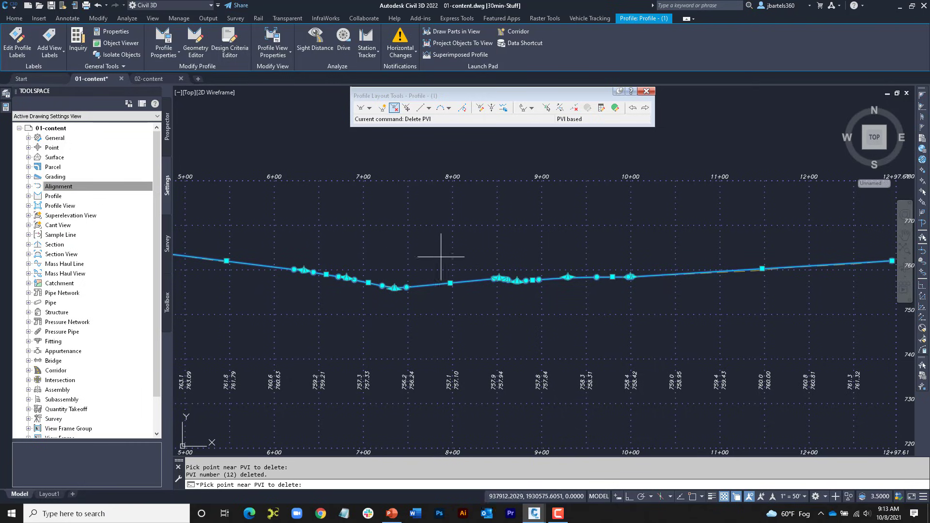
Step: Review the available tangent and vertical curve creation options, including the best fit types, and close the profile layout tools
{"action": "left_click", "coordinate": [430, 108]}
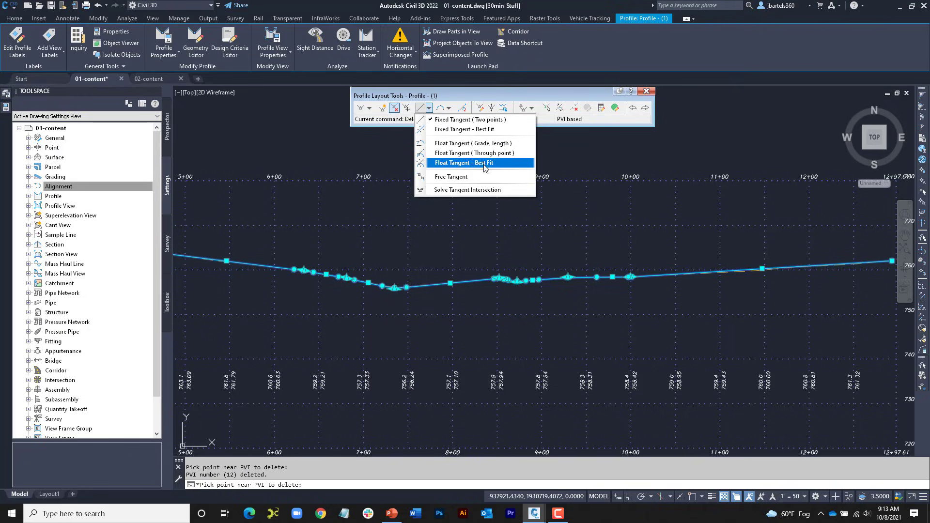
{"action": "left_click", "coordinate": [449, 108]}
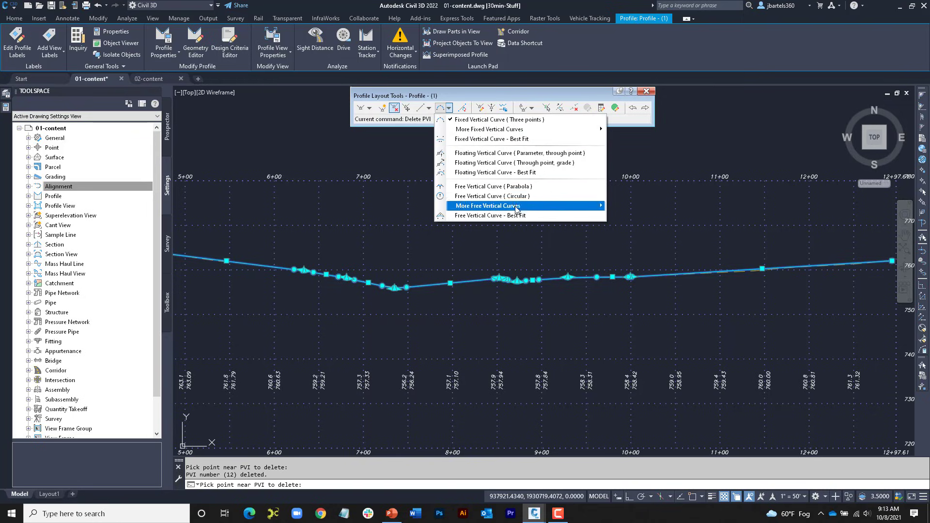
{"action": "left_click", "coordinate": [648, 93]}
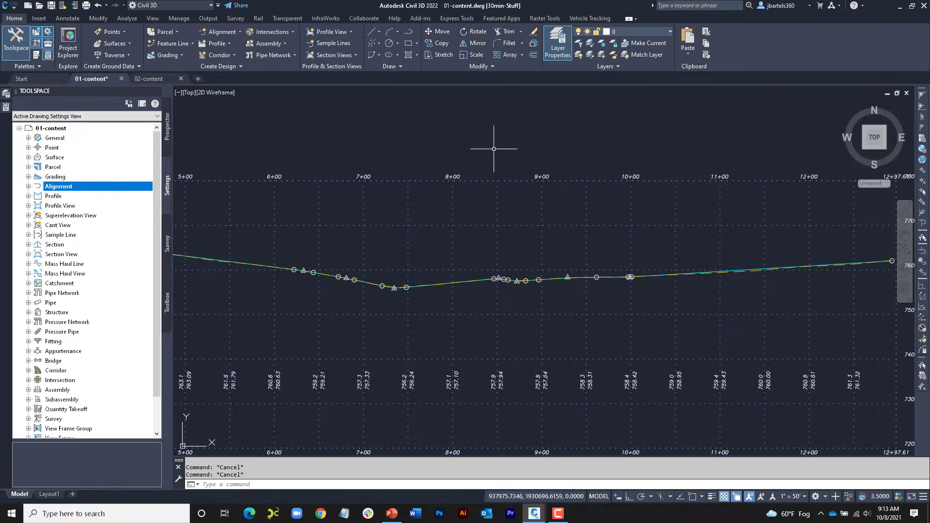
Step: Open the Main Street alignment's properties and enable criteria-based design in its design criteria
{"action": "scroll", "coordinate": [502, 166], "scroll_direction": "down", "scroll_amount": 5}
{"action": "middle_click_drag", "start_coordinate": [433, 270], "coordinate": [671, 92]}
{"action": "middle_click_drag", "start_coordinate": [424, 287], "coordinate": [649, 147]}
{"action": "scroll", "coordinate": [442, 214], "scroll_direction": "up", "scroll_amount": 3}
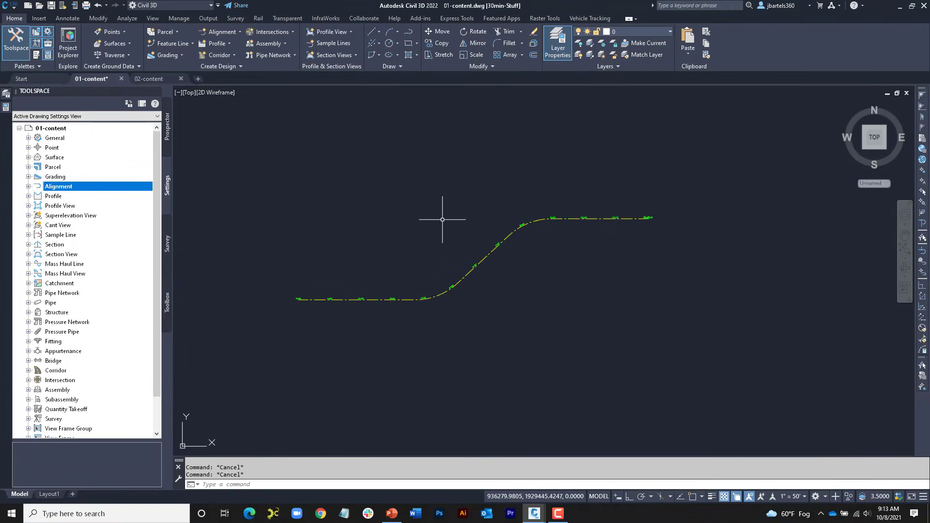
{"action": "middle_click_drag", "start_coordinate": [442, 222], "coordinate": [443, 212]}
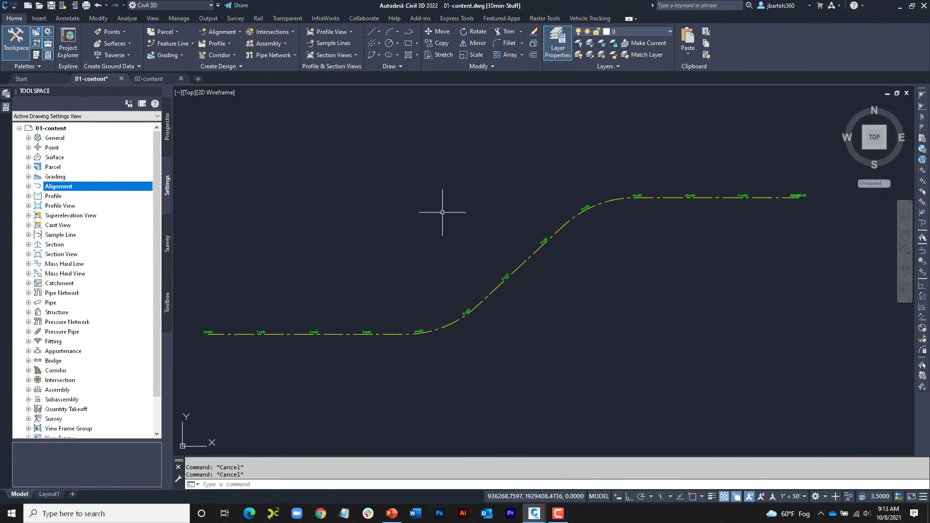
{"action": "left_click", "coordinate": [332, 334]}
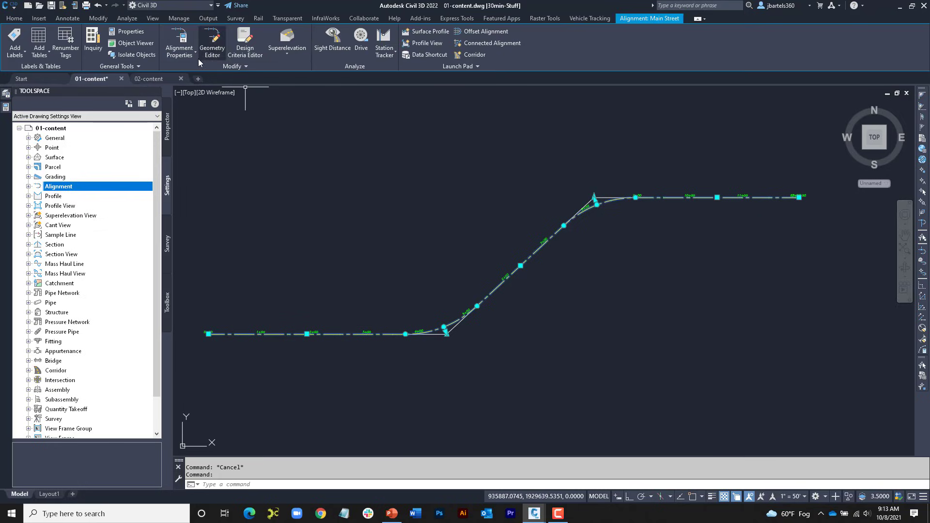
{"action": "left_click", "coordinate": [184, 45]}
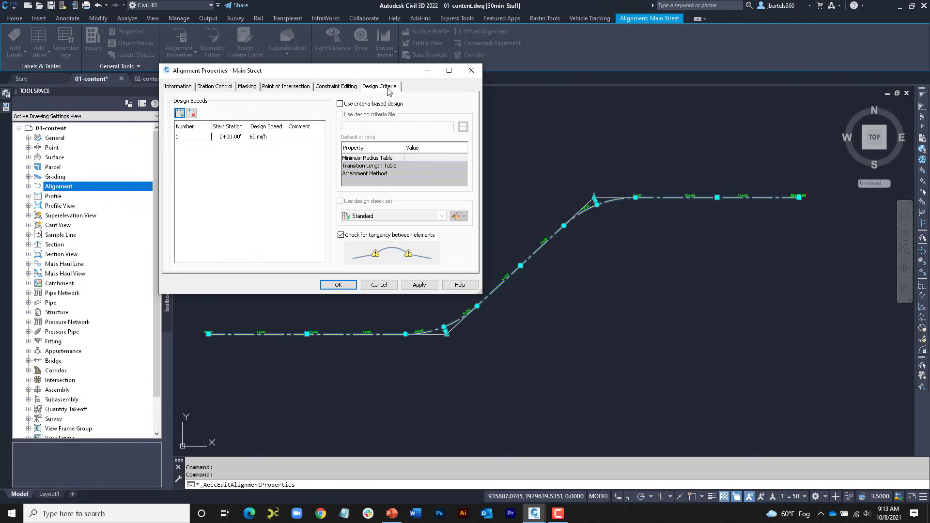
{"action": "left_click", "coordinate": [340, 104]}
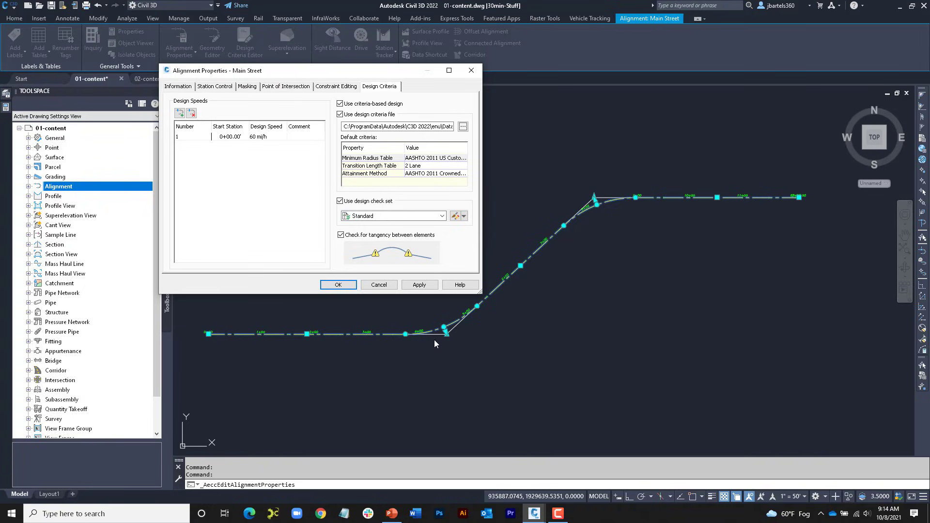
Step: Discard the pending design criteria changes to the Main Street alignment and deselect it
{"action": "left_click", "coordinate": [379, 285]}
{"action": "key", "text": "Escape"}
{"action": "key", "text": "Escape"}
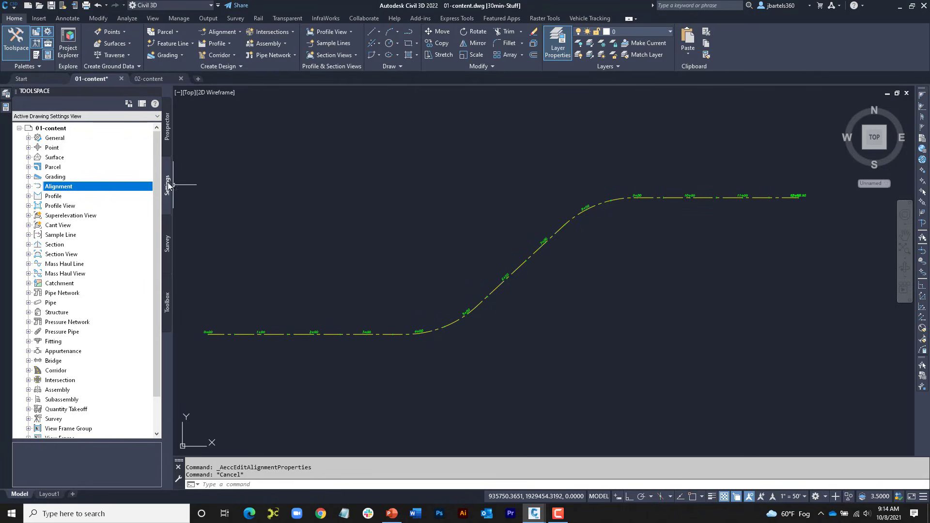
Step: Start a new line design check in the alignment settings and name it "> or equal 150' tangent required"
{"action": "left_click", "coordinate": [28, 187]}
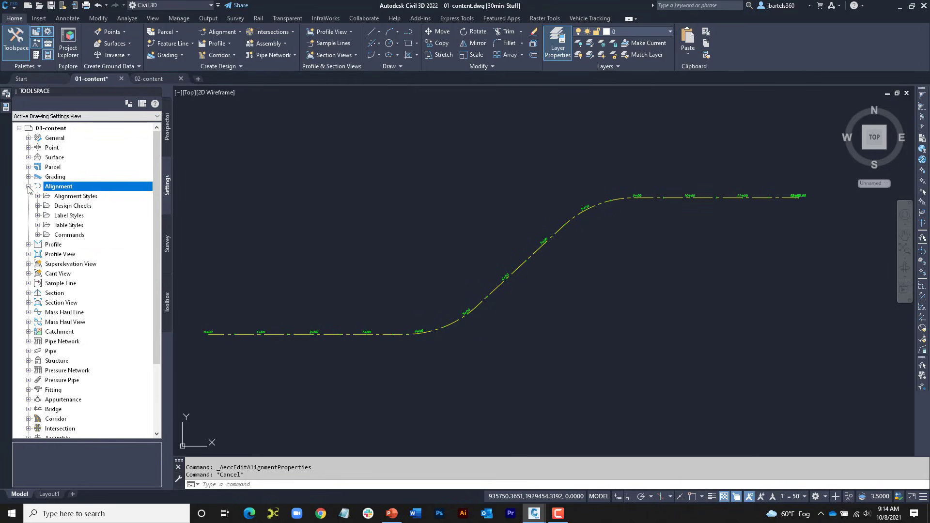
{"action": "left_click", "coordinate": [38, 205]}
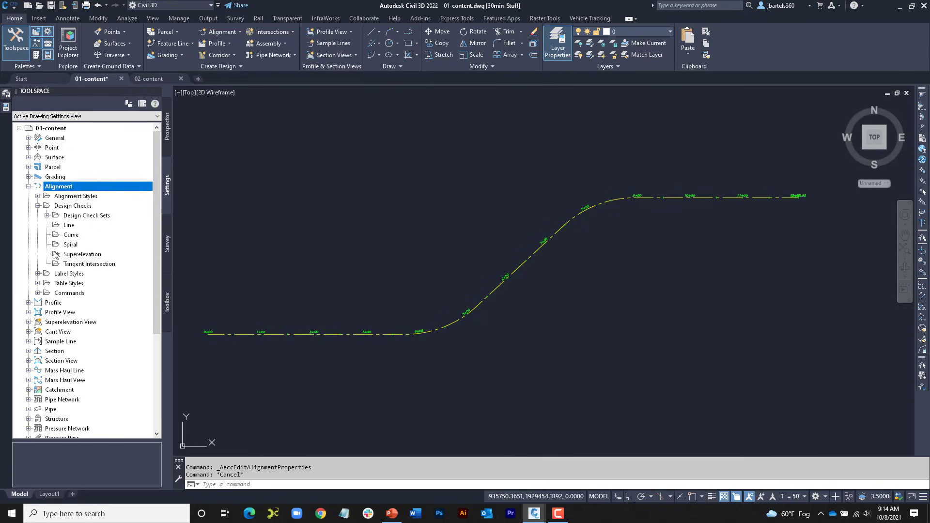
{"action": "right_click", "coordinate": [68, 227]}
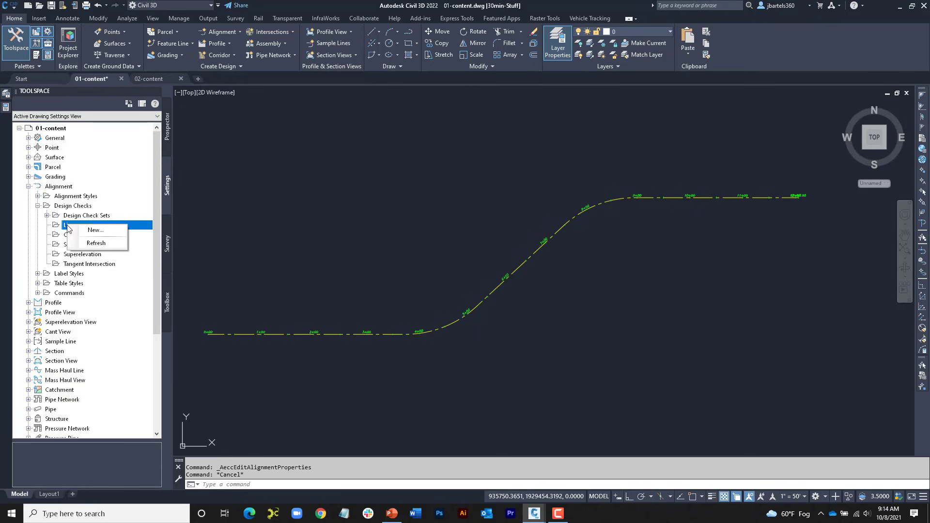
{"action": "left_click", "coordinate": [121, 234]}
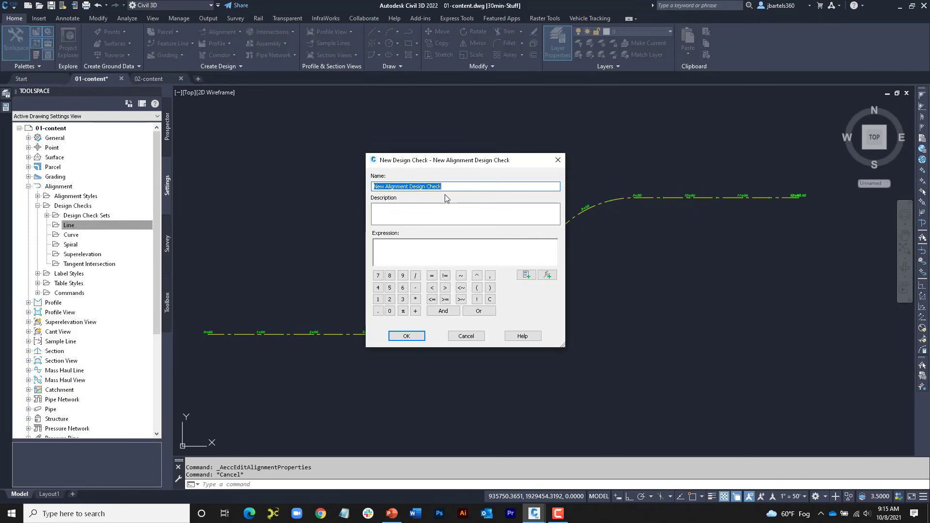
{"action": "type", "text": ">"}
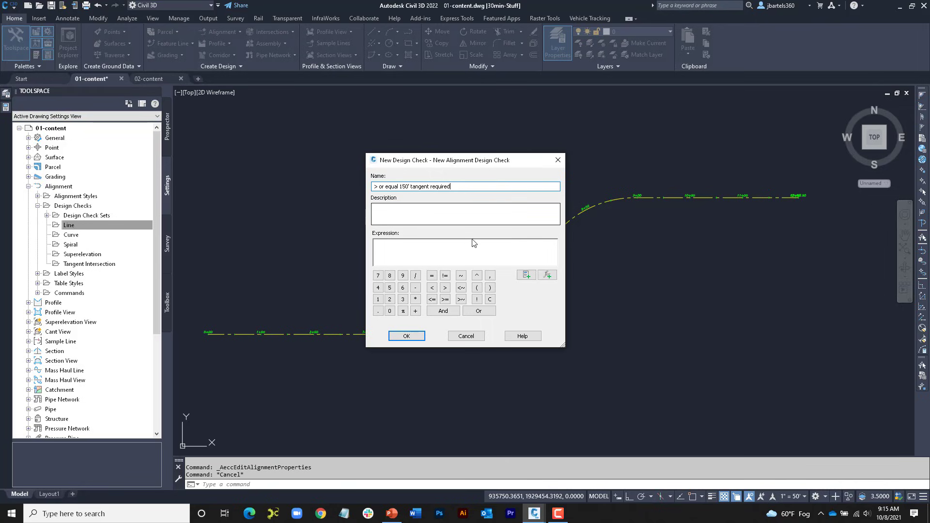
Step: Define the line design check's expression as Length>=150 and save the check
{"action": "left_click", "coordinate": [526, 275]}
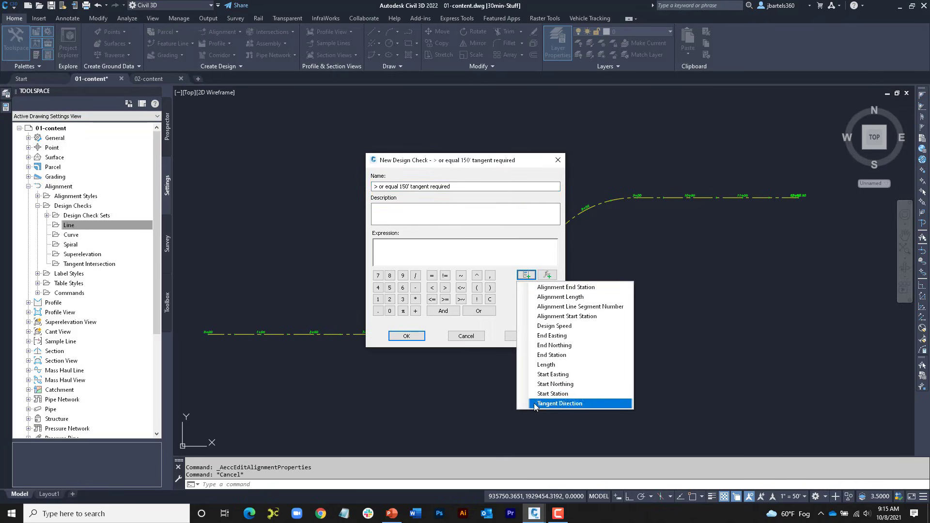
{"action": "left_click", "coordinate": [543, 364]}
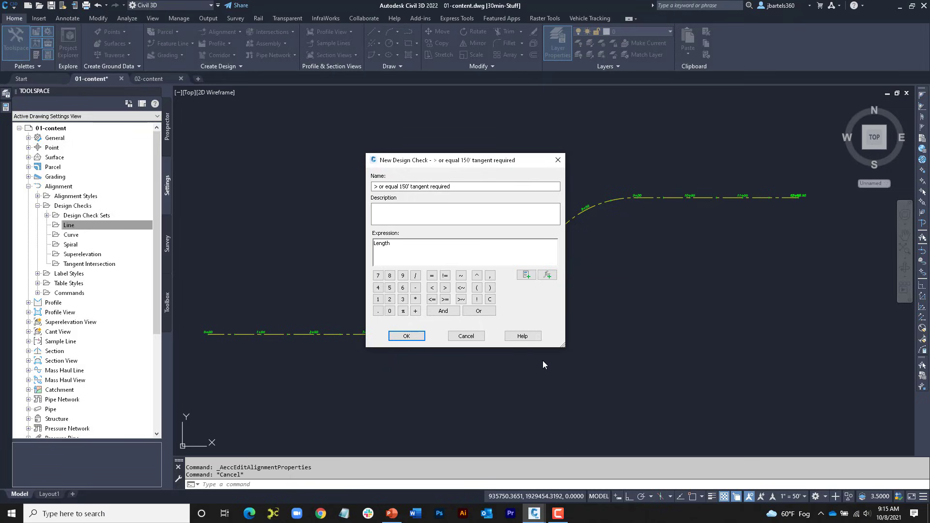
{"action": "left_click", "coordinate": [445, 300]}
{"action": "left_click", "coordinate": [377, 299]}
{"action": "left_click", "coordinate": [389, 287]}
{"action": "left_click", "coordinate": [391, 311]}
{"action": "left_click", "coordinate": [419, 336]}
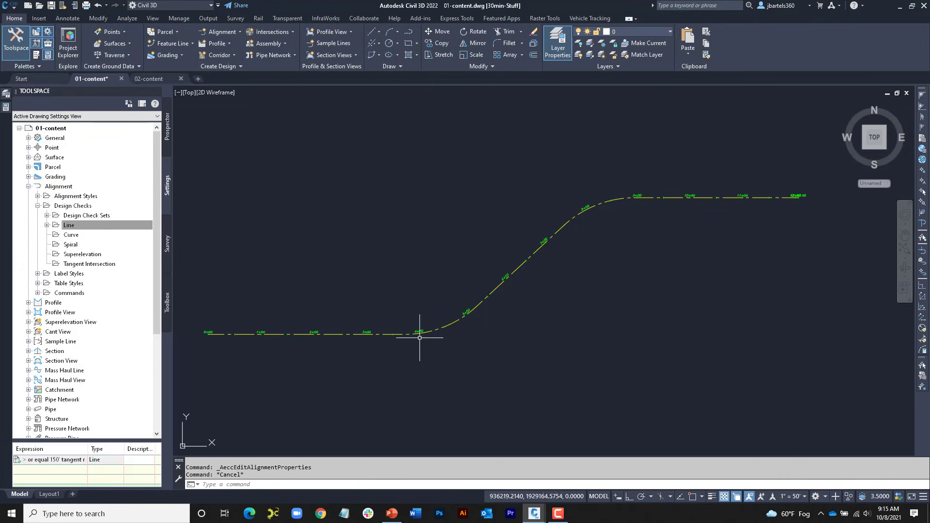
Step: Start a new alignment curve design check and name it "> or equal 200' radius required"
{"action": "right_click", "coordinate": [69, 236]}
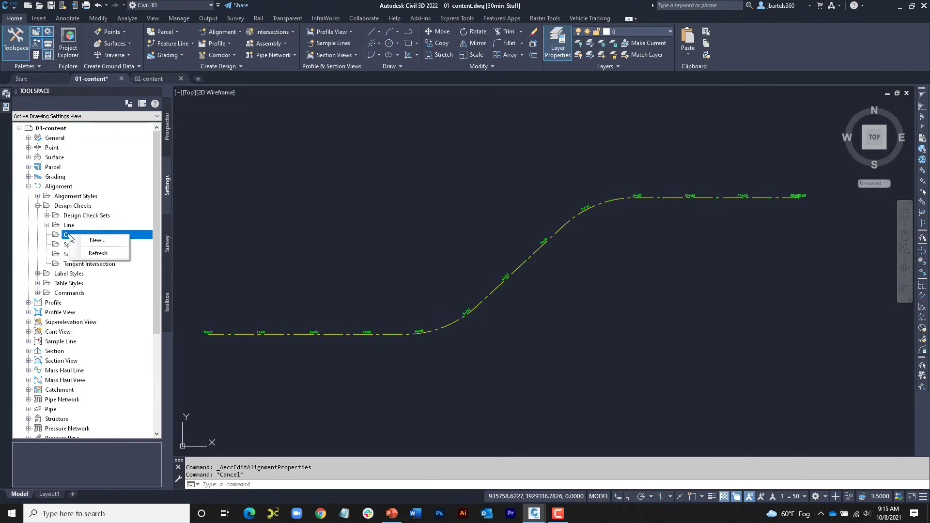
{"action": "left_click", "coordinate": [89, 241]}
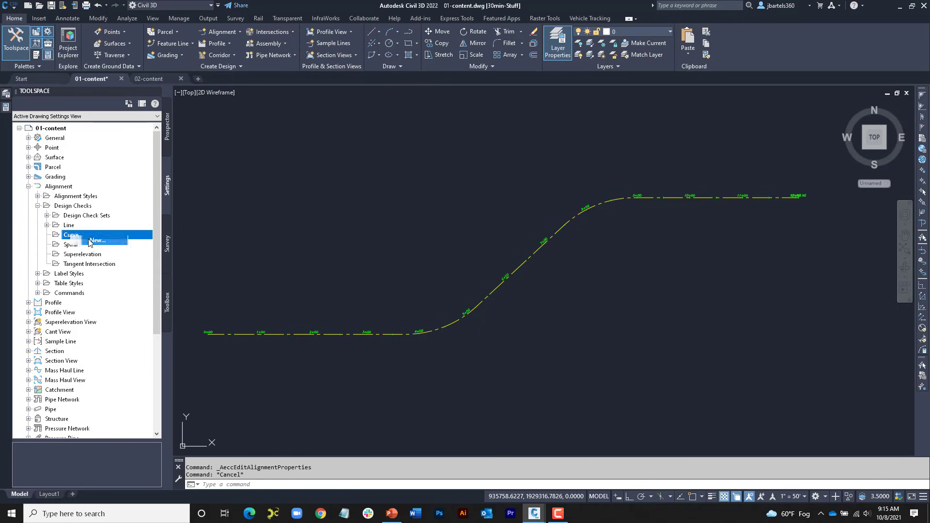
{"action": "left_click", "coordinate": [440, 186]}
{"action": "left_click_drag", "start_coordinate": [439, 186], "coordinate": [370, 186]}
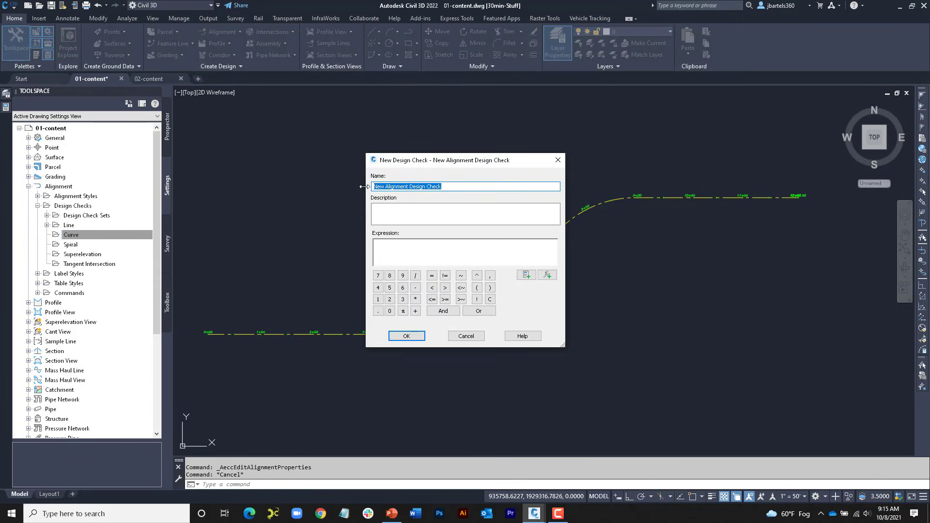
{"action": "type", "text": "<"}
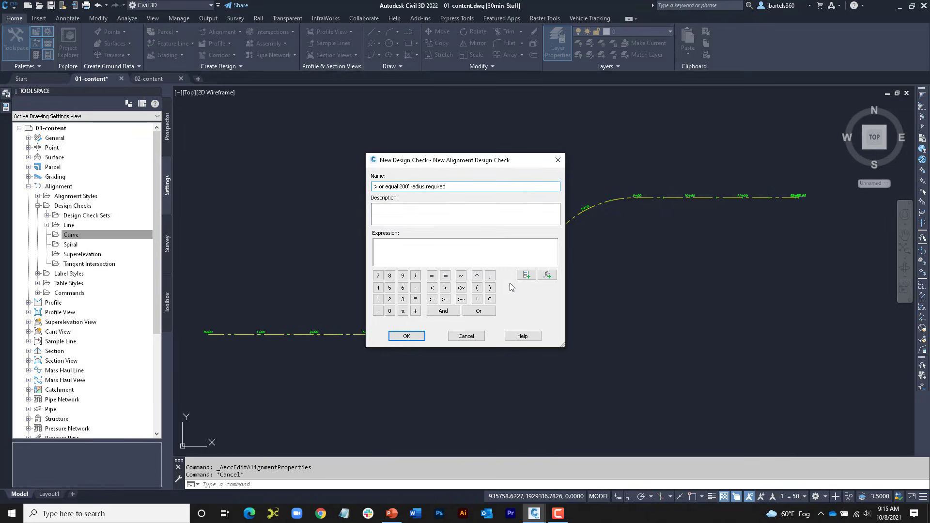
Step: Define the curve design check's expression as Radius>=200, look over the available functions, and save the check
{"action": "left_click", "coordinate": [526, 276]}
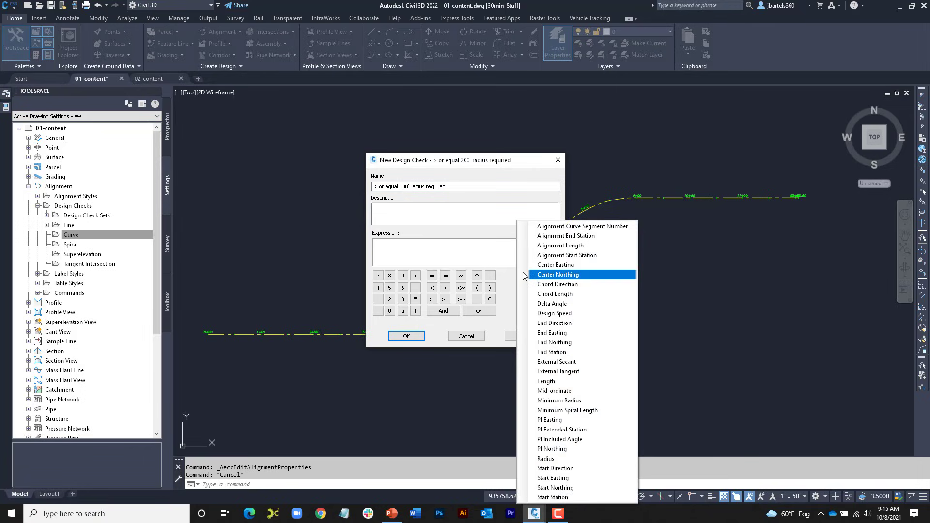
{"action": "left_click", "coordinate": [546, 459]}
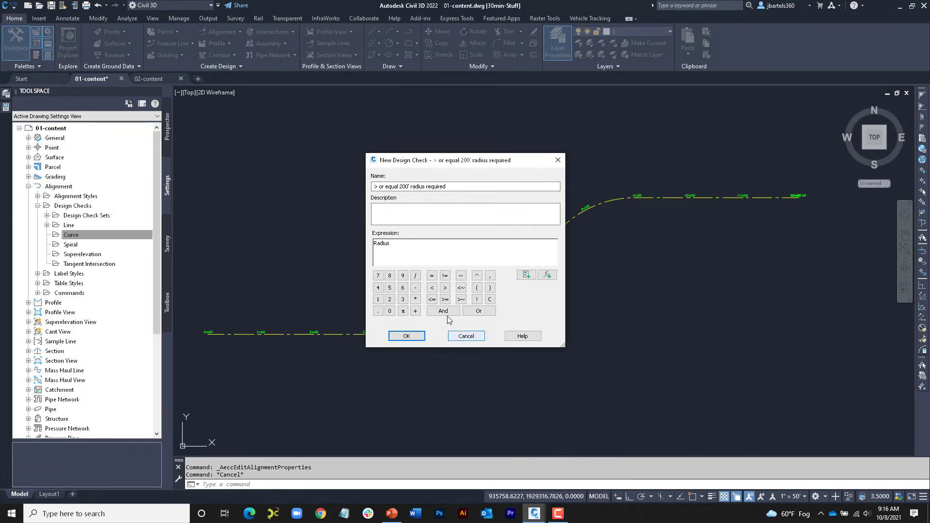
{"action": "left_click", "coordinate": [445, 300]}
{"action": "left_click", "coordinate": [390, 299]}
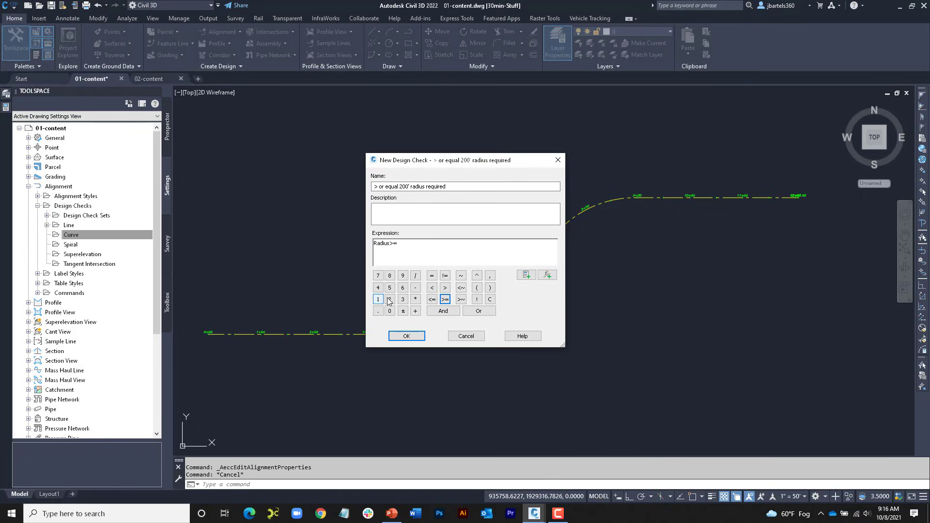
{"action": "left_click", "coordinate": [390, 311]}
{"action": "left_click", "coordinate": [391, 311]}
{"action": "left_click", "coordinate": [551, 279]}
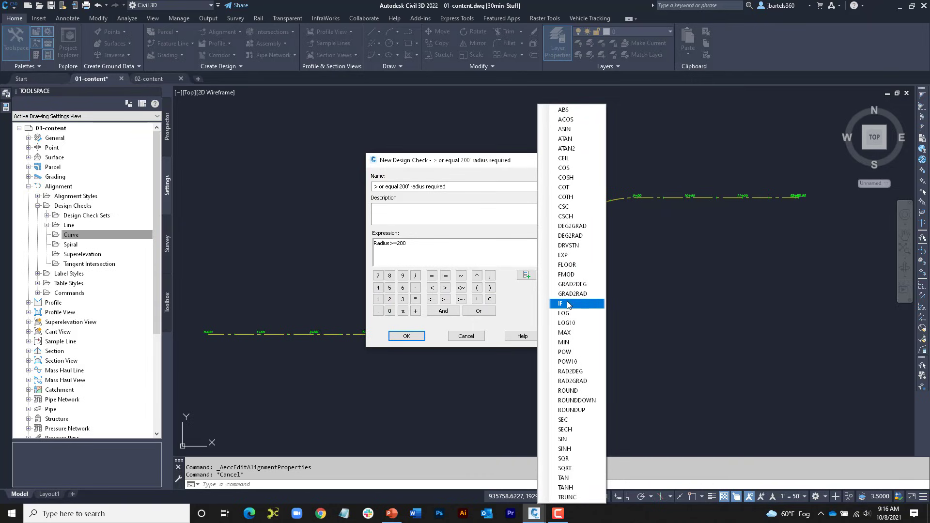
{"action": "left_click", "coordinate": [408, 336]}
{"action": "left_click", "coordinate": [75, 233]}
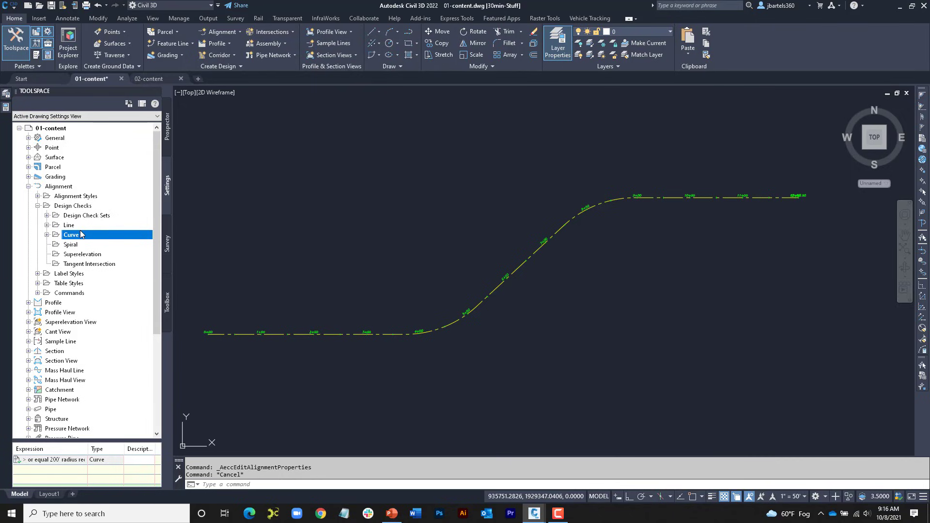
Step: Create a new alignment design check set named Subdivisions
{"action": "left_click", "coordinate": [47, 216]}
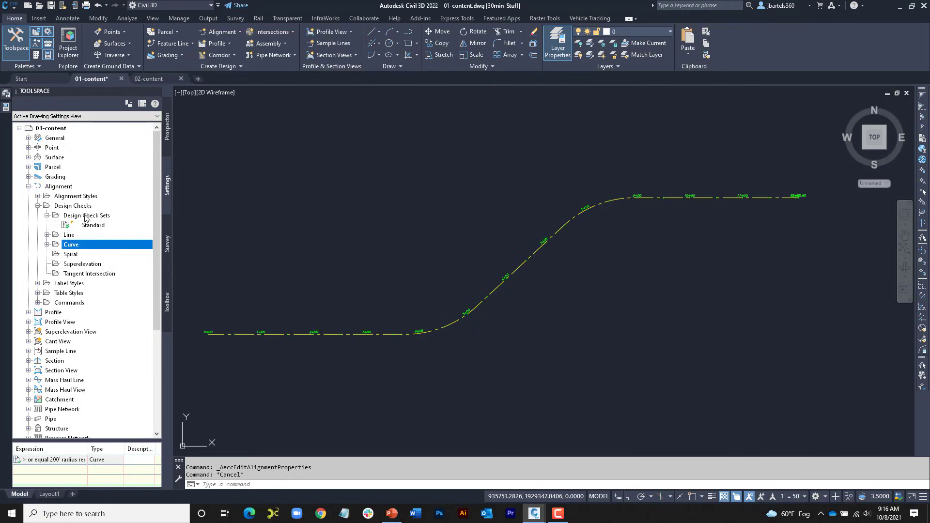
{"action": "right_click", "coordinate": [84, 217]}
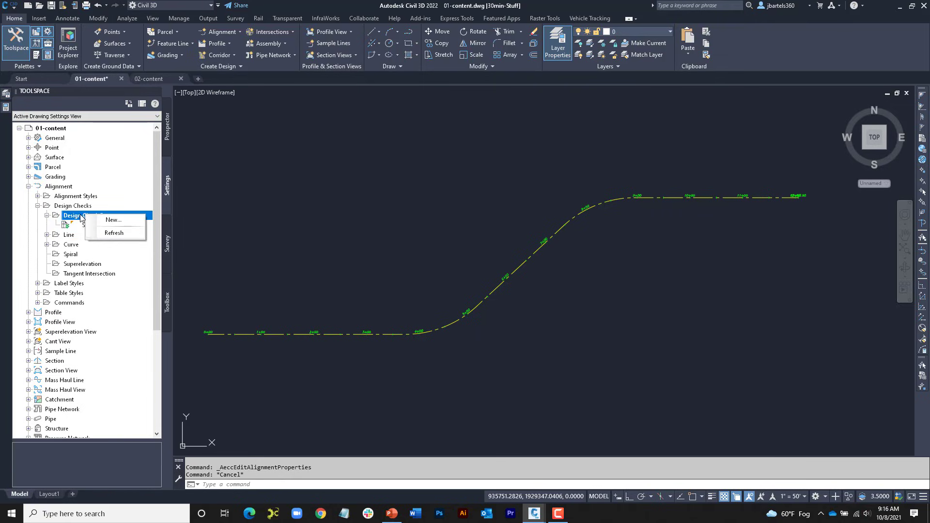
{"action": "left_click", "coordinate": [113, 220]}
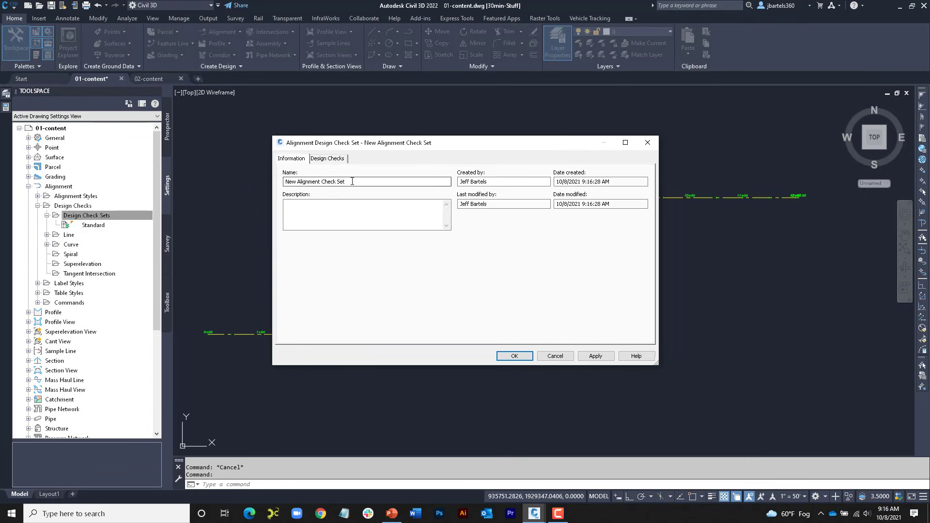
{"action": "left_click_drag", "start_coordinate": [351, 181], "coordinate": [287, 181]}
{"action": "type", "text": "Subdivisions"}
Step: Add the 150' tangent line check and the 200' radius curve check to the Subdivisions set and save it
{"action": "left_click", "coordinate": [328, 159]}
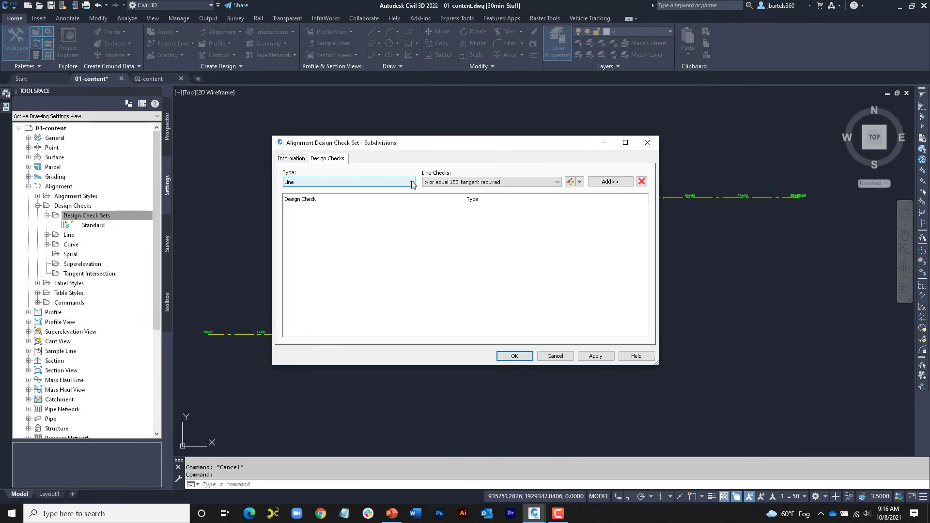
{"action": "left_click", "coordinate": [327, 182]}
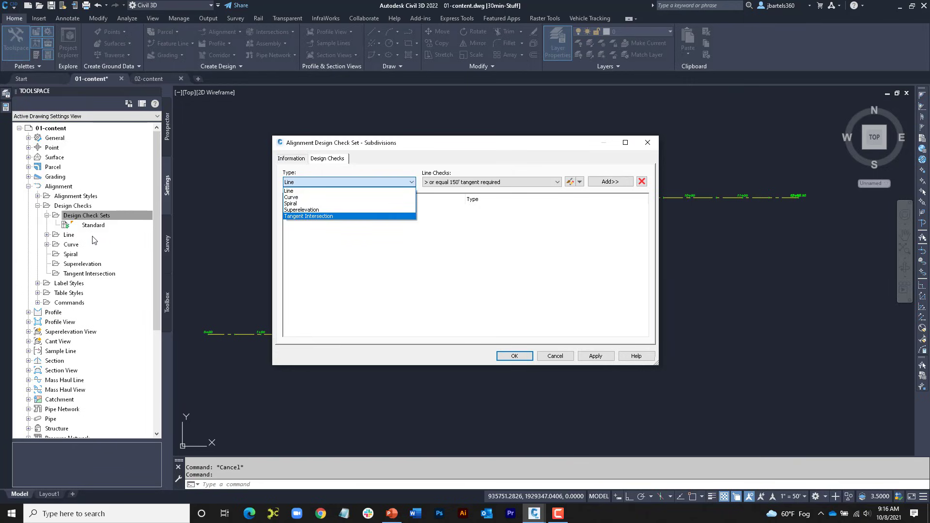
{"action": "left_click", "coordinate": [291, 187]}
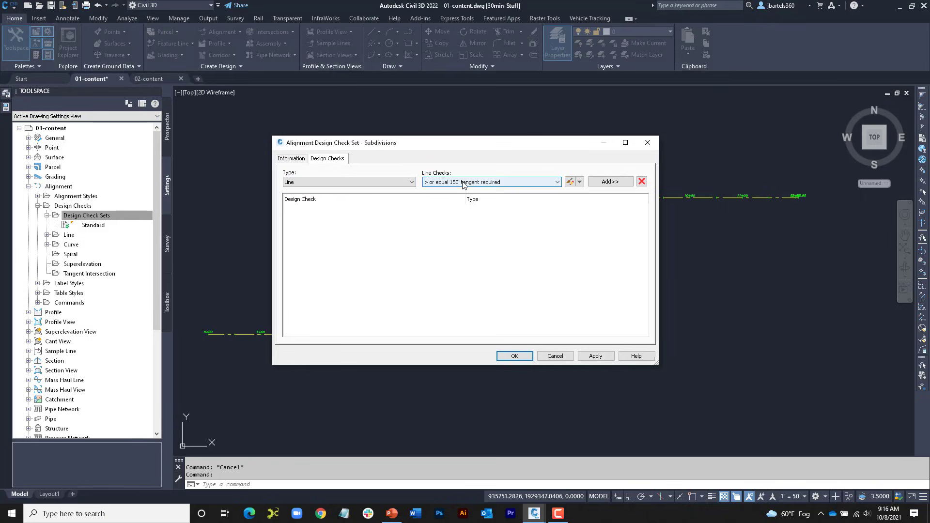
{"action": "left_click", "coordinate": [606, 182]}
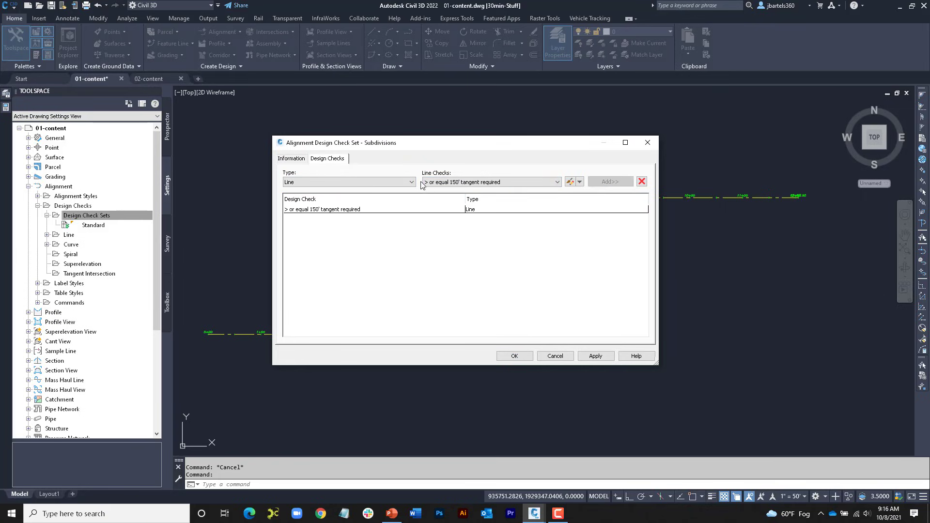
{"action": "left_click", "coordinate": [348, 183]}
{"action": "left_click", "coordinate": [332, 197]}
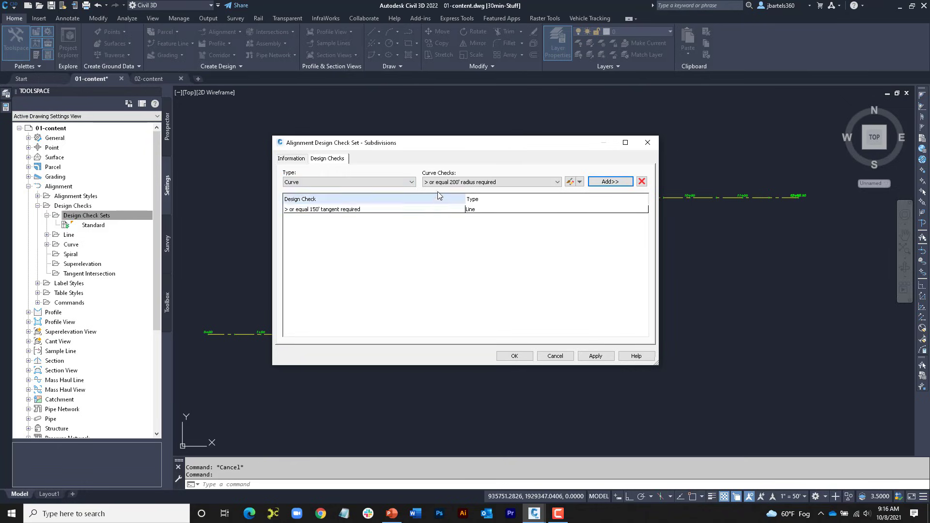
{"action": "left_click", "coordinate": [609, 182]}
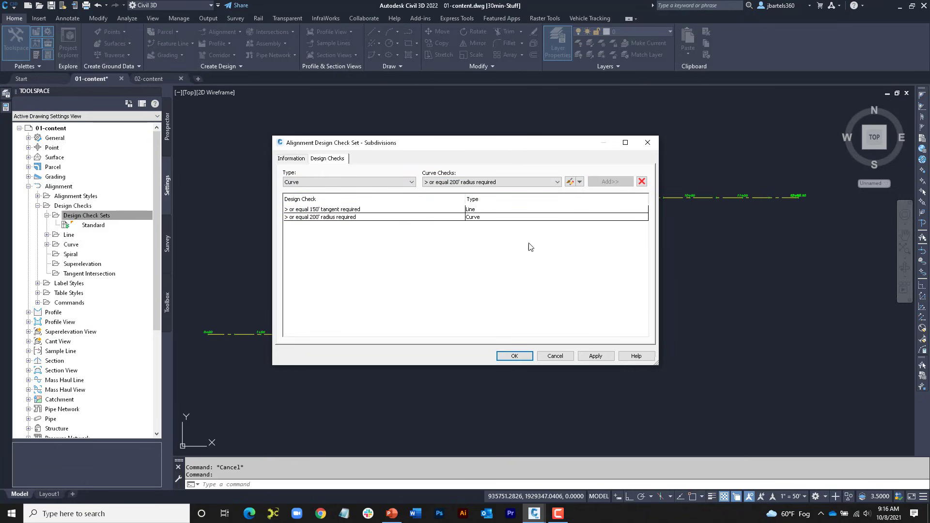
{"action": "left_click", "coordinate": [513, 356]}
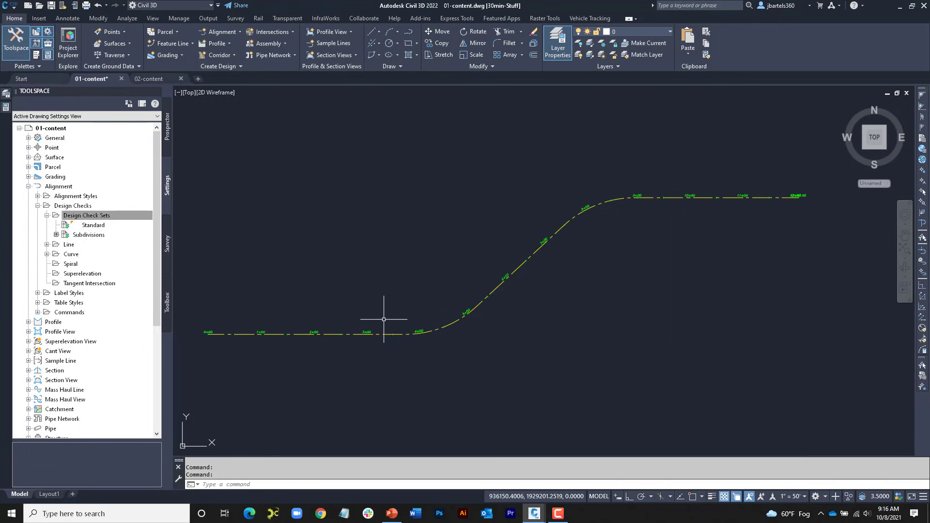
Step: Enable criteria-based design for the Main Street alignment without a design criteria file, using the Subdivisions design check set
{"action": "left_click", "coordinate": [385, 334]}
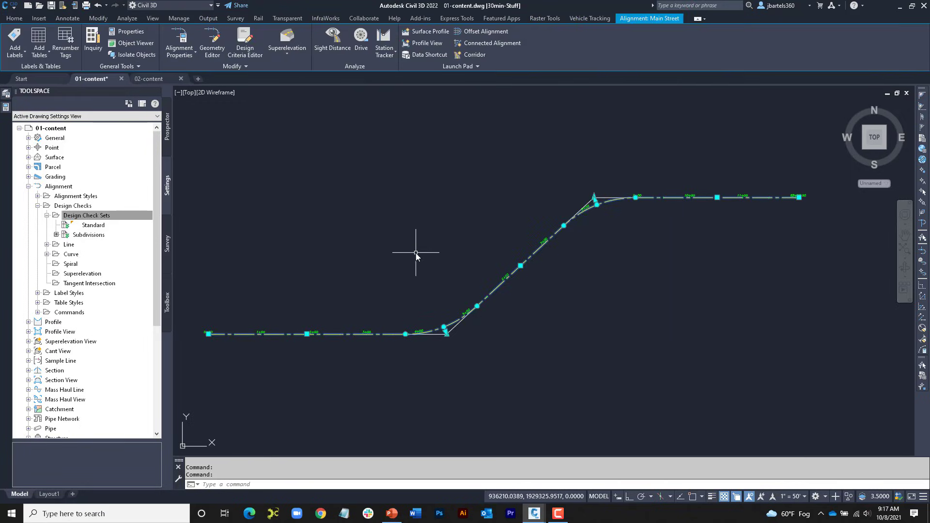
{"action": "left_click", "coordinate": [179, 37]}
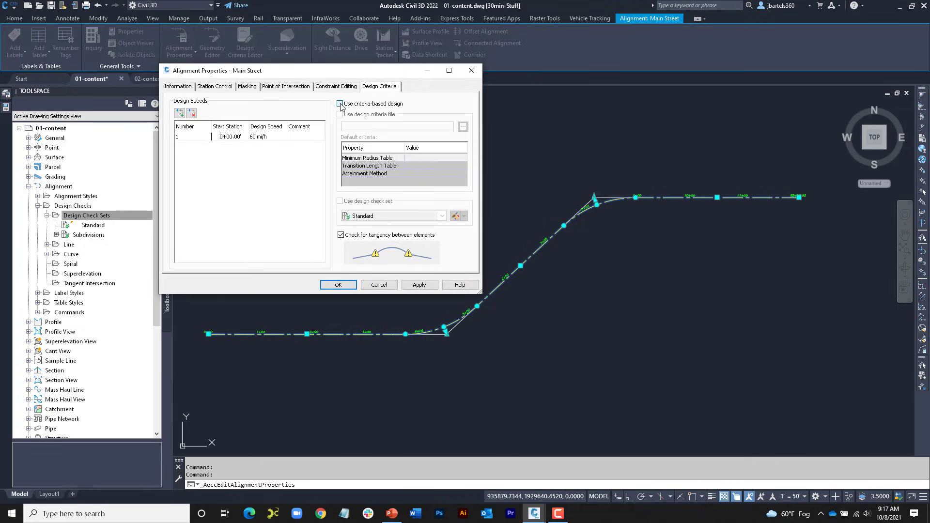
{"action": "left_click", "coordinate": [340, 104]}
{"action": "left_click", "coordinate": [340, 115]}
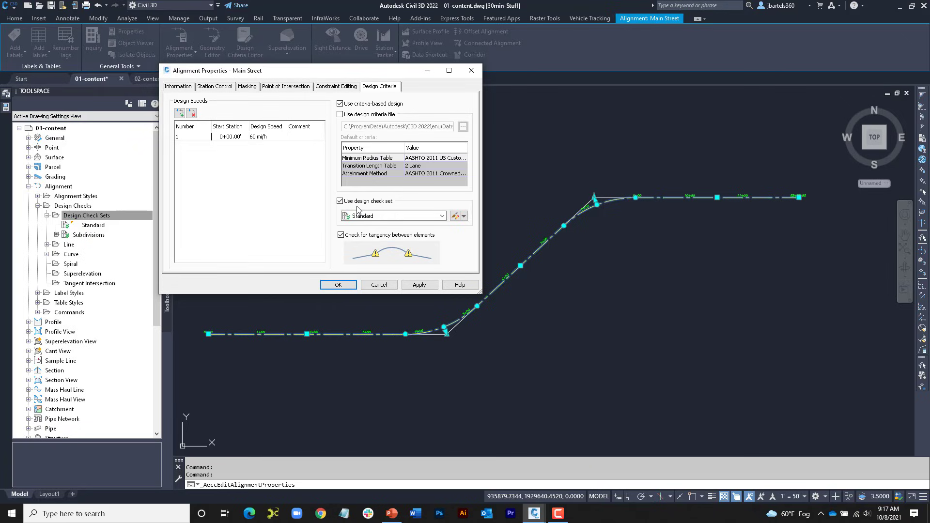
{"action": "left_click", "coordinate": [394, 216]}
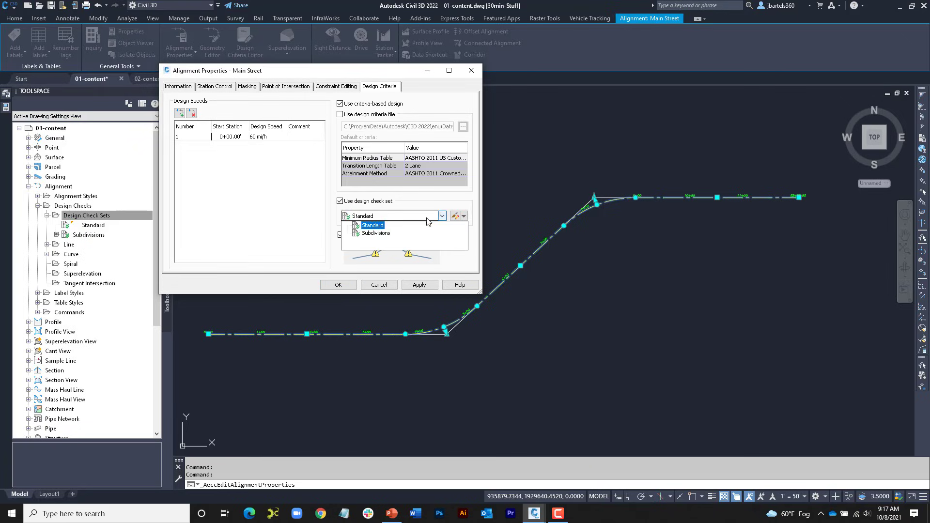
{"action": "left_click", "coordinate": [387, 232]}
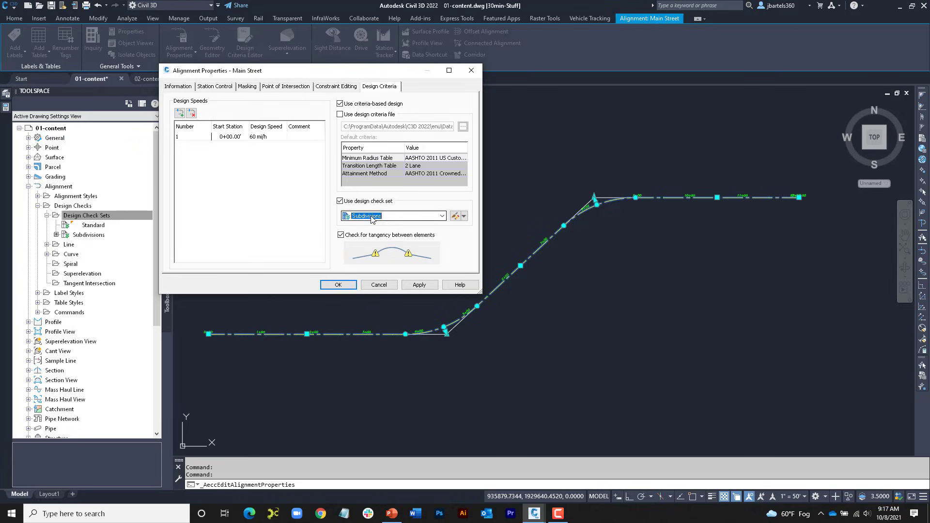
{"action": "left_click", "coordinate": [338, 285]}
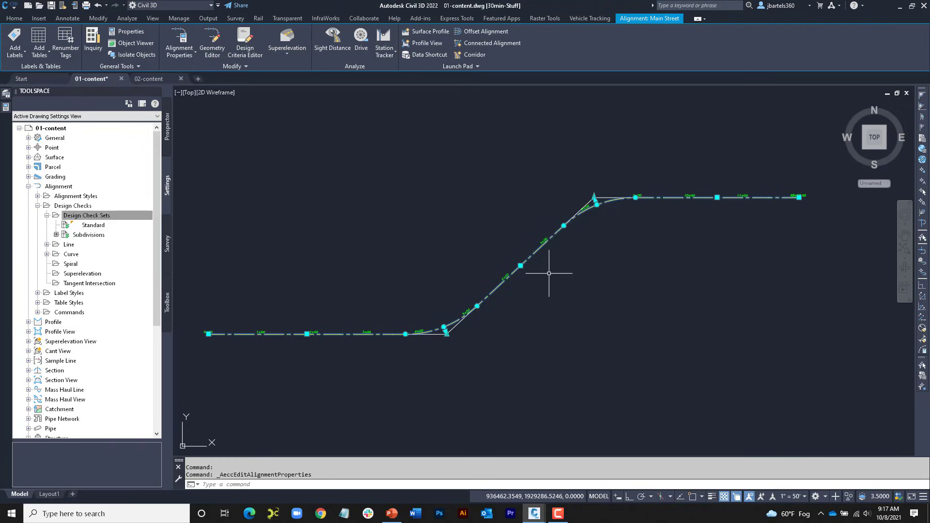
{"action": "key", "text": "Escape"}
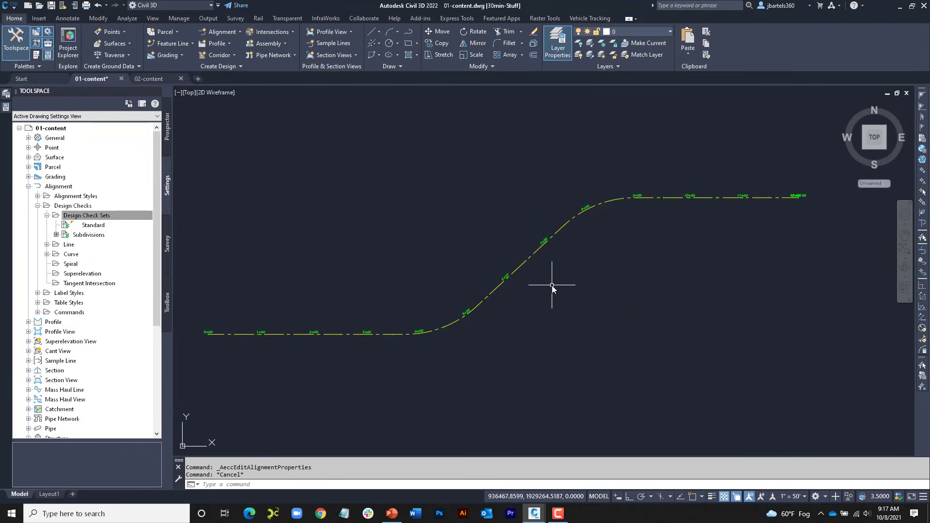
Step: Stretch the Main Street lower curve's end point up the middle tangent to shorten that tangent, and inspect its design check warning
{"action": "left_click", "coordinate": [495, 290]}
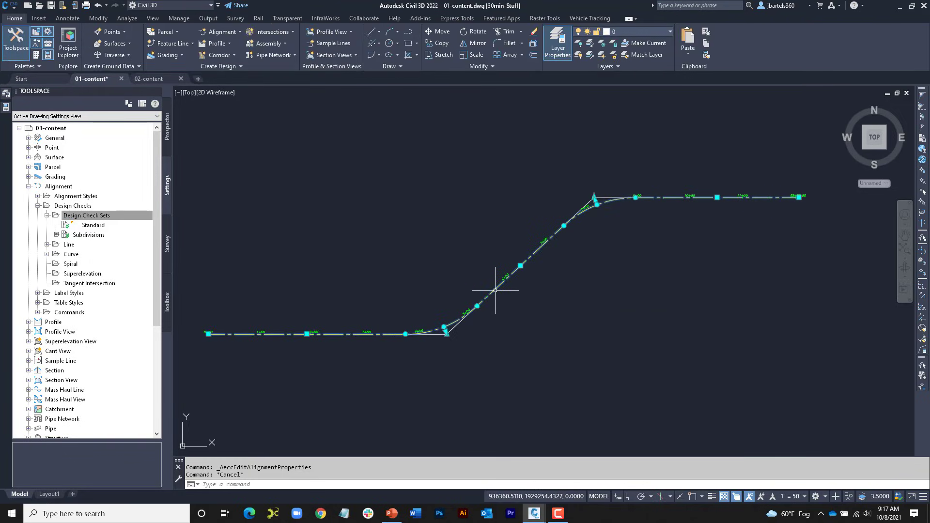
{"action": "left_click", "coordinate": [478, 307]}
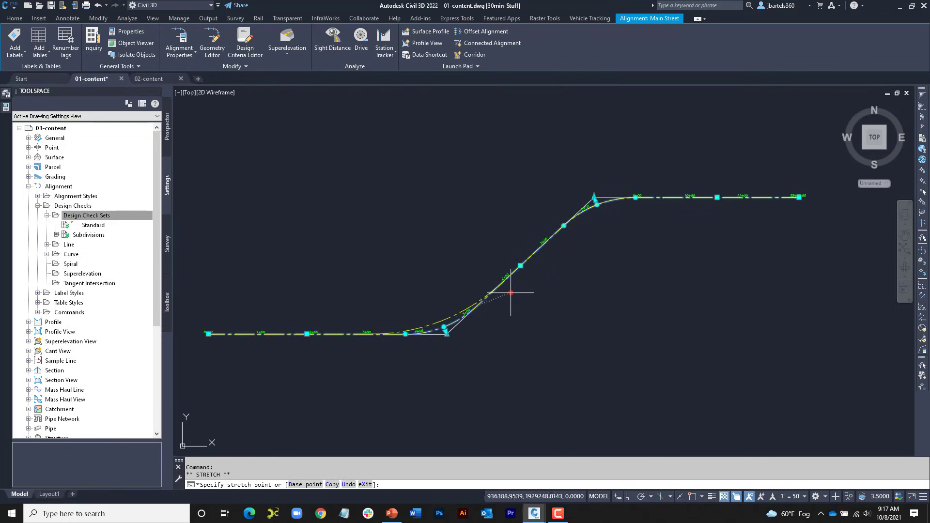
{"action": "left_click", "coordinate": [541, 260]}
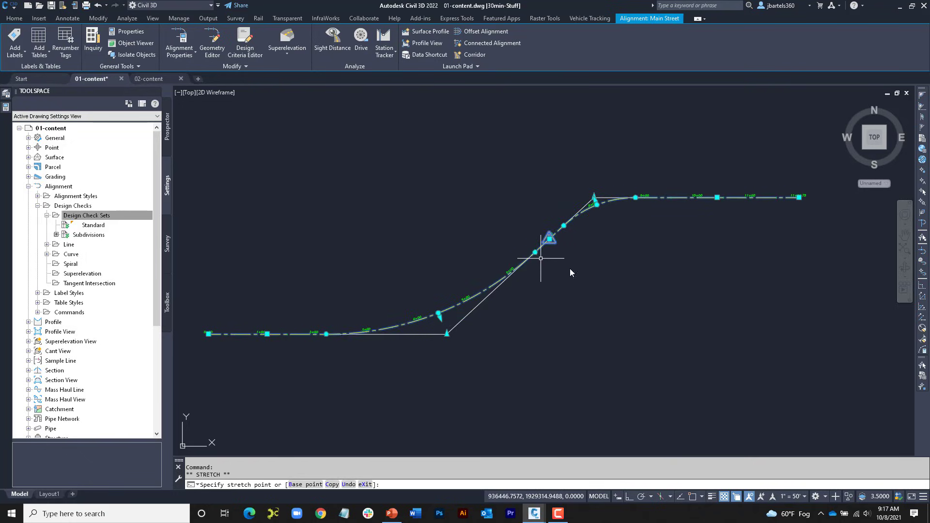
{"action": "scroll", "coordinate": [572, 240], "scroll_direction": "up", "scroll_amount": 3}
{"action": "key", "text": "Escape"}
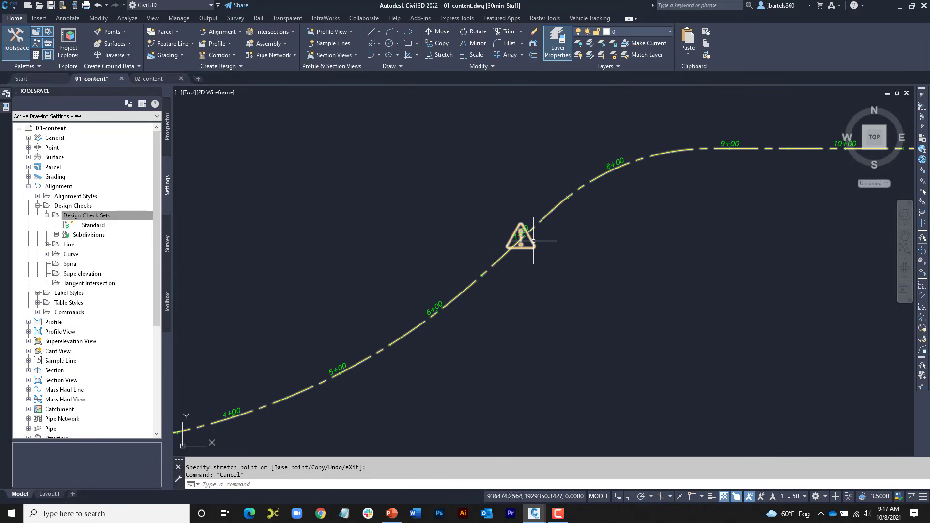
{"action": "mouse_move", "coordinate": [532, 241]}
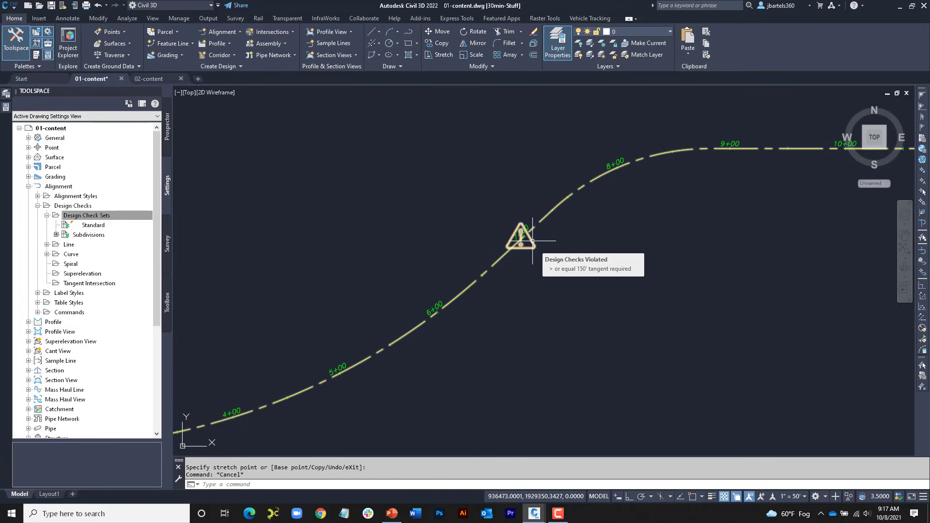
Step: Tighten the Main Street upper curve by stretching its radius grip toward the intersection point, and inspect the curve's design check warning
{"action": "middle_click_drag", "start_coordinate": [573, 226], "coordinate": [546, 249]}
{"action": "left_click", "coordinate": [572, 200]}
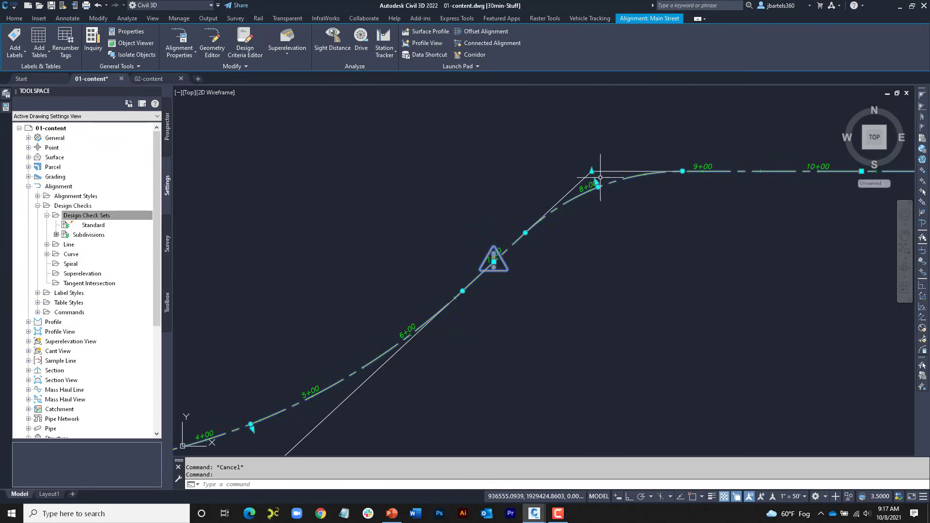
{"action": "scroll", "coordinate": [601, 176], "scroll_direction": "up", "scroll_amount": 5}
{"action": "left_click", "coordinate": [594, 205]}
{"action": "left_click", "coordinate": [581, 180]}
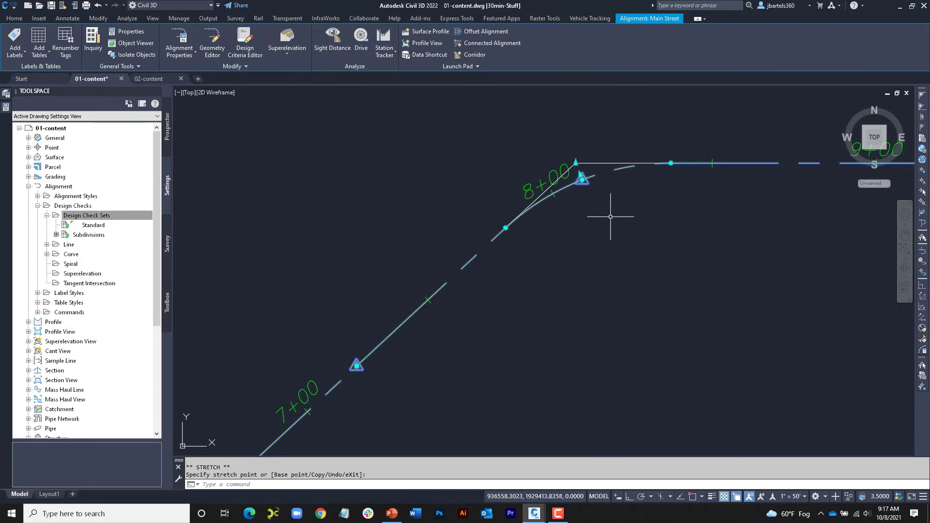
{"action": "mouse_move", "coordinate": [587, 182]}
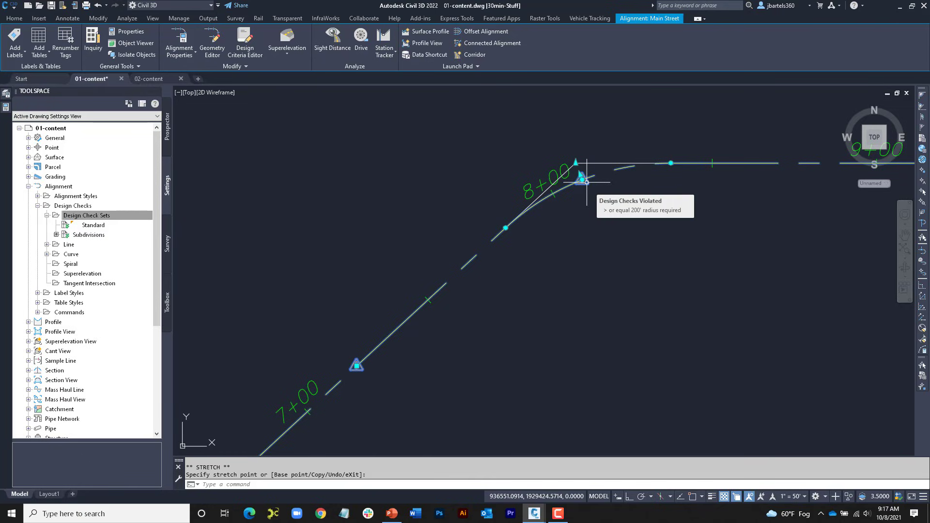
{"action": "key", "text": "Escape"}
{"action": "scroll", "coordinate": [594, 216], "scroll_direction": "down", "scroll_amount": 5}
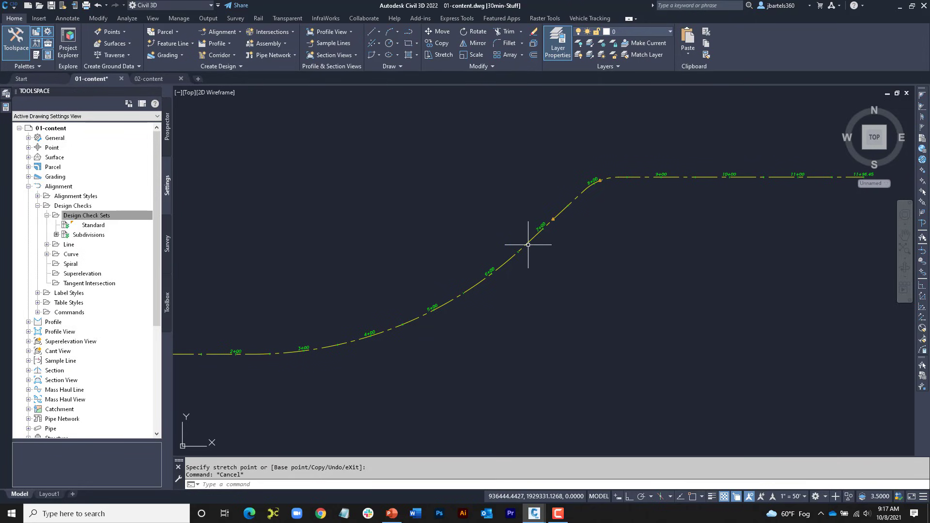
Step: Open Main Street's alignment entities table through the geometry editor and set the radius of curve 4 to 200'
{"action": "left_click", "coordinate": [527, 243]}
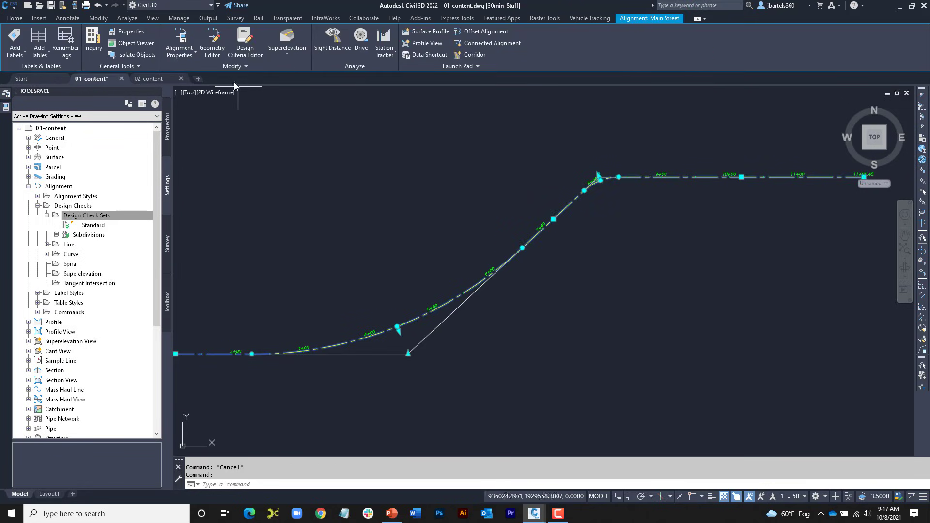
{"action": "left_click", "coordinate": [211, 40]}
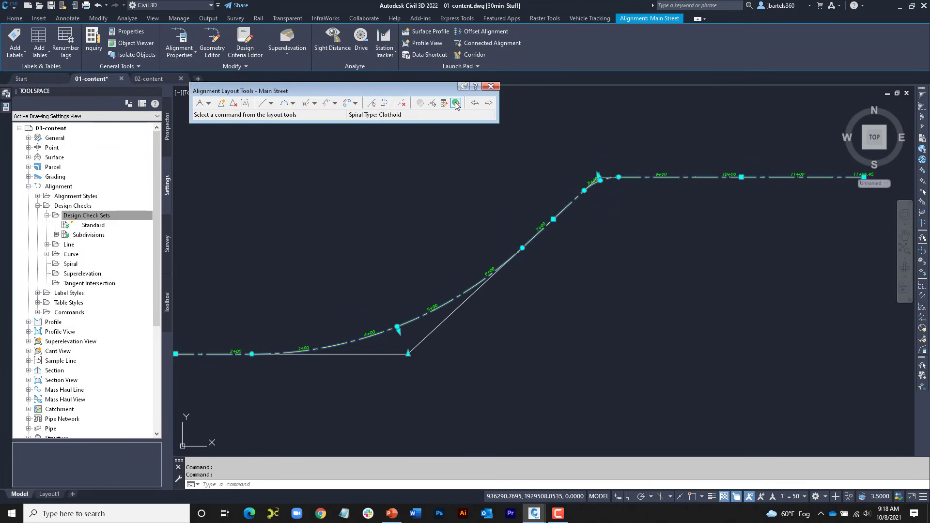
{"action": "left_click", "coordinate": [456, 103]}
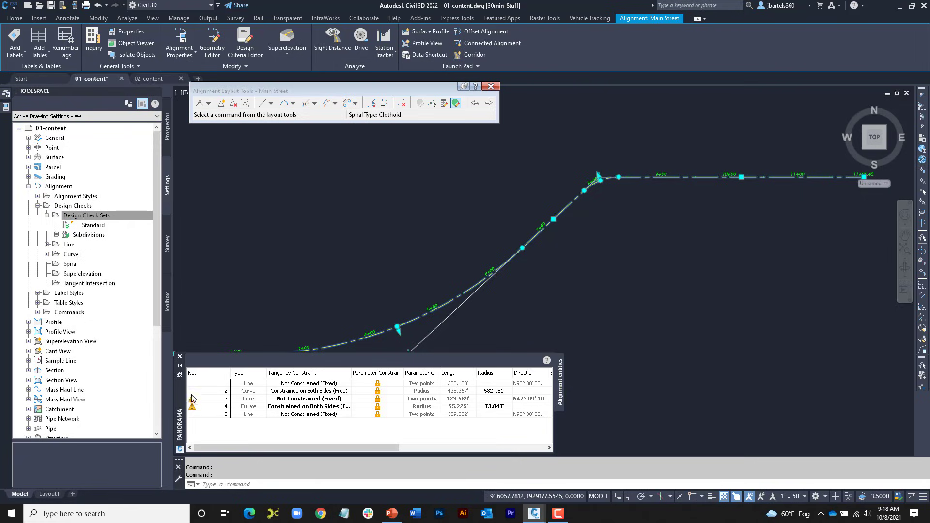
{"action": "mouse_move", "coordinate": [192, 402]}
{"action": "left_click", "coordinate": [247, 410]}
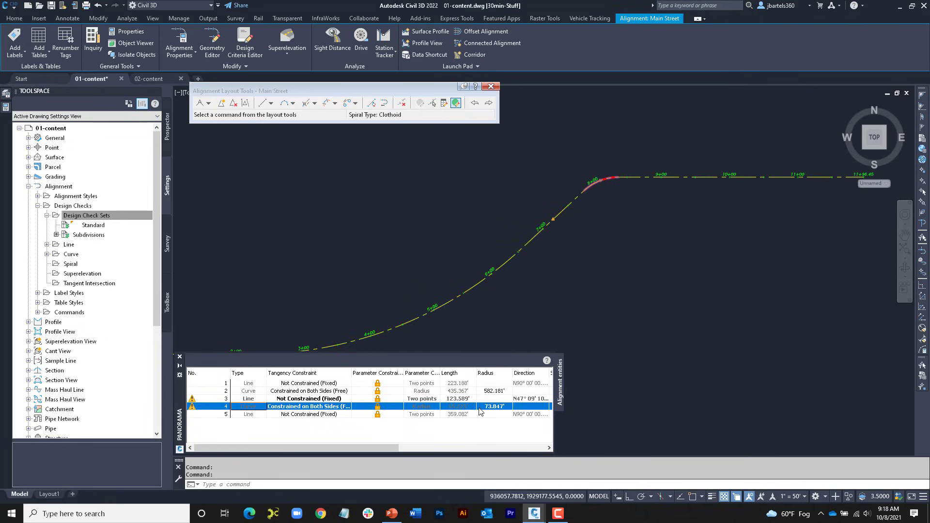
{"action": "left_click", "coordinate": [494, 407]}
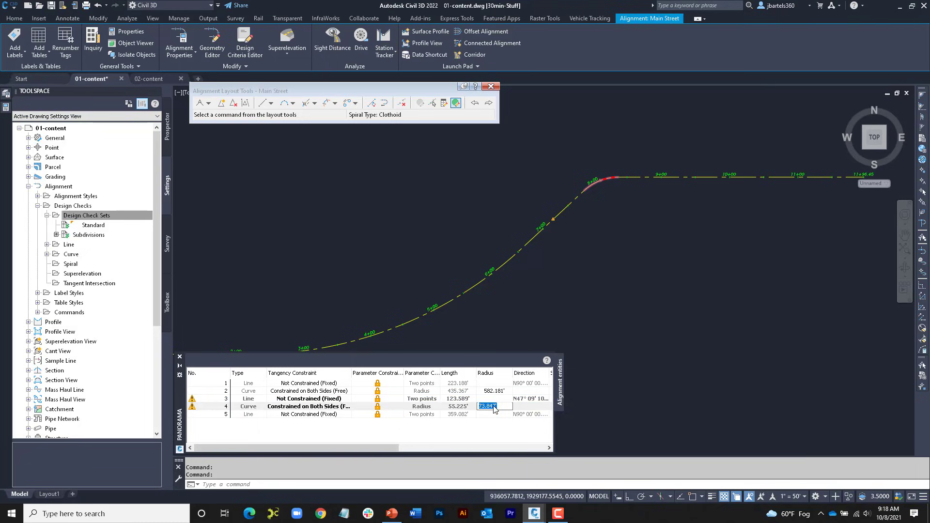
{"action": "type", "text": "200"}
{"action": "key", "text": "Return"}
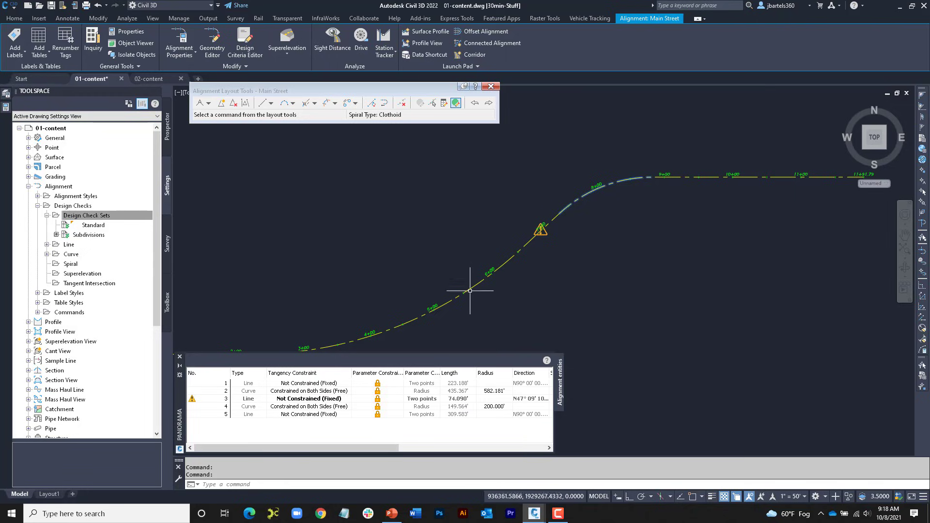
Step: Set the radius of curve 2 to 250', and close the entities table and the alignment layout tools
{"action": "left_click", "coordinate": [493, 392]}
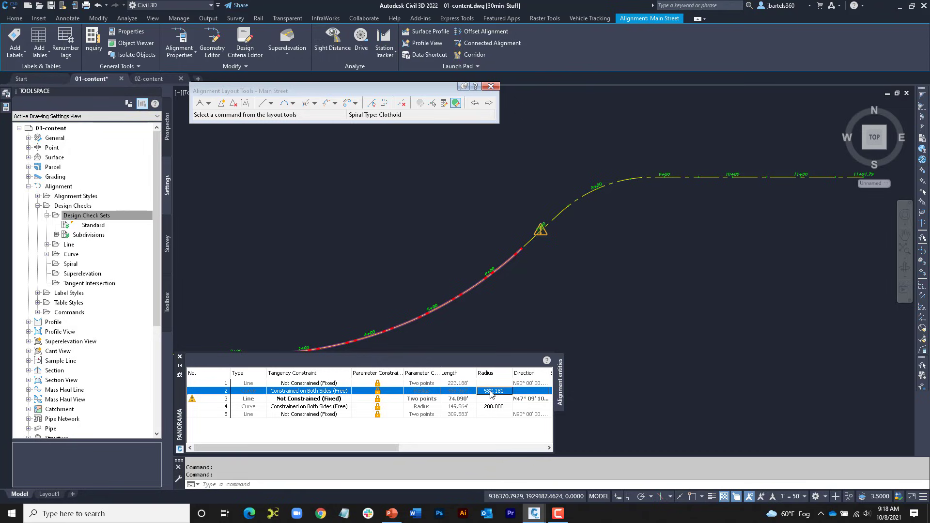
{"action": "left_click", "coordinate": [491, 391]}
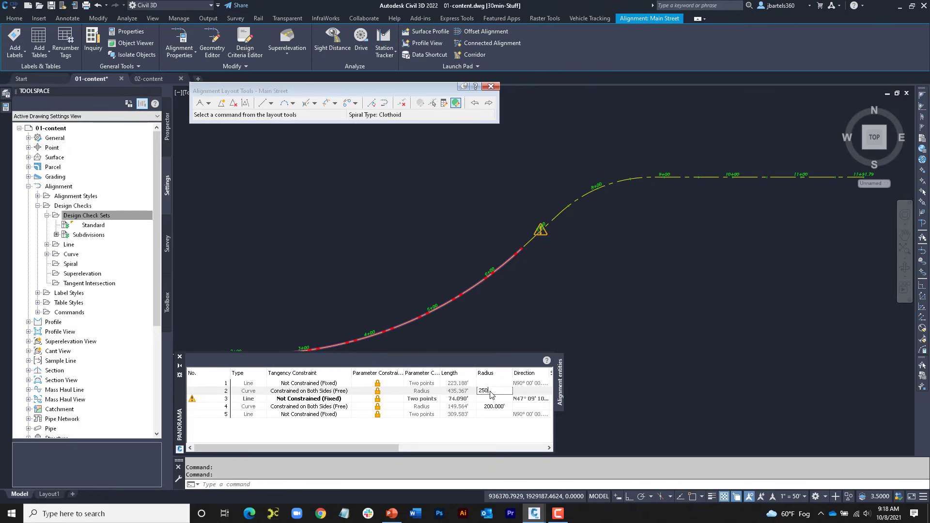
{"action": "type", "text": "250"}
{"action": "key", "text": "Return"}
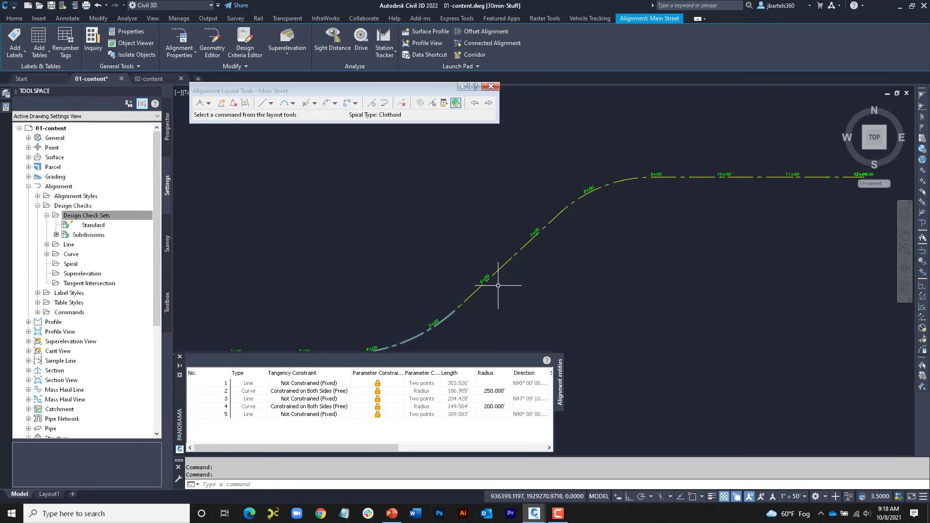
{"action": "left_click", "coordinate": [179, 357]}
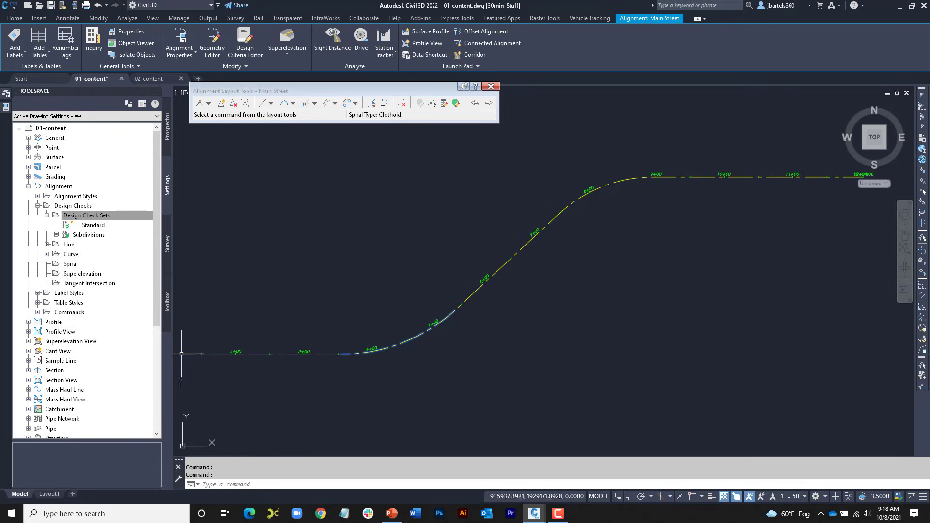
{"action": "left_click", "coordinate": [492, 89]}
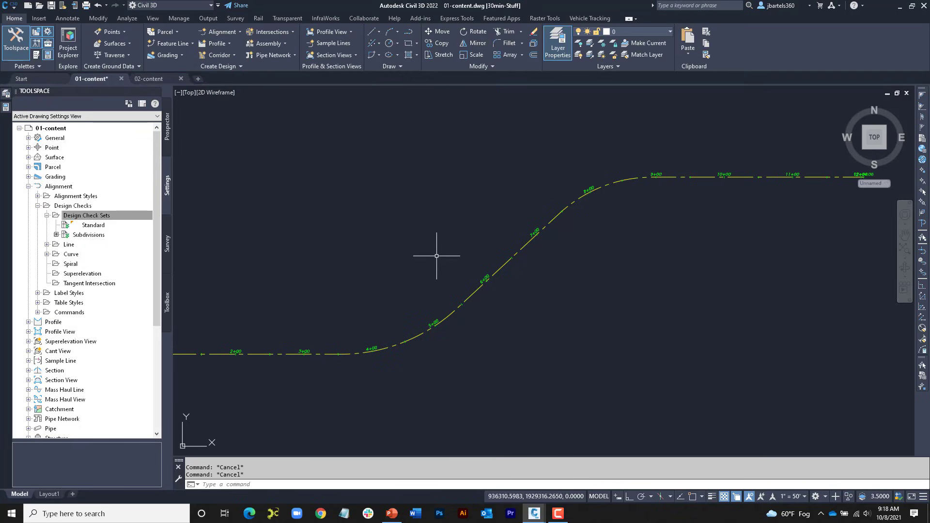
Step: Change the style of Alignment 2, which crosses the contoured surface, to ADSK-LAYOUT
{"action": "scroll", "coordinate": [421, 265], "scroll_direction": "down", "scroll_amount": 1}
{"action": "middle_click_drag", "start_coordinate": [409, 272], "coordinate": [458, 265]}
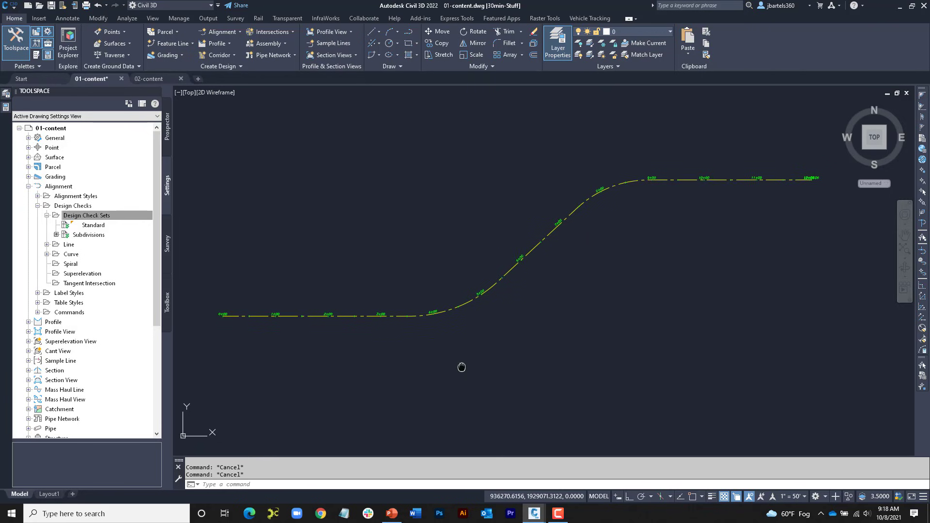
{"action": "middle_click_drag", "start_coordinate": [461, 370], "coordinate": [466, 148]}
{"action": "middle_click_drag", "start_coordinate": [455, 436], "coordinate": [467, 173]}
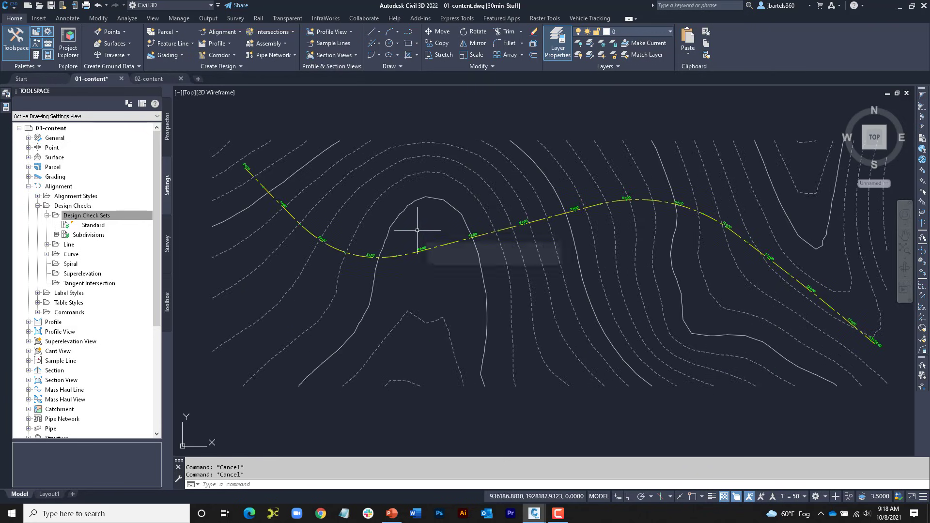
{"action": "mouse_move", "coordinate": [413, 231]}
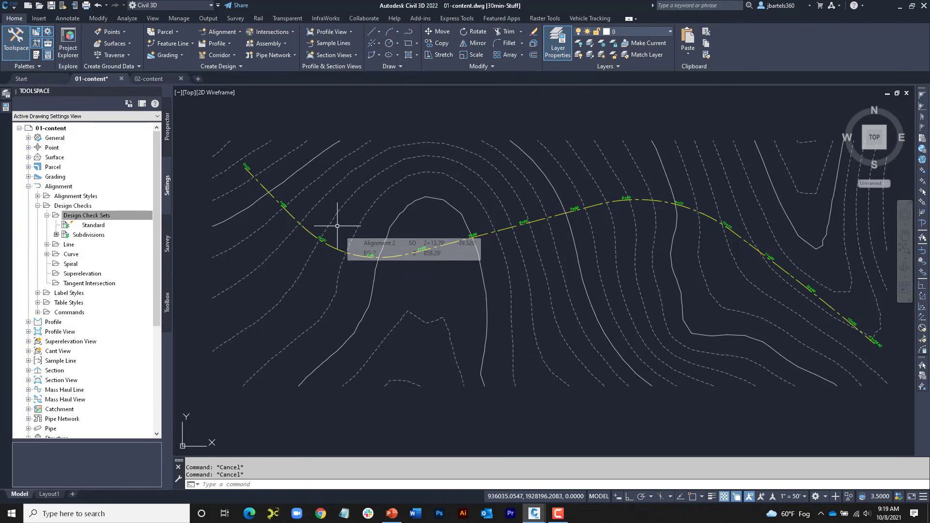
{"action": "left_click", "coordinate": [309, 231]}
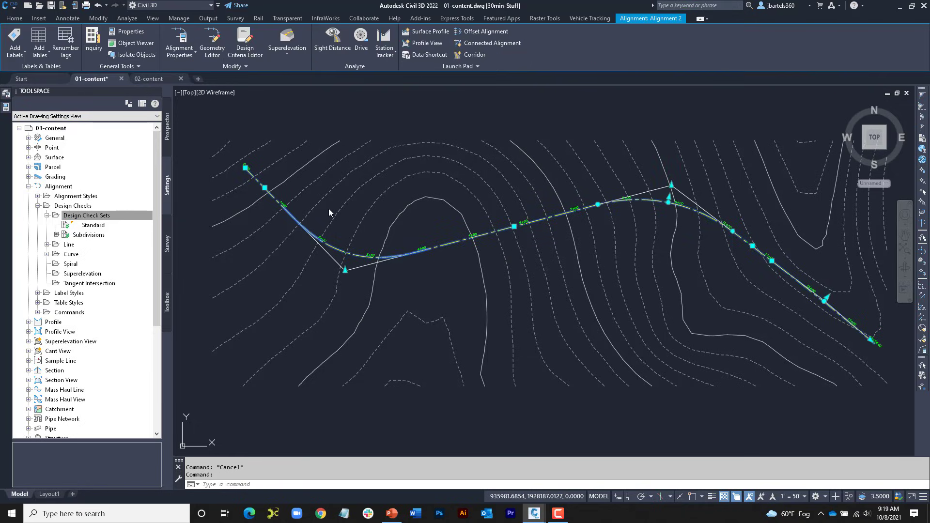
{"action": "key", "text": "ctrl+1"}
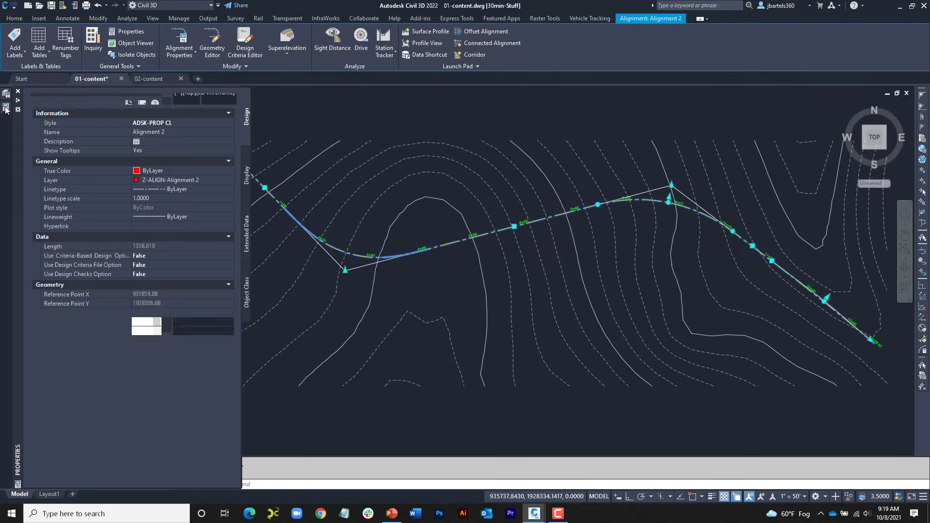
{"action": "left_click", "coordinate": [178, 122]}
{"action": "left_click", "coordinate": [227, 122]}
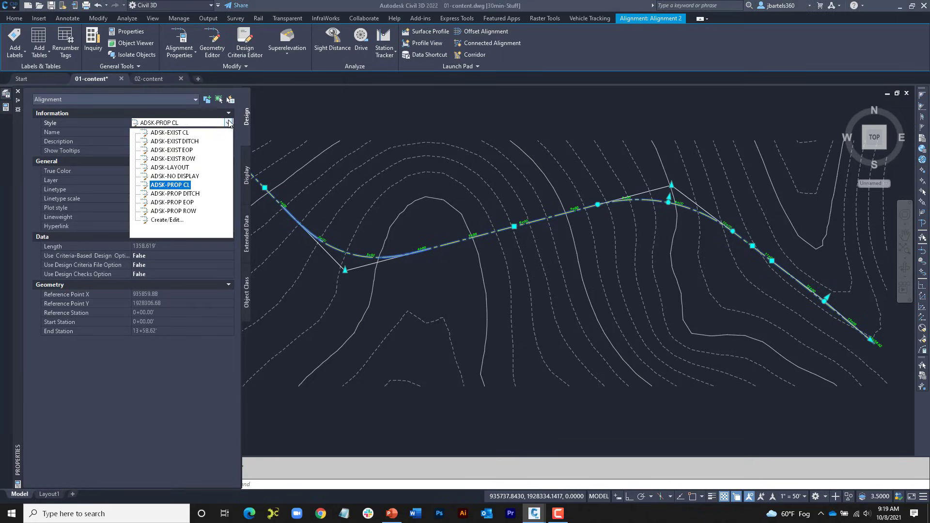
{"action": "left_click", "coordinate": [224, 167]}
{"action": "key", "text": "ctrl+1"}
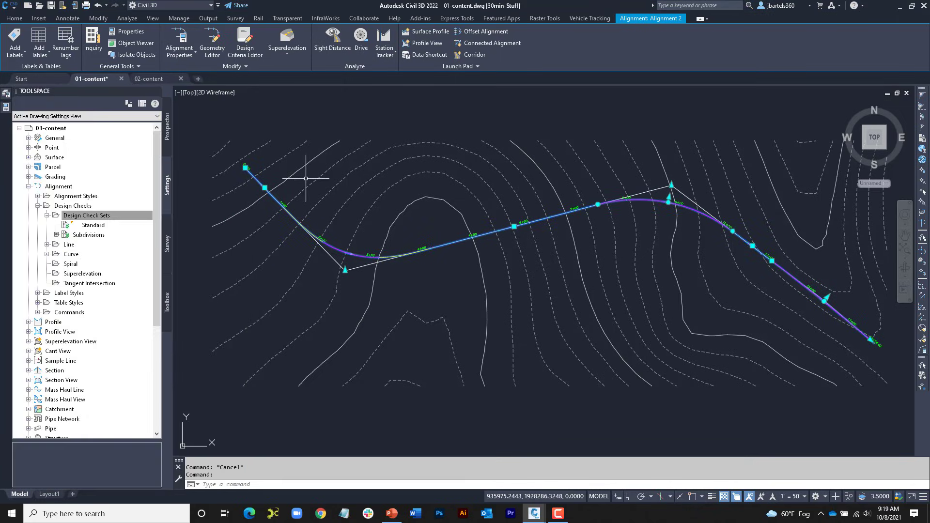
{"action": "key", "text": "Escape"}
Step: Examine the colors and direction arrows of the lines, curves and spirals along Alignment 2
{"action": "scroll", "coordinate": [247, 191], "scroll_direction": "up", "scroll_amount": 2}
{"action": "scroll", "coordinate": [247, 192], "scroll_direction": "up", "scroll_amount": 3}
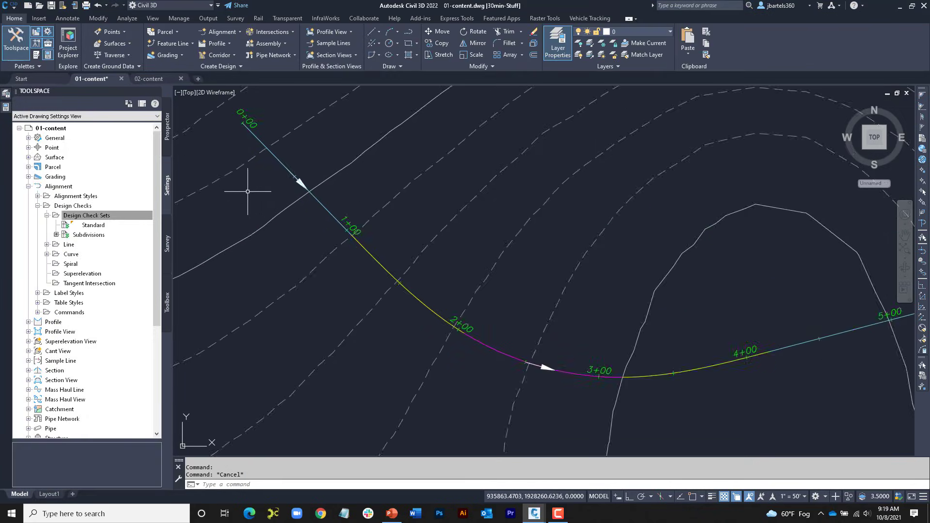
{"action": "middle_click_drag", "start_coordinate": [249, 192], "coordinate": [258, 197]}
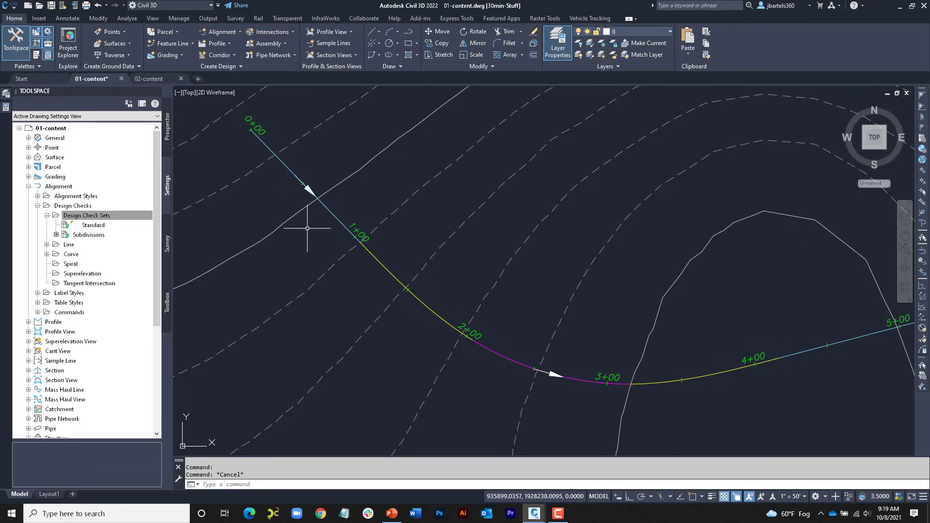
{"action": "scroll", "coordinate": [280, 252], "scroll_direction": "down", "scroll_amount": 1}
{"action": "scroll", "coordinate": [280, 253], "scroll_direction": "down", "scroll_amount": 1}
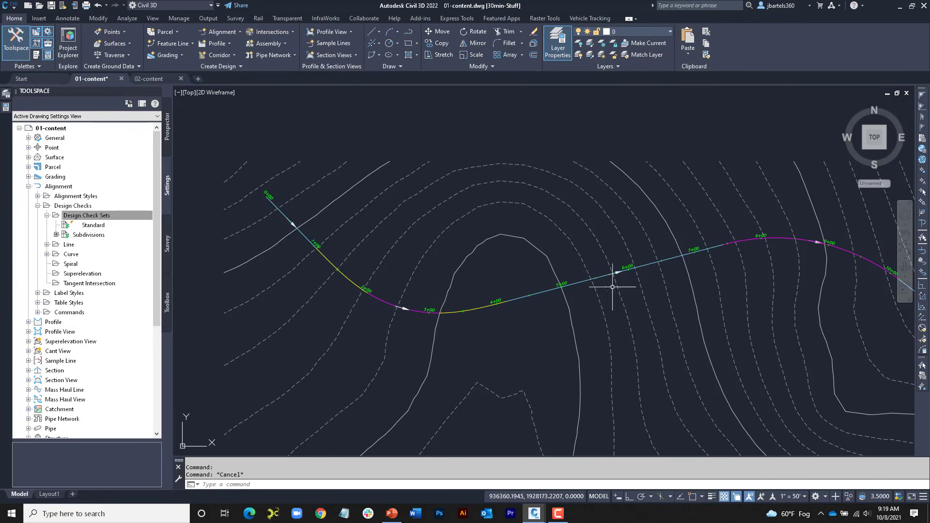
{"action": "middle_click_drag", "start_coordinate": [646, 281], "coordinate": [518, 281]}
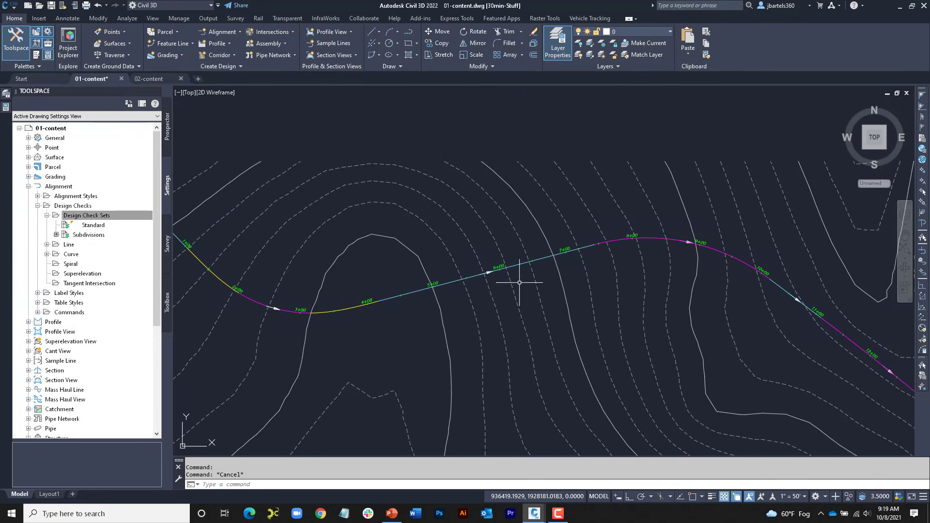
{"action": "mouse_move", "coordinate": [519, 284]}
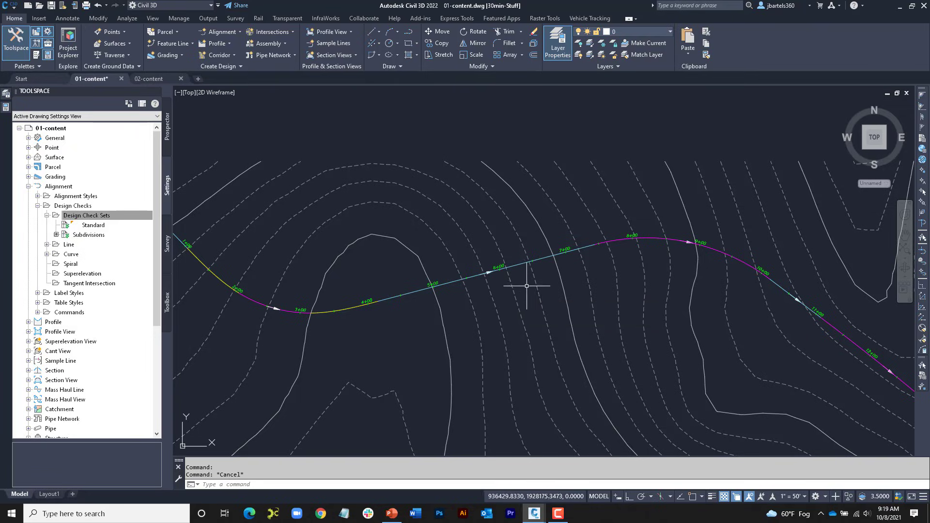
Step: Review the display layers, colors and lineweights of the line, curve, spiral and arrow components in Alignment 2's ADSK-LAYOUT style
{"action": "left_click", "coordinate": [449, 284]}
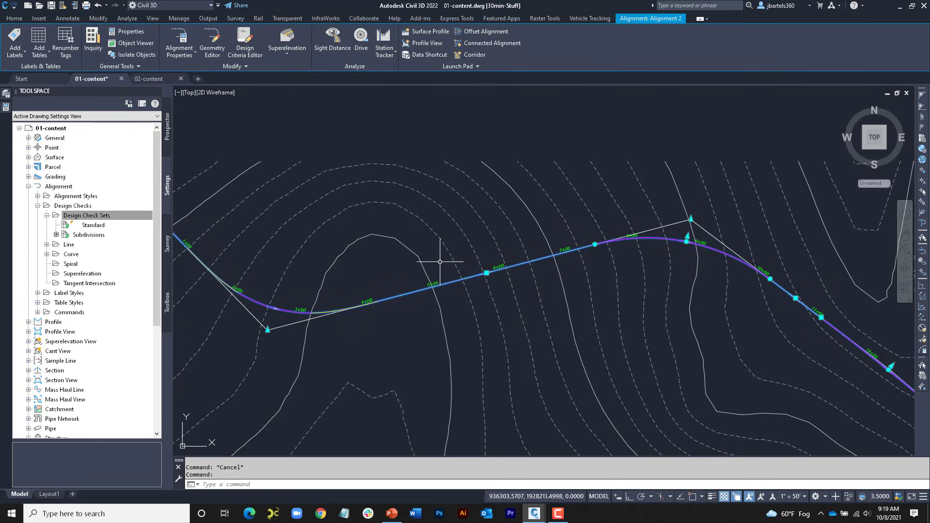
{"action": "right_click", "coordinate": [429, 189]}
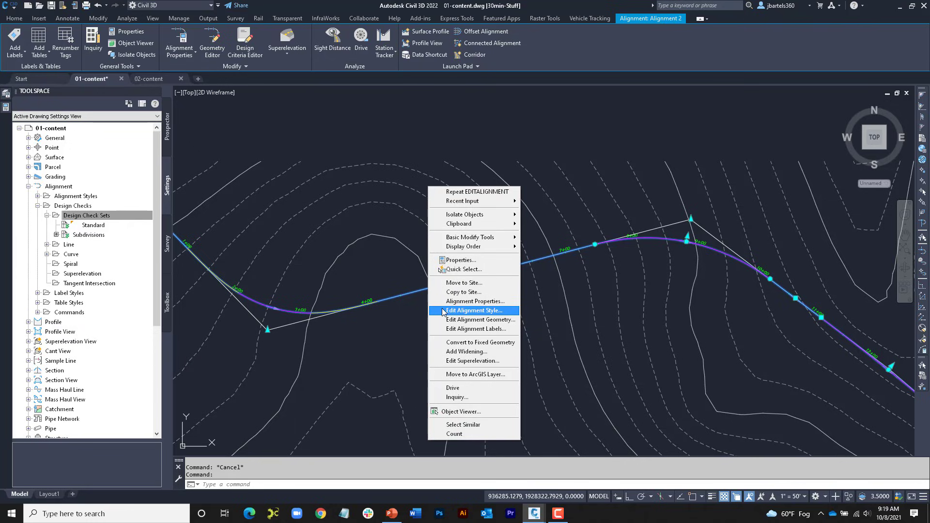
{"action": "left_click", "coordinate": [470, 311]}
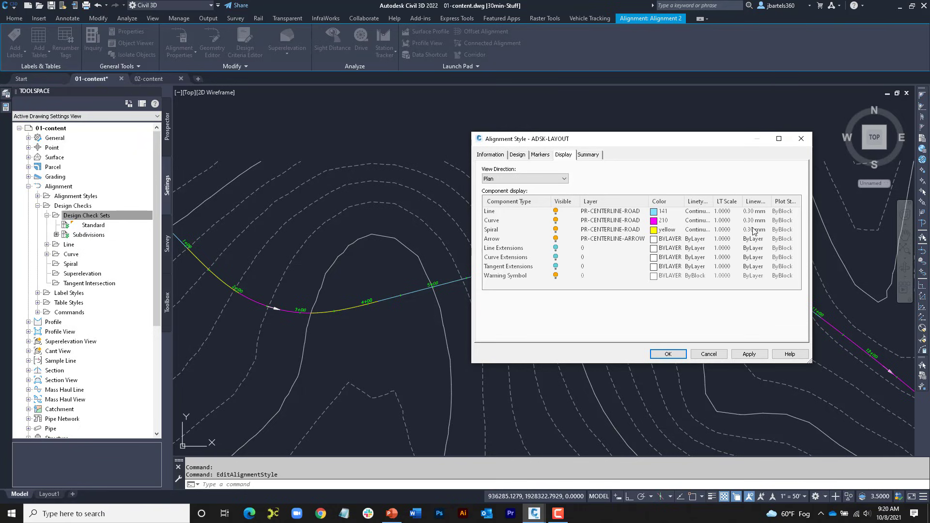
{"action": "left_click", "coordinate": [668, 354]}
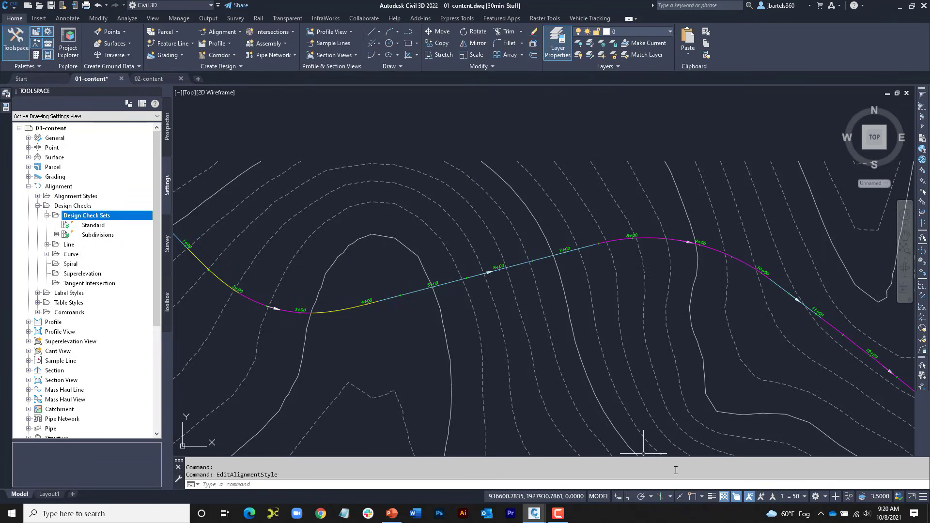
Step: Turn on lineweight display in the drawing and view the whole of Alignment 2 with its component lineweights
{"action": "left_click", "coordinate": [711, 497]}
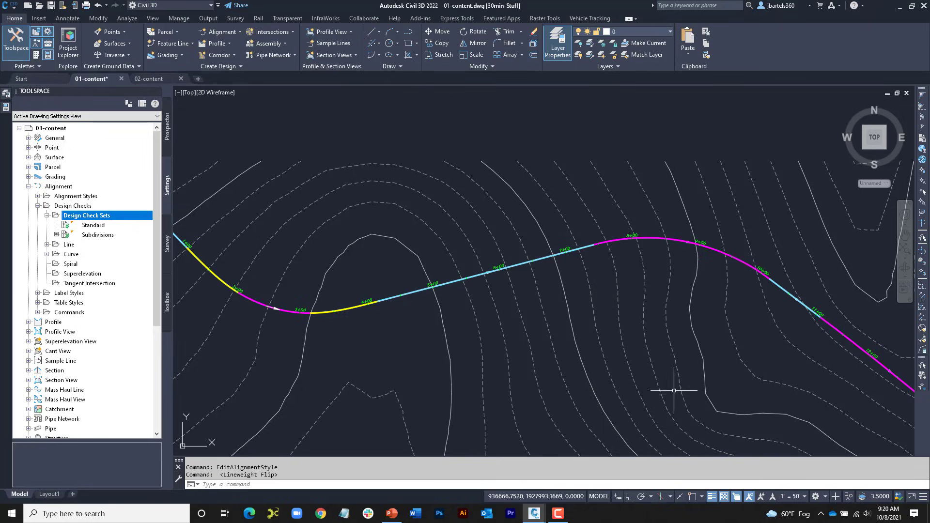
{"action": "mouse_move", "coordinate": [650, 339]}
{"action": "middle_mouse_down"}
{"action": "mouse_move", "coordinate": [529, 308]}
{"action": "mouse_move", "coordinate": [748, 350]}
{"action": "middle_mouse_up"}
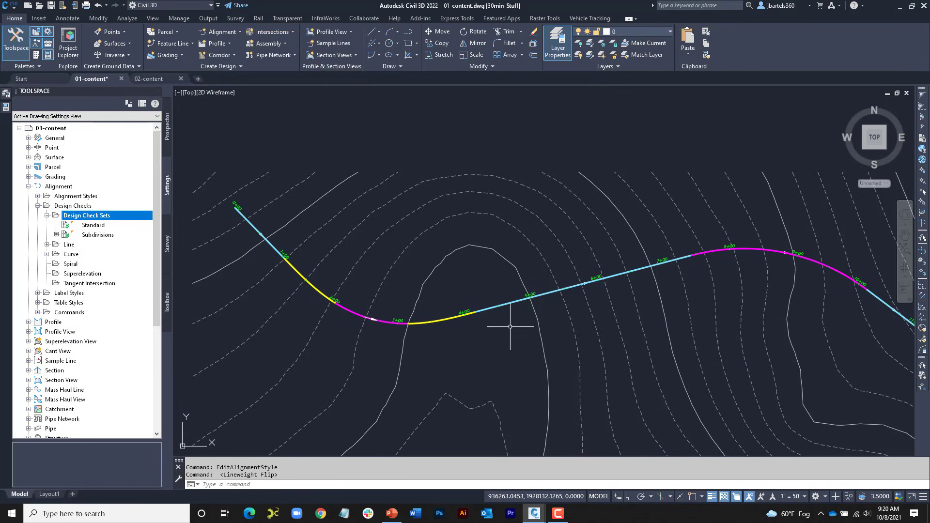
{"action": "mouse_move", "coordinate": [509, 329]}
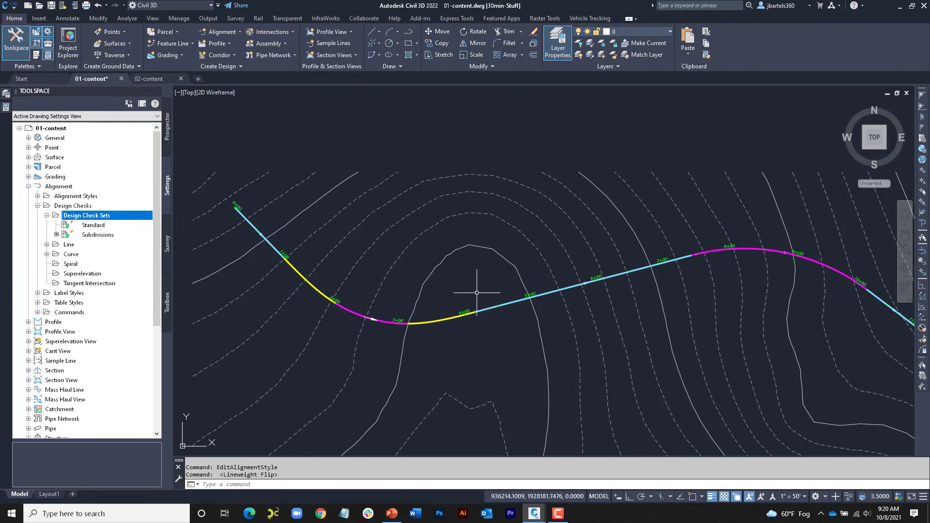
{"action": "mouse_move", "coordinate": [477, 292]}
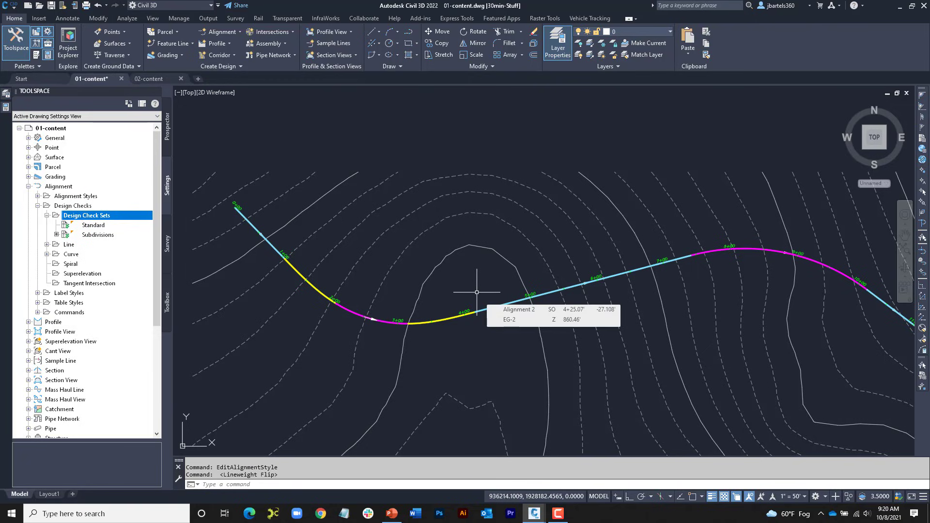
{"action": "scroll", "coordinate": [476, 285], "scroll_direction": "down", "scroll_amount": 1}
{"action": "middle_click_drag", "start_coordinate": [477, 283], "coordinate": [431, 283]}
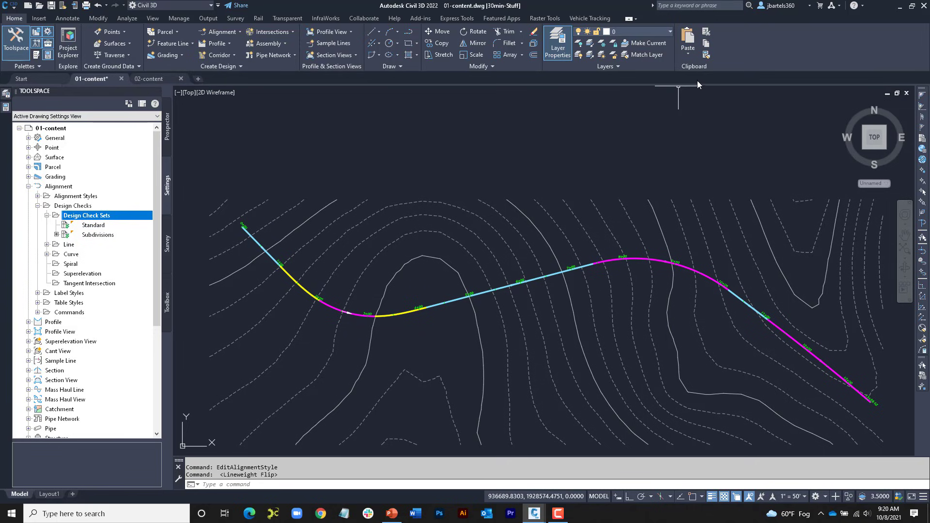
Step: Match Alignment 2's properties onto the yellow-green dash-dot alignment north of the surface, starting at station 0+00
{"action": "left_click", "coordinate": [706, 55]}
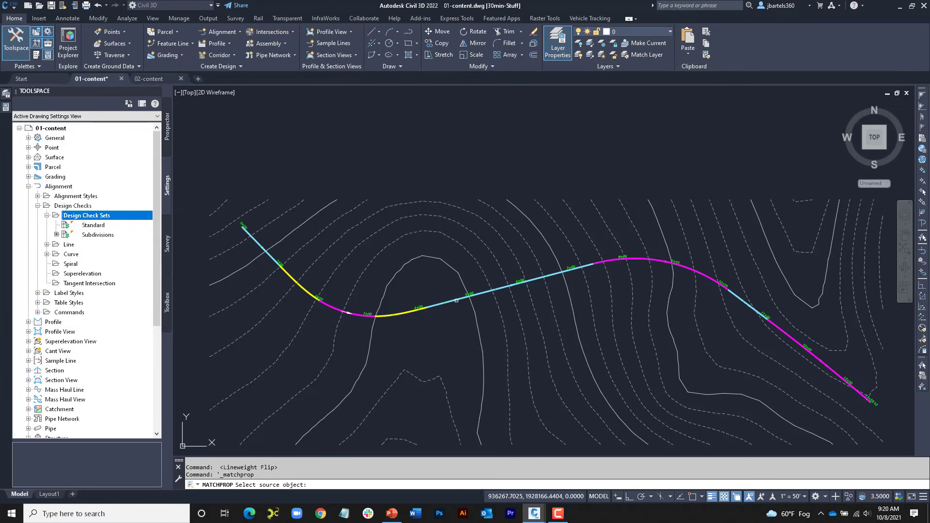
{"action": "left_click", "coordinate": [462, 296]}
{"action": "scroll", "coordinate": [443, 276], "scroll_direction": "down", "scroll_amount": 3}
{"action": "middle_click_drag", "start_coordinate": [442, 172], "coordinate": [445, 358]}
{"action": "middle_click_drag", "start_coordinate": [420, 126], "coordinate": [418, 278]}
{"action": "scroll", "coordinate": [439, 250], "scroll_direction": "up", "scroll_amount": 3}
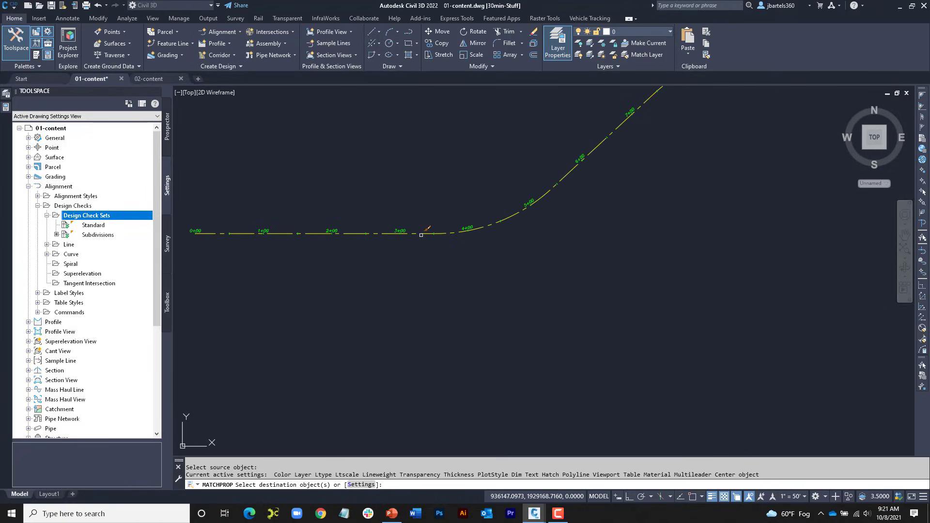
{"action": "left_click", "coordinate": [428, 234]}
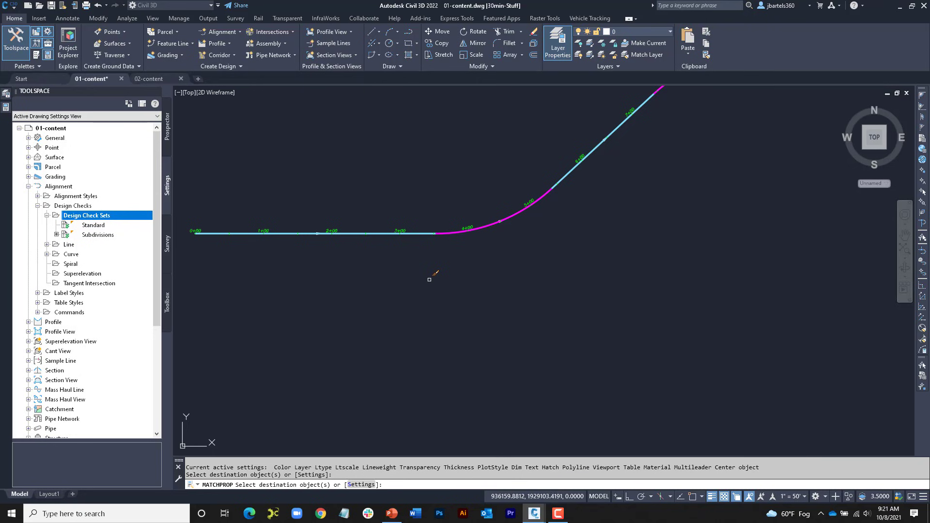
{"action": "key", "text": "Escape"}
Step: Return to Alignment 2 on the contoured surface and switch to the 02-content drawing
{"action": "scroll", "coordinate": [425, 272], "scroll_direction": "down", "scroll_amount": 3}
{"action": "middle_click_drag", "start_coordinate": [465, 313], "coordinate": [443, 141]}
{"action": "middle_click_drag", "start_coordinate": [459, 222], "coordinate": [438, 156]}
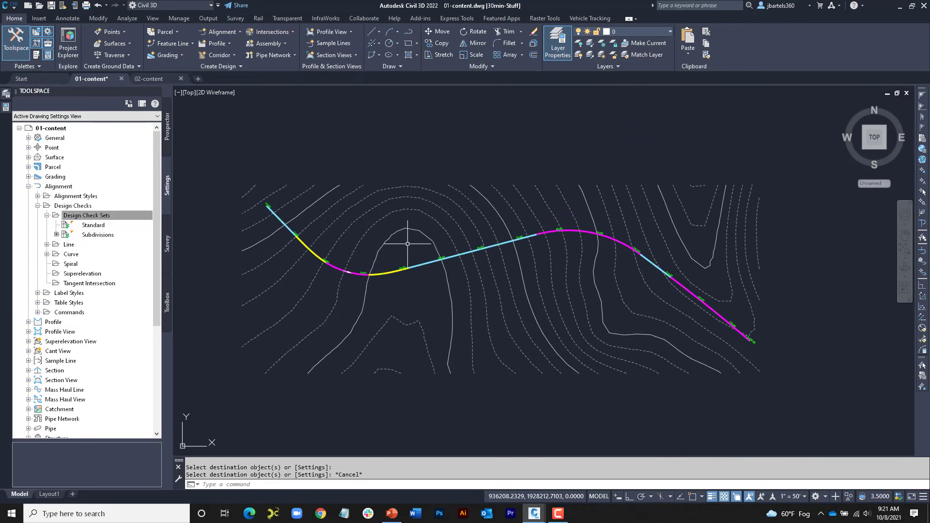
{"action": "mouse_move", "coordinate": [400, 248]}
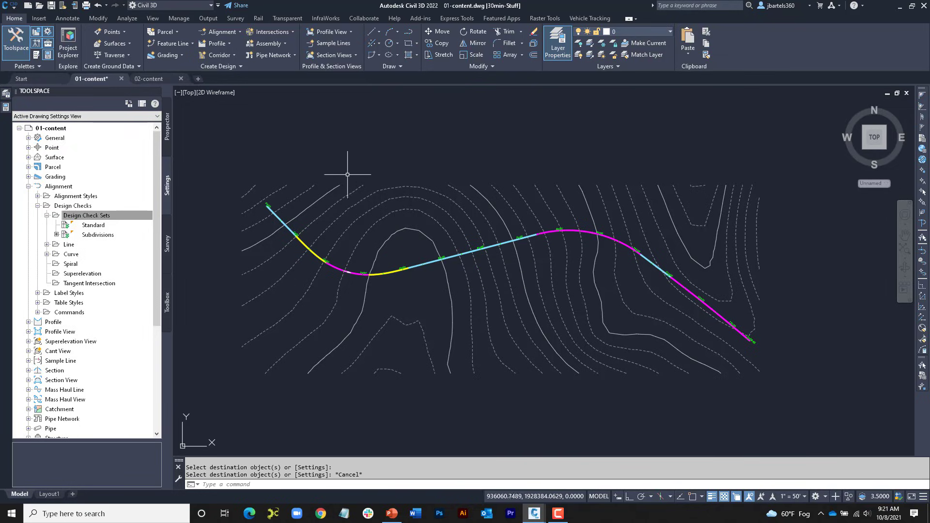
{"action": "left_click", "coordinate": [152, 78]}
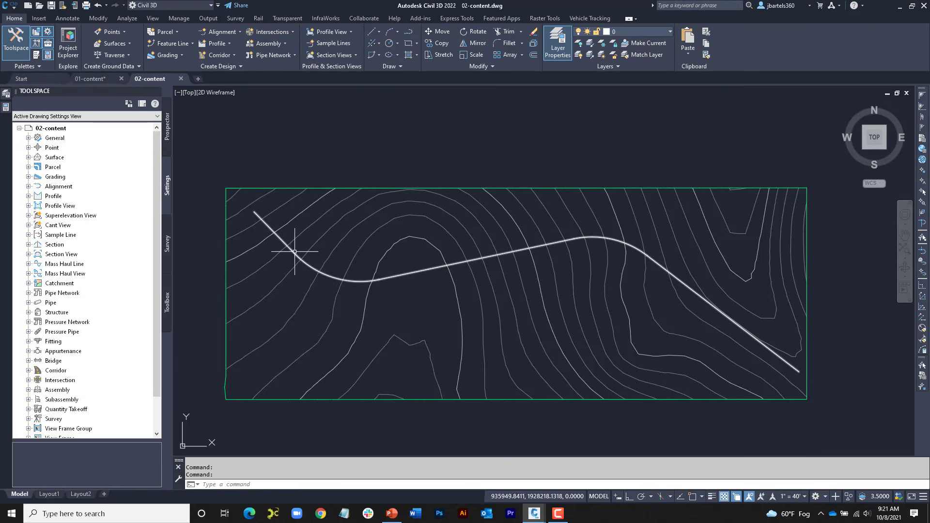
{"action": "mouse_move", "coordinate": [293, 253]}
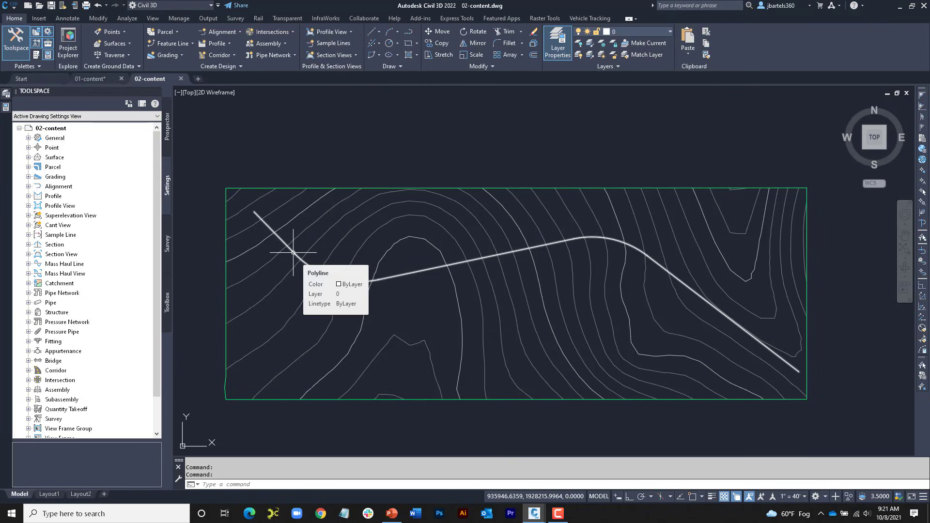
Step: Start an alignment from the white polyline in its default direction, clear Add curves between tangents, and cancel the creation
{"action": "left_click", "coordinate": [225, 32]}
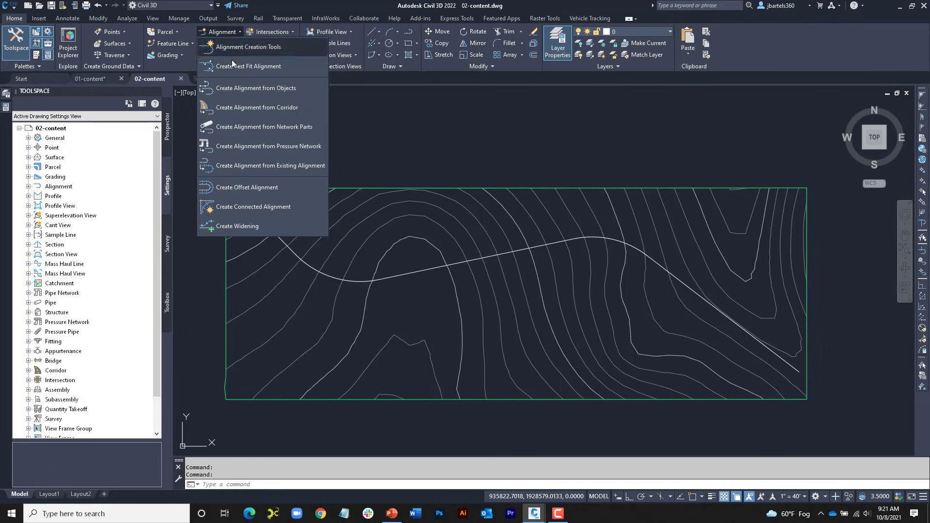
{"action": "left_click", "coordinate": [242, 89]}
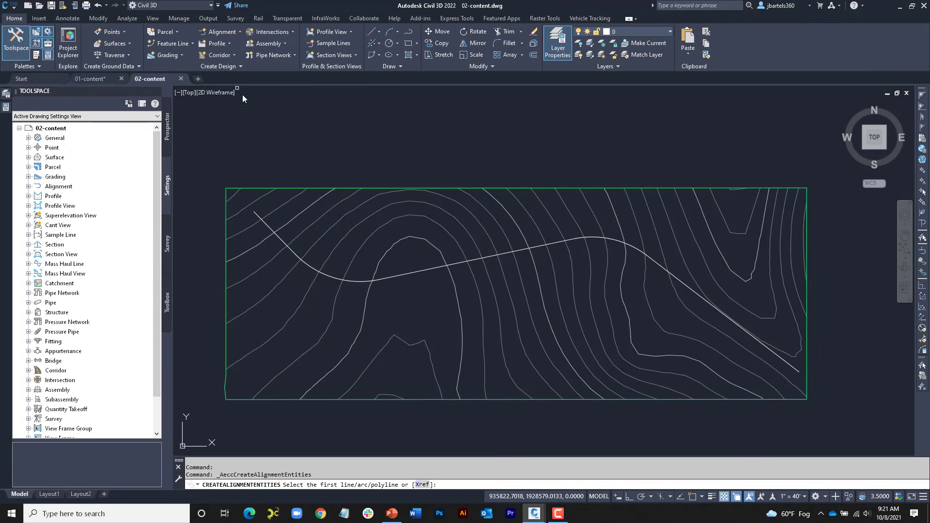
{"action": "left_click", "coordinate": [290, 251]}
{"action": "key", "text": "Return"}
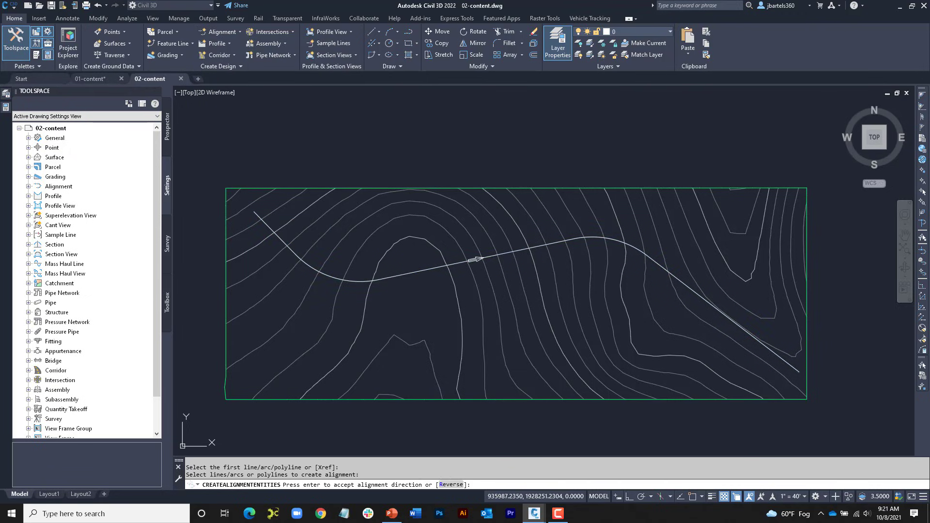
{"action": "key", "text": "Return"}
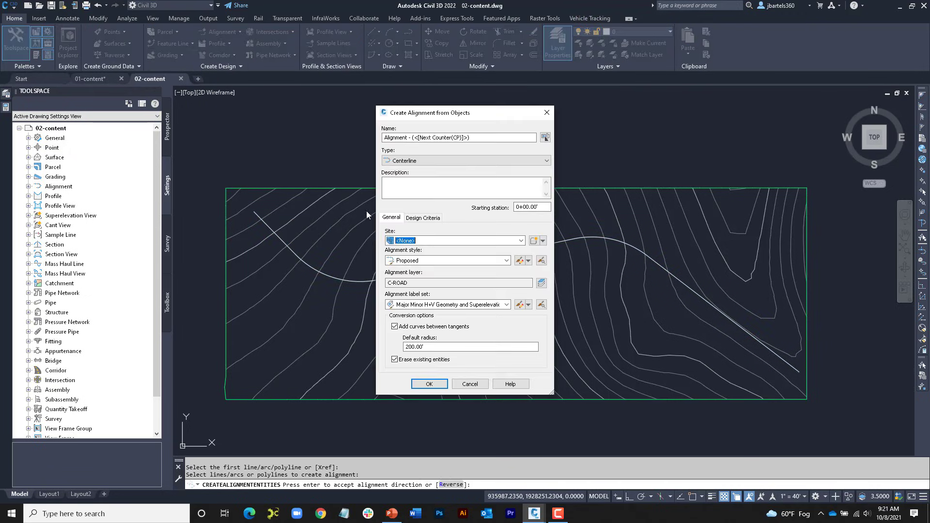
{"action": "left_click", "coordinate": [394, 327]}
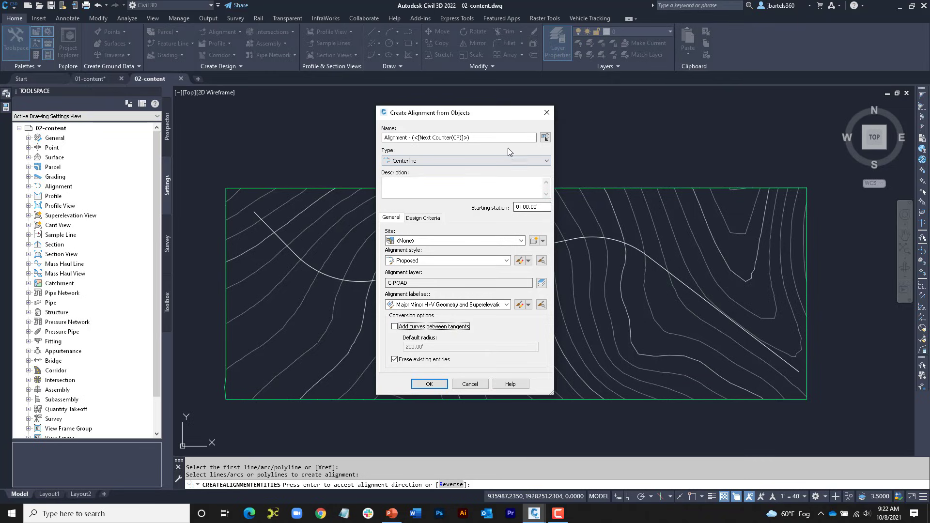
{"action": "left_click", "coordinate": [547, 114]}
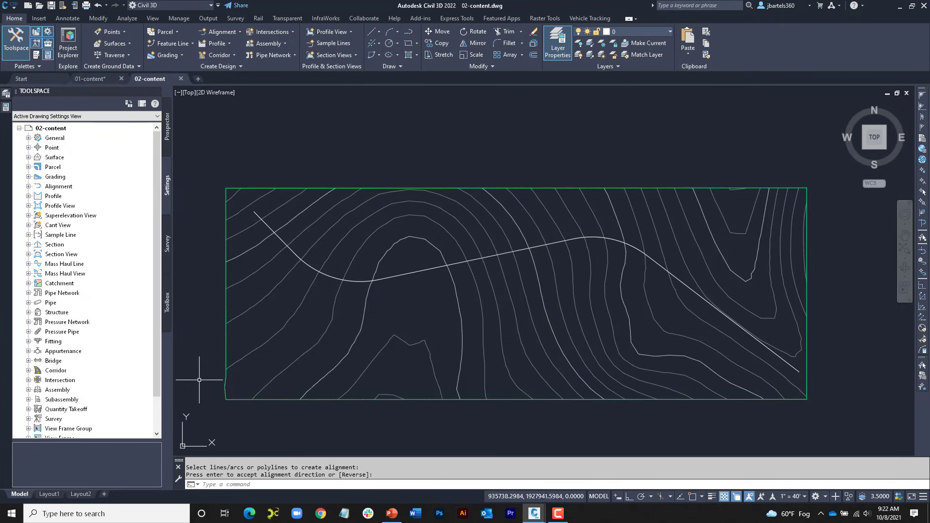
Step: Look up the alignment-from-objects command name in the command history and open the CreateAlignmentEntities command settings
{"action": "key", "text": "F2"}
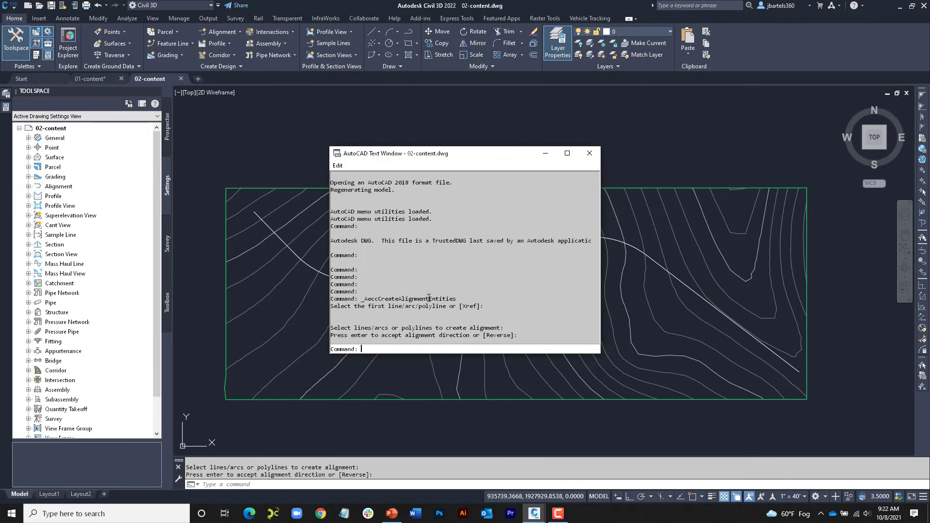
{"action": "left_click", "coordinate": [589, 154]}
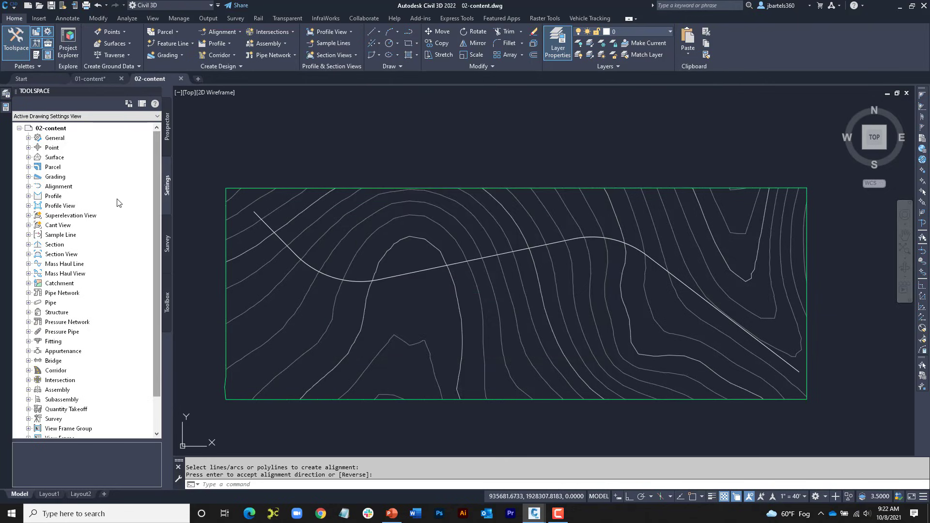
{"action": "left_click", "coordinate": [28, 186]}
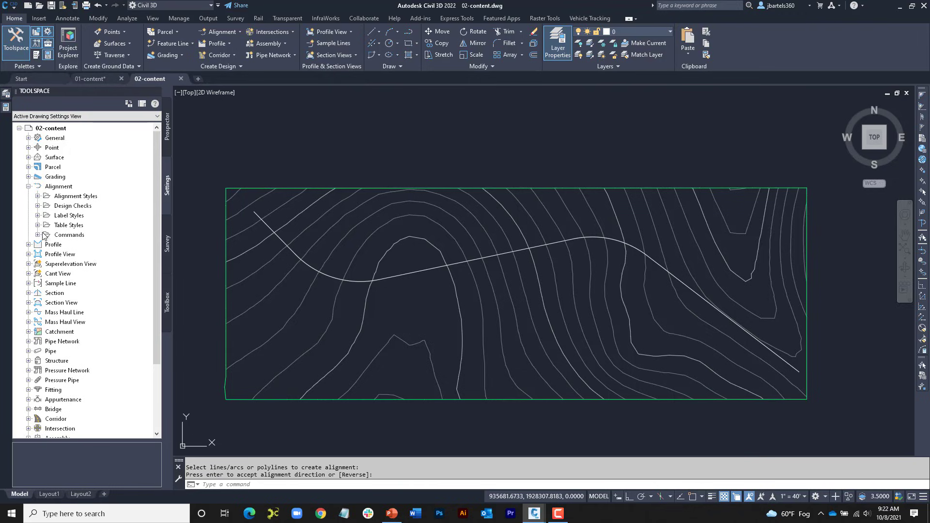
{"action": "left_click", "coordinate": [37, 234]}
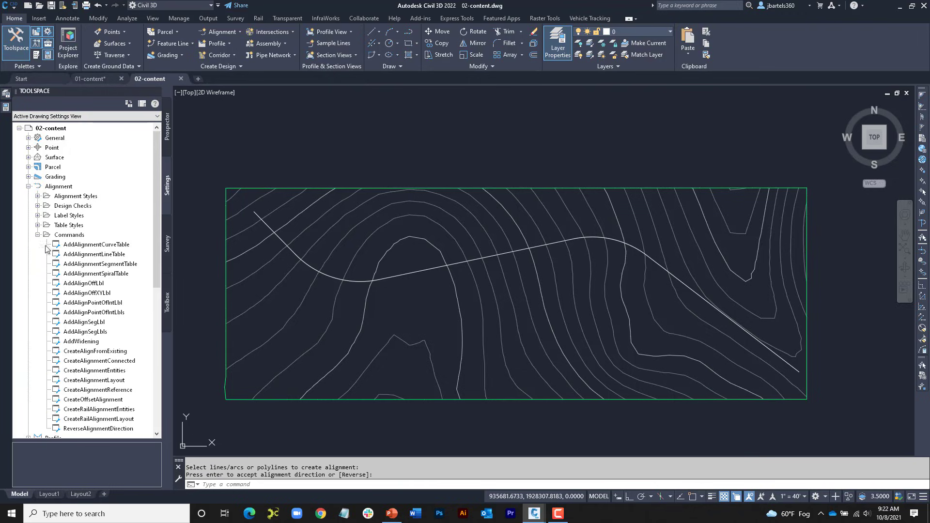
{"action": "scroll", "coordinate": [72, 252], "scroll_direction": "down", "scroll_amount": 1}
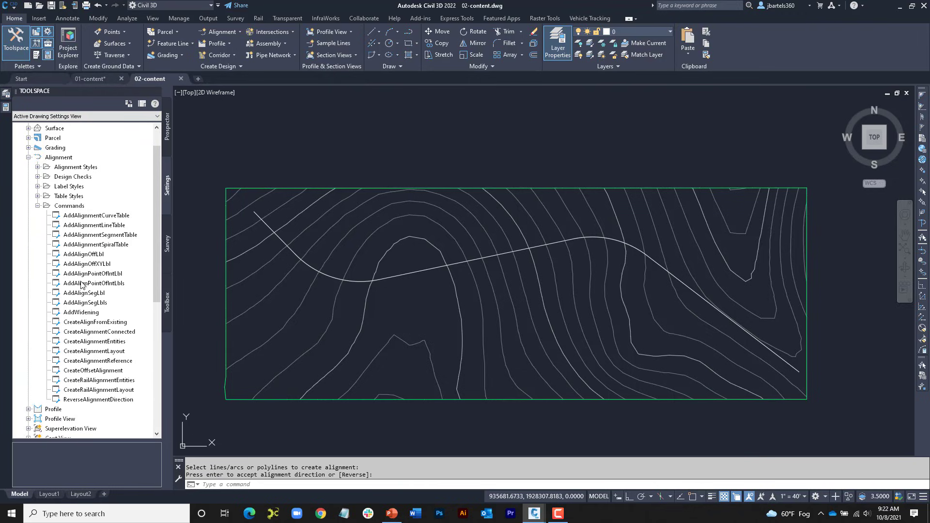
{"action": "double_click", "coordinate": [90, 343]}
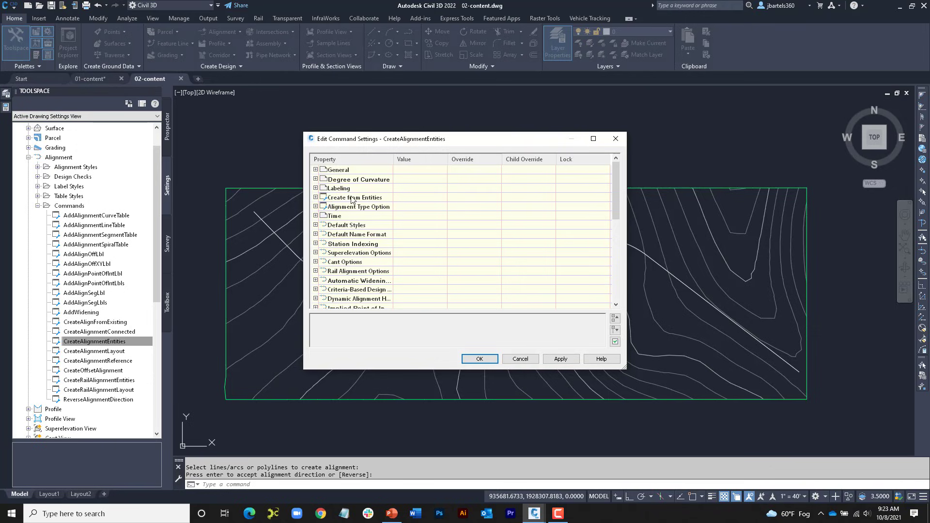
Step: Set Add Curves between Tangents to False in the Create from Entities settings and accept the command settings
{"action": "left_click", "coordinate": [315, 197]}
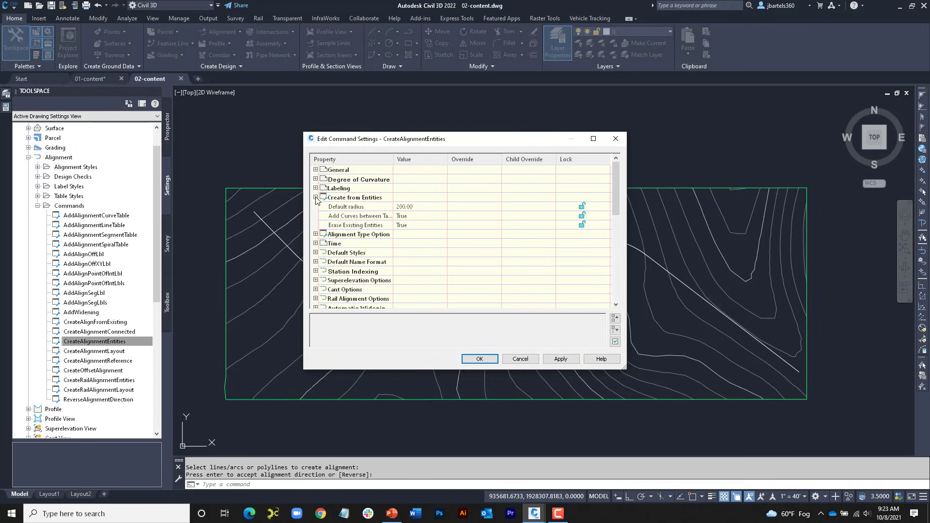
{"action": "left_click", "coordinate": [413, 218]}
{"action": "left_click", "coordinate": [413, 219]}
{"action": "left_click", "coordinate": [414, 225]}
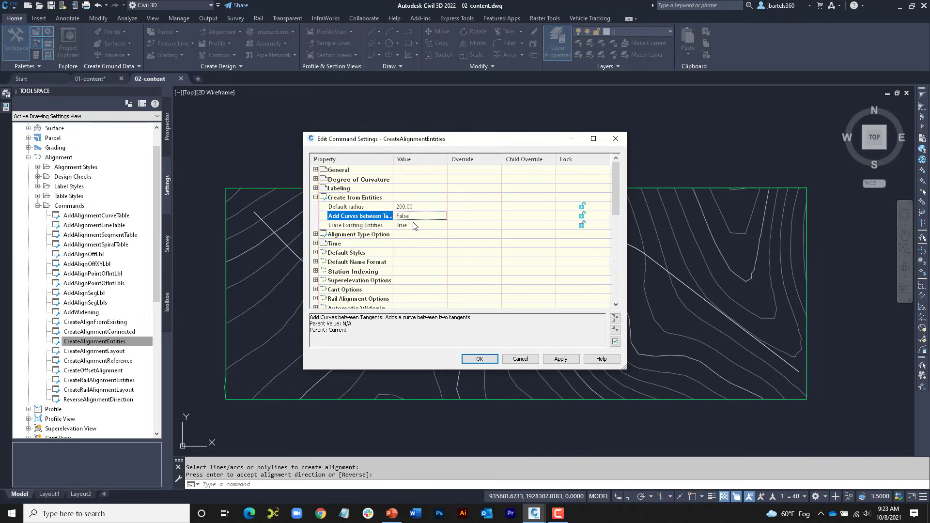
{"action": "left_click", "coordinate": [480, 358]}
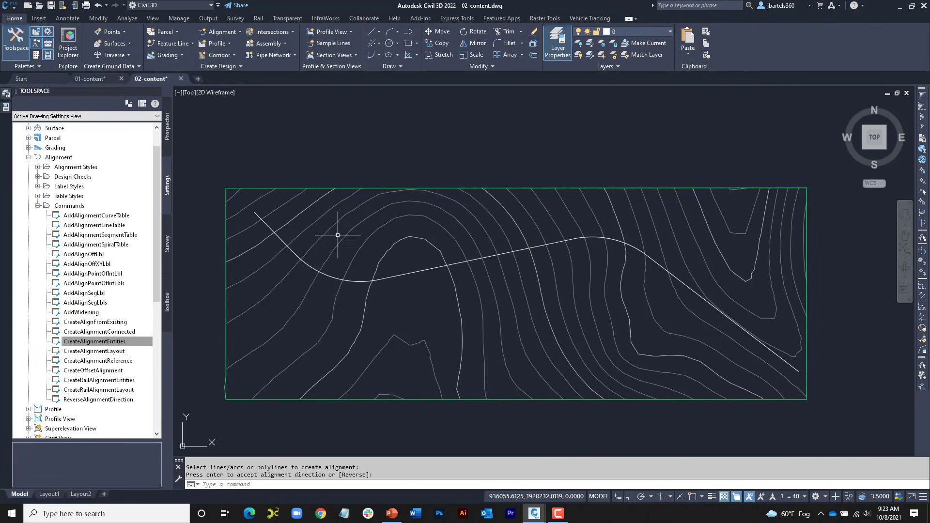
Step: Check the default conversion options by starting an alignment from the white polyline again, and close the dialog without creating it
{"action": "left_click", "coordinate": [224, 31]}
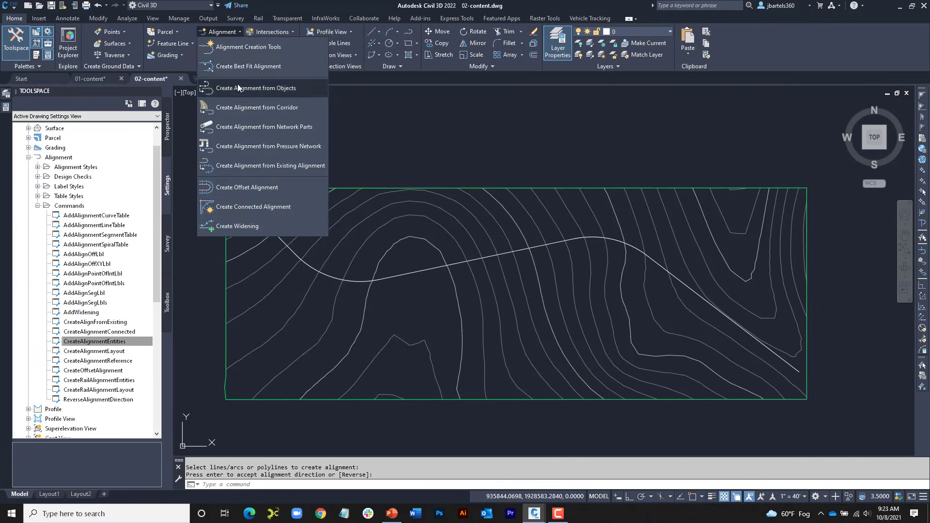
{"action": "left_click", "coordinate": [237, 83]}
{"action": "left_click", "coordinate": [297, 249]}
{"action": "key", "text": "Return"}
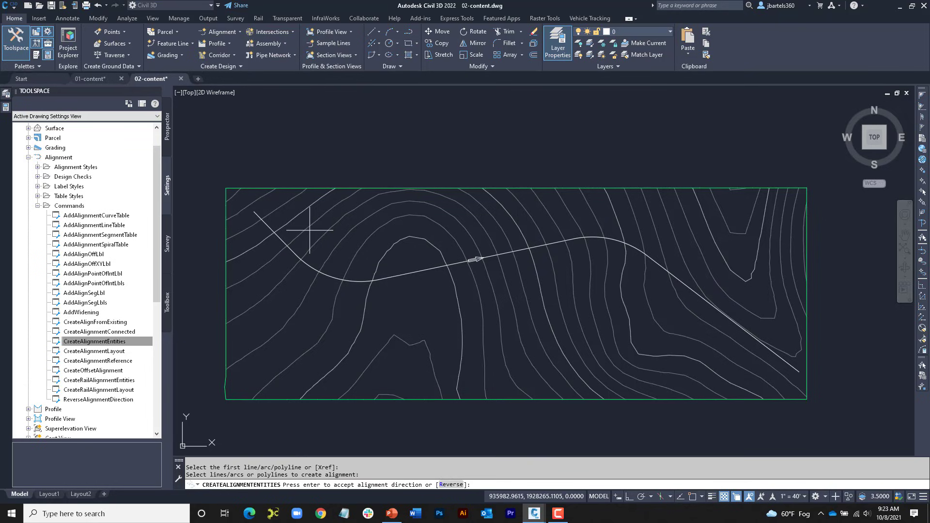
{"action": "key", "text": "Return"}
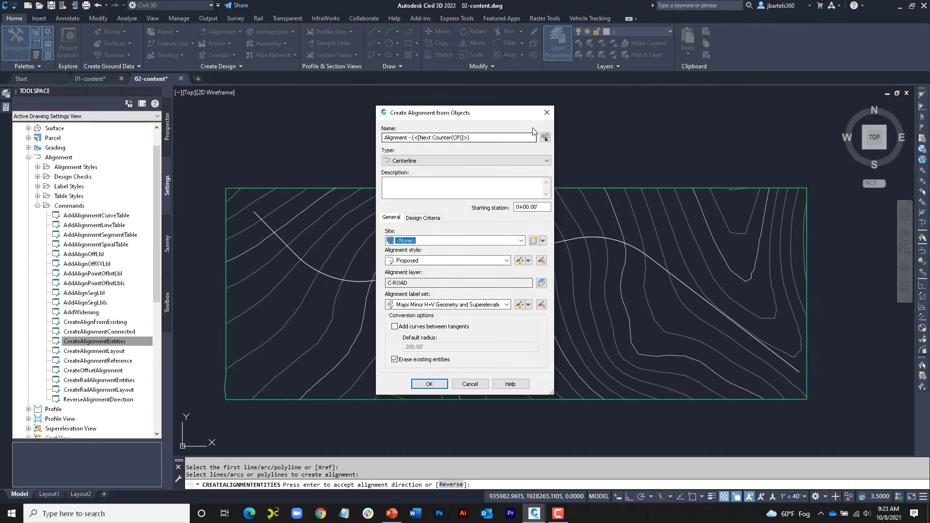
{"action": "left_click", "coordinate": [547, 114]}
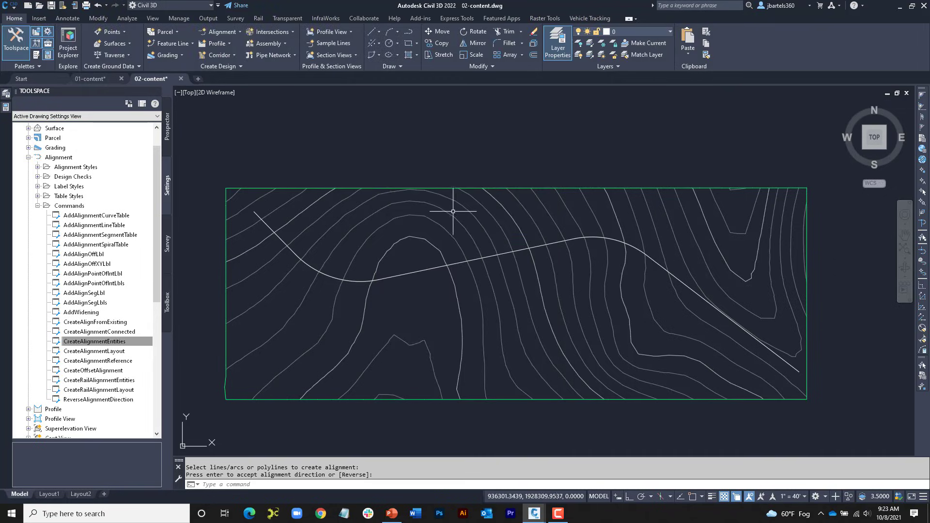
Step: Create an alignment named Main street from the white polyline in its default direction, keeping the remaining default options
{"action": "left_click", "coordinate": [222, 31]}
{"action": "left_click", "coordinate": [239, 89]}
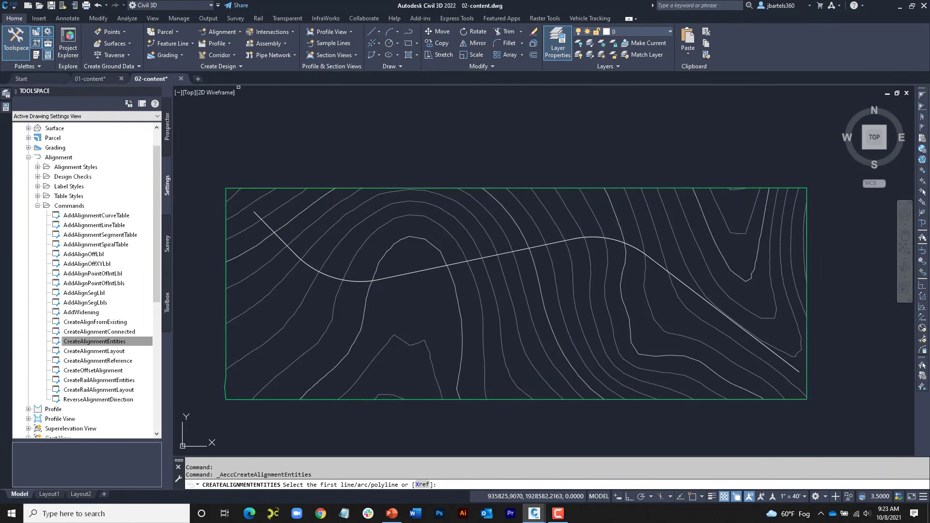
{"action": "left_click", "coordinate": [280, 238]}
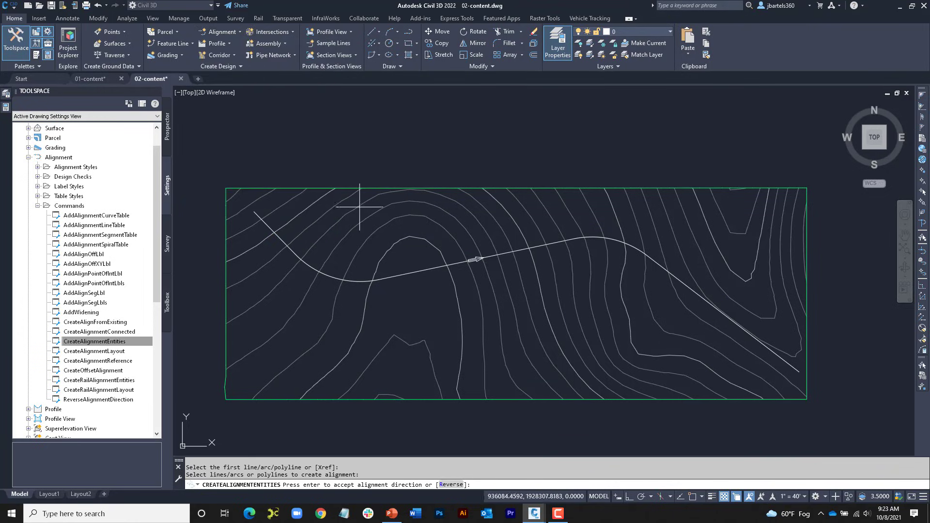
{"action": "key", "text": "Return"}
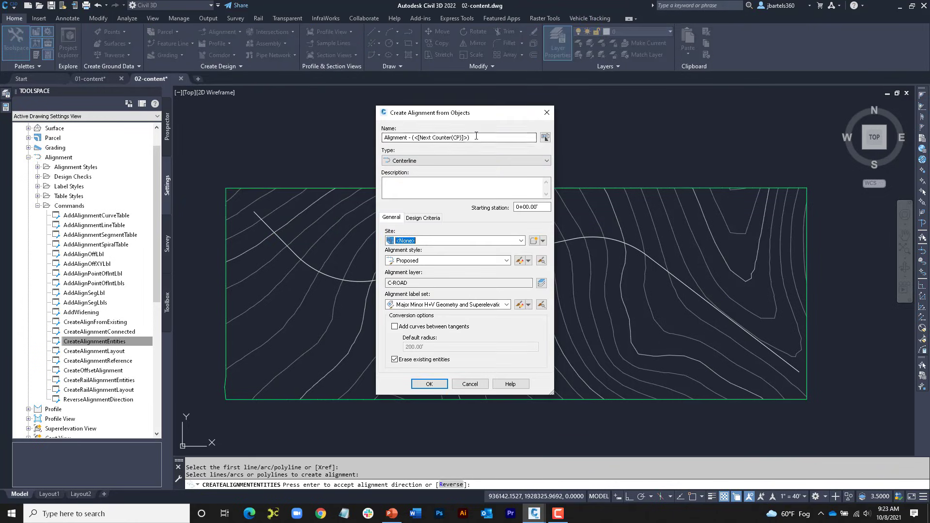
{"action": "left_click_drag", "start_coordinate": [475, 137], "coordinate": [388, 146]}
{"action": "type", "text": "Main street"}
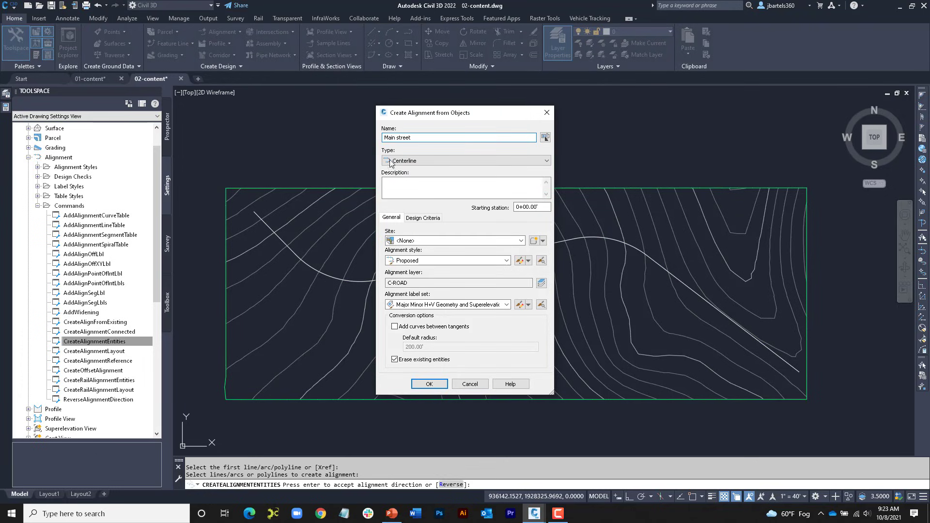
{"action": "left_click", "coordinate": [429, 384]}
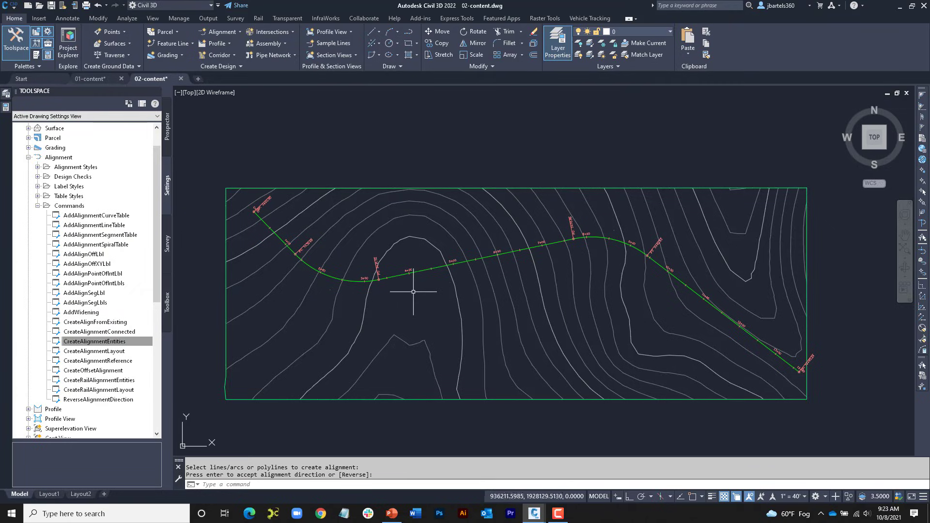
Step: Check the default surface profile name by adding EX-Grnd to Main street's profile list, remove the entry, and cancel the profile creation
{"action": "scroll", "coordinate": [417, 298], "scroll_direction": "down", "scroll_amount": 3}
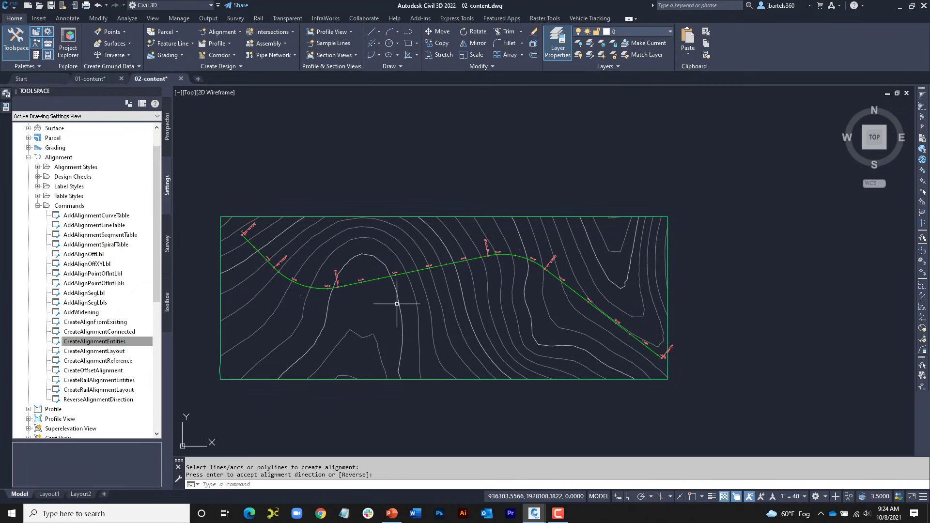
{"action": "left_click", "coordinate": [372, 280]}
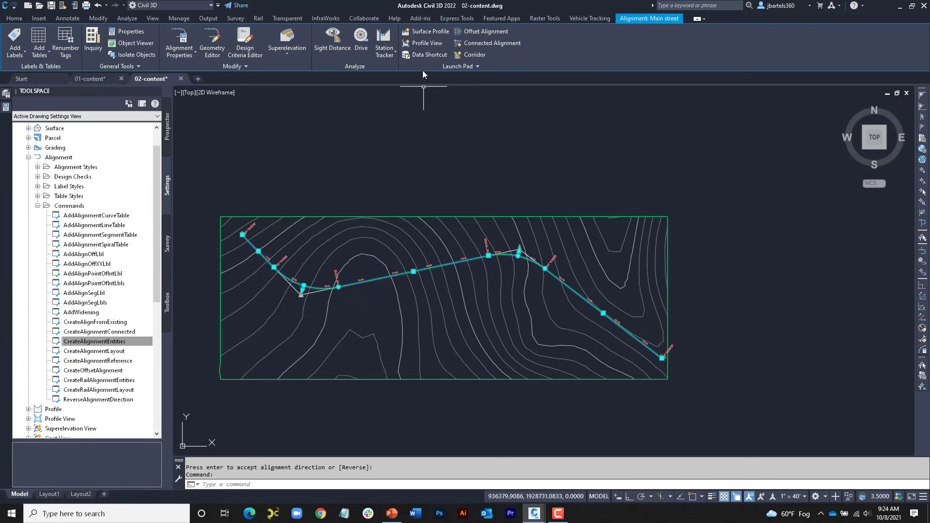
{"action": "left_click", "coordinate": [422, 31]}
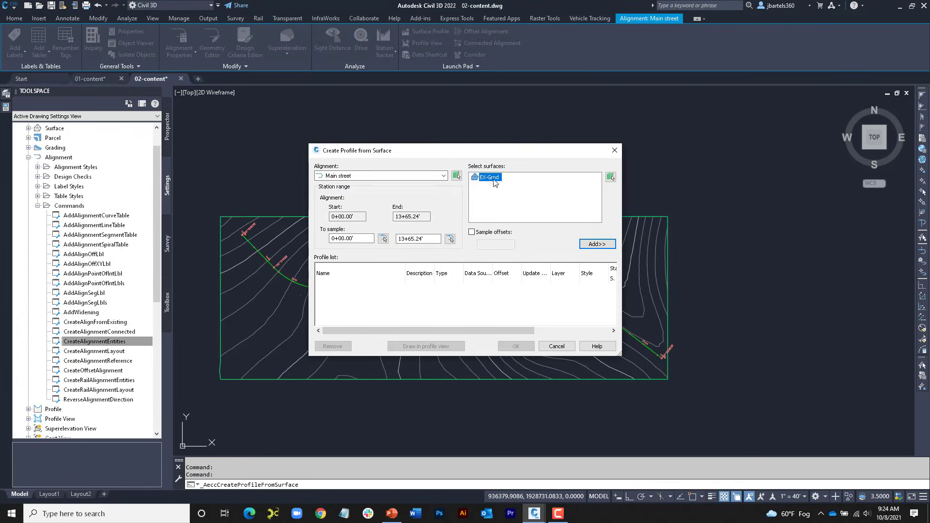
{"action": "left_click", "coordinate": [597, 243]}
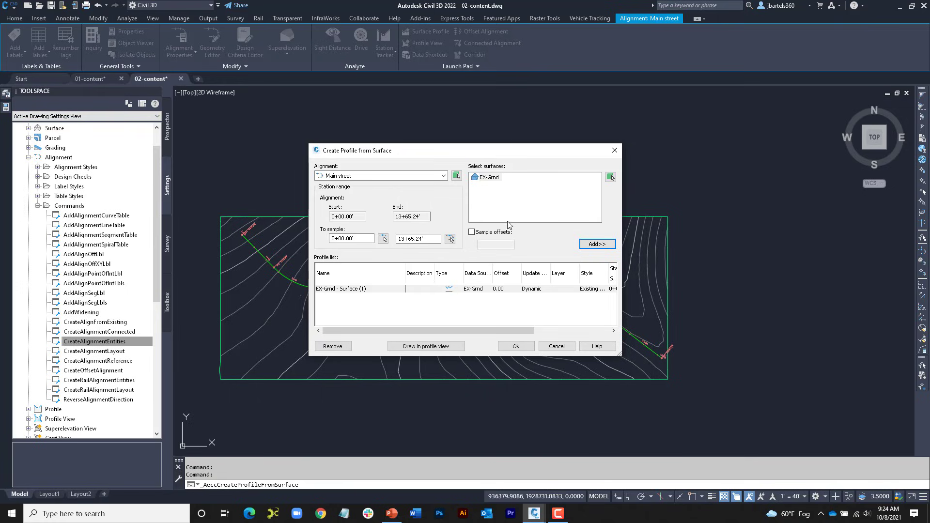
{"action": "left_click", "coordinate": [368, 290]}
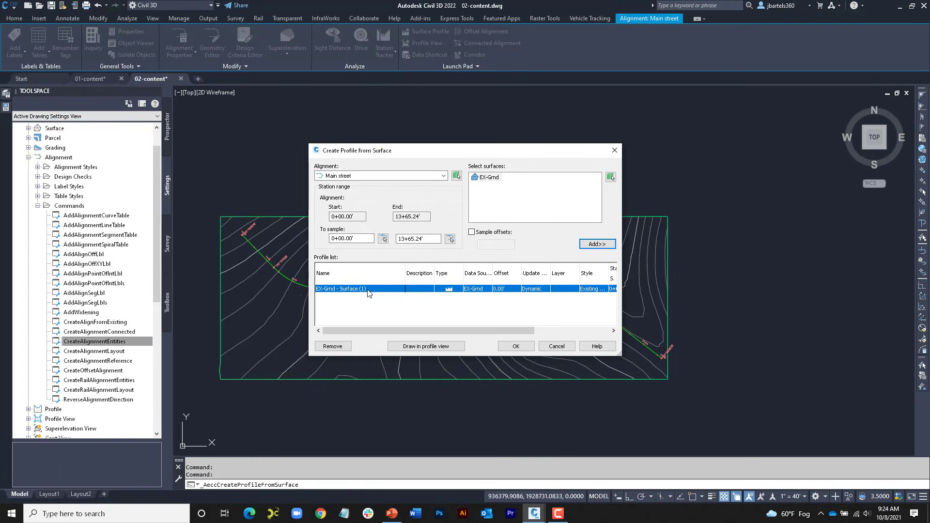
{"action": "left_click", "coordinate": [339, 346]}
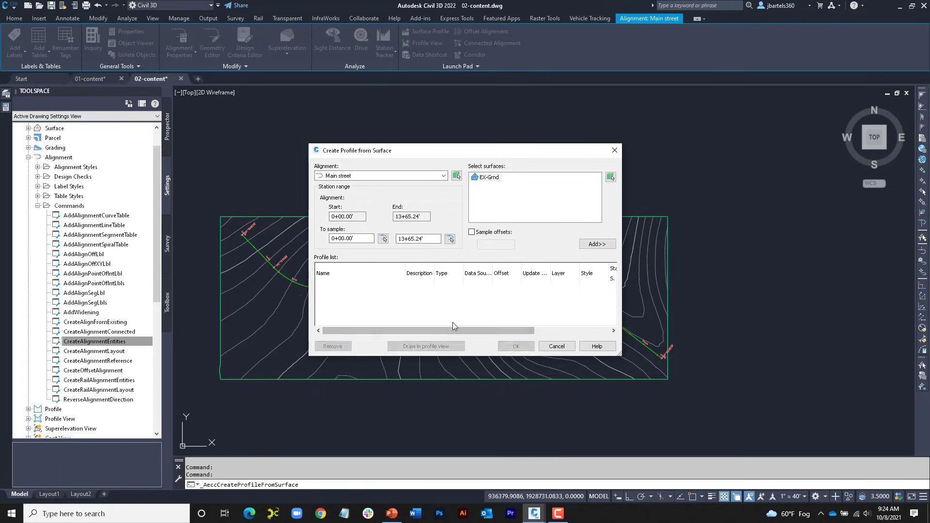
{"action": "left_click", "coordinate": [556, 345]}
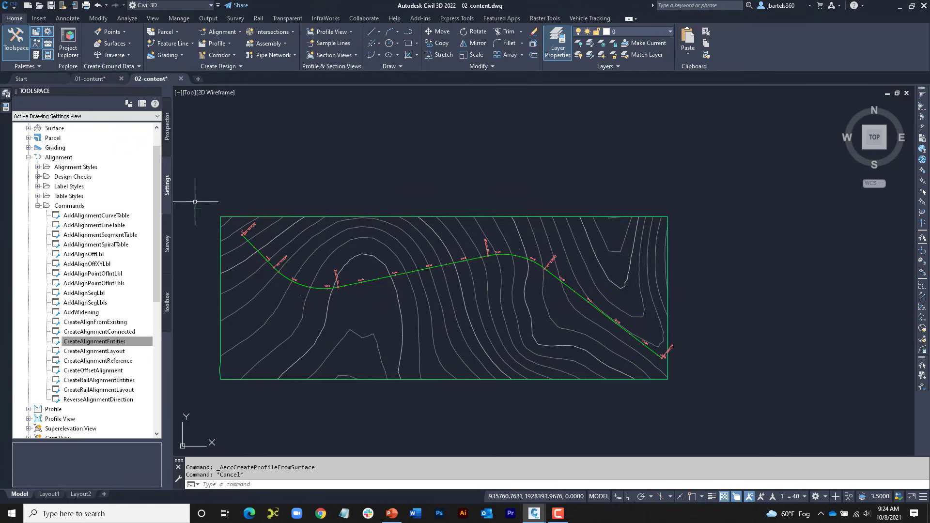
Step: Collapse the alignment commands in the settings tree and open the CreateProfileFromSurface command settings
{"action": "left_click", "coordinate": [38, 206]}
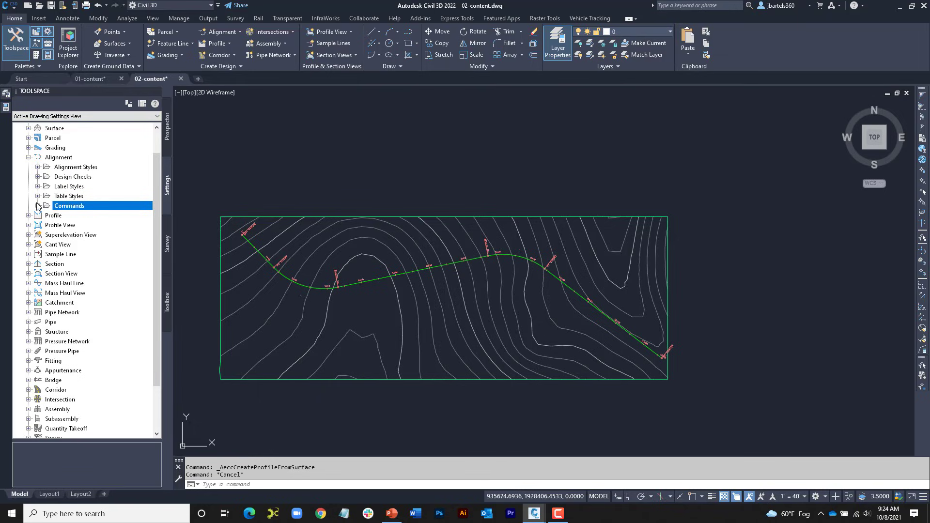
{"action": "left_click", "coordinate": [28, 215]}
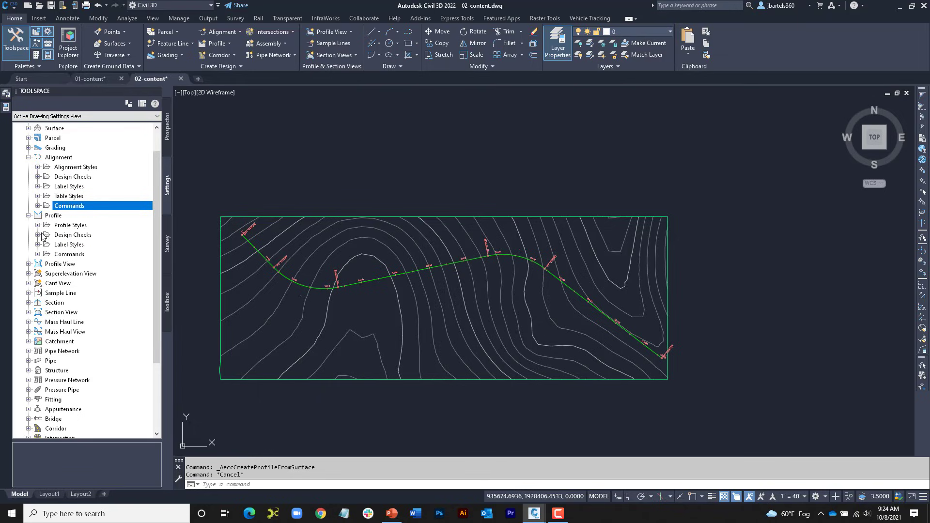
{"action": "left_click", "coordinate": [38, 254]}
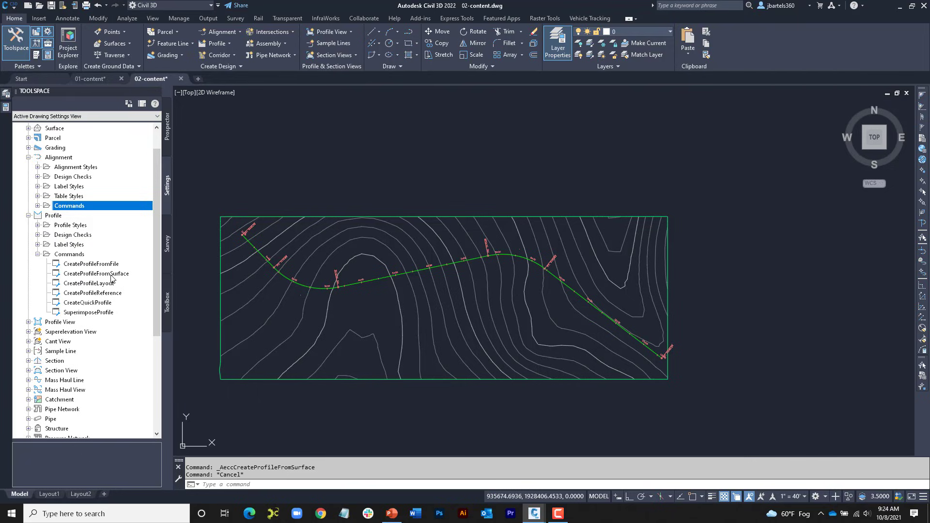
{"action": "left_click", "coordinate": [91, 276]}
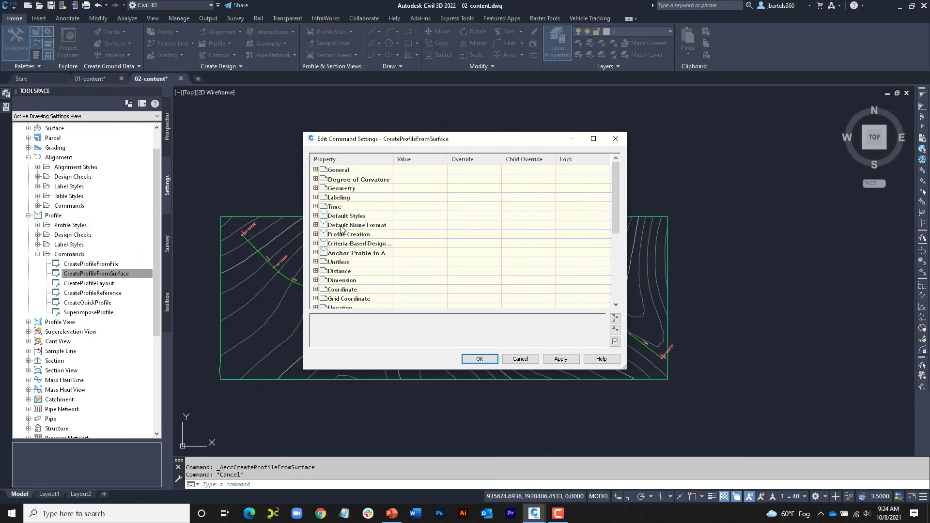
Step: Set the Profile Name Template to <[Alignment Name]> - <[Sampled Surface Name]> under Default Name Format and accept the command settings
{"action": "left_click", "coordinate": [315, 225]}
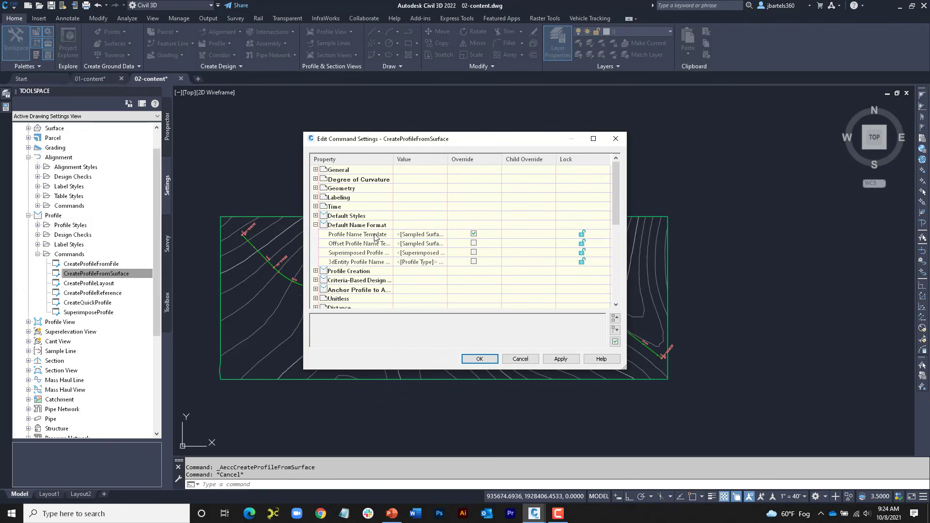
{"action": "left_click", "coordinate": [400, 236]}
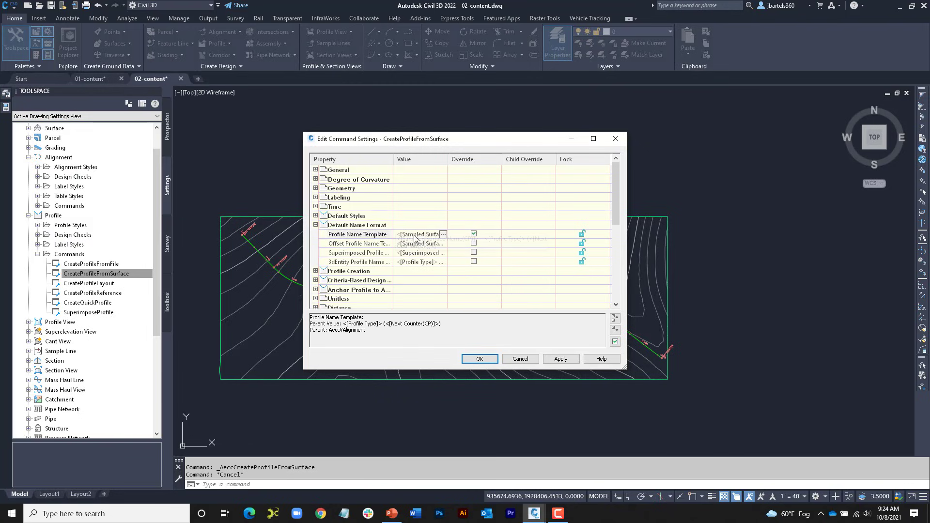
{"action": "left_click", "coordinate": [443, 235]}
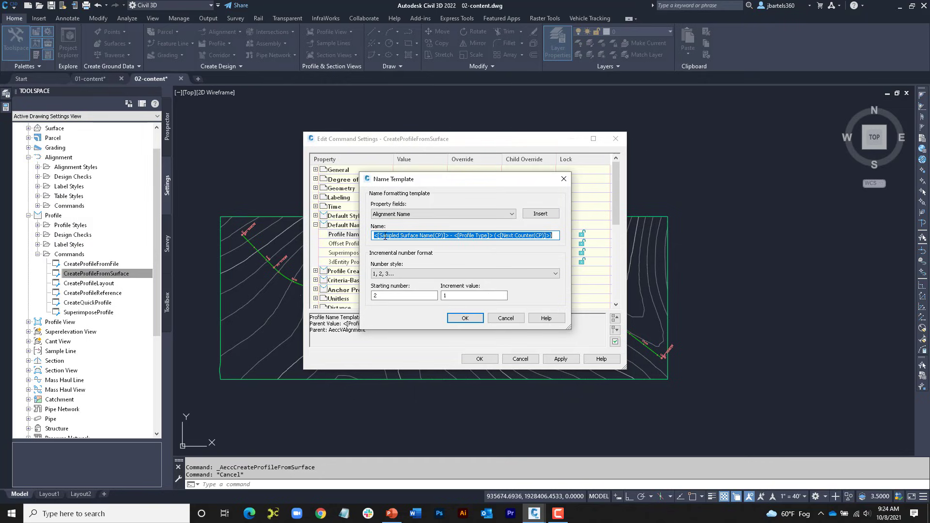
{"action": "key", "text": "Delete"}
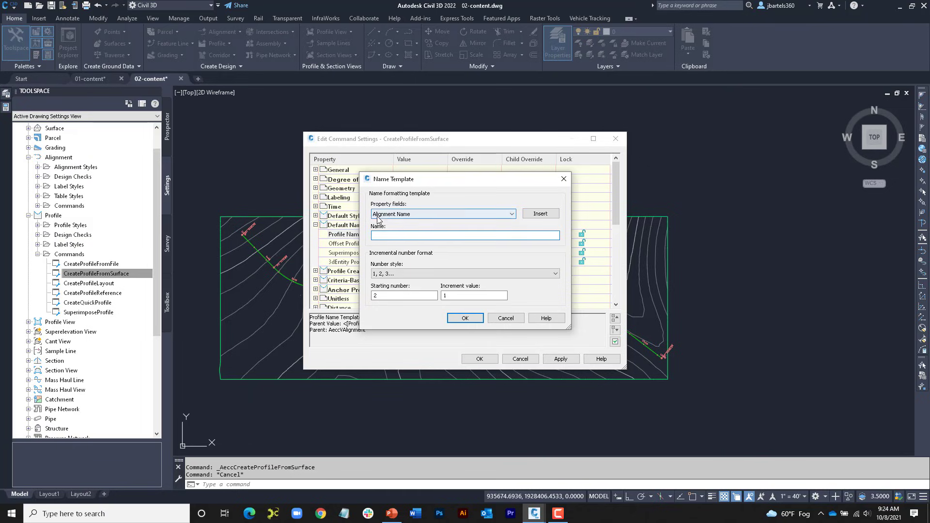
{"action": "left_click", "coordinate": [536, 215]}
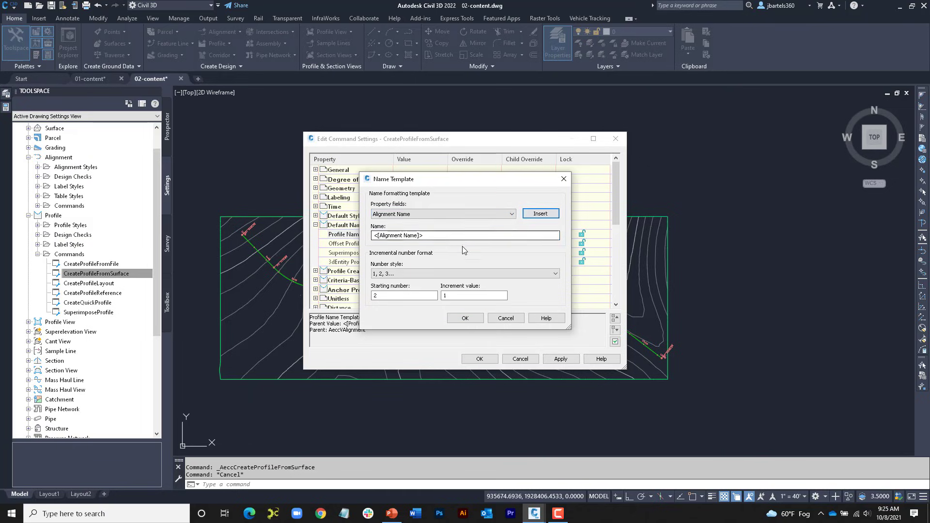
{"action": "left_click", "coordinate": [437, 214]}
{"action": "left_click", "coordinate": [425, 248]}
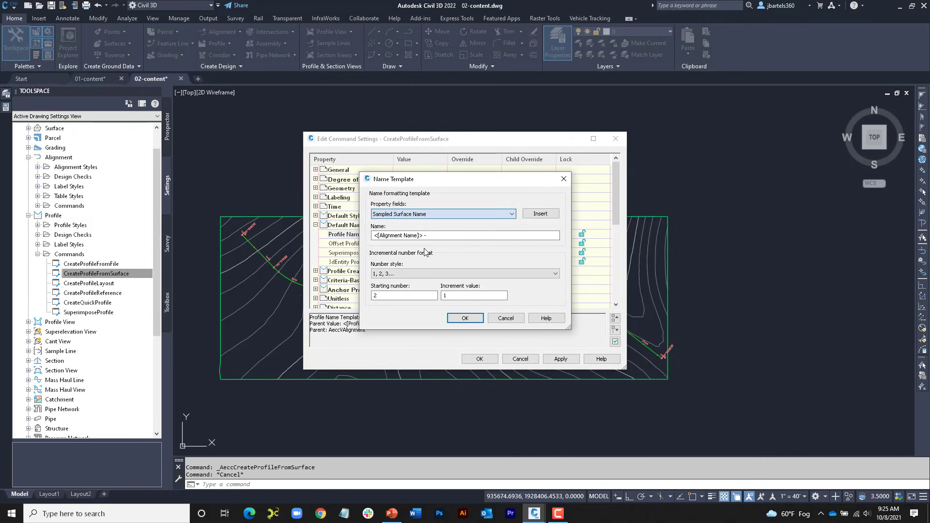
{"action": "left_click", "coordinate": [535, 215]}
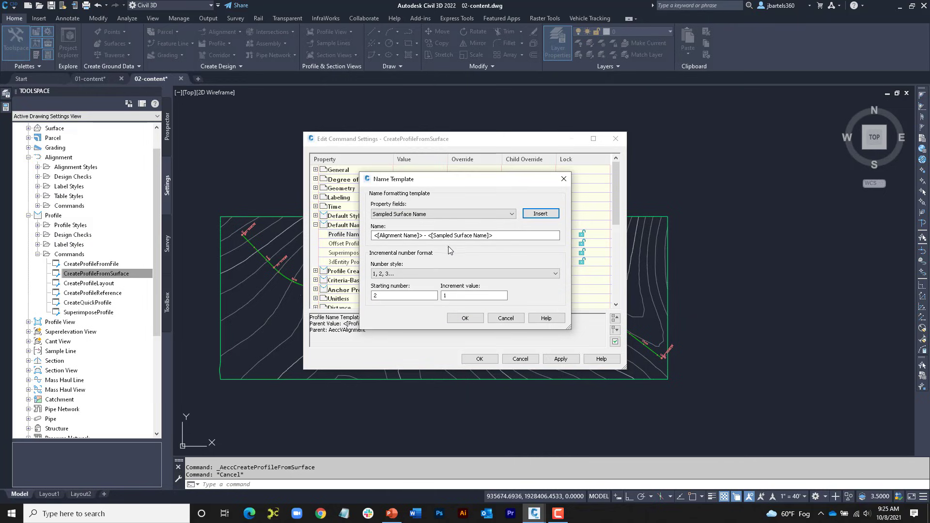
{"action": "left_click", "coordinate": [465, 317]}
{"action": "left_click", "coordinate": [479, 359]}
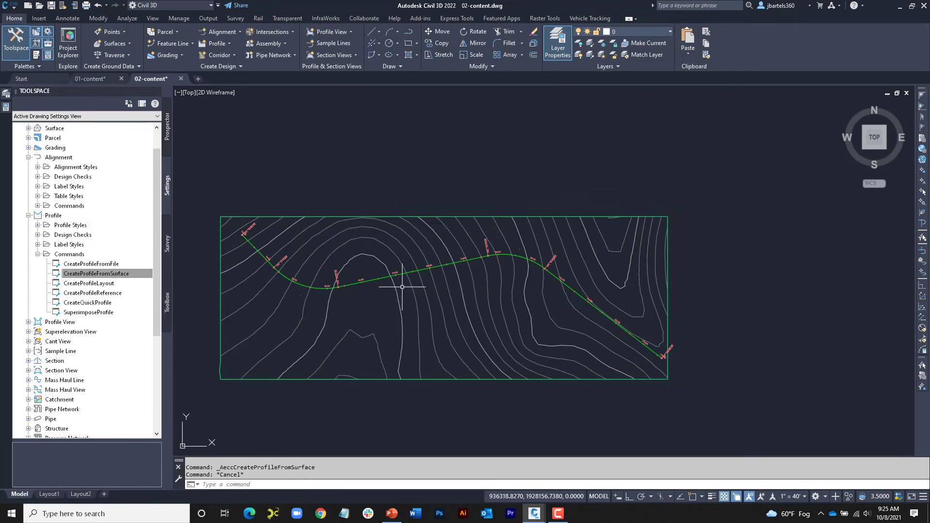
Step: Sample EX-Grnd along the Main street alignment and draw the profile in a default profile view beside the contour plan
{"action": "left_click", "coordinate": [304, 283]}
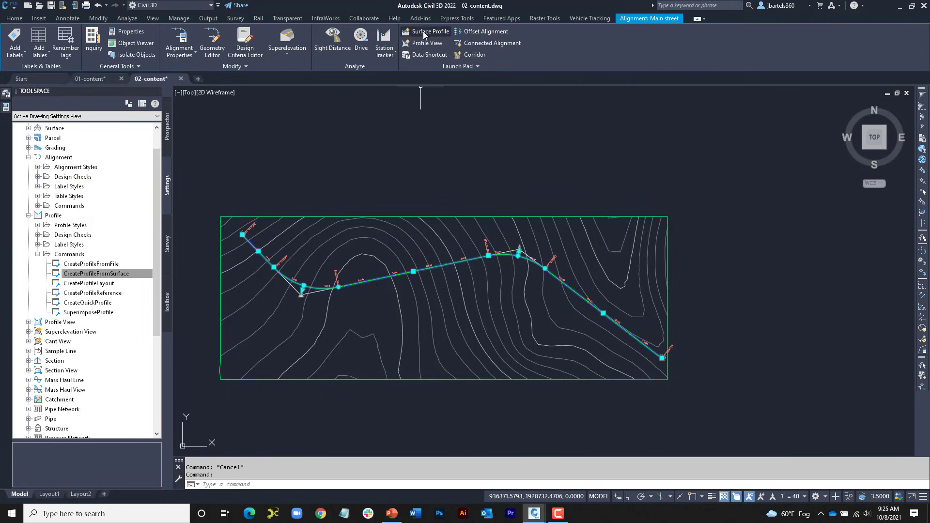
{"action": "left_click", "coordinate": [597, 244]}
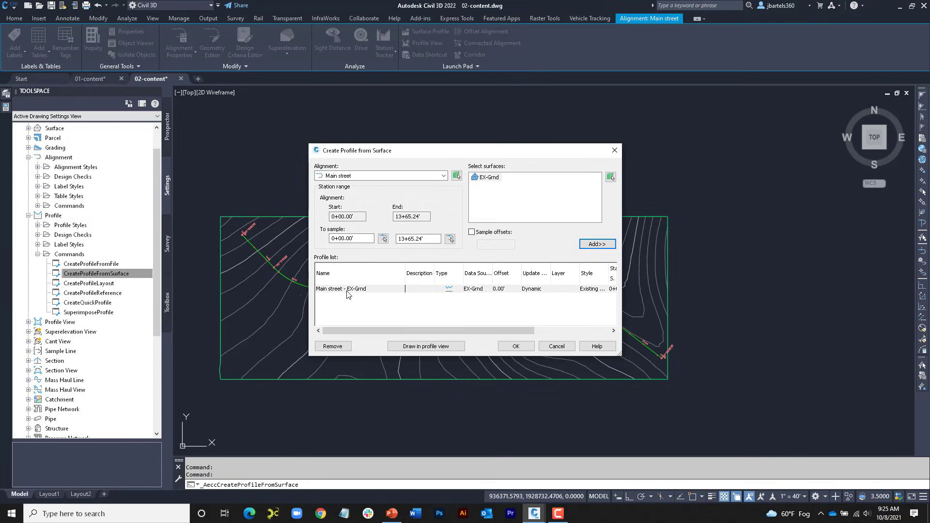
{"action": "left_click", "coordinate": [426, 346]}
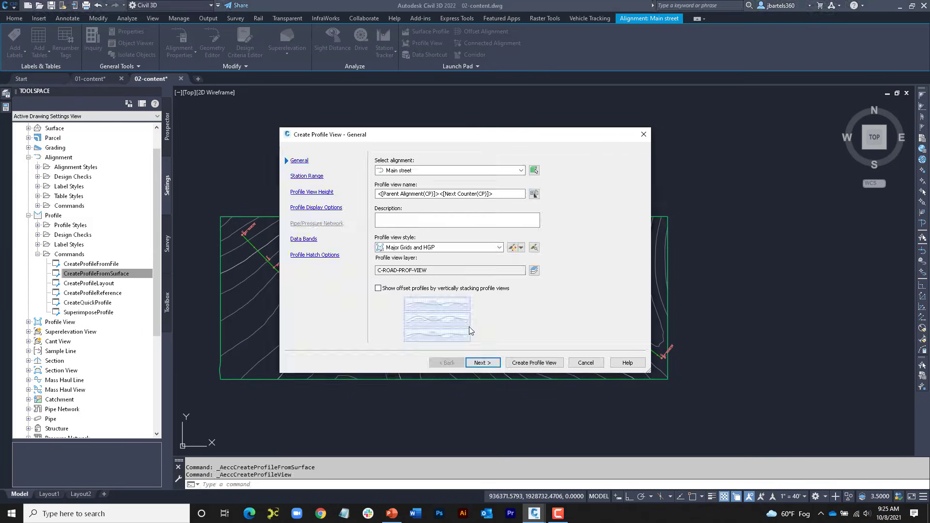
{"action": "left_click", "coordinate": [533, 364]}
{"action": "mouse_move", "coordinate": [573, 322]}
{"action": "middle_mouse_down"}
{"action": "mouse_move", "coordinate": [467, 291]}
{"action": "mouse_move", "coordinate": [318, 276]}
{"action": "middle_mouse_up"}
{"action": "left_click", "coordinate": [440, 324]}
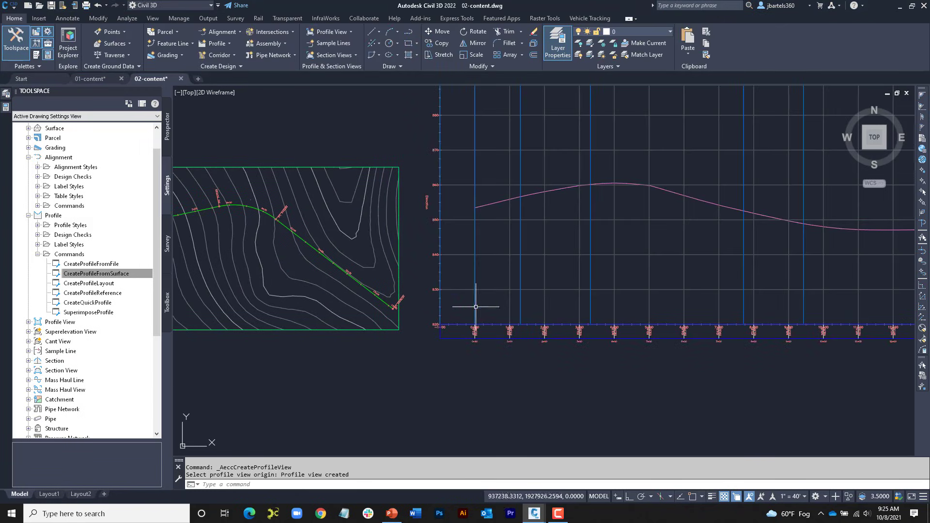
{"action": "middle_click_drag", "start_coordinate": [554, 265], "coordinate": [481, 297]}
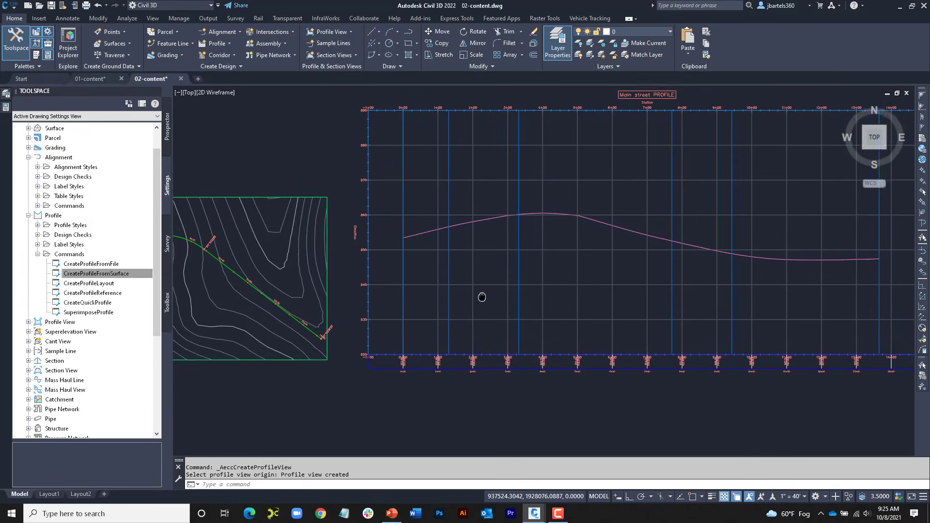
{"action": "key", "text": "Escape"}
{"action": "key", "text": "Escape"}
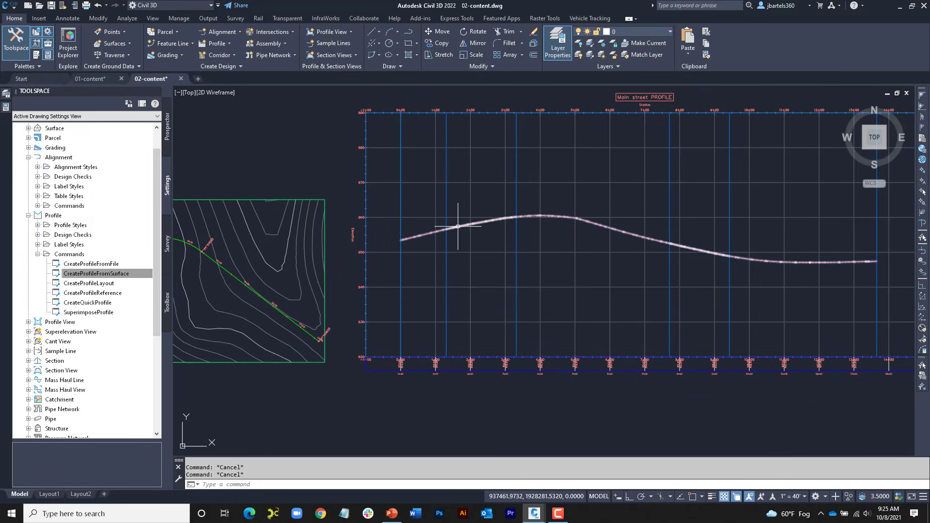
Step: Check the default name for a layout profile by starting profile creation on the Main street profile view, and close the dialog without creating it
{"action": "mouse_move", "coordinate": [458, 226]}
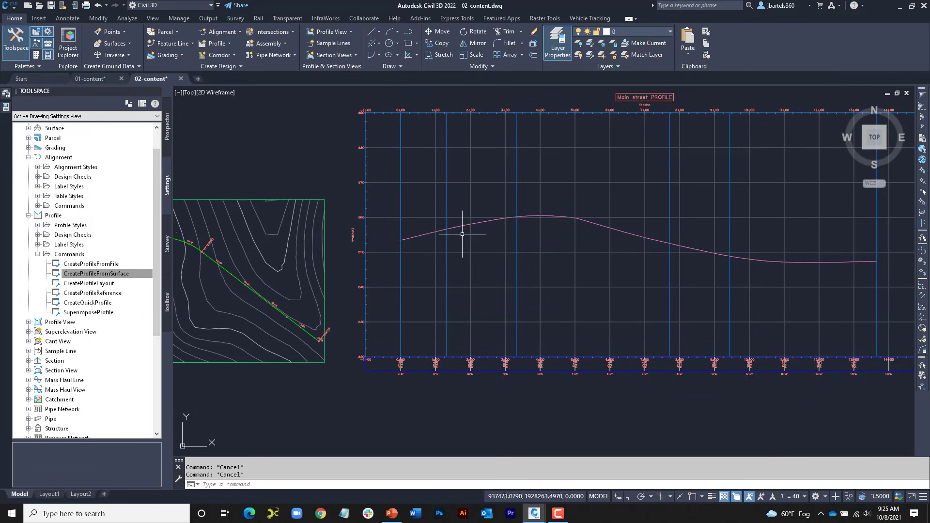
{"action": "left_click", "coordinate": [451, 217]}
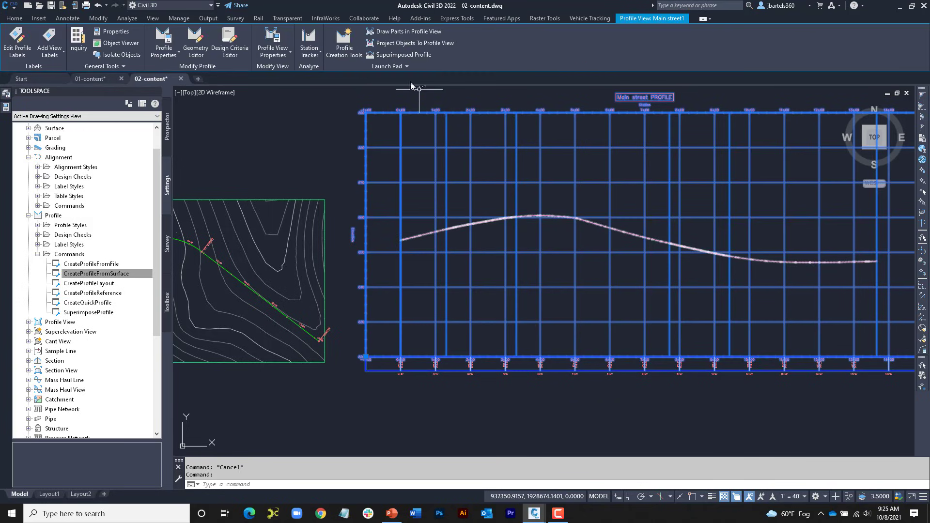
{"action": "left_click", "coordinate": [345, 43]}
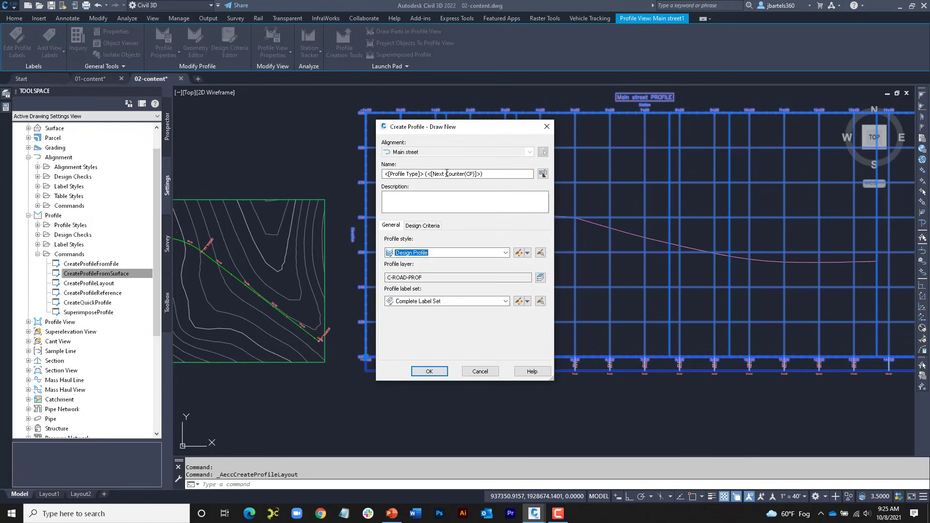
{"action": "left_click", "coordinate": [547, 127]}
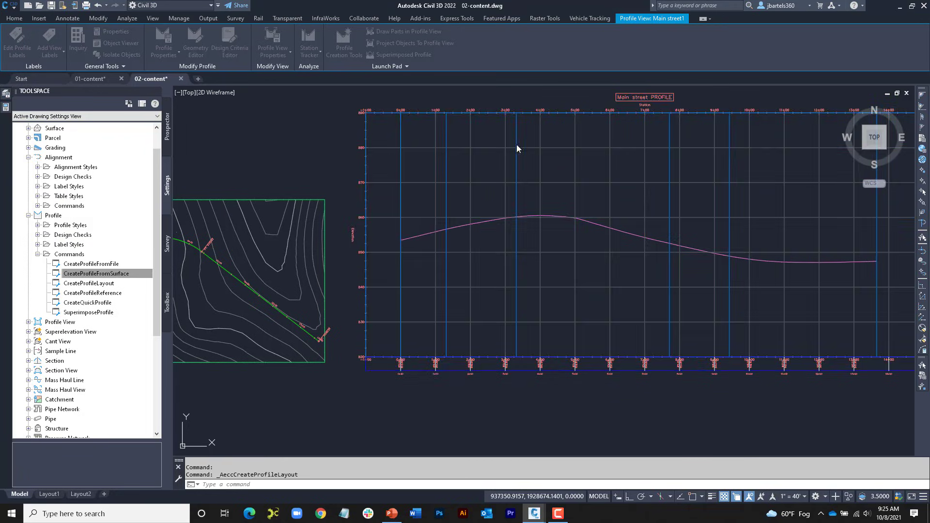
{"action": "key", "text": "Escape"}
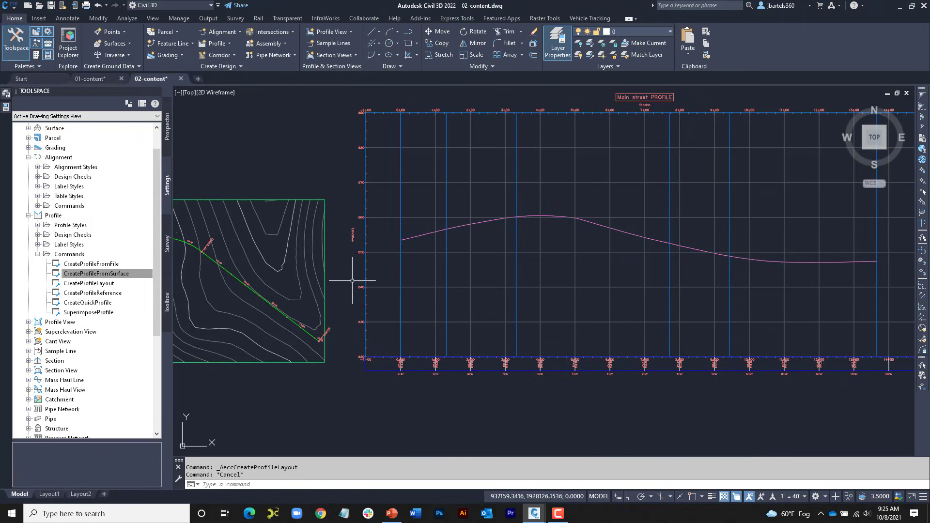
Step: Set the CreateProfileLayout command's Profile Name Template to <[Alignment Name]> - FG under Default Name Format and accept the settings
{"action": "left_click", "coordinate": [108, 274]}
{"action": "left_click", "coordinate": [90, 284]}
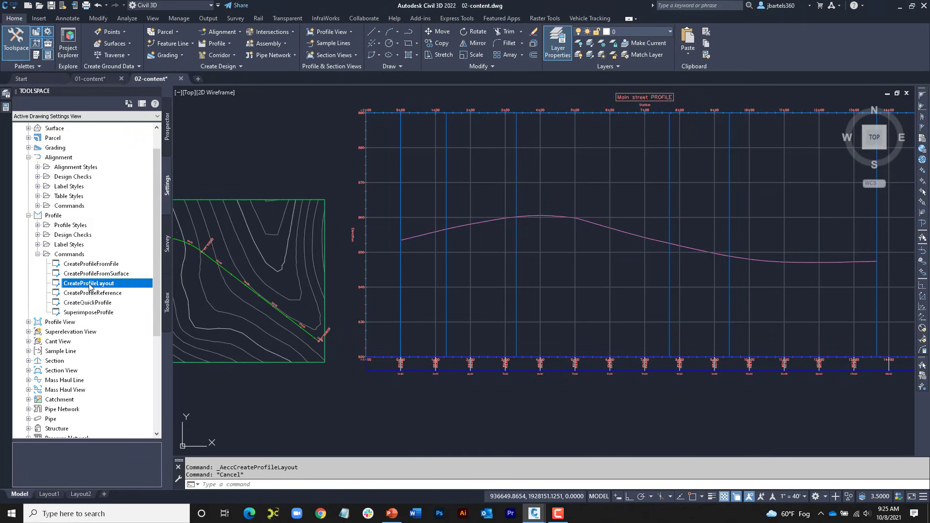
{"action": "double_click", "coordinate": [90, 284]}
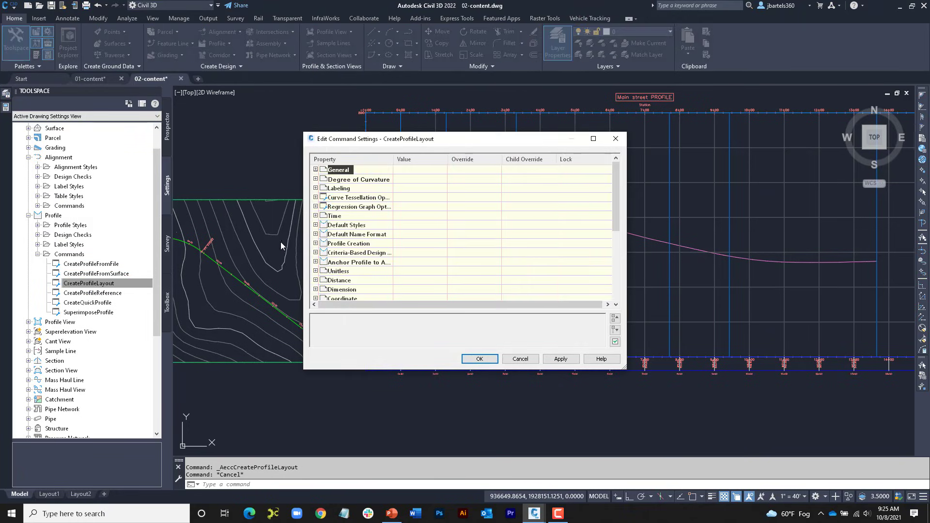
{"action": "left_click", "coordinate": [315, 234]}
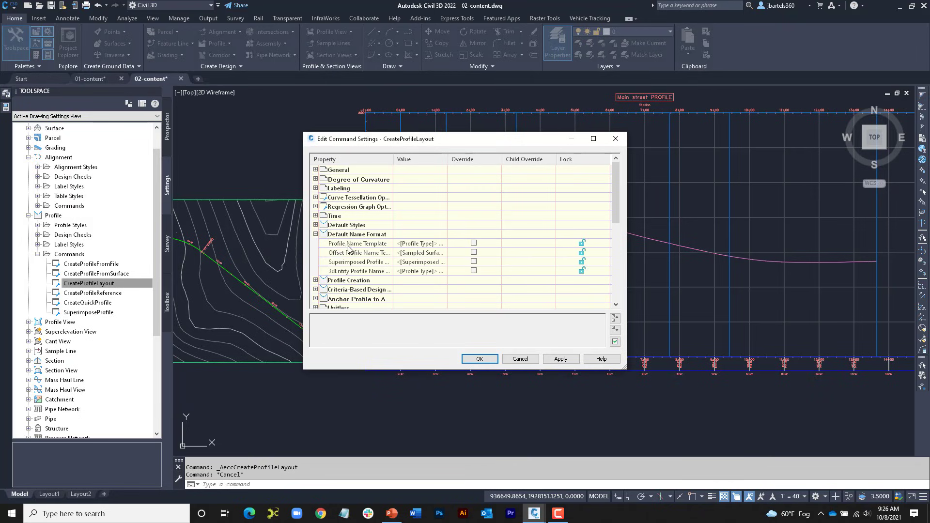
{"action": "left_click", "coordinate": [436, 244]}
{"action": "left_click", "coordinate": [442, 247]}
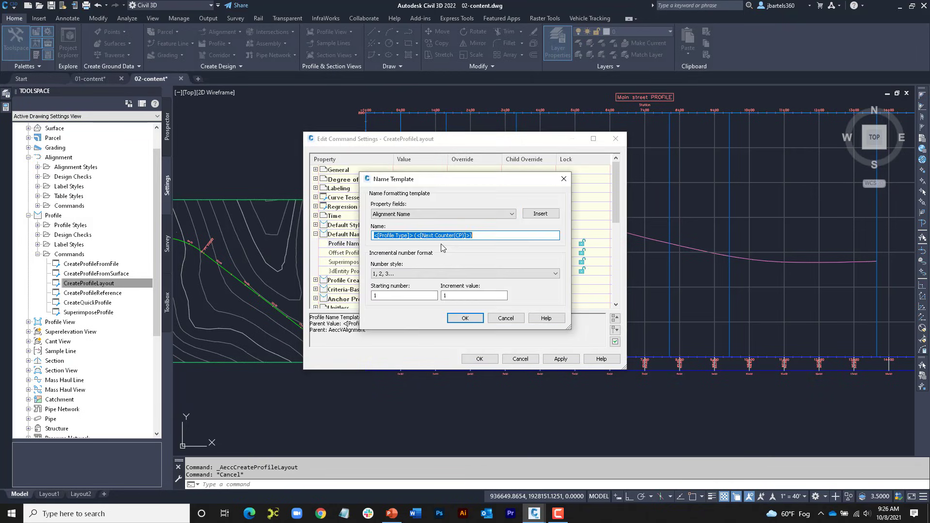
{"action": "key", "text": "Delete"}
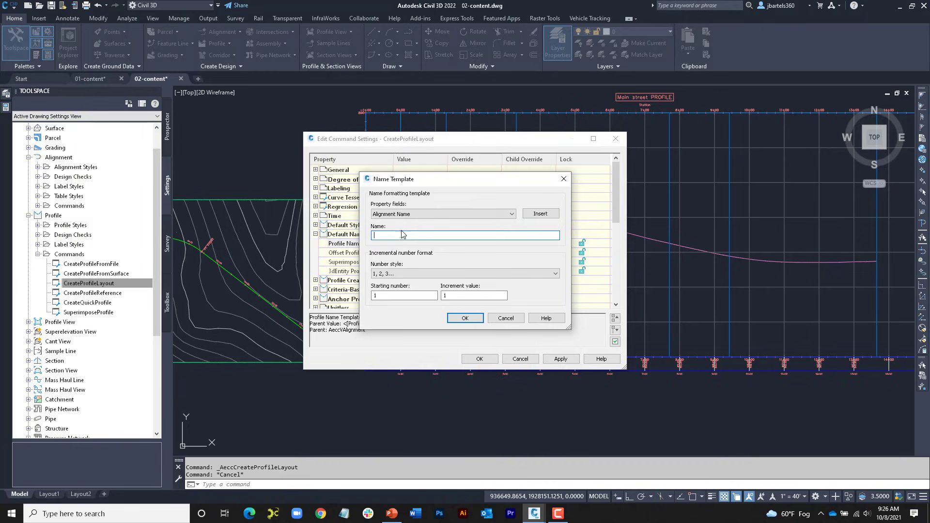
{"action": "left_click", "coordinate": [540, 214]}
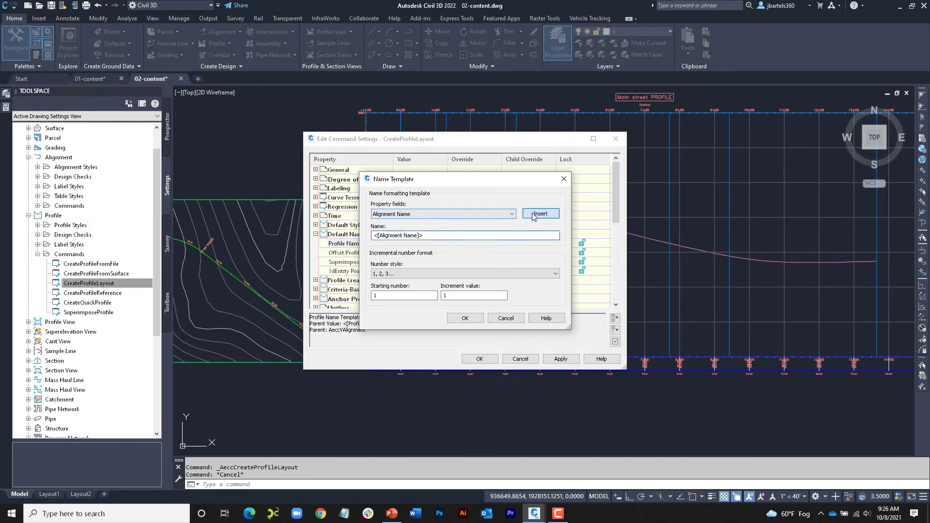
{"action": "left_click", "coordinate": [442, 237]}
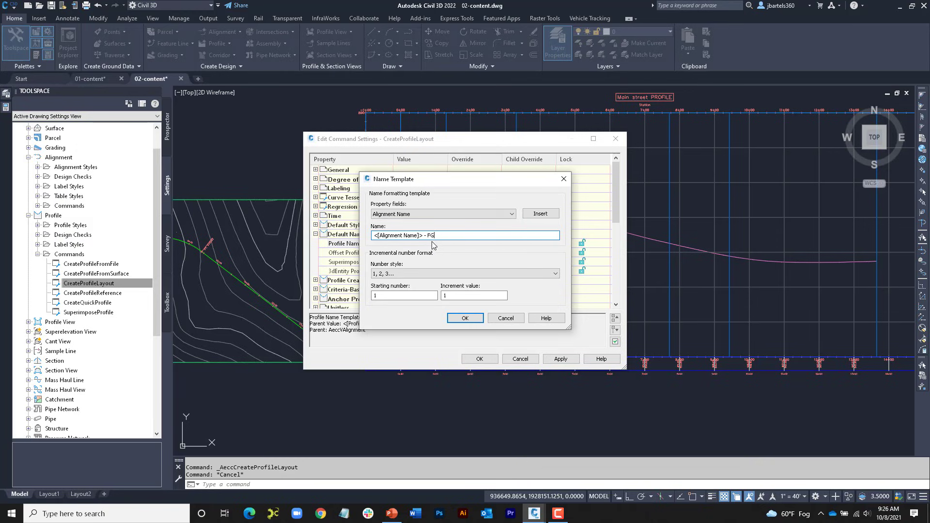
{"action": "left_click", "coordinate": [463, 319]}
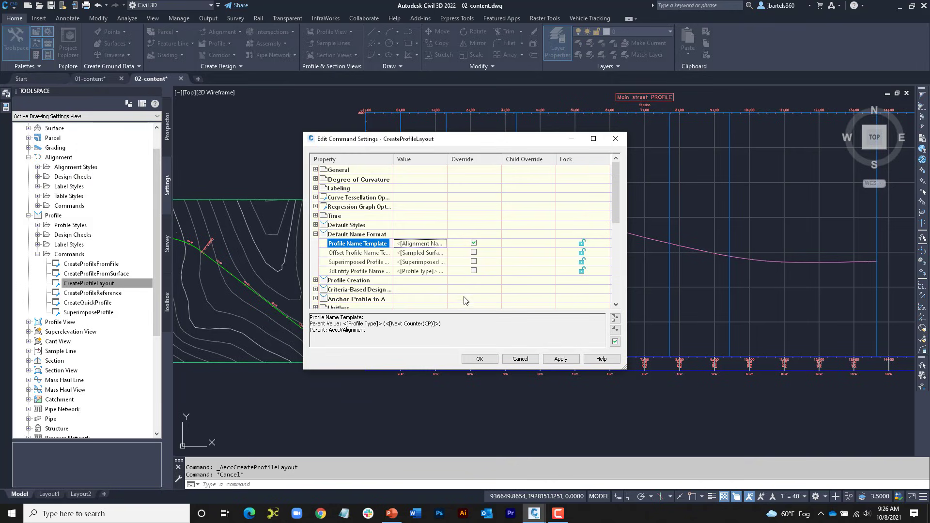
{"action": "left_click", "coordinate": [479, 359]}
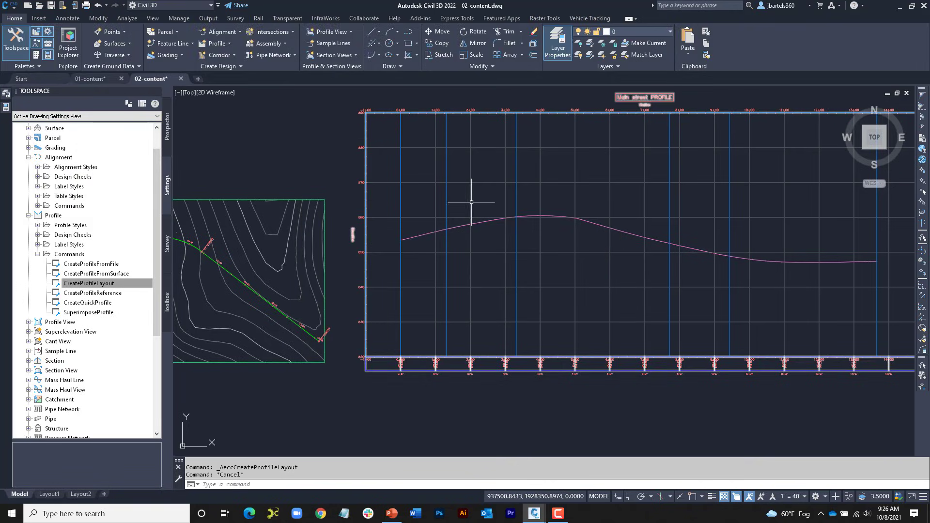
Step: Create a layout profile on the Main street profile view with the default name template, Design Profile style and Complete Label Set
{"action": "left_click", "coordinate": [492, 195]}
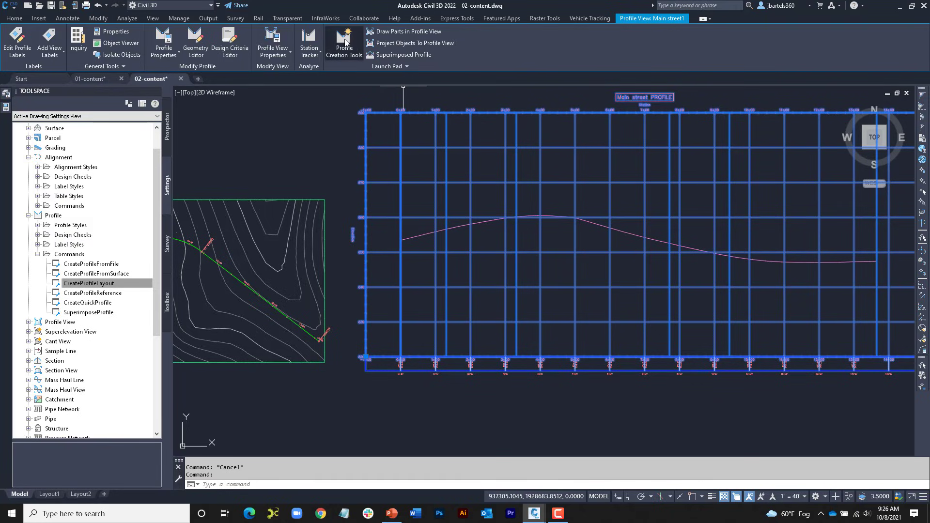
{"action": "left_click", "coordinate": [344, 43]}
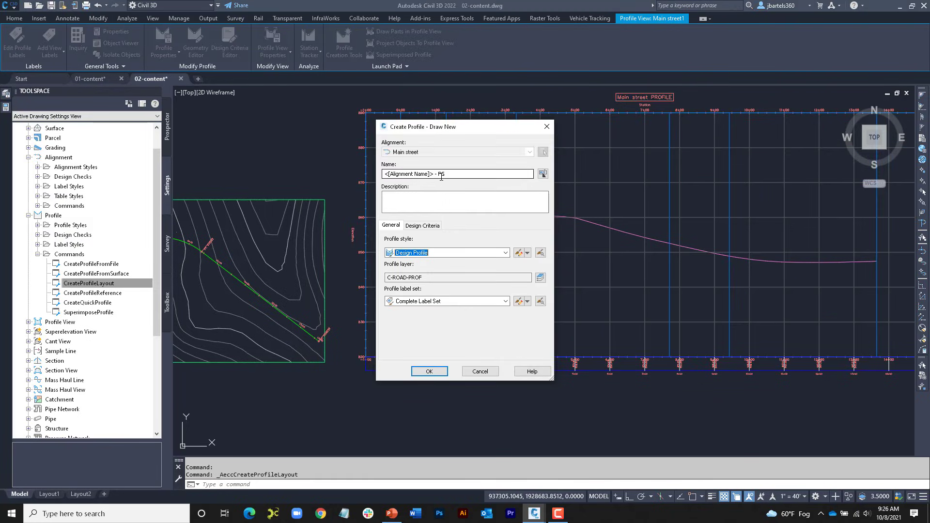
{"action": "left_click", "coordinate": [429, 371]}
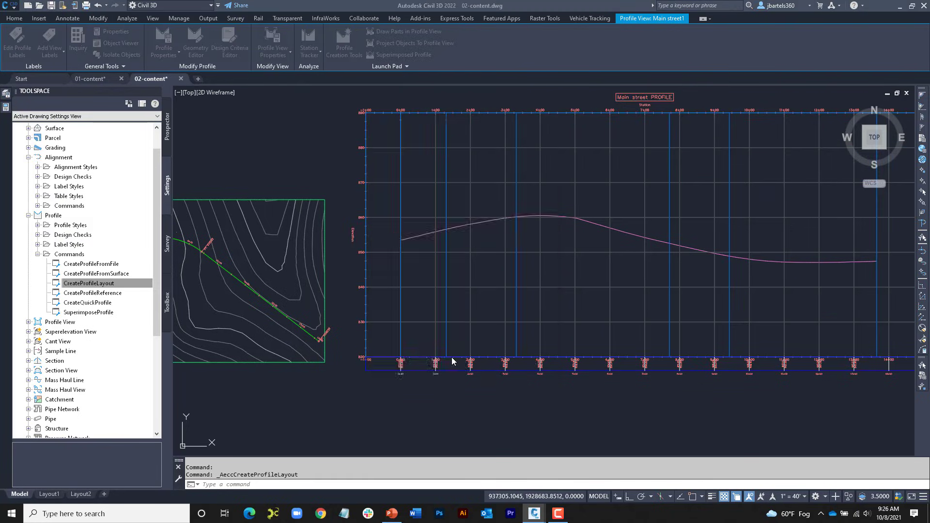
Step: Draw tangents with curves above the ground profile, from about station -0+25 over a crest near 4+00 to about 8+20
{"action": "left_click", "coordinate": [369, 108]}
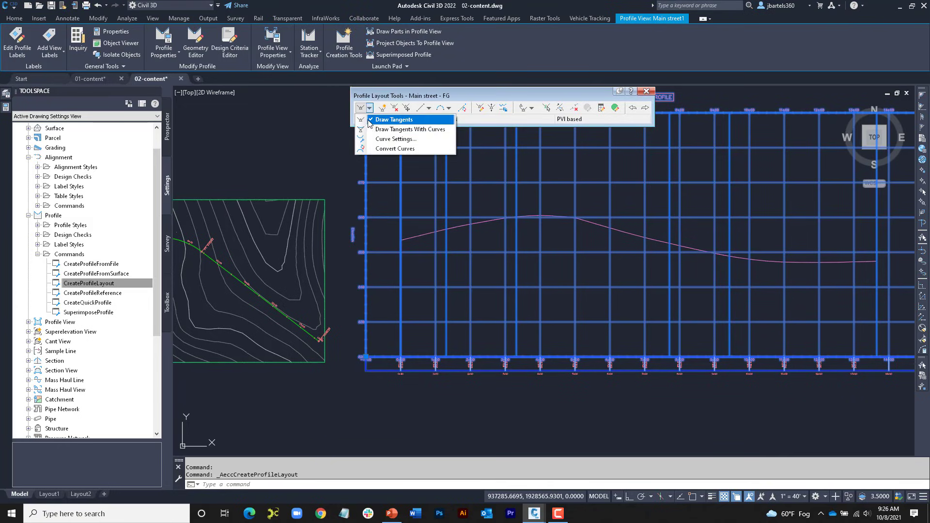
{"action": "left_click", "coordinate": [361, 131]}
{"action": "left_click", "coordinate": [392, 227]}
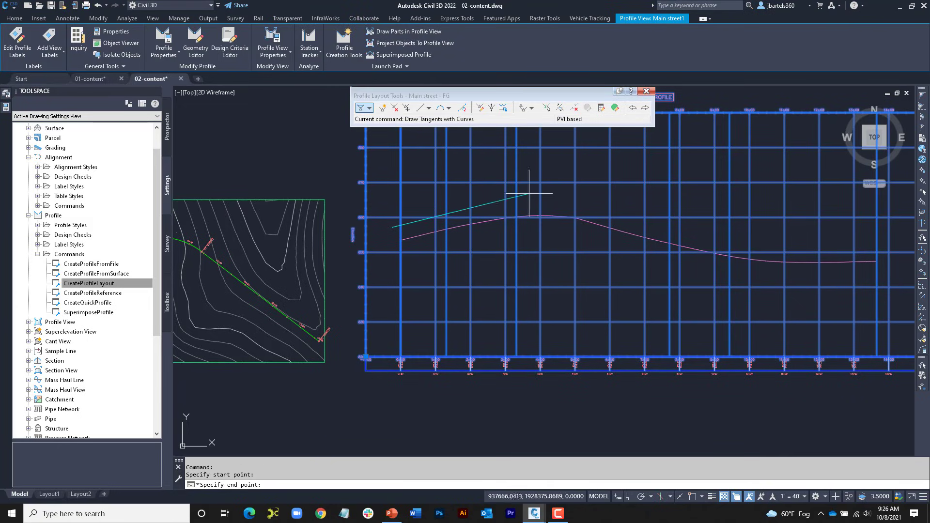
{"action": "left_click", "coordinate": [539, 195]}
{"action": "left_click", "coordinate": [685, 235]}
{"action": "key", "text": "Return"}
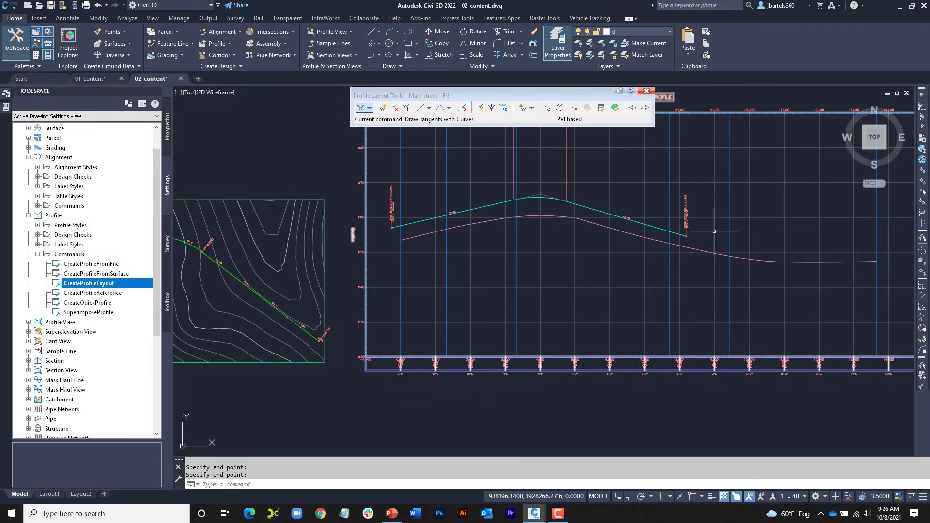
{"action": "key", "text": "Escape"}
{"action": "key", "text": "Escape"}
Step: Inspect the name of the newly drawn layout profile in the profile view
{"action": "scroll", "coordinate": [449, 202], "scroll_direction": "up", "scroll_amount": 3}
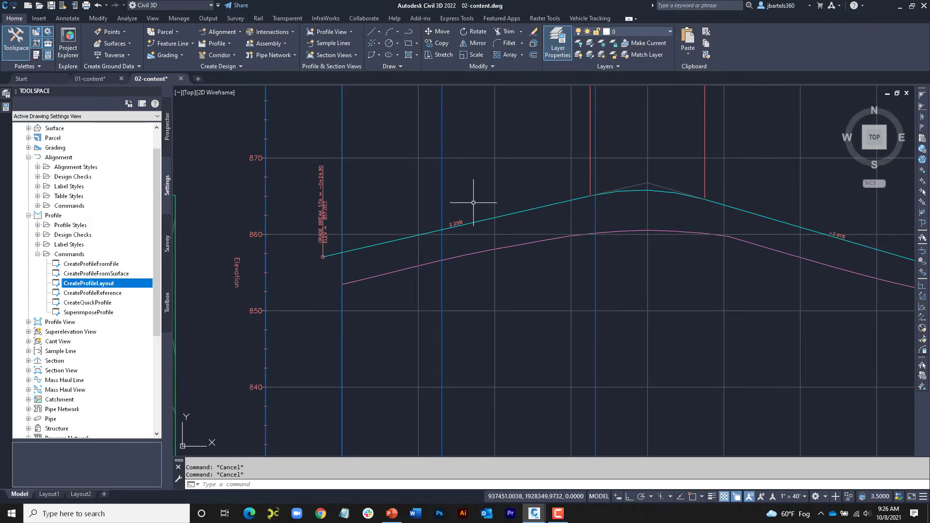
{"action": "mouse_move", "coordinate": [518, 213]}
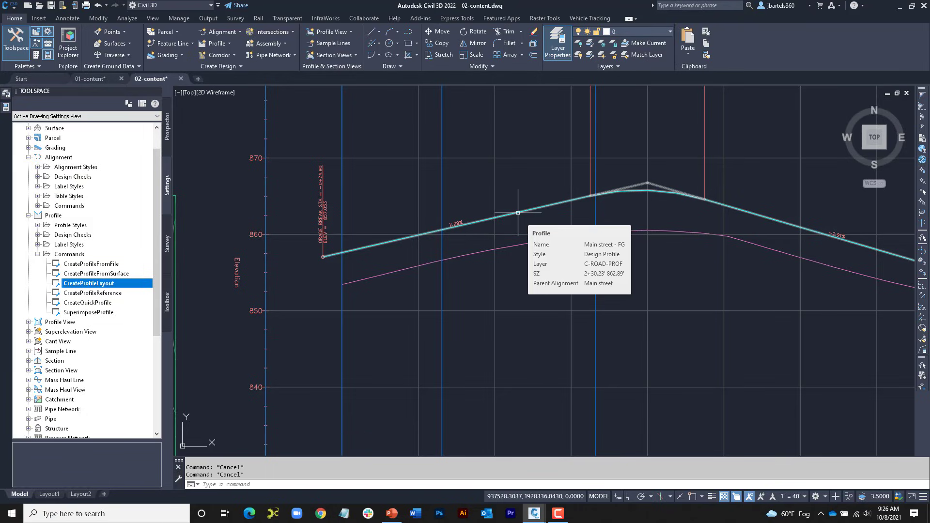
{"action": "mouse_move", "coordinate": [515, 196]}
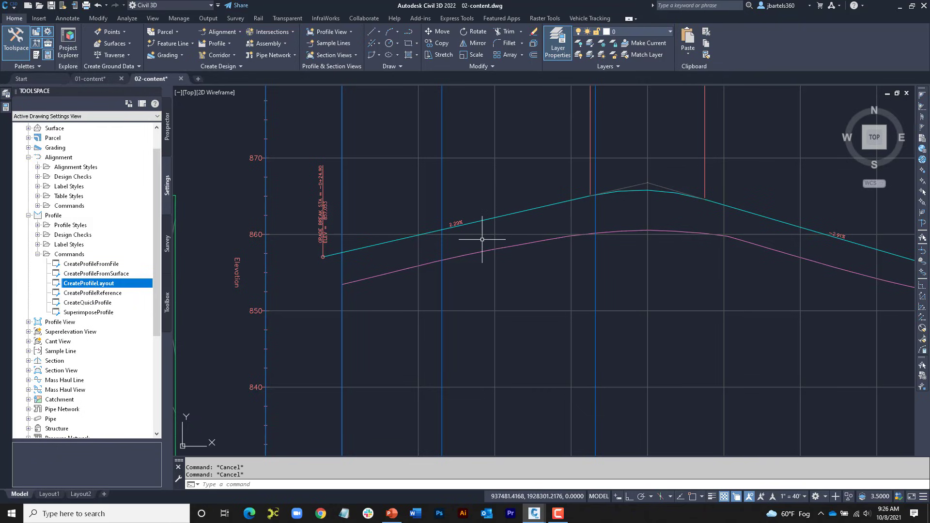
{"action": "scroll", "coordinate": [481, 241], "scroll_direction": "down", "scroll_amount": 3}
{"action": "scroll", "coordinate": [481, 240], "scroll_direction": "down", "scroll_amount": 2}
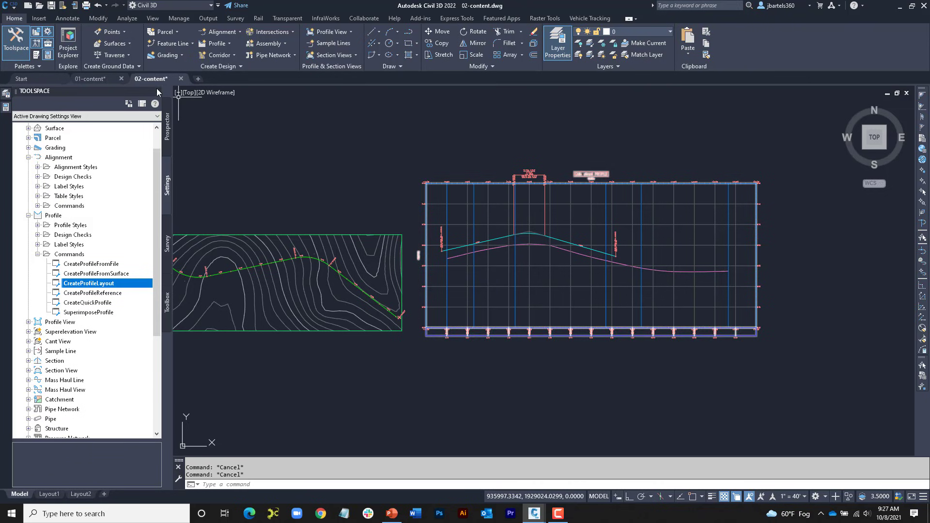
Step: Switch to the 01-content drawing and expand its list of centerline alignments in Prospector
{"action": "left_click", "coordinate": [104, 81]}
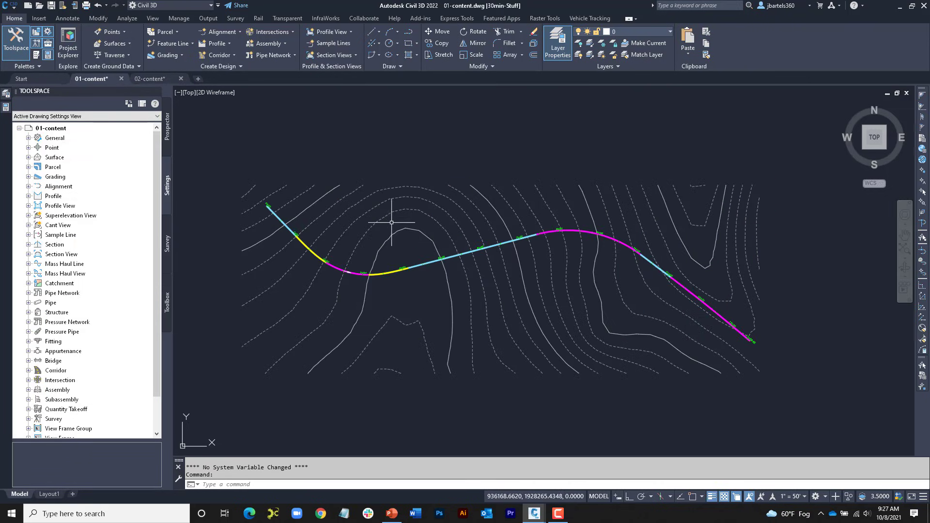
{"action": "middle_click_drag", "start_coordinate": [394, 220], "coordinate": [396, 225]}
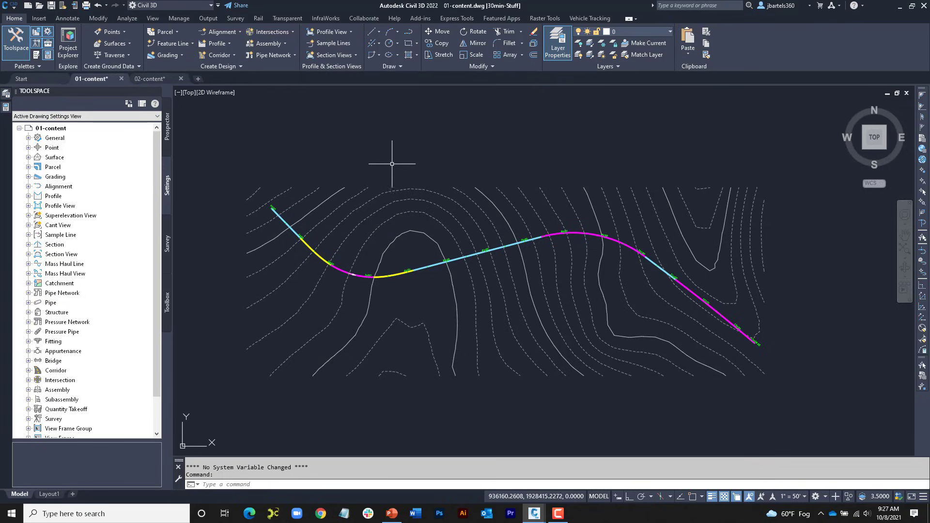
{"action": "left_click", "coordinate": [167, 126]}
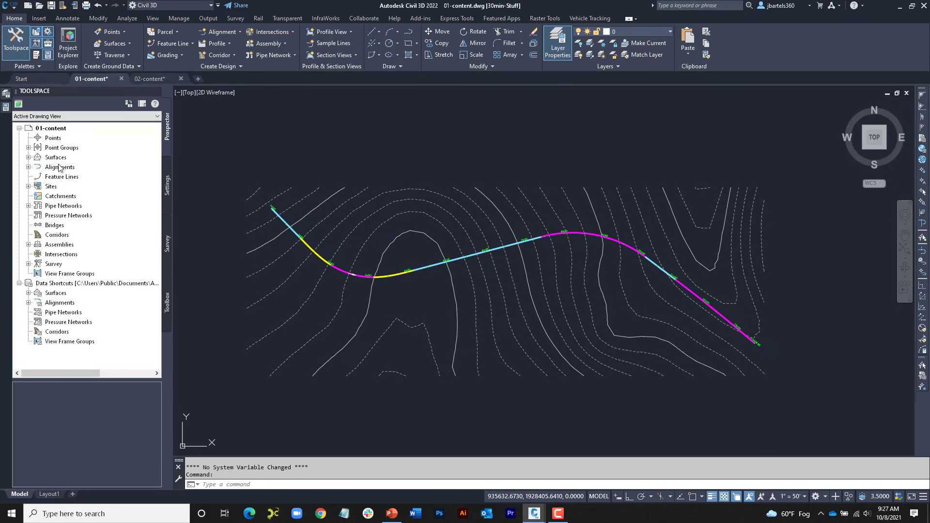
{"action": "left_click", "coordinate": [28, 167]}
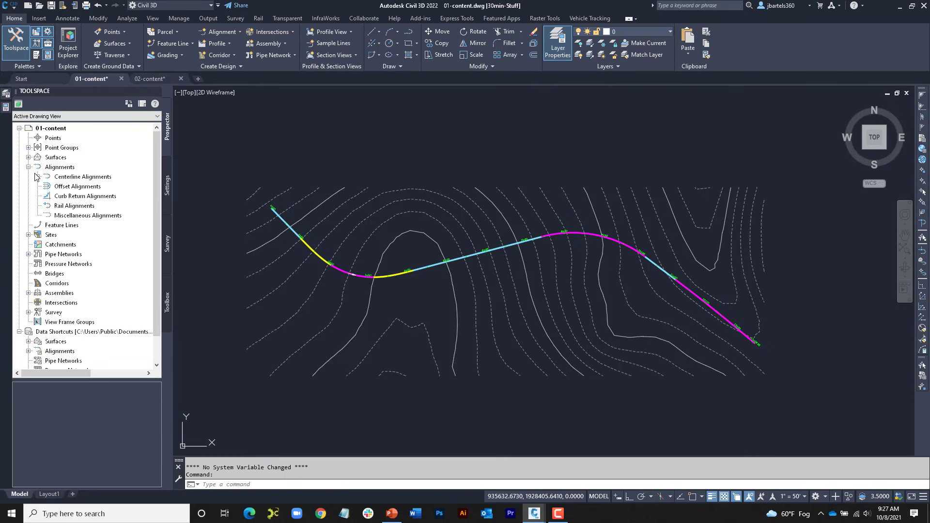
{"action": "left_click", "coordinate": [37, 177]}
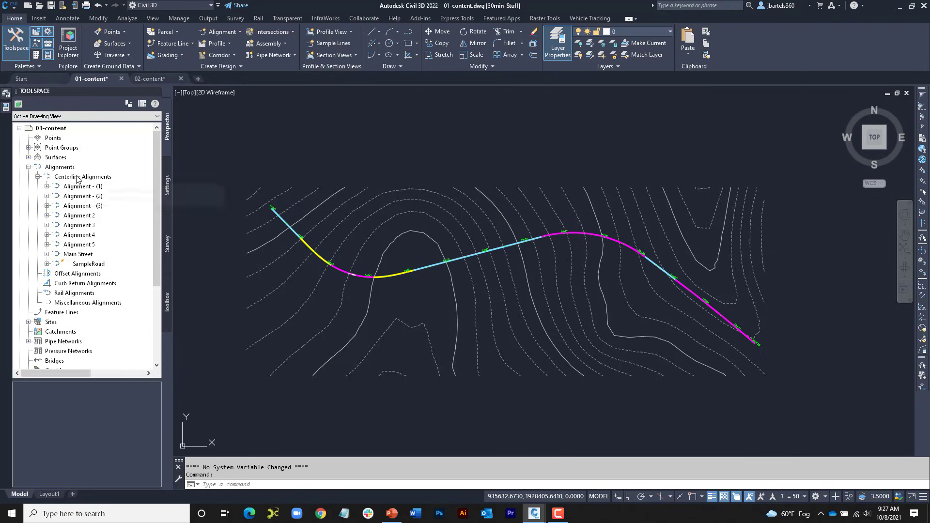
Step: Create a folder named Utilities under Centerline Alignments
{"action": "right_click", "coordinate": [75, 178]}
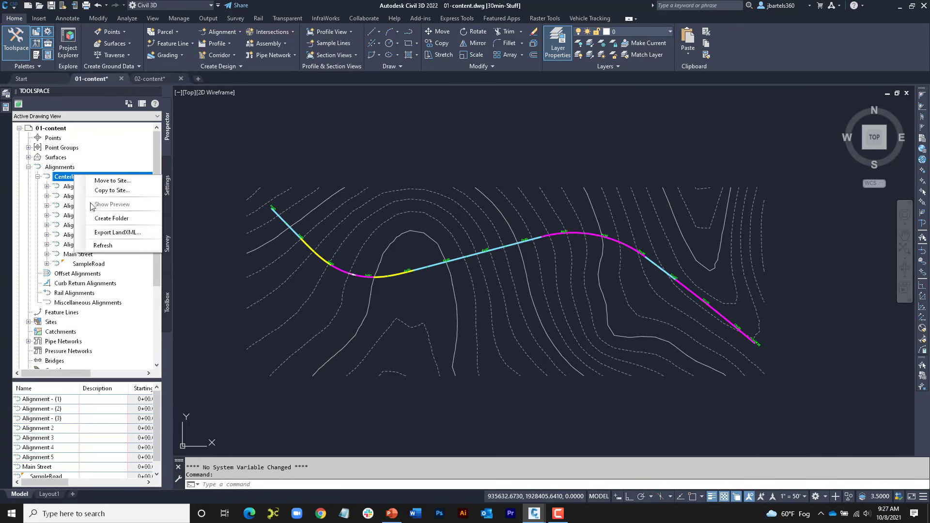
{"action": "left_click", "coordinate": [107, 218]}
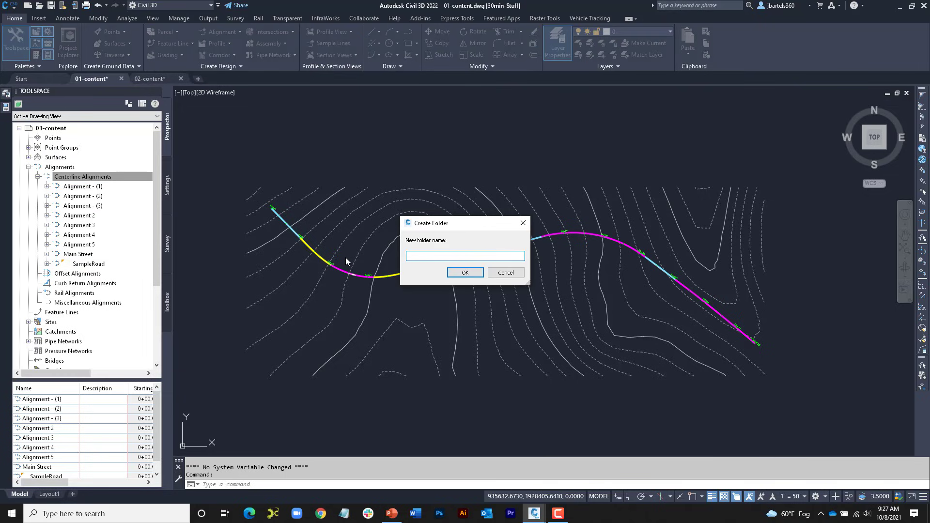
{"action": "type", "text": "Utilities"}
{"action": "left_click", "coordinate": [464, 272]}
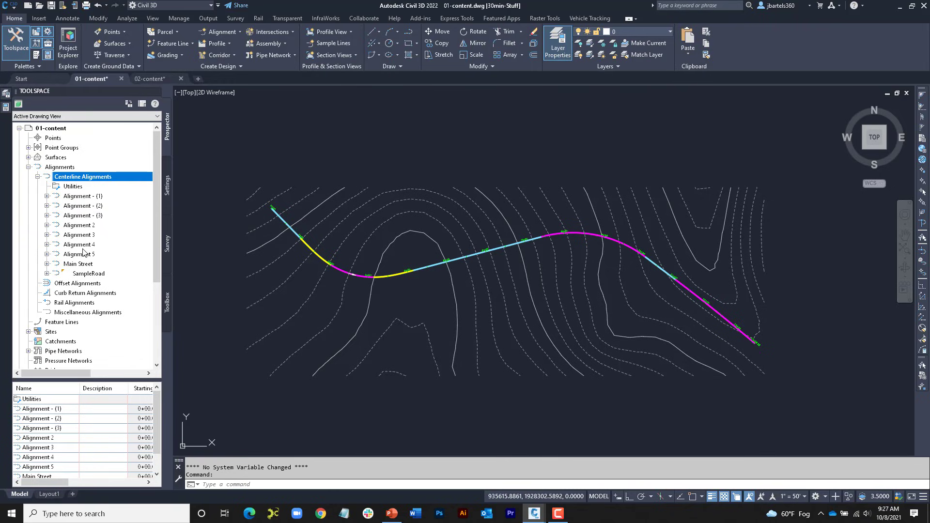
Step: Move Alignment - (1) through Alignment 5 into the Utilities folder, check its contents, and collapse the folder
{"action": "left_click", "coordinate": [78, 197]}
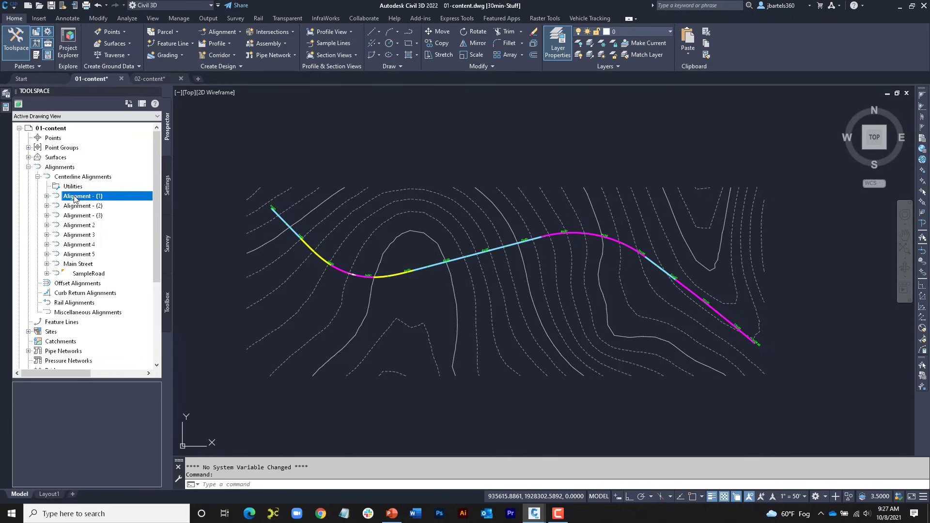
{"action": "left_click", "coordinate": [80, 254], "text": "shift"}
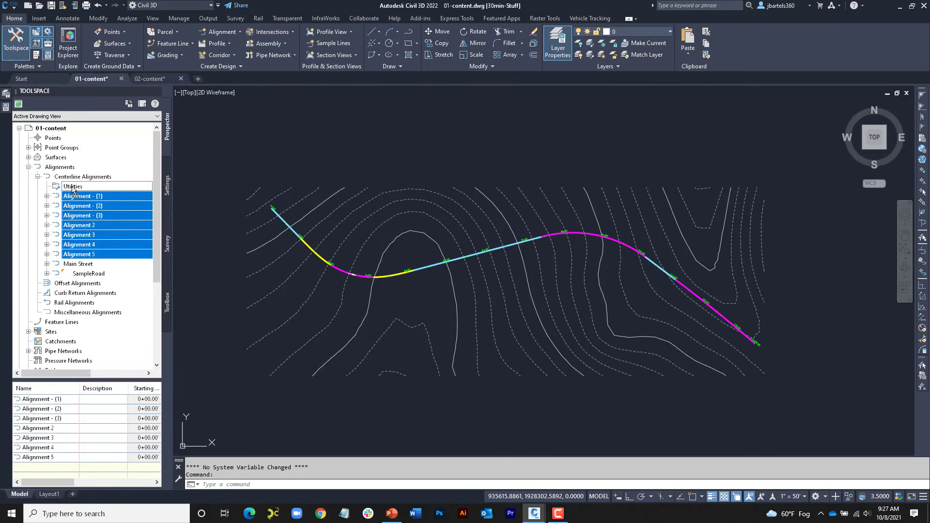
{"action": "left_click_drag", "start_coordinate": [73, 190], "coordinate": [73, 188]}
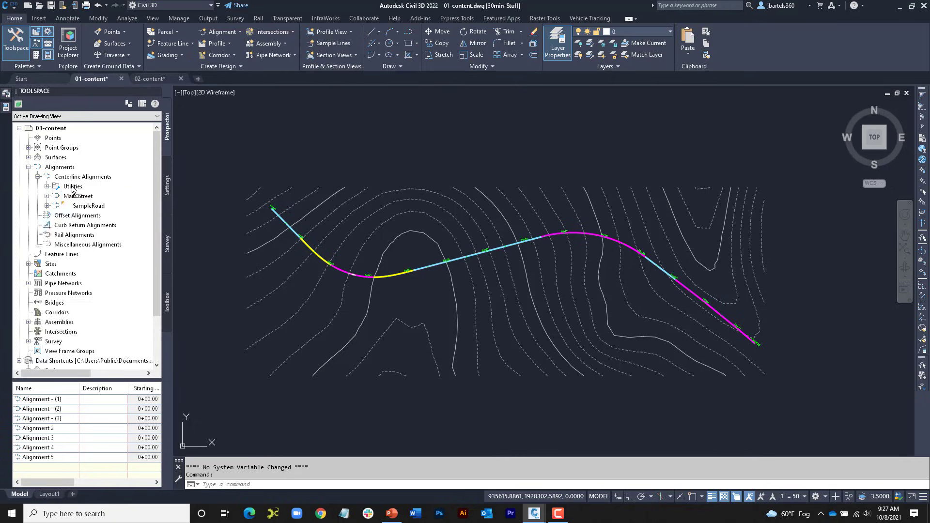
{"action": "left_click", "coordinate": [47, 187]}
{"action": "left_click", "coordinate": [47, 187]}
{"action": "left_click", "coordinate": [47, 187]}
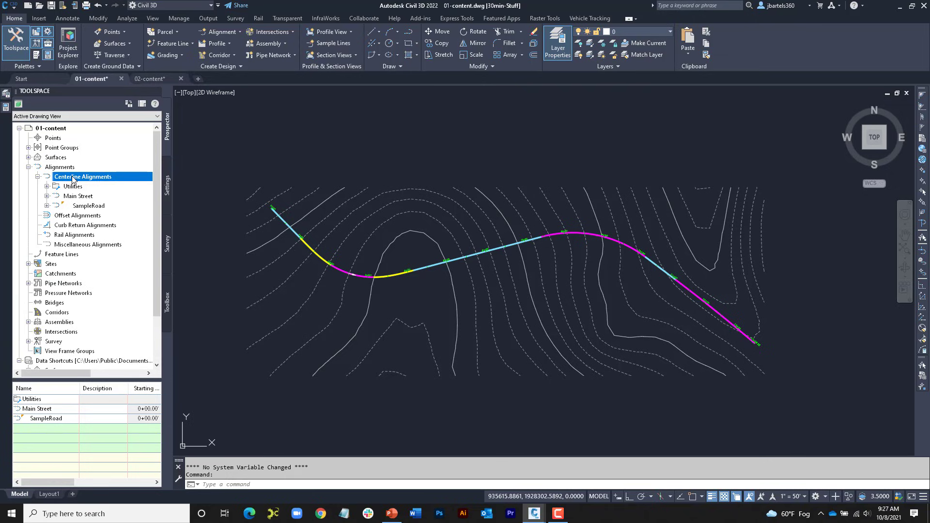
Step: Create a second folder named Roadway under Centerline Alignments
{"action": "right_click", "coordinate": [72, 179]}
{"action": "left_click", "coordinate": [96, 221]}
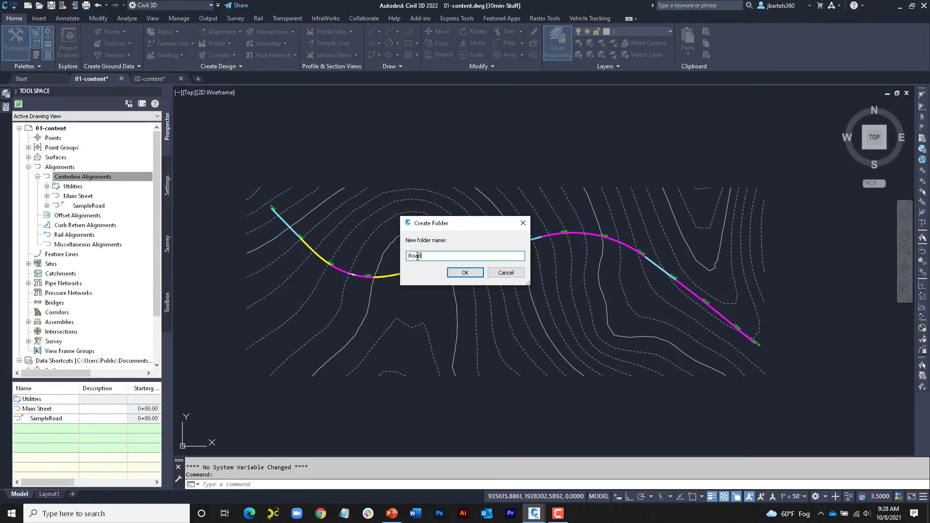
{"action": "left_click", "coordinate": [465, 272]}
{"action": "left_click", "coordinate": [116, 179]}
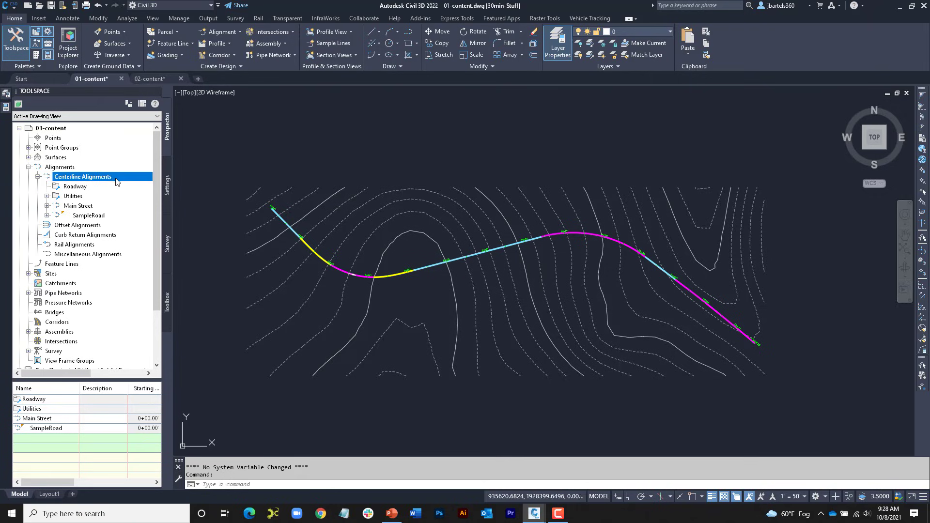
Step: Move the Main Street and SampleRoad alignments into the Roadway folder
{"action": "left_click", "coordinate": [73, 206]}
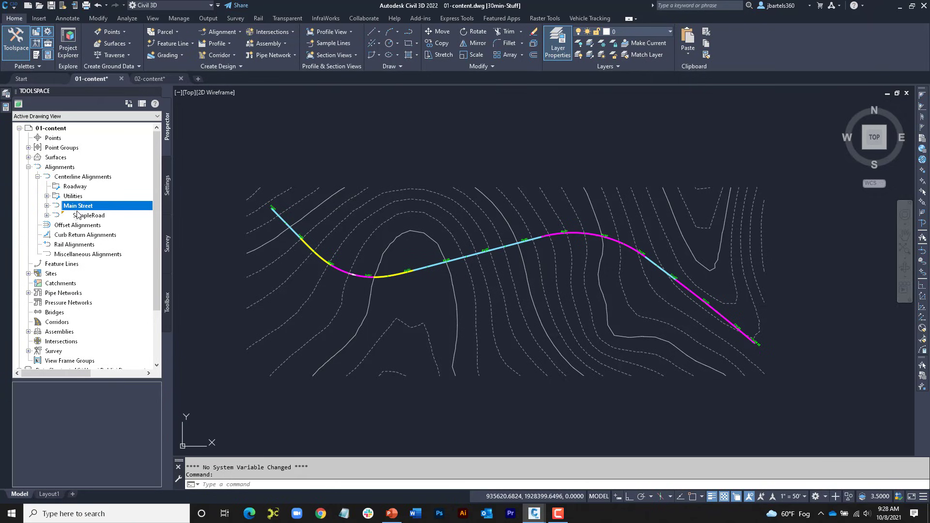
{"action": "left_click", "coordinate": [80, 216], "text": "ctrl"}
{"action": "left_click_drag", "start_coordinate": [71, 189], "coordinate": [73, 190]}
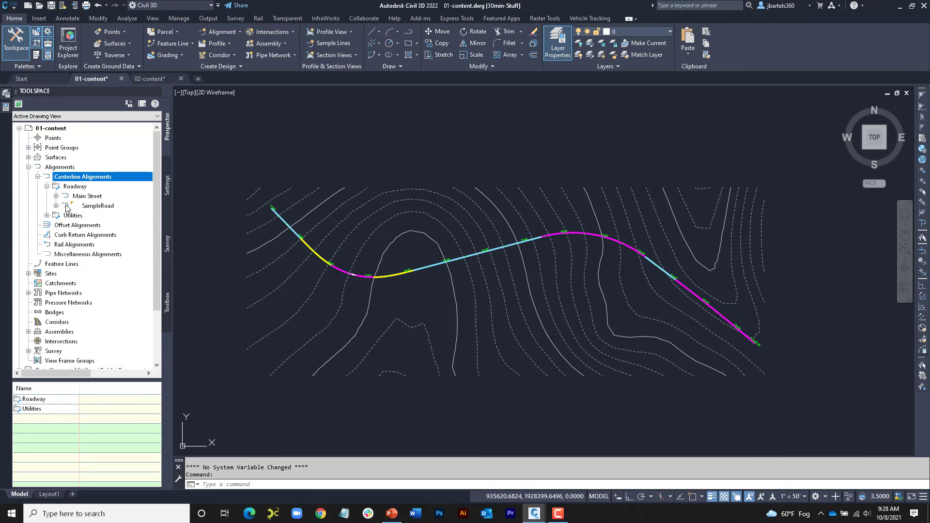
Step: Check the folder creation option for the Surfaces collection under Data Shortcuts and dismiss it without creating a folder
{"action": "left_click_drag", "start_coordinate": [155, 164], "coordinate": [162, 226]}
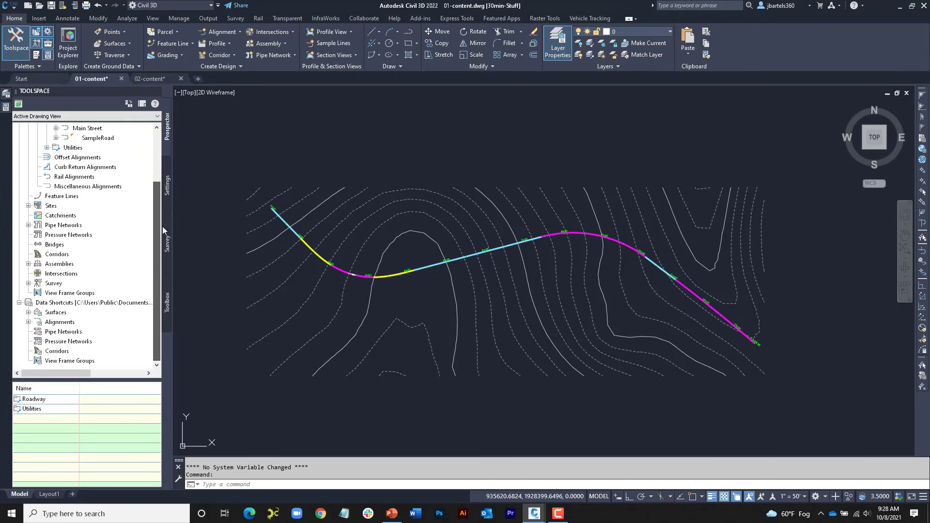
{"action": "right_click", "coordinate": [54, 313]}
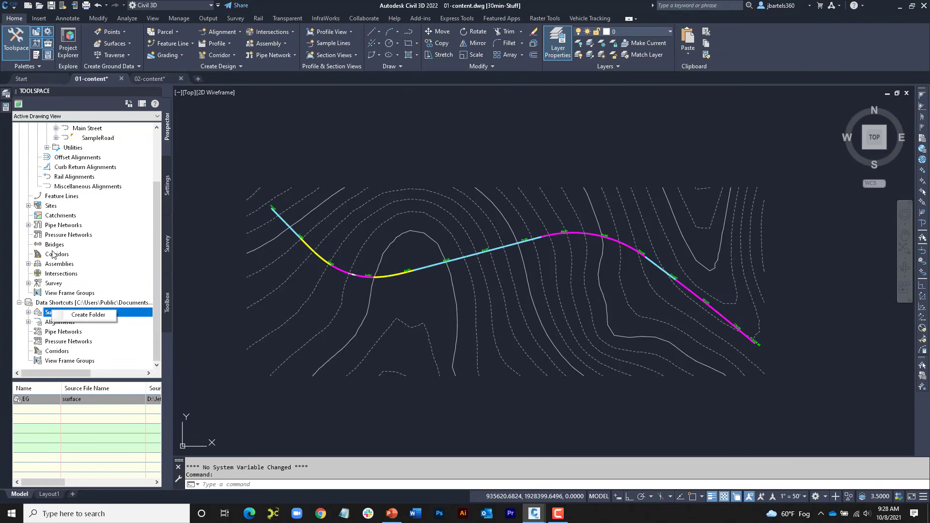
{"action": "left_click", "coordinate": [119, 336]}
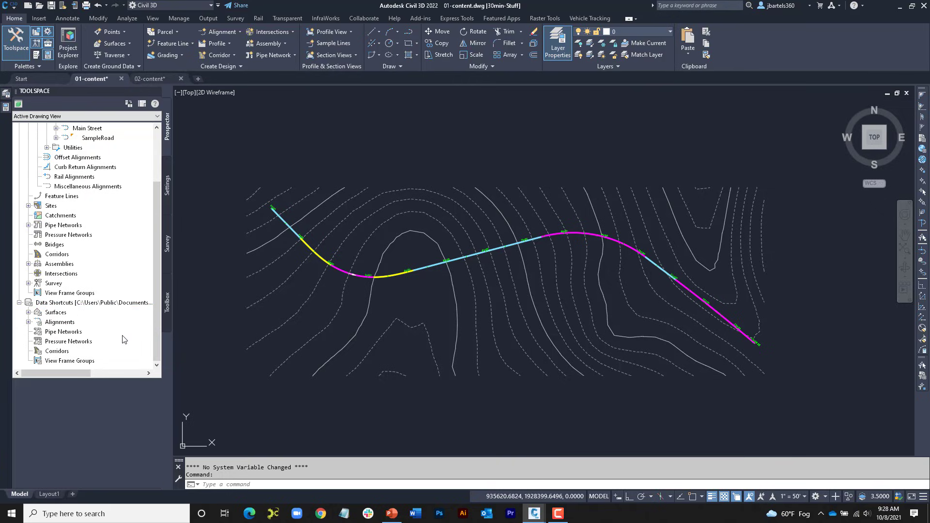
{"action": "left_click", "coordinate": [118, 337]}
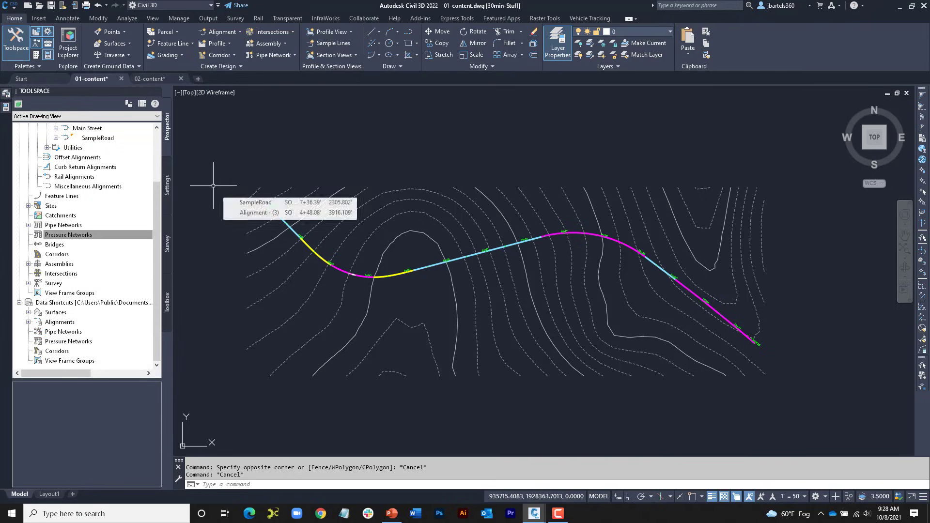
{"action": "left_click_drag", "start_coordinate": [158, 184], "coordinate": [156, 139]}
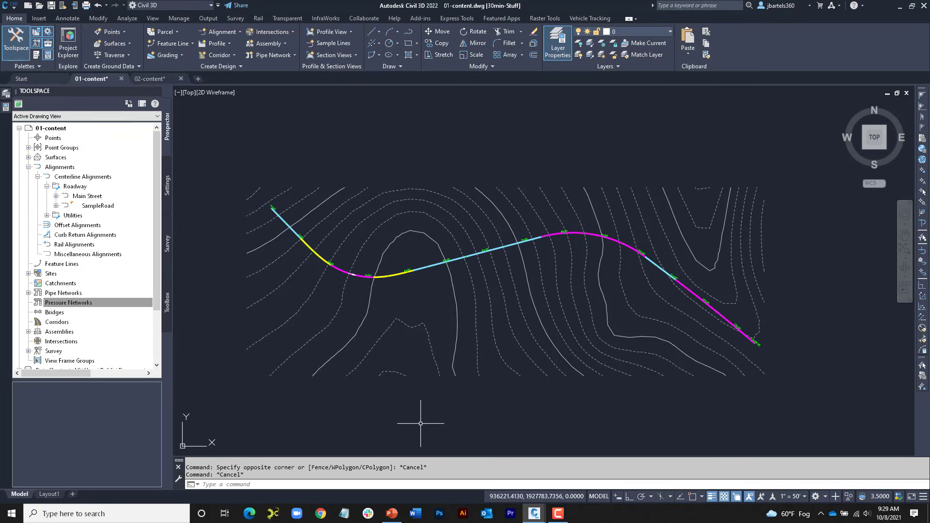
Step: Switch to the PowerPoint slide show and advance from the Questions slide to the closing Autodesk slide
{"action": "left_click", "coordinate": [392, 514]}
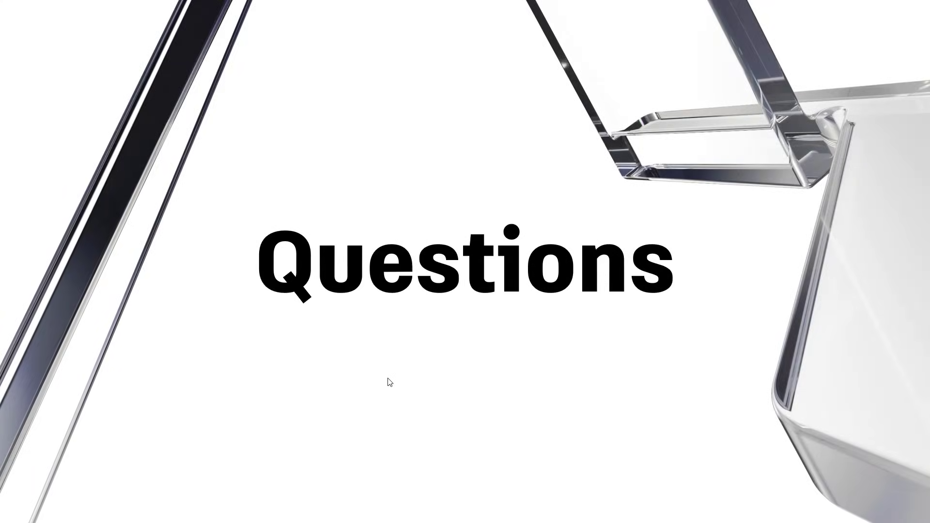
{"action": "left_click", "coordinate": [387, 378]}
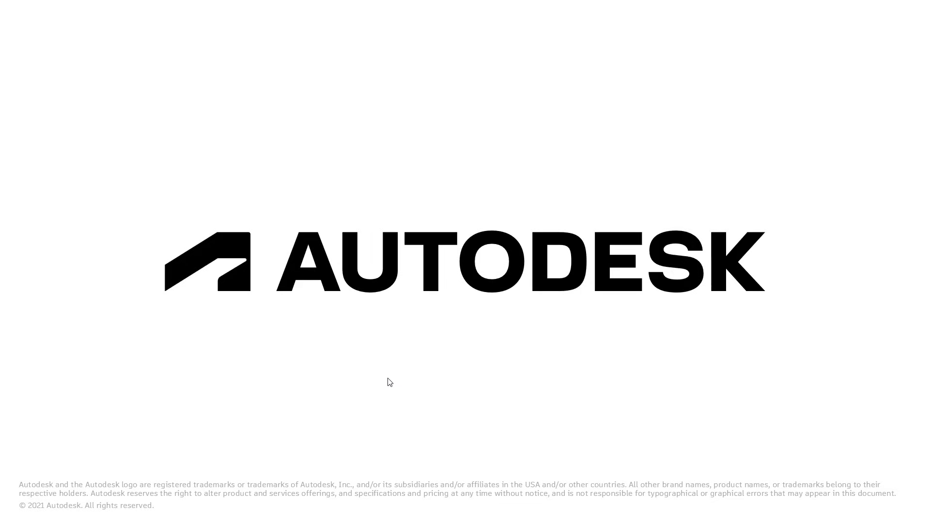